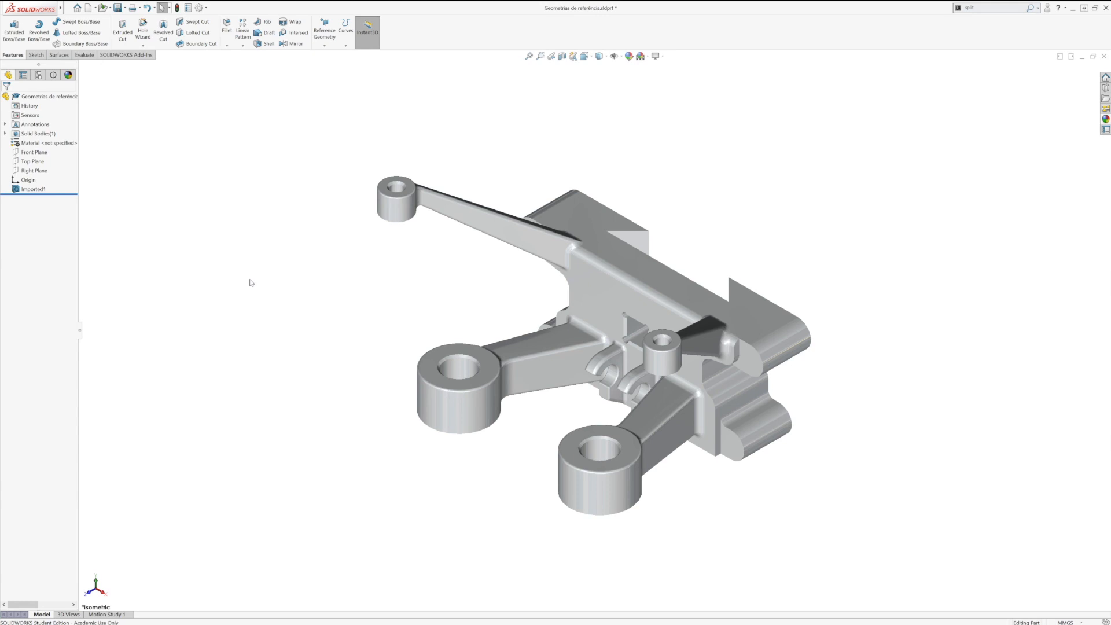
Step: Examine the long arm's upper face from several angles, then restore the isometric view and clear the face selection
middle_click_drag(554, 258, 558, 302)
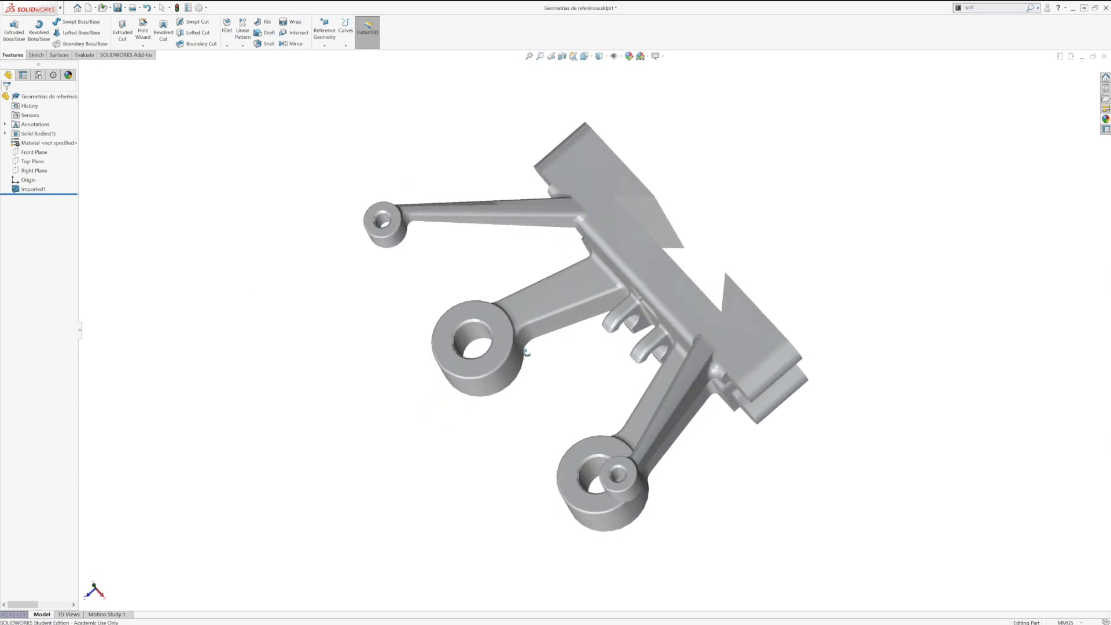
scroll(574, 212, "up", 2)
scroll(578, 243, "down", 5)
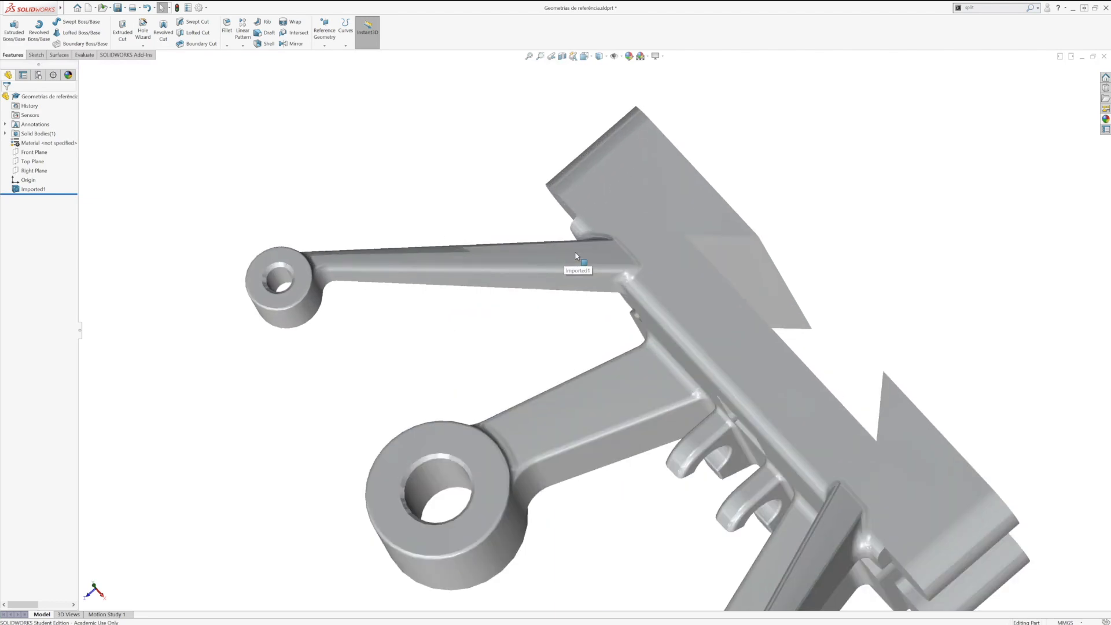
left_click(583, 265)
middle_click_drag(426, 293, 399, 309)
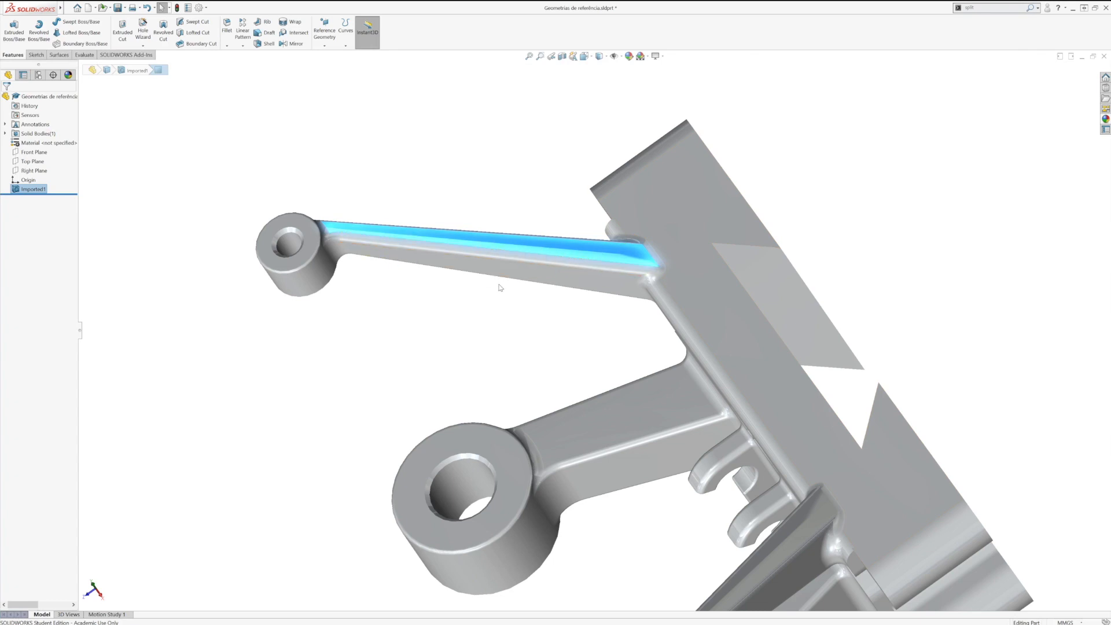
key("space")
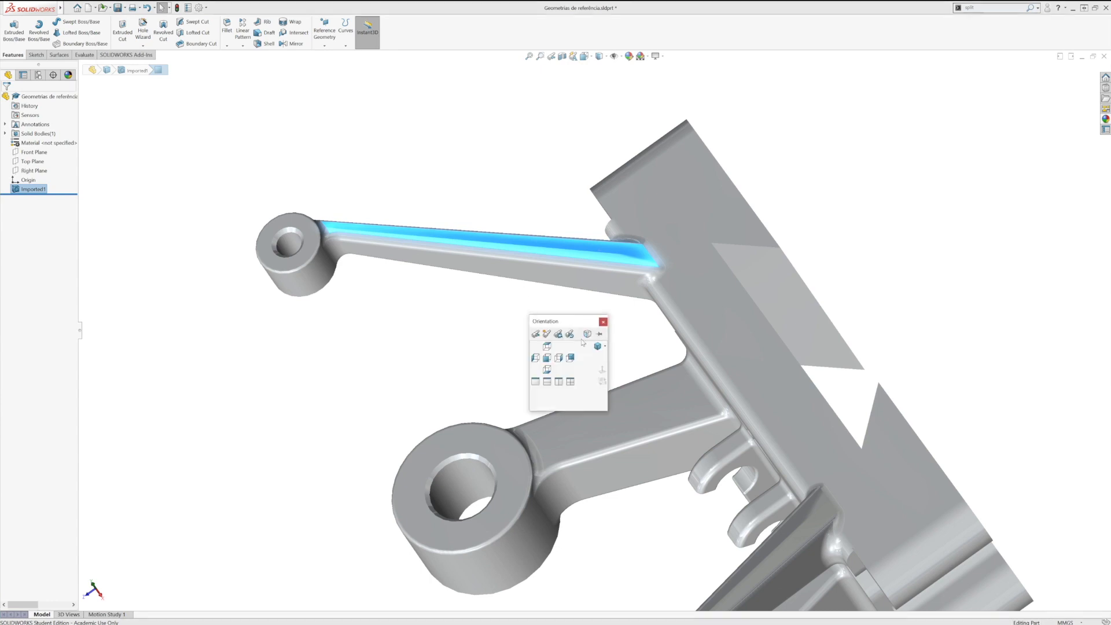
left_click(597, 350)
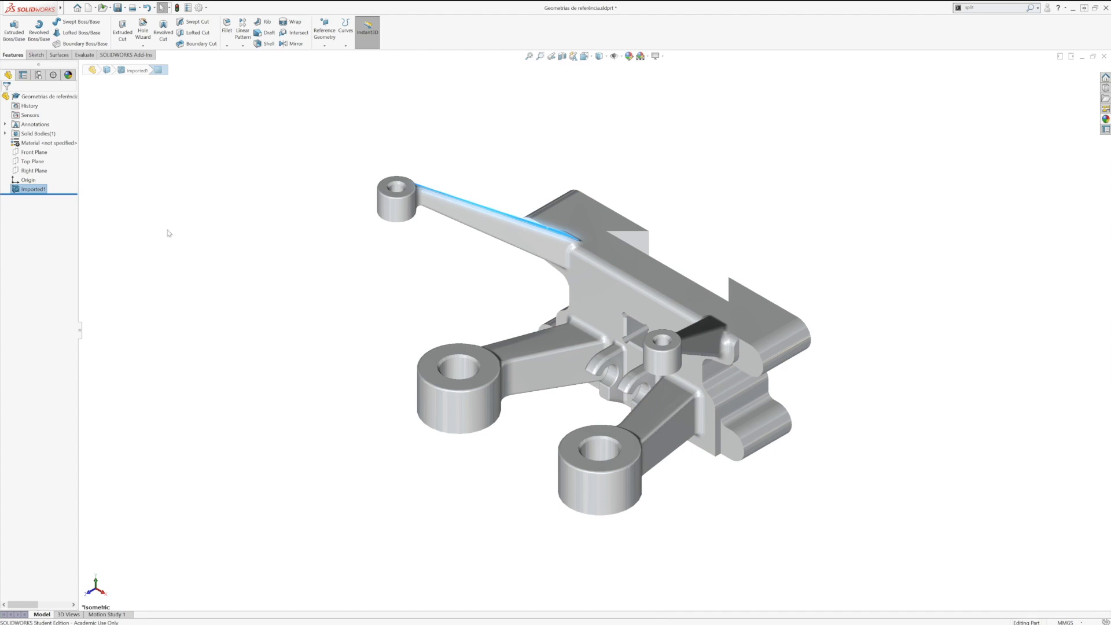
left_click(211, 225)
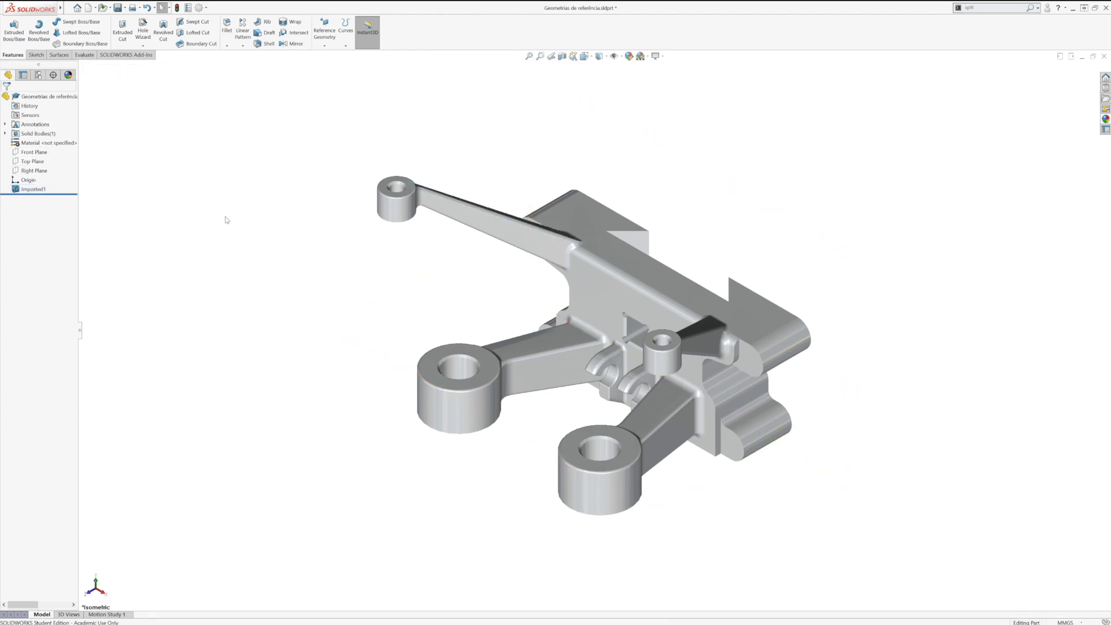
Step: Inspect how the default Top and Right planes lie relative to the imported part, then clear the selection
left_click(37, 162)
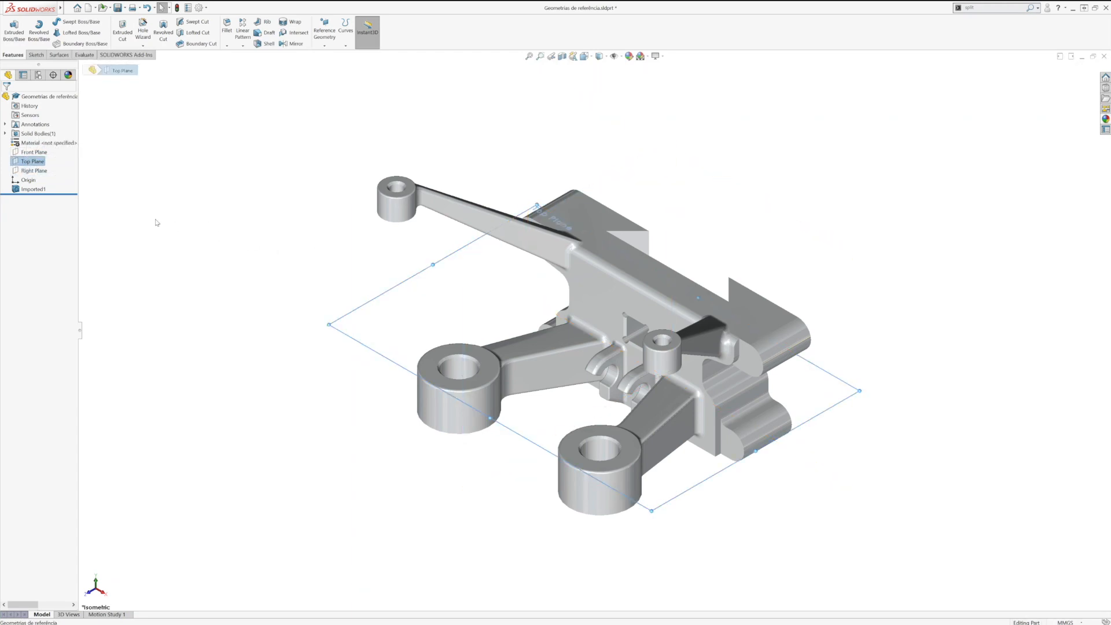
left_click(28, 180)
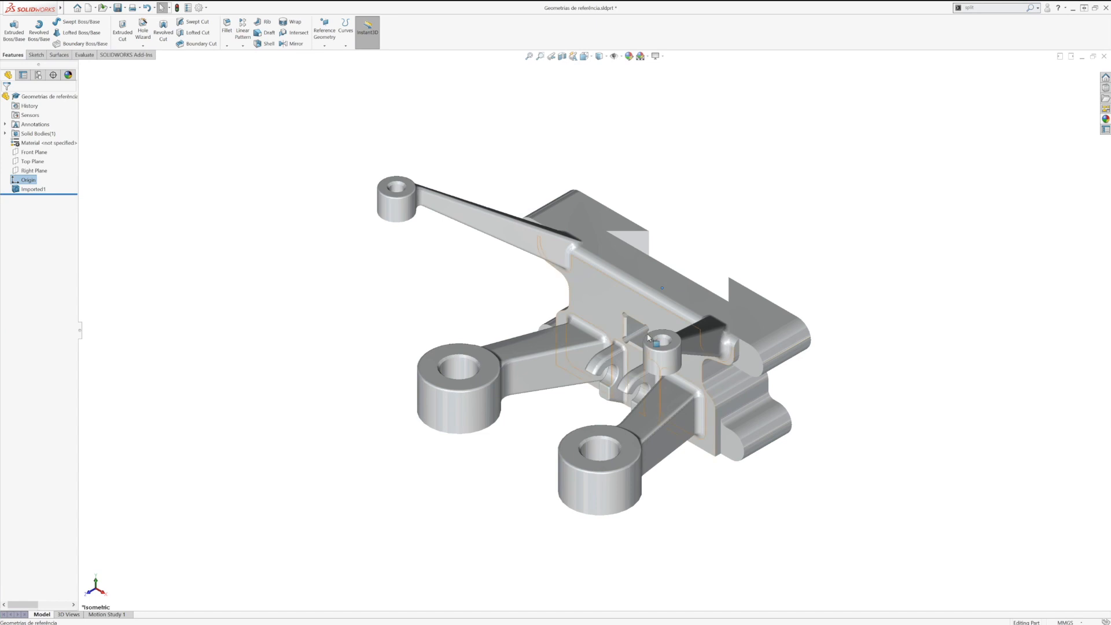
left_click(35, 171)
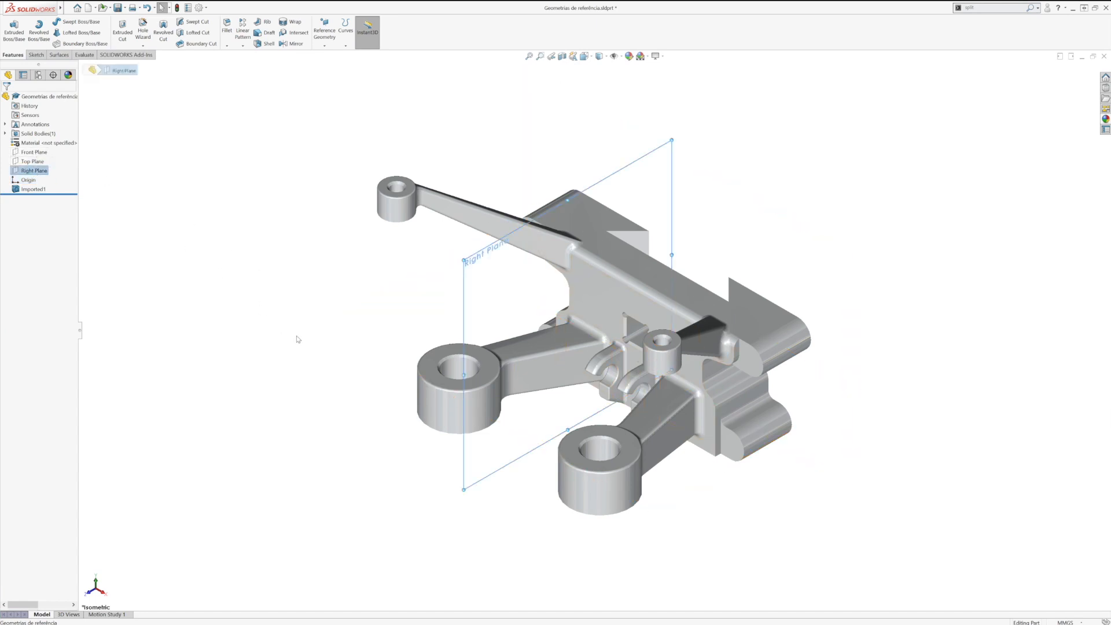
mouse_move(379, 372)
middle_mouse_down()
mouse_move(424, 290)
mouse_move(455, 294)
mouse_move(397, 325)
mouse_move(381, 359)
middle_mouse_up()
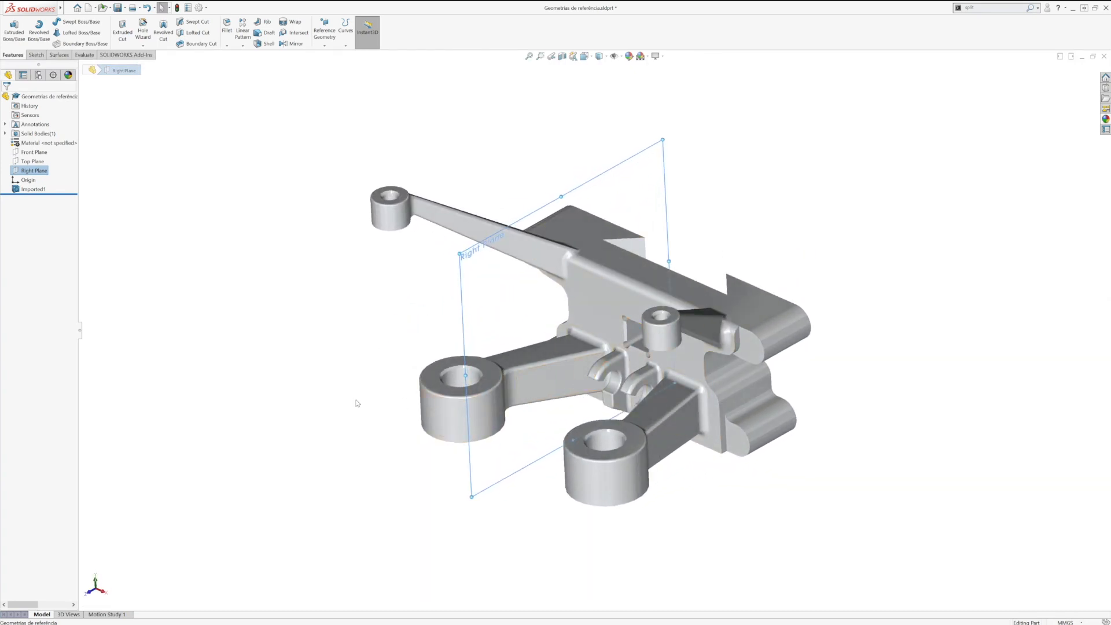
middle_click_drag(638, 346, 640, 365)
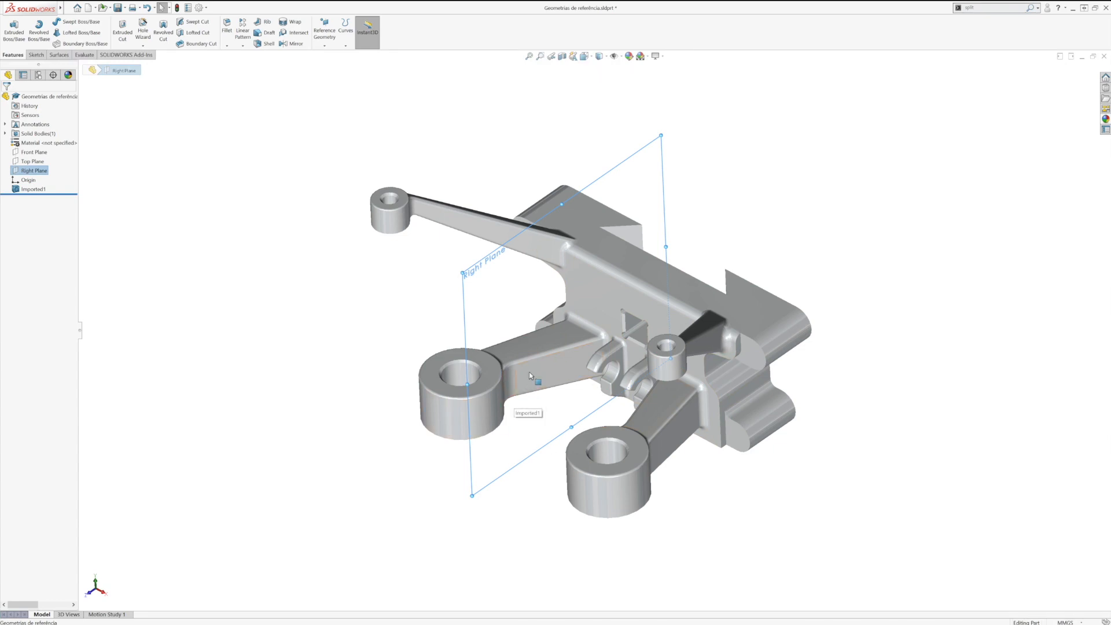
left_click(427, 320)
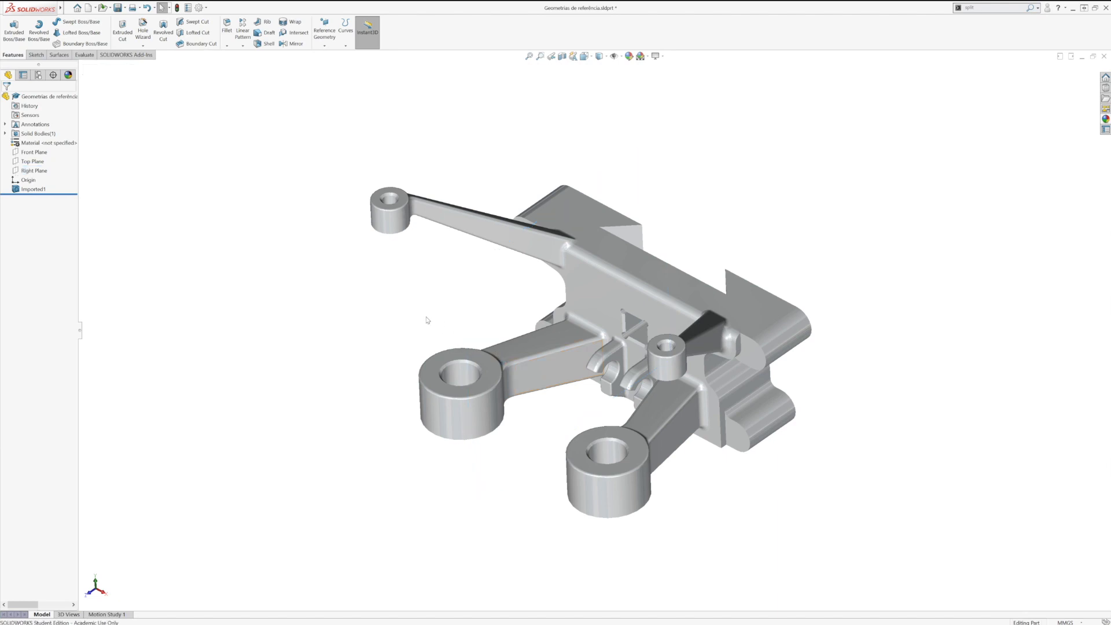
Step: Try a series of five reference planes spaced 50 mm apart from the Front Plane, with the offset flipped
left_click(66, 154)
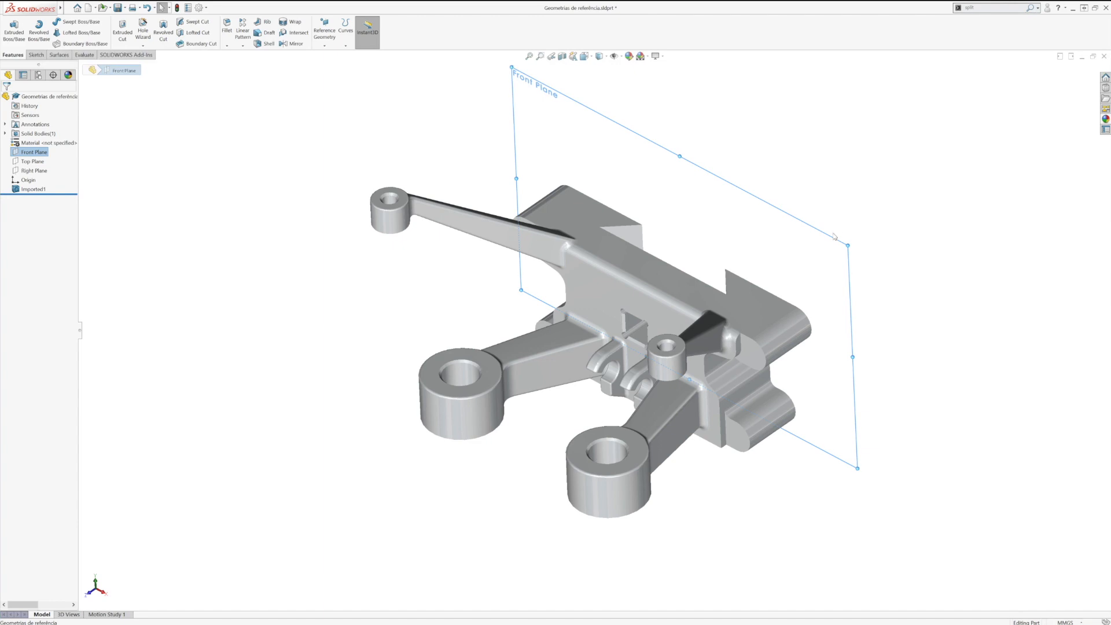
left_click_drag(840, 245, 918, 191, "ctrl")
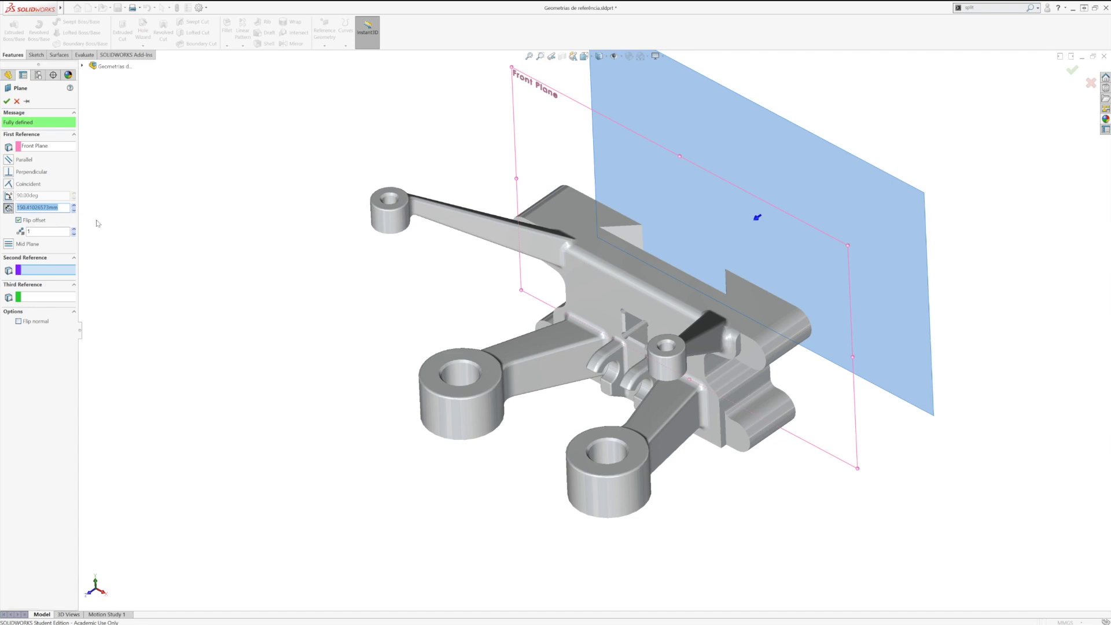
type("150")
left_click(19, 221)
left_click(19, 220)
type("50")
key("Return")
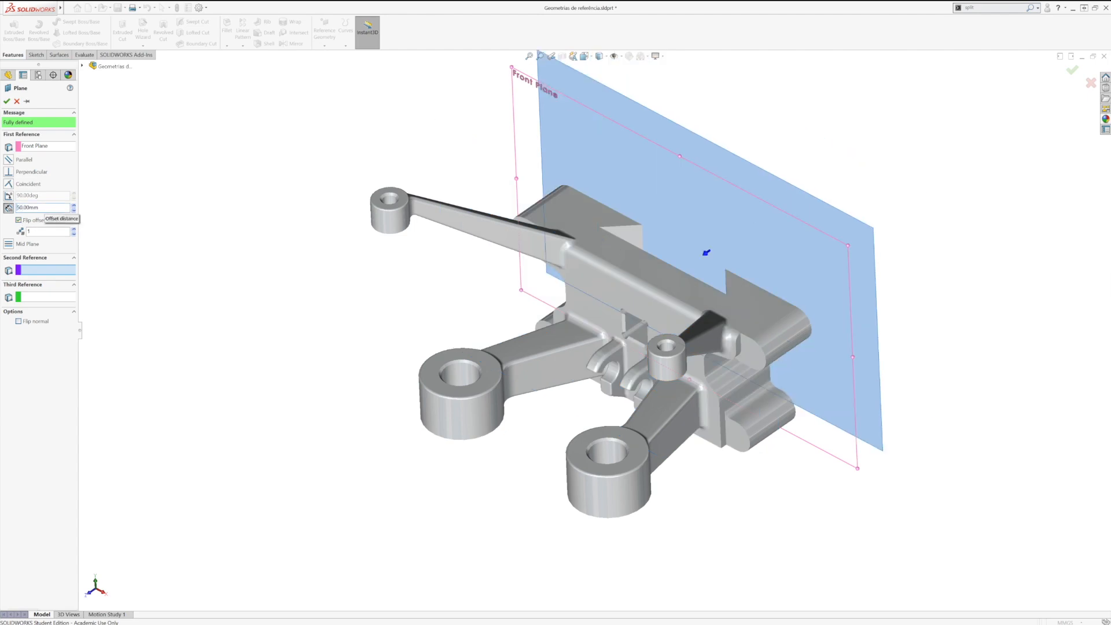
left_click(74, 229)
left_click(74, 229)
left_click(74, 229)
left_click(74, 229)
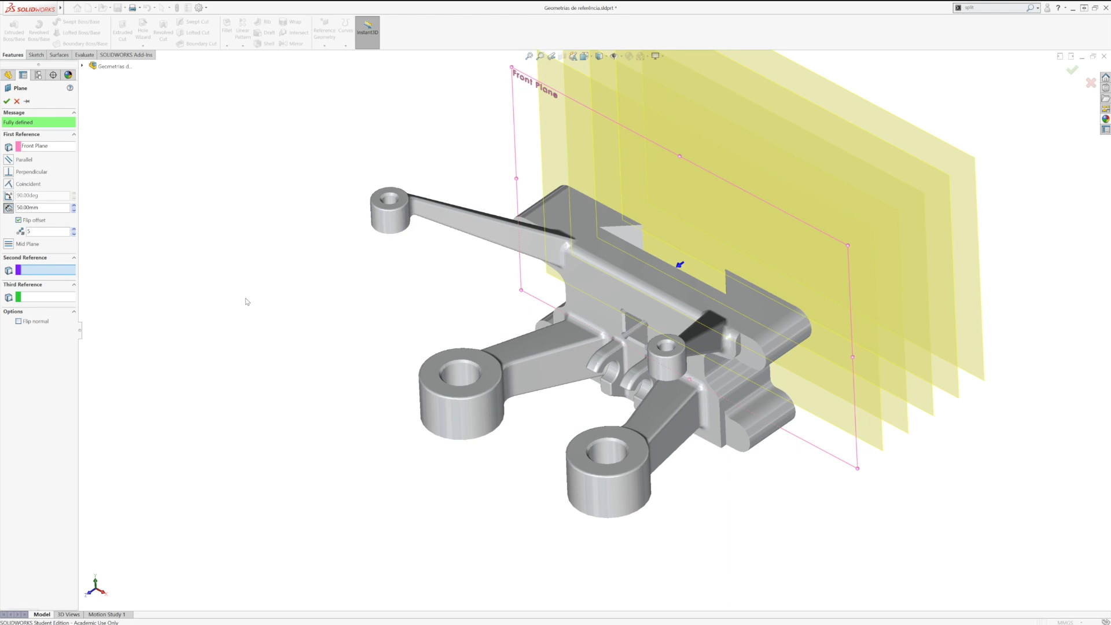
left_click(16, 101)
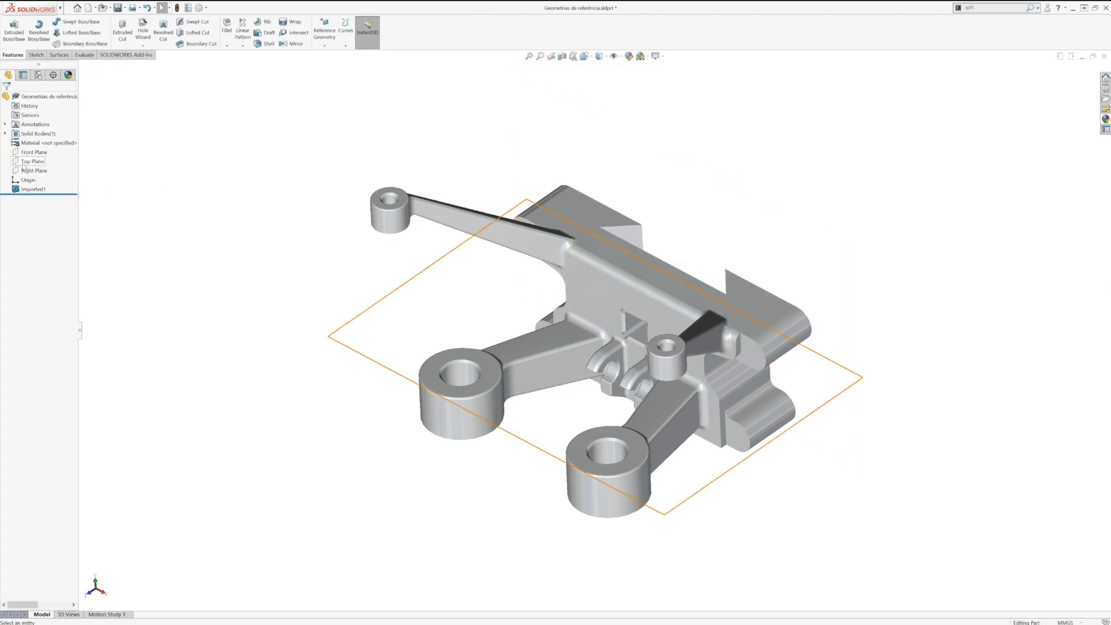
Step: Try a reference plane offset upward from the Top Plane
left_click(358, 354)
left_click_drag(358, 354, 370, 278, "ctrl")
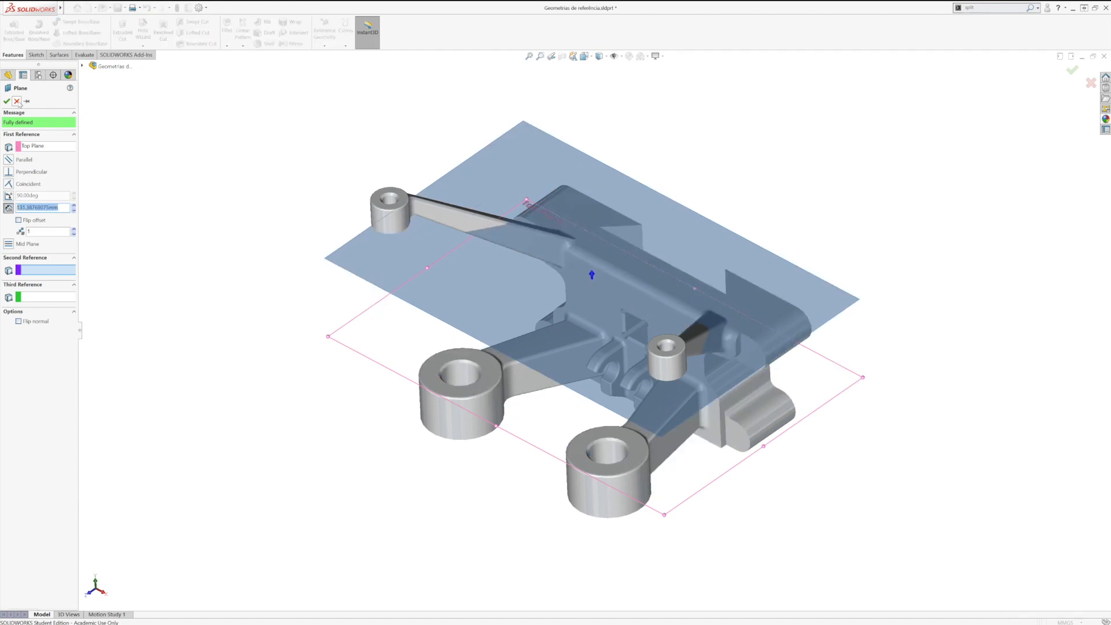
left_click(17, 100)
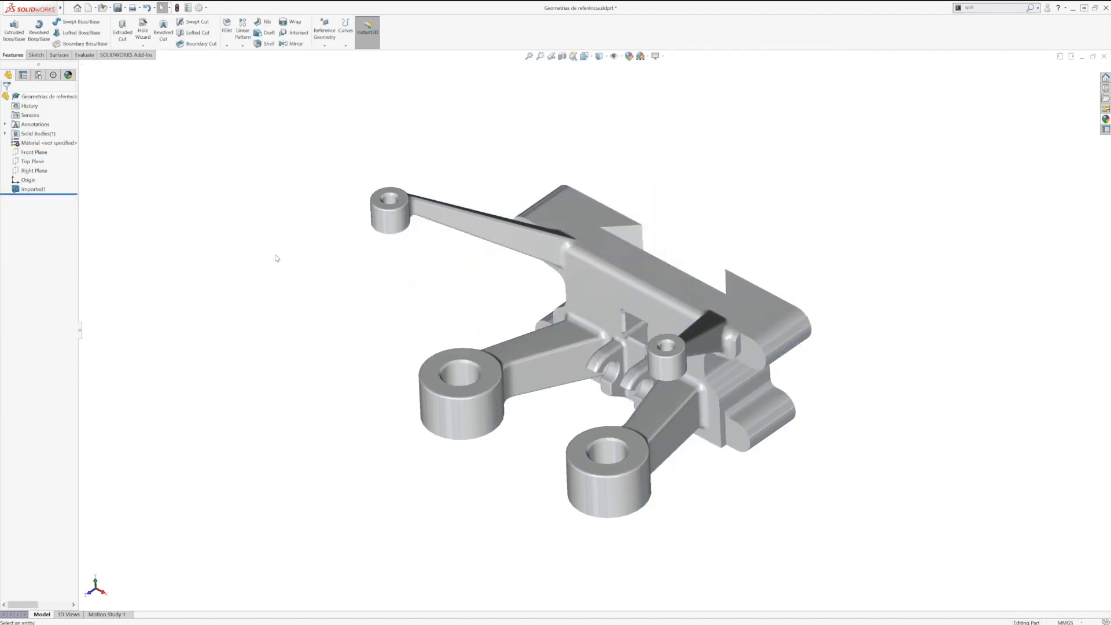
Step: Try a reference plane offset 40 mm above the notched flat face on top of the main body
middle_click_drag(375, 253, 345, 320)
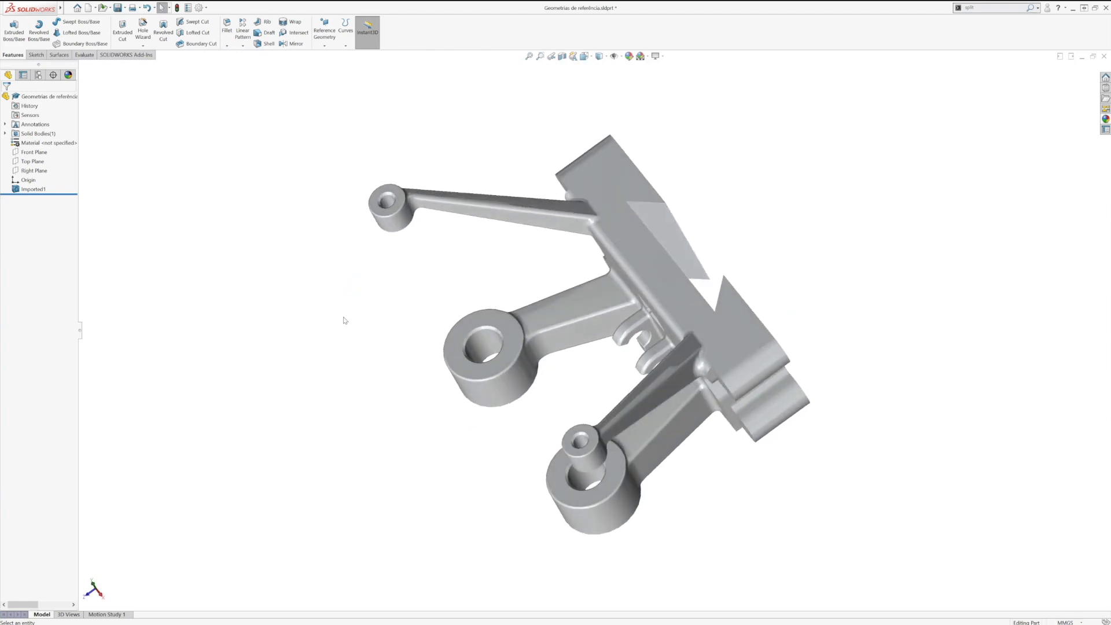
scroll(481, 235, "down", 4)
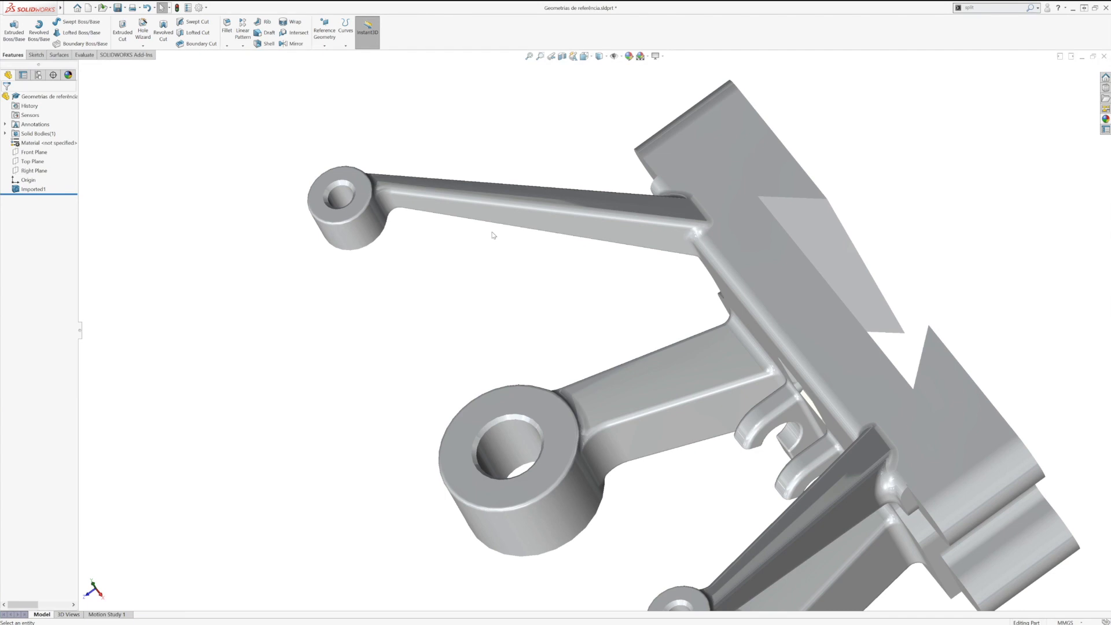
left_click(326, 46)
left_click(334, 55)
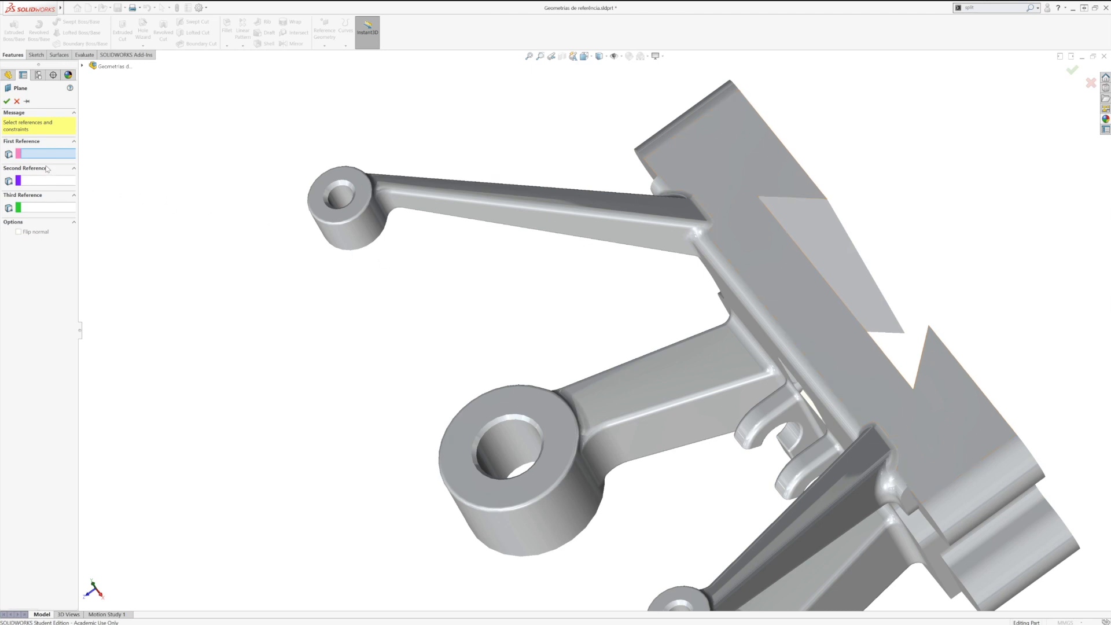
left_click(809, 318)
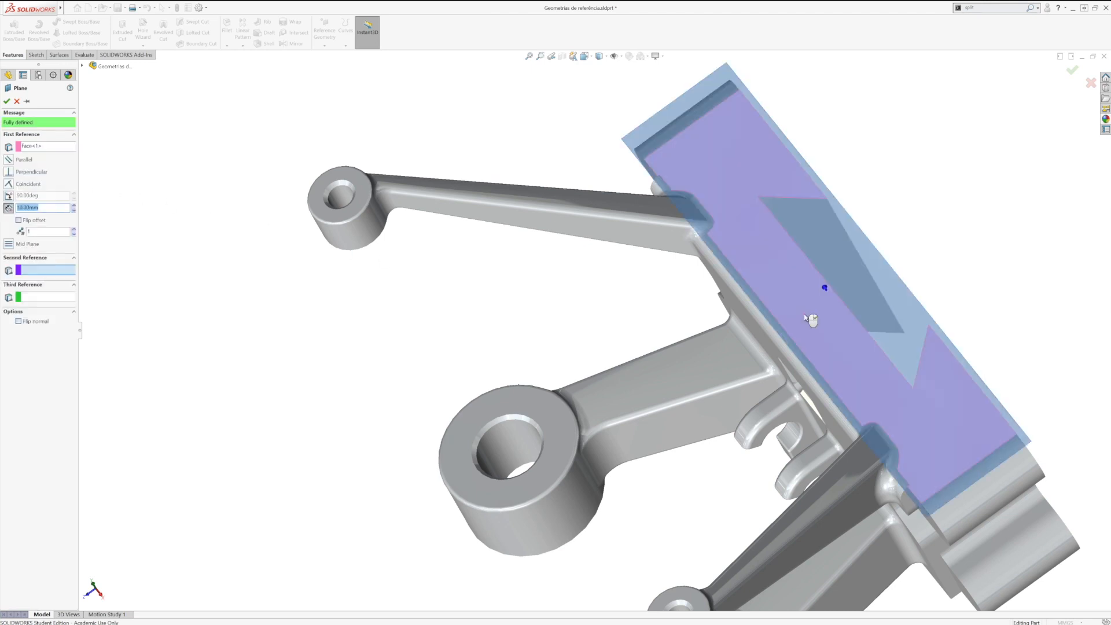
middle_click_drag(809, 318, 848, 220)
middle_click_drag(812, 264, 775, 259)
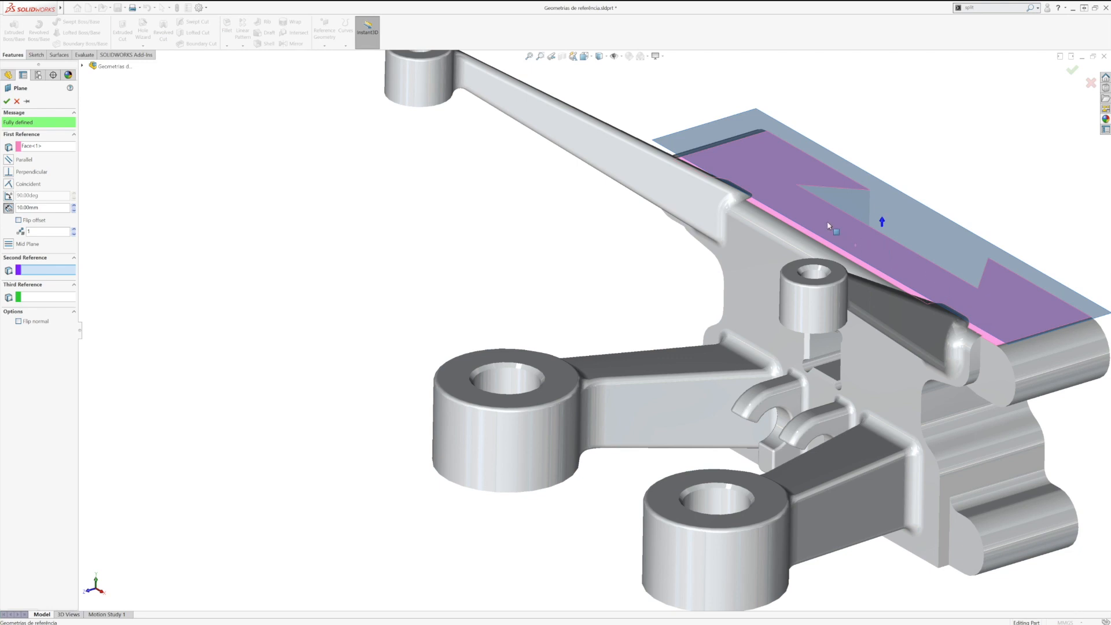
left_click(73, 206)
left_click(72, 206)
left_click(72, 206)
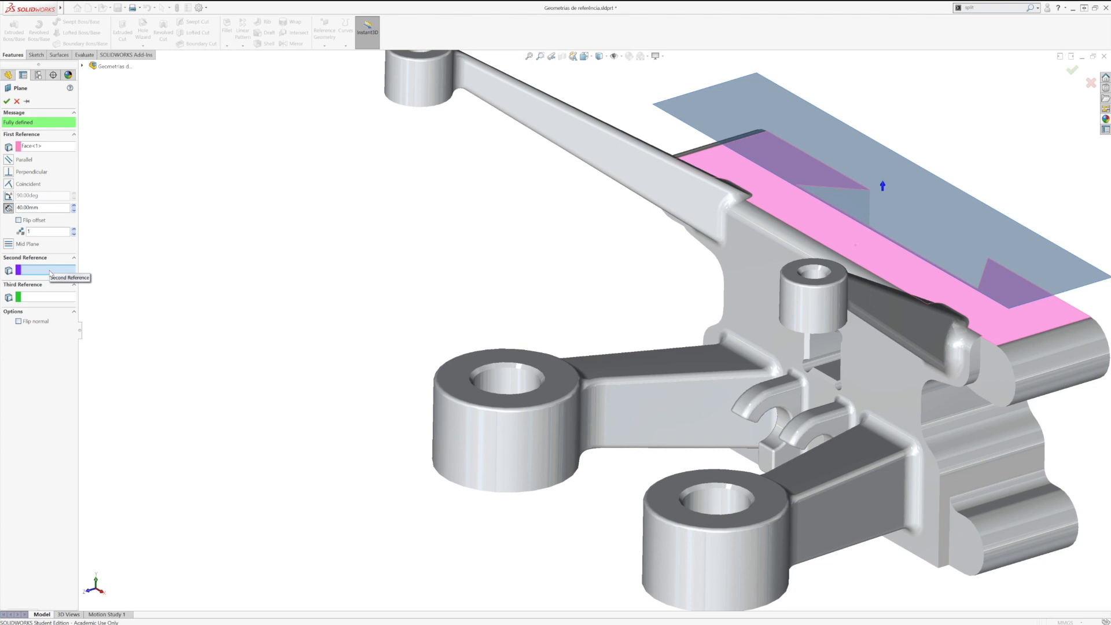
Step: Try an angled plane at 45 degrees to the notched top face, coincident with that face's short end edge
left_click(1043, 338)
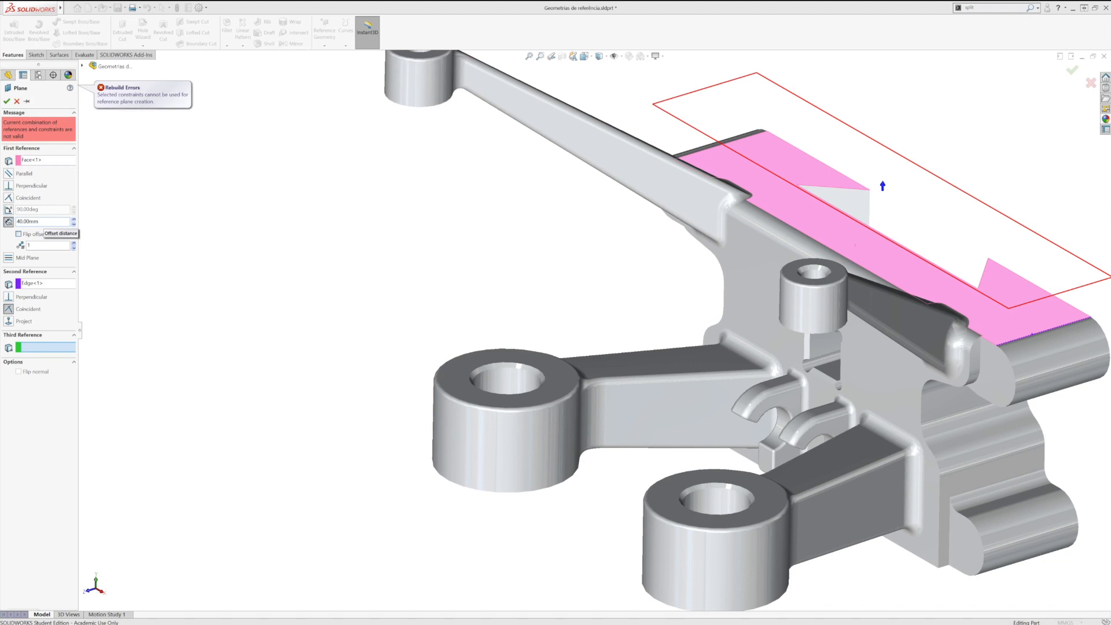
double_click(44, 221)
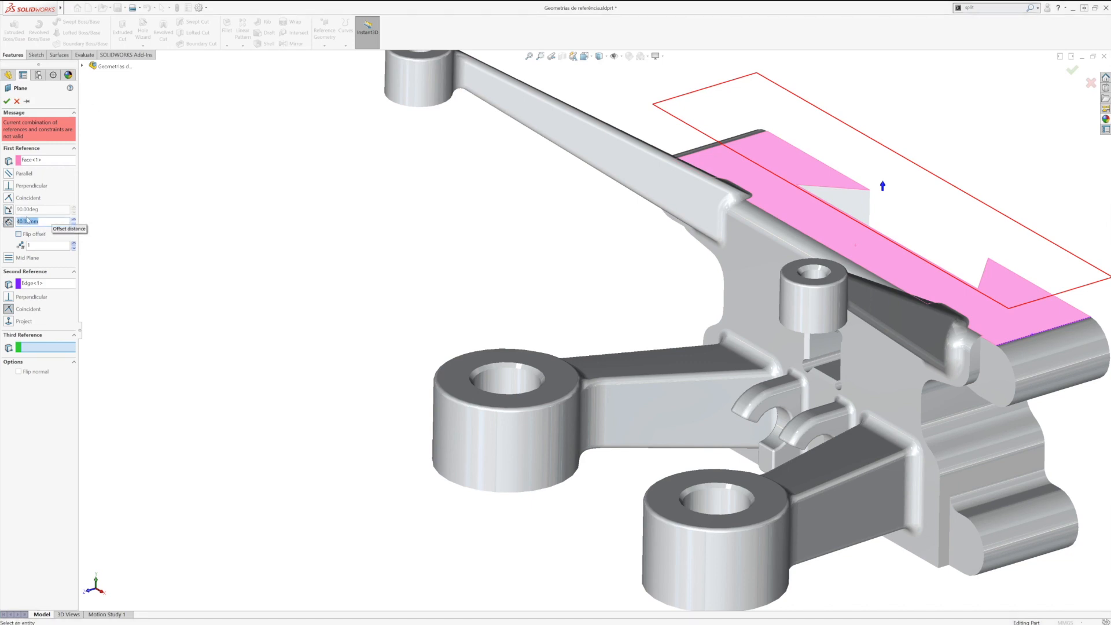
left_click(9, 211)
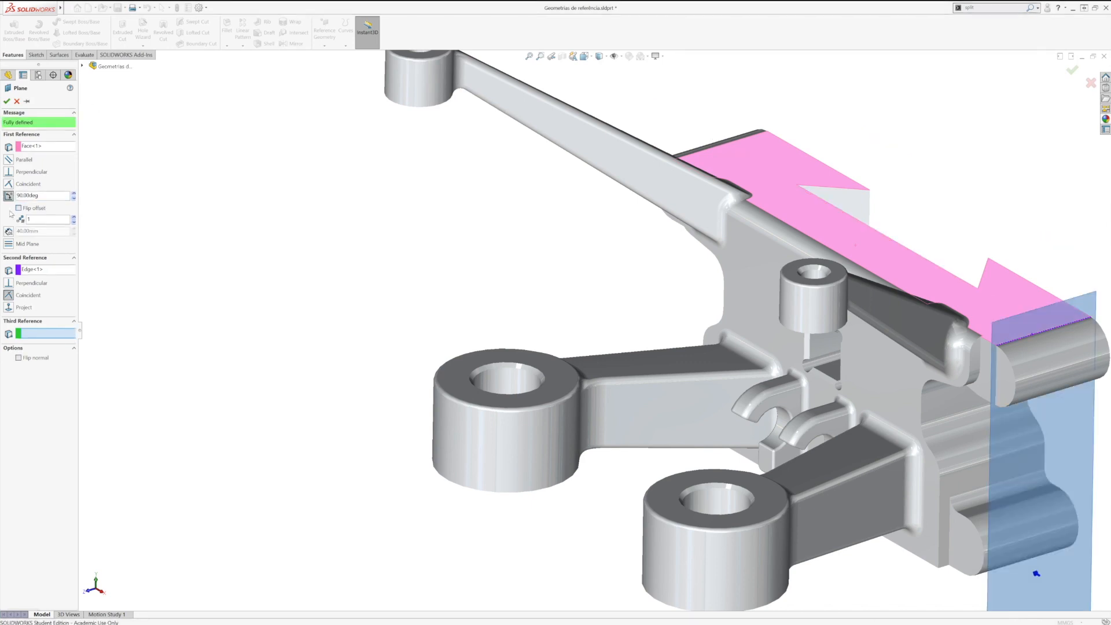
double_click(42, 196)
type("45")
key("Return")
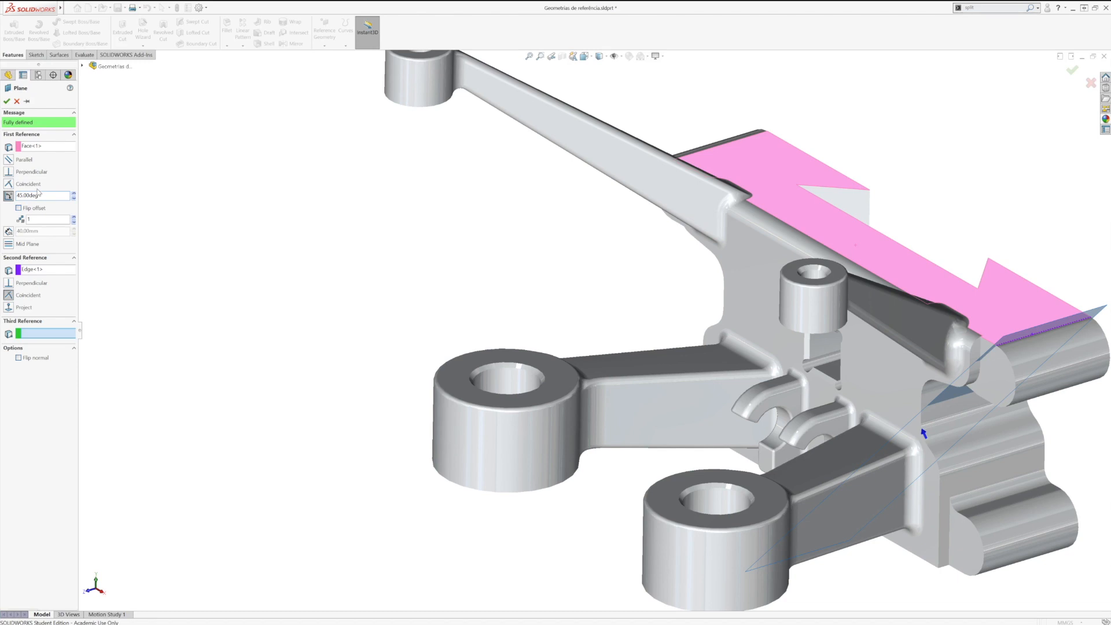
key("Escape")
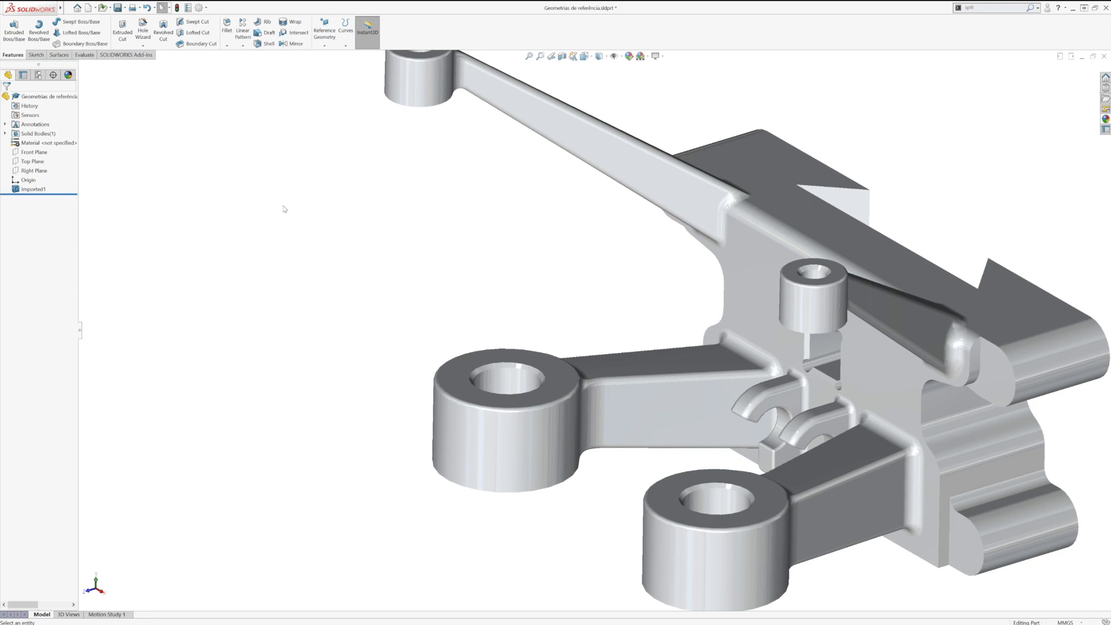
Step: Try a reference plane perpendicular to the notched top face and coincident with its short end edge
left_click(994, 313)
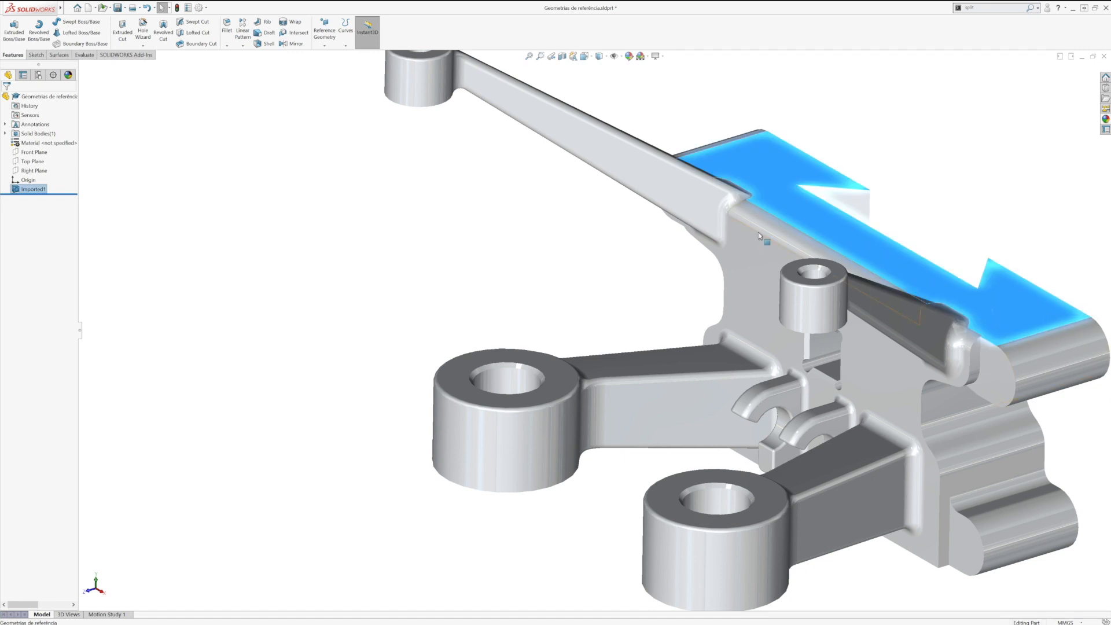
left_click(325, 41)
left_click(328, 56)
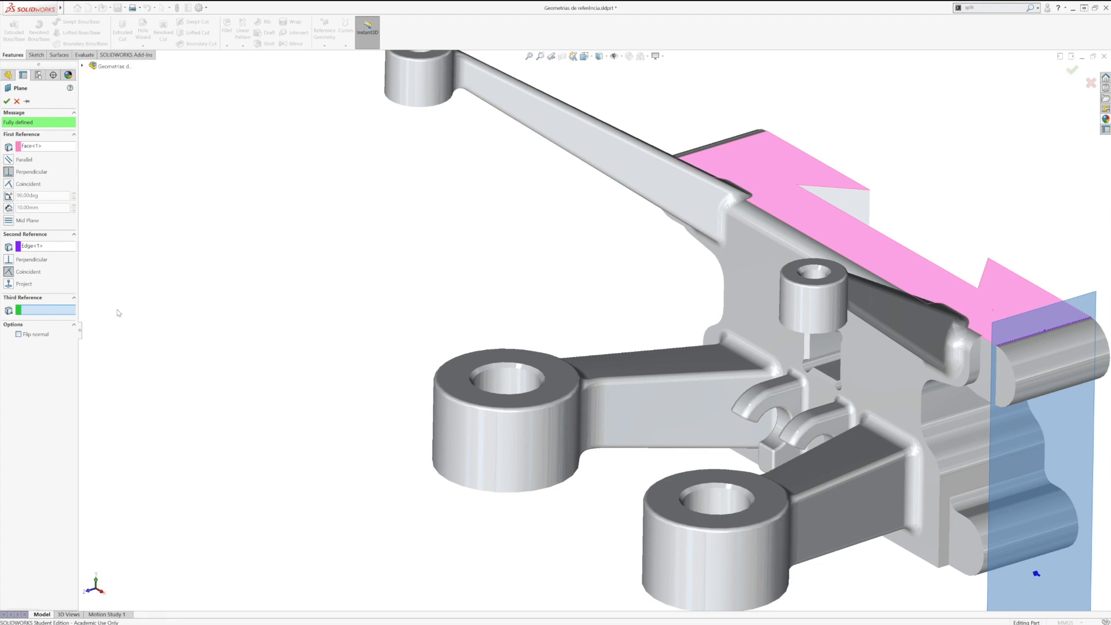
left_click(16, 102)
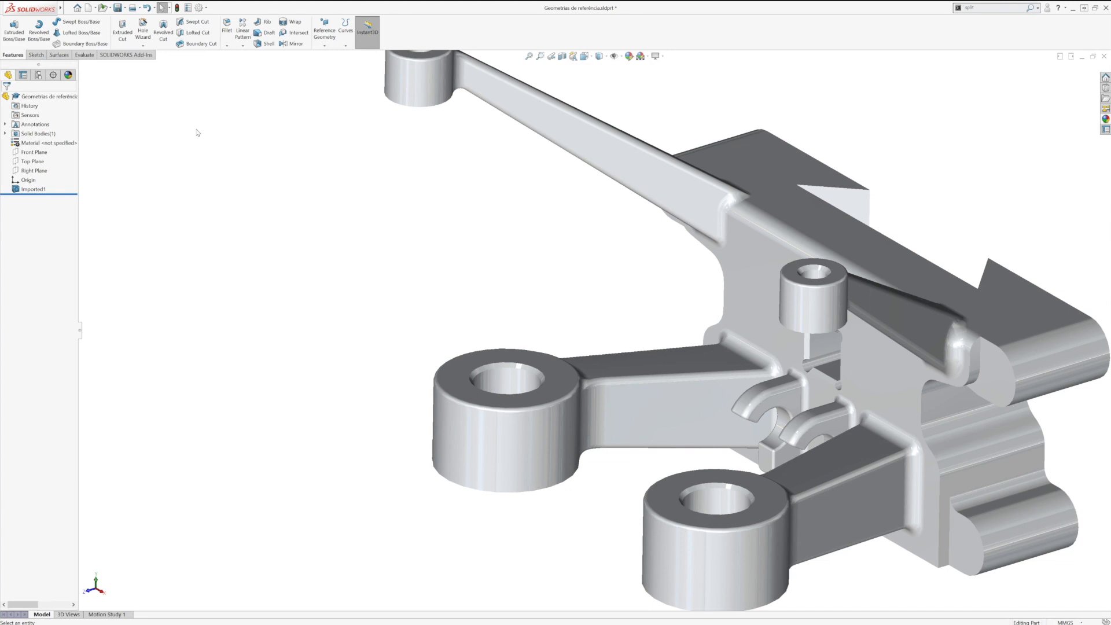
Step: Create a mid plane between the two opposite flat side faces of the main body
middle_click_drag(609, 337, 627, 307)
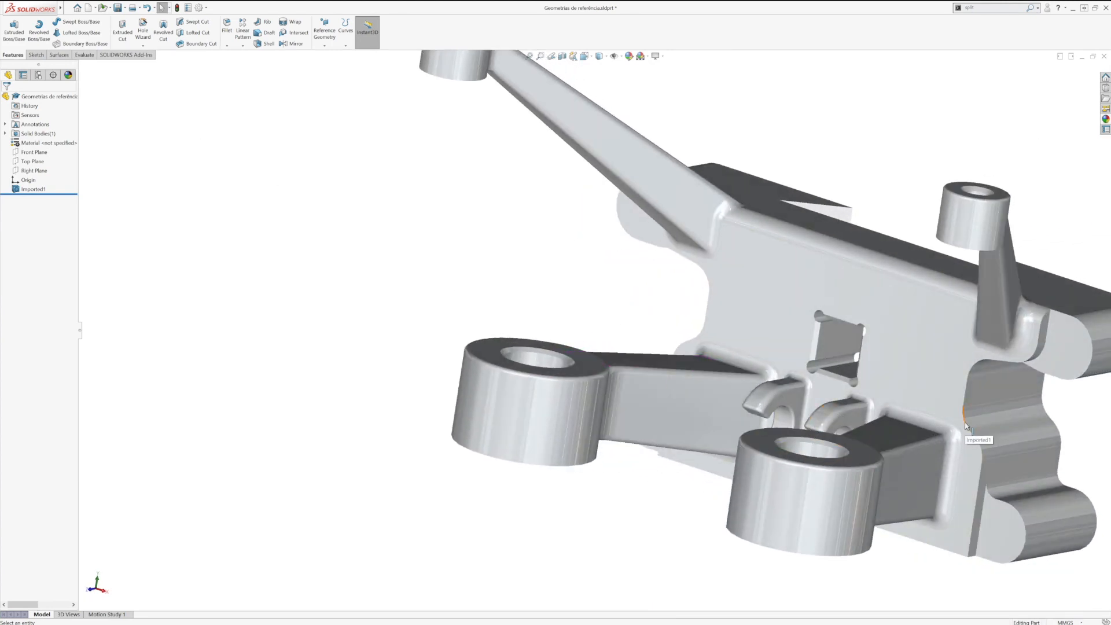
left_click(993, 393)
middle_click_drag(778, 382, 770, 427)
left_click(705, 313, "ctrl")
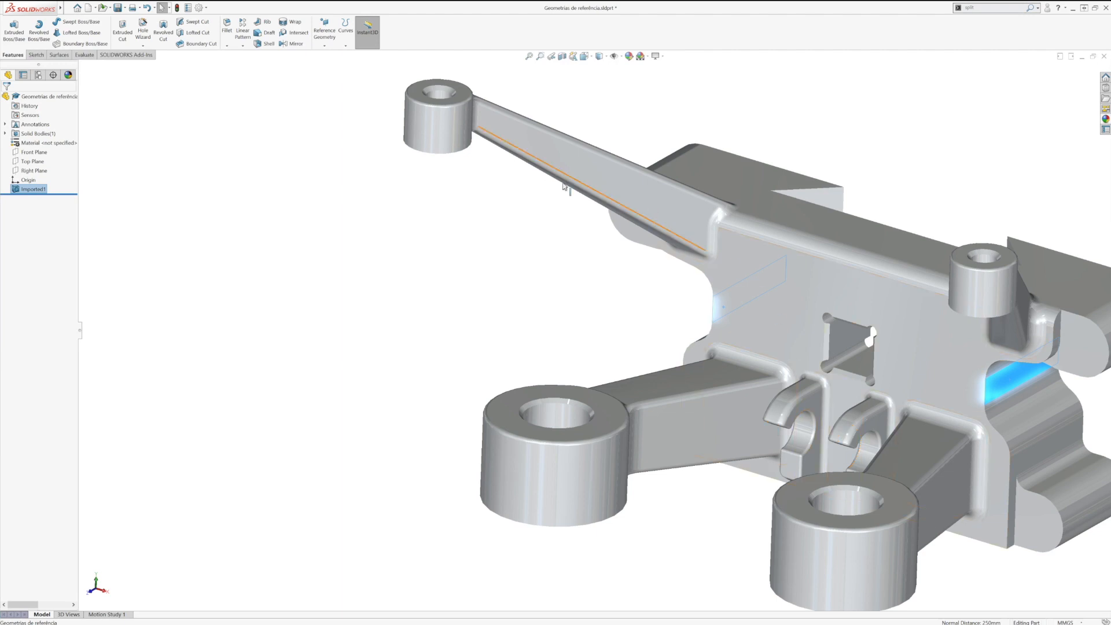
left_click(324, 44)
left_click(333, 56)
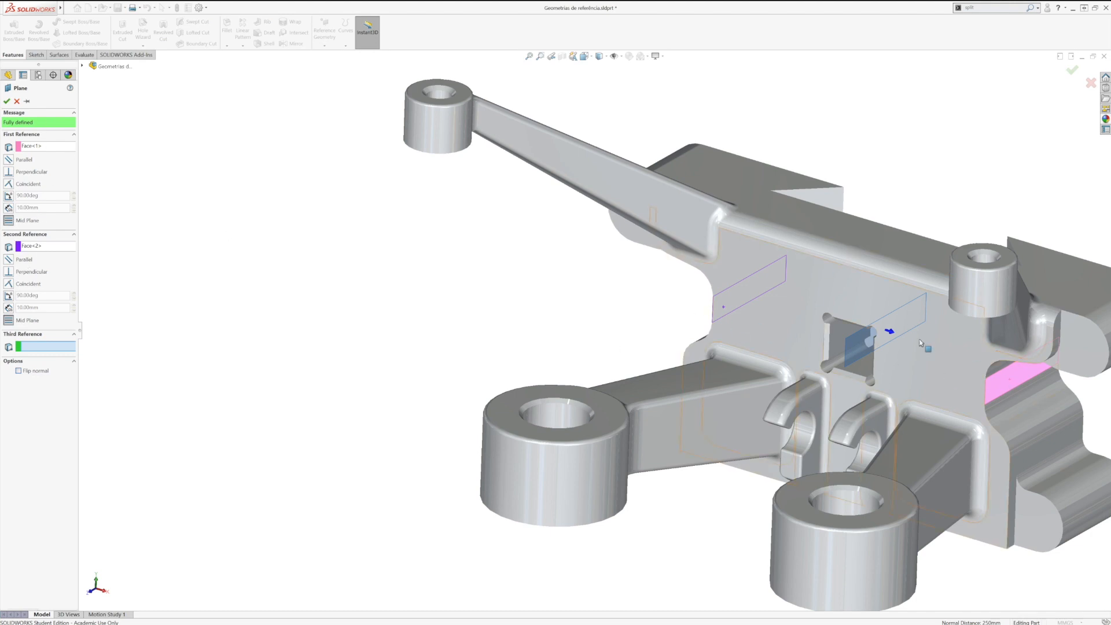
left_click(7, 102)
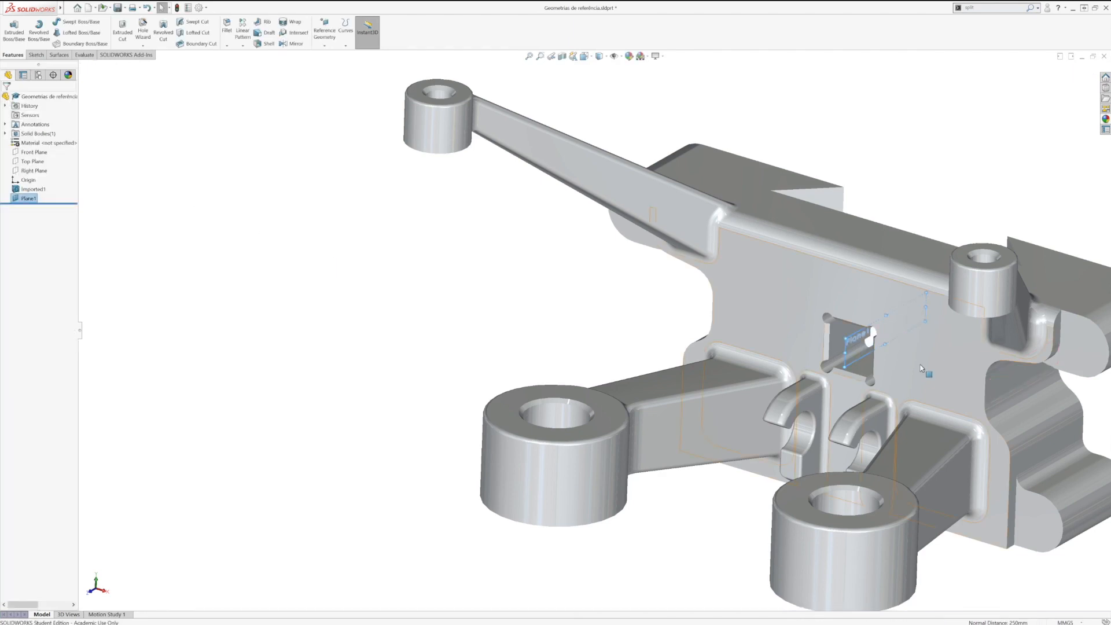
Step: Stretch the displayed borders of the mid plane so they extend beyond the main body
left_click_drag(884, 344, 880, 531)
left_click_drag(886, 316, 892, 155)
middle_click_drag(768, 341, 845, 246)
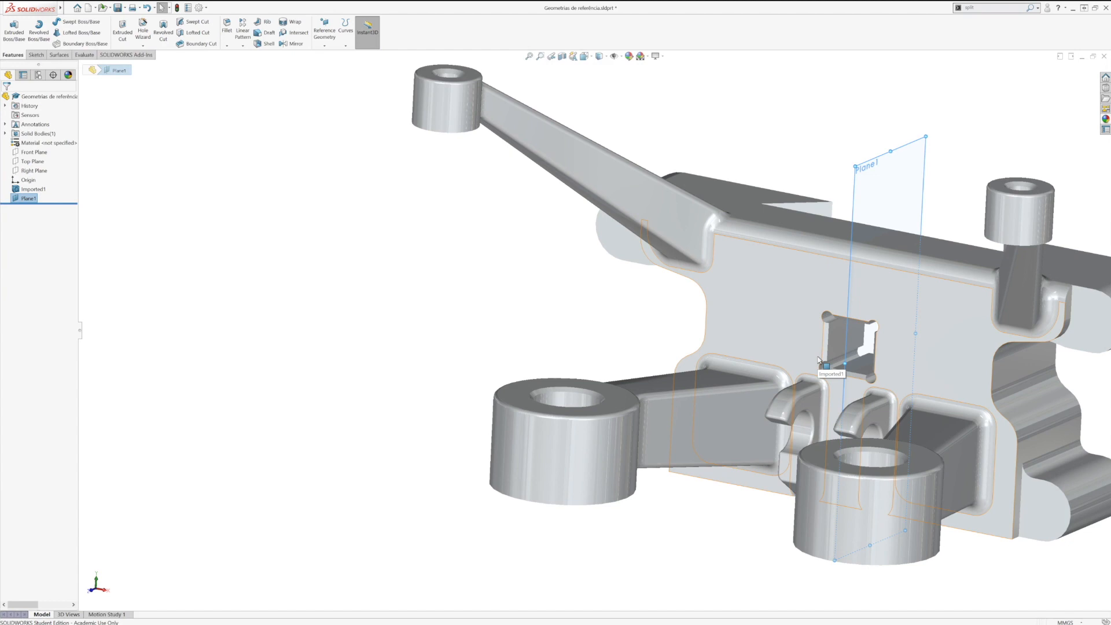
middle_click_drag(818, 360, 610, 343, "ctrl")
key("Escape")
middle_click_drag(568, 272, 503, 378)
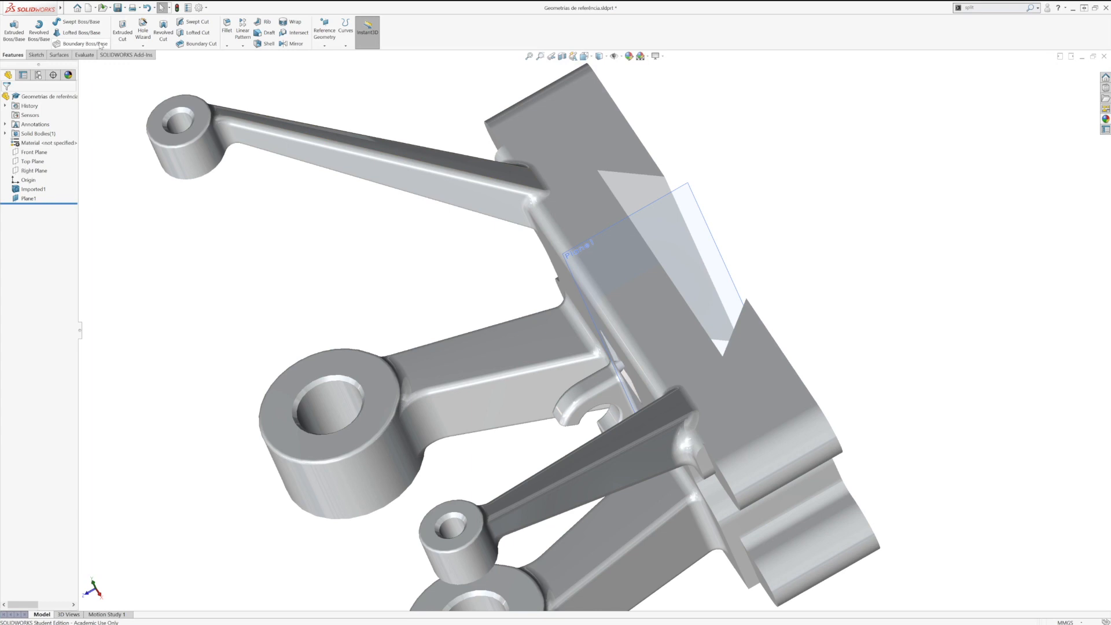
left_click(122, 29)
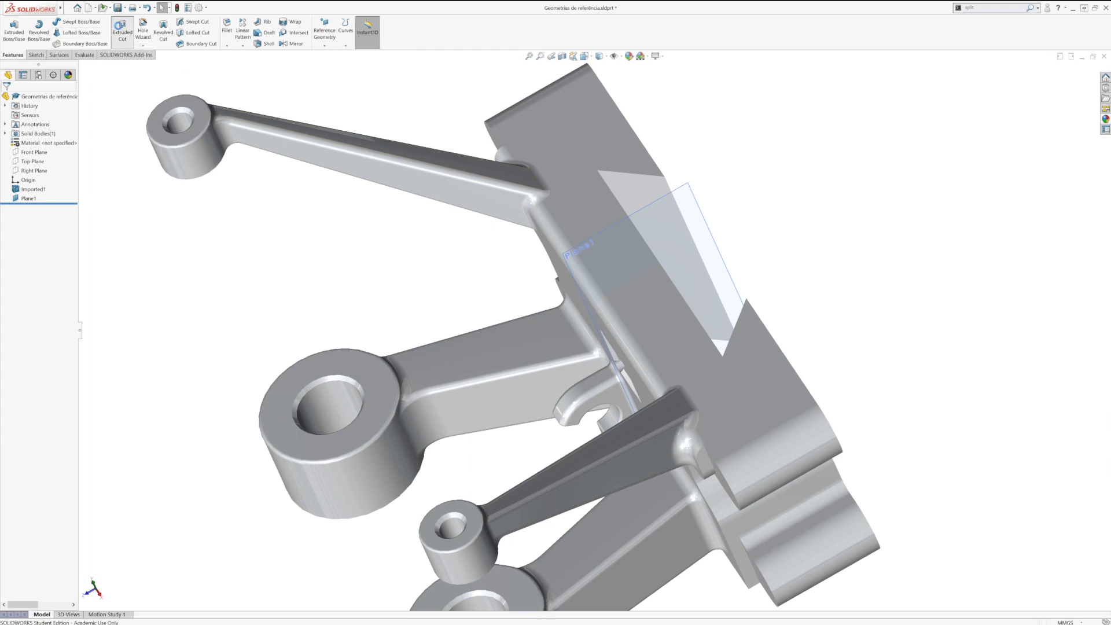
middle_click_drag(446, 196, 392, 297)
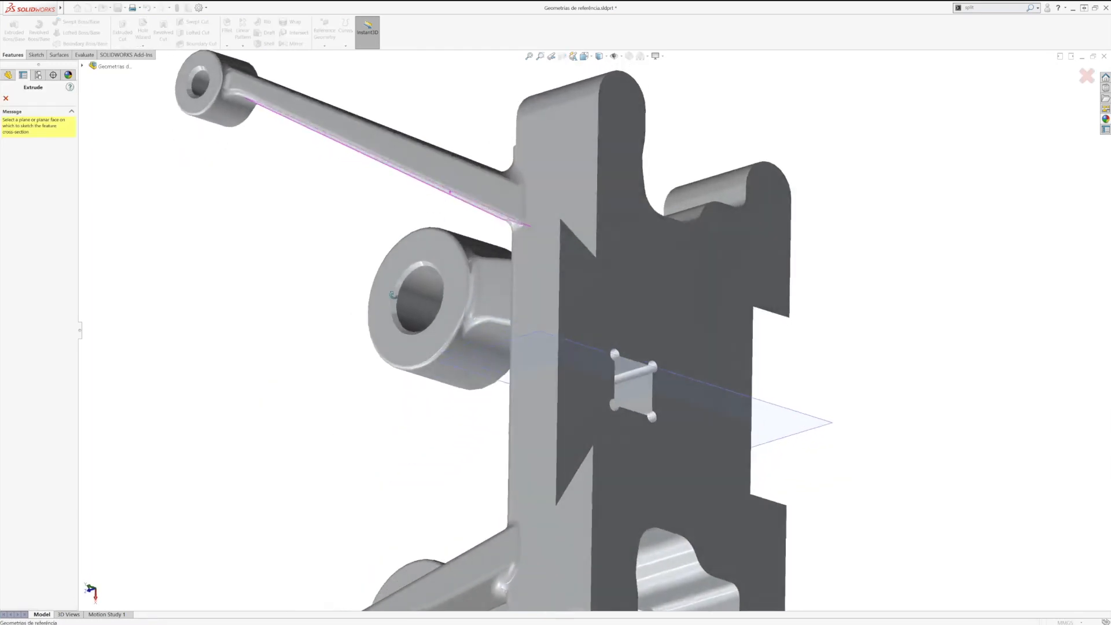
middle_click_drag(469, 185, 482, 96)
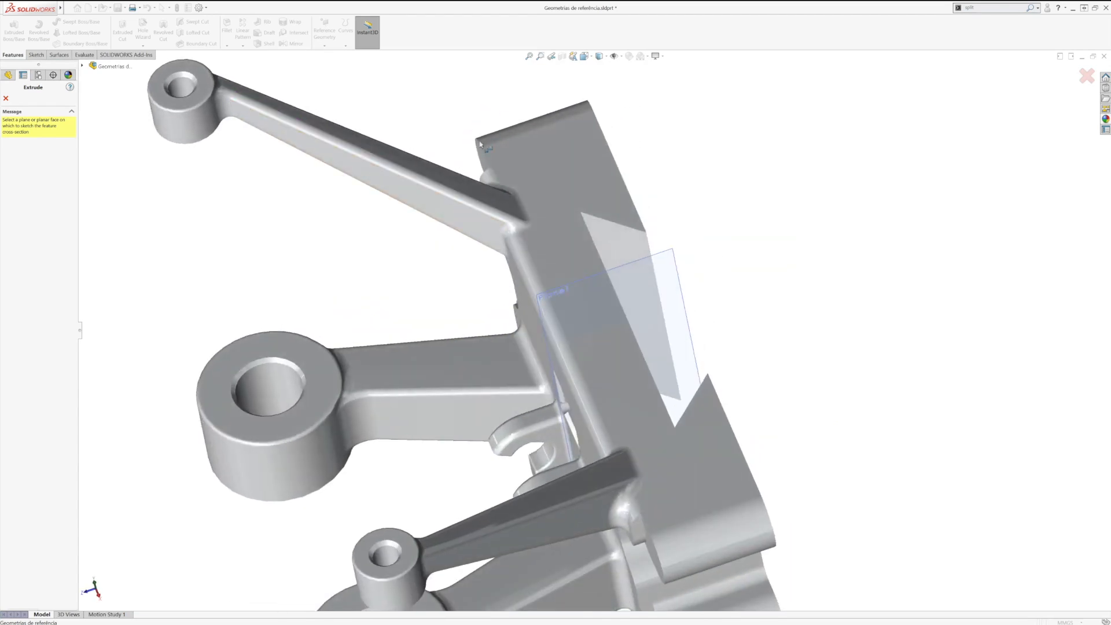
middle_click_drag(469, 206, 429, 241)
middle_click_drag(490, 183, 393, 276)
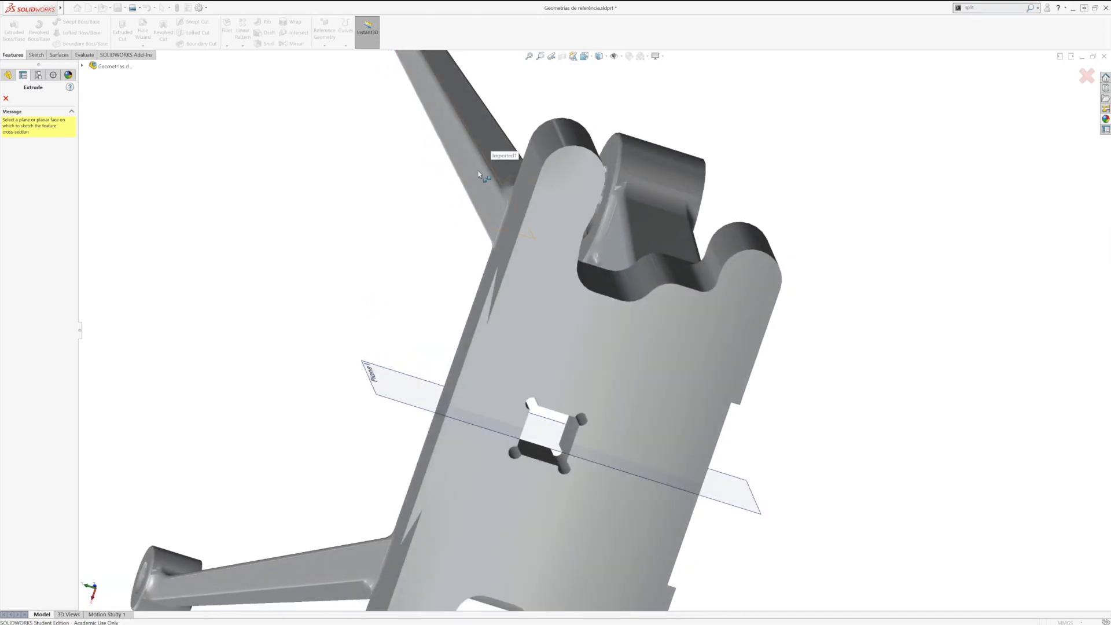
middle_click_drag(526, 127, 494, 191)
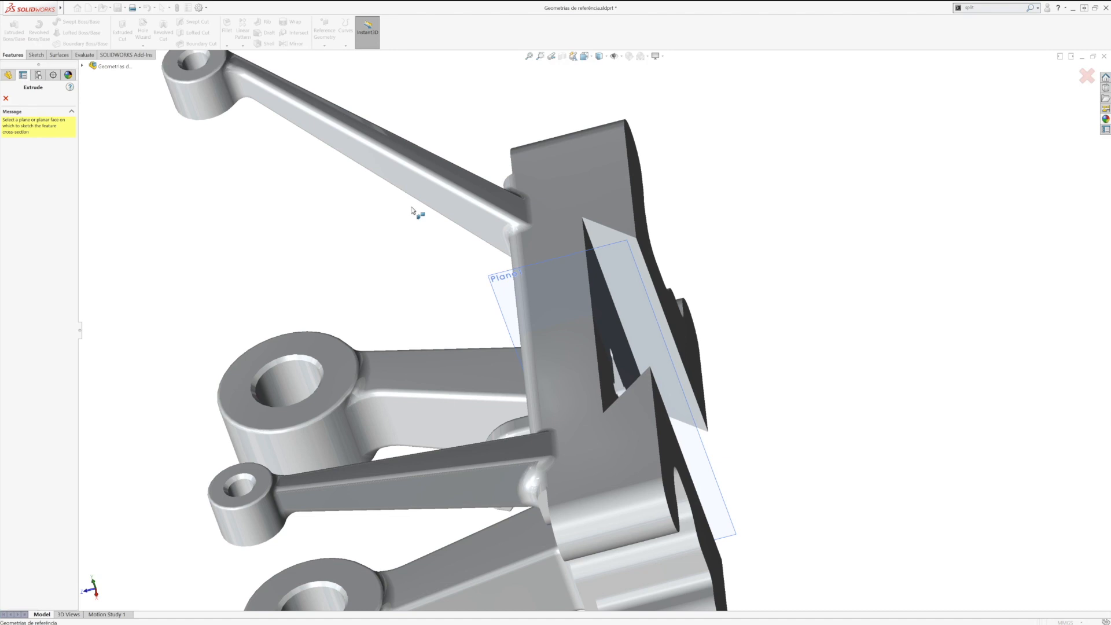
key("Escape")
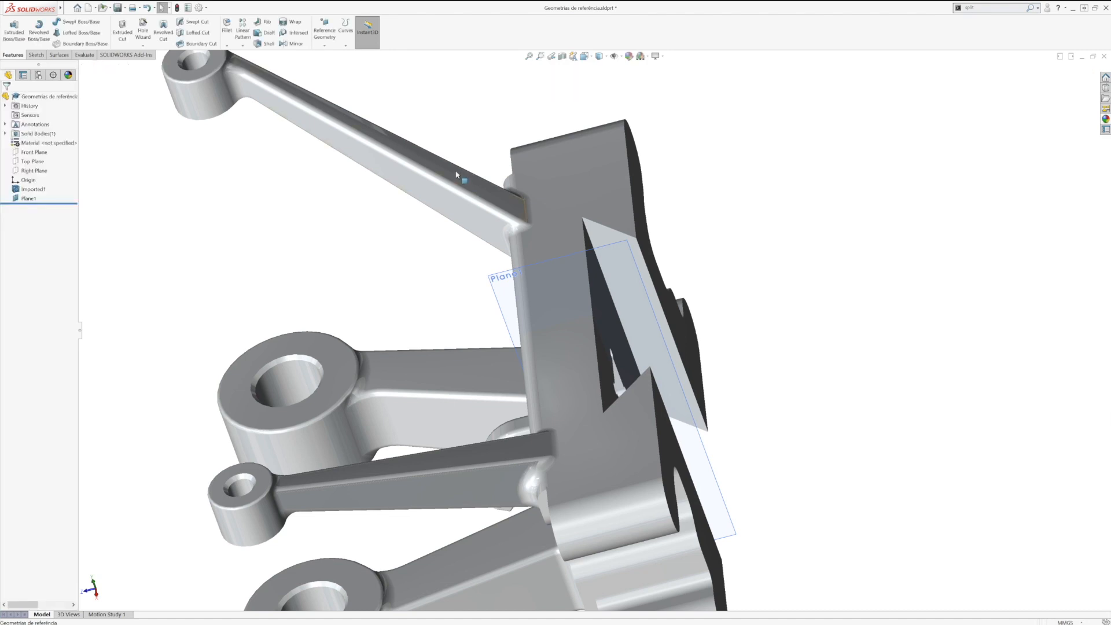
Step: Inspect the upper face of the slender arm with the curvature display, and clear that display
right_click(457, 173)
left_click(504, 379)
left_click(502, 262)
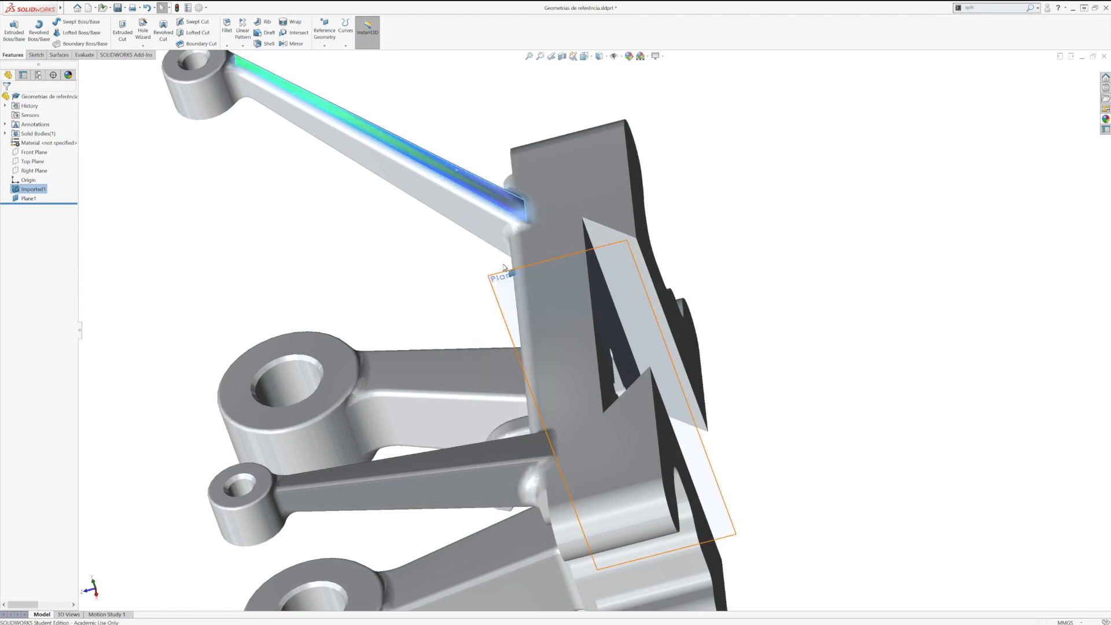
mouse_move(384, 203)
middle_mouse_down()
mouse_move(364, 227)
mouse_move(380, 209)
middle_mouse_up()
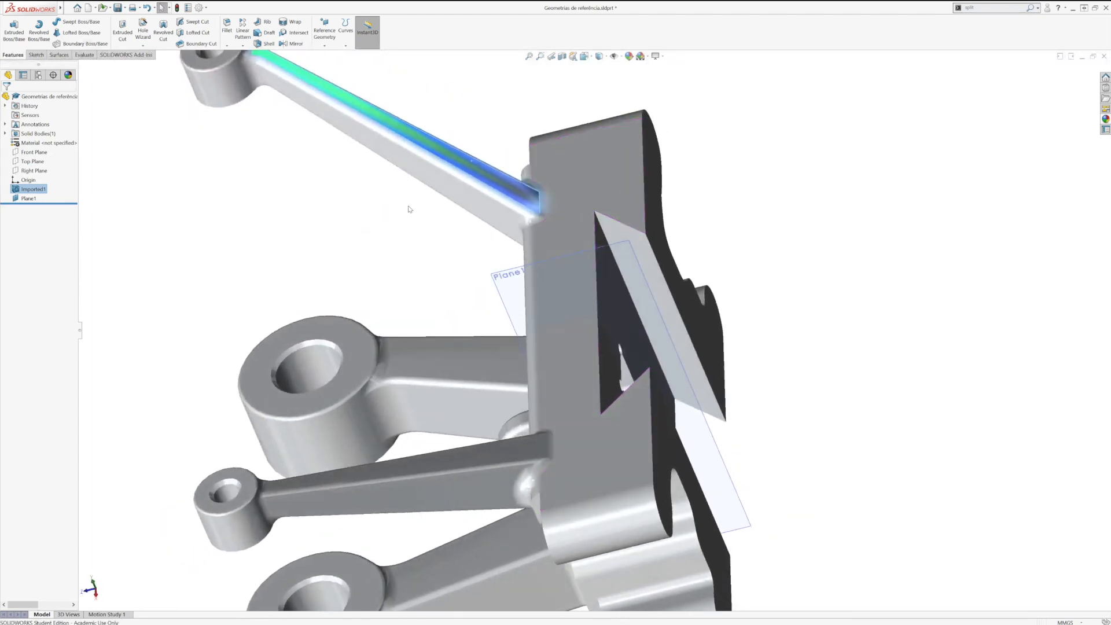
middle_click_drag(466, 195, 479, 342, "ctrl")
mouse_move(350, 241)
right_click(504, 319)
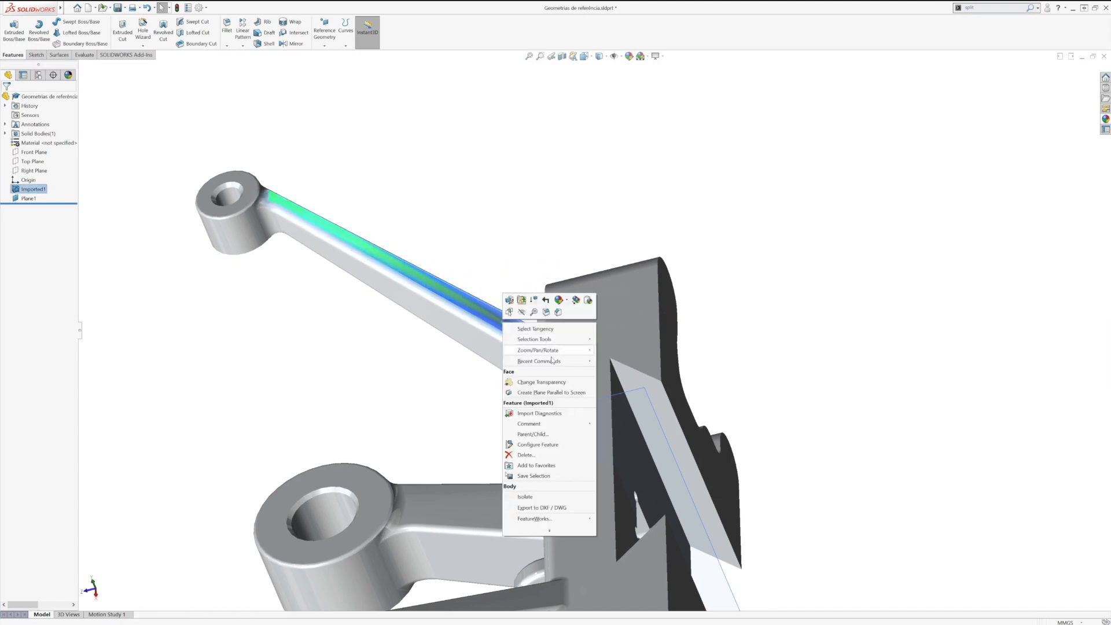
left_click(549, 530)
left_click(549, 424)
left_click(444, 397)
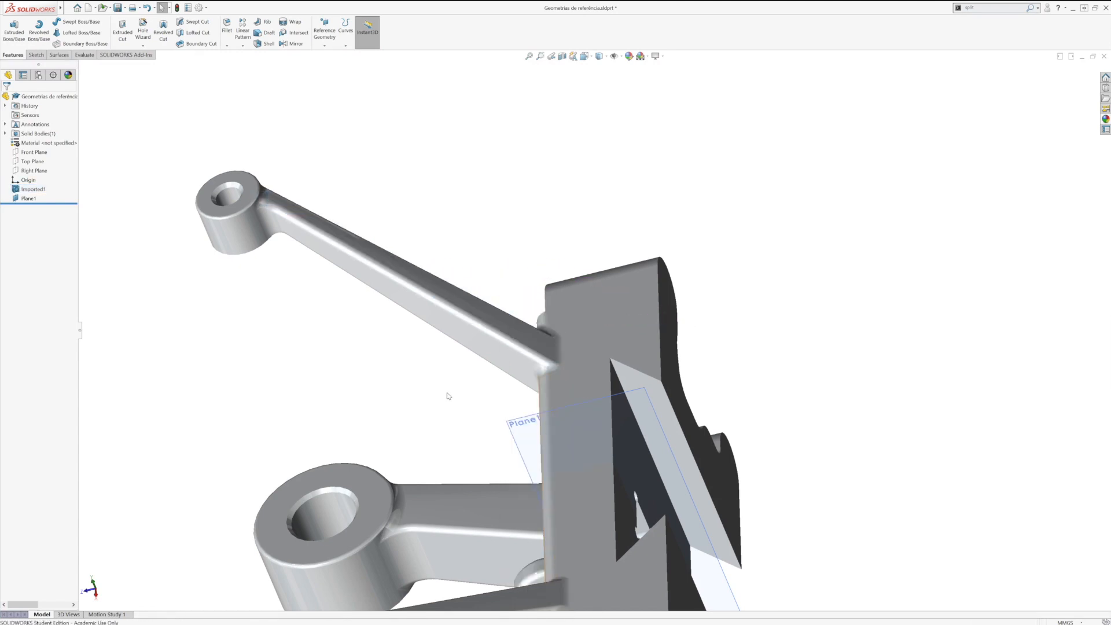
Step: Create a reference plane through three vertices on the slender arm, two at its root and one at its tip
left_click(557, 365)
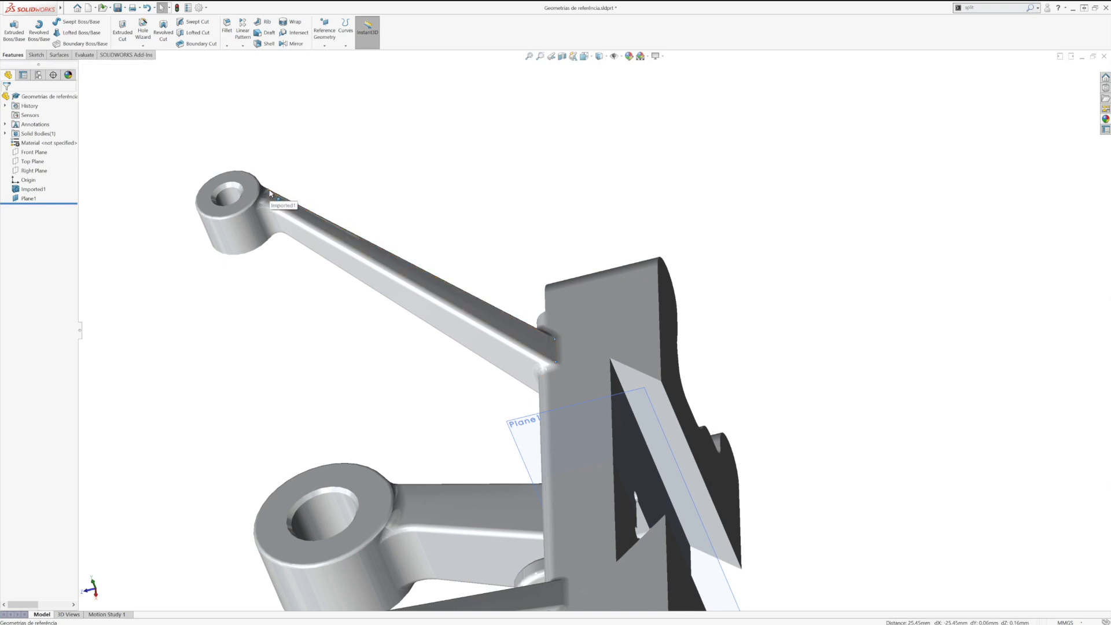
middle_click_drag(313, 310, 279, 330)
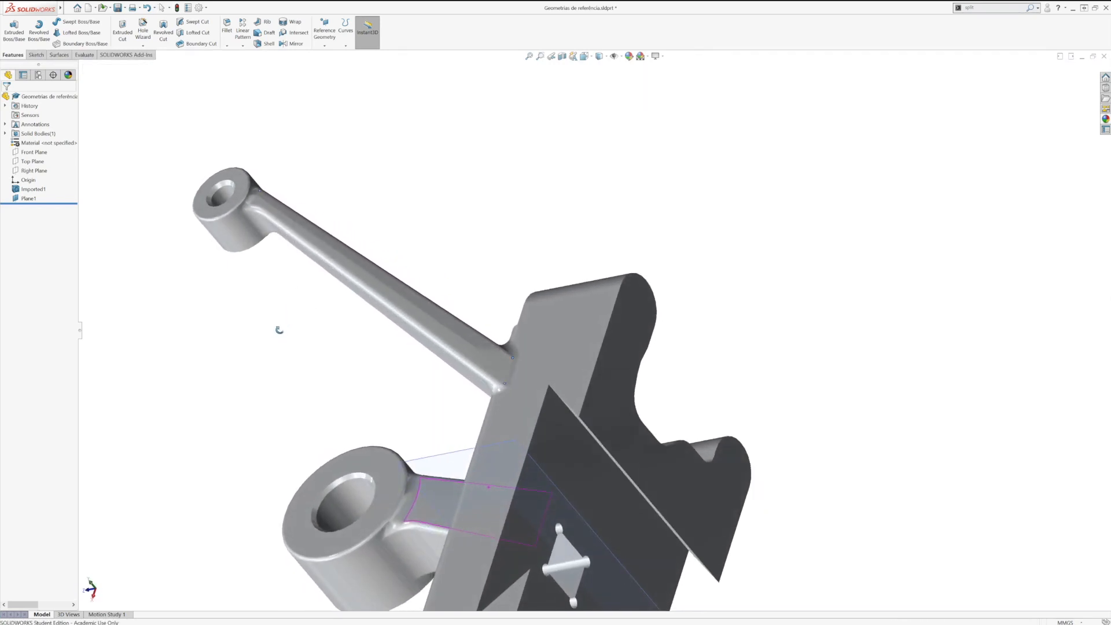
left_click(326, 47)
left_click(331, 58)
middle_click_drag(227, 350, 283, 324)
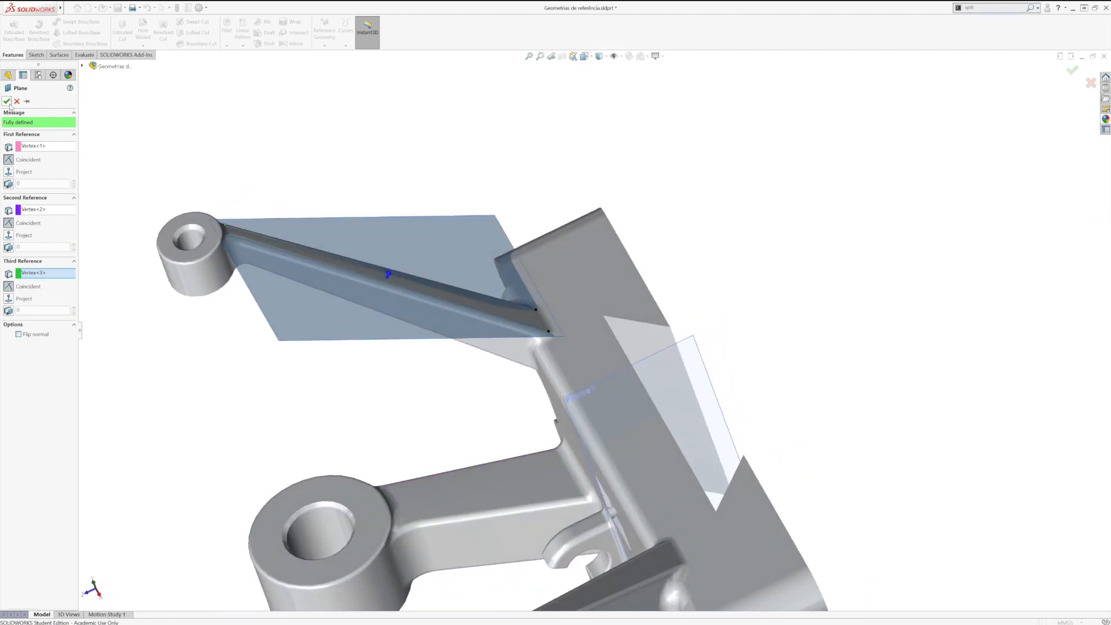
left_click(8, 103)
Step: On the three-vertex plane, sketch a straight slot about 56 mm long and 8 mm wide along the slender arm for an extruded cut
middle_click_drag(278, 383, 323, 366)
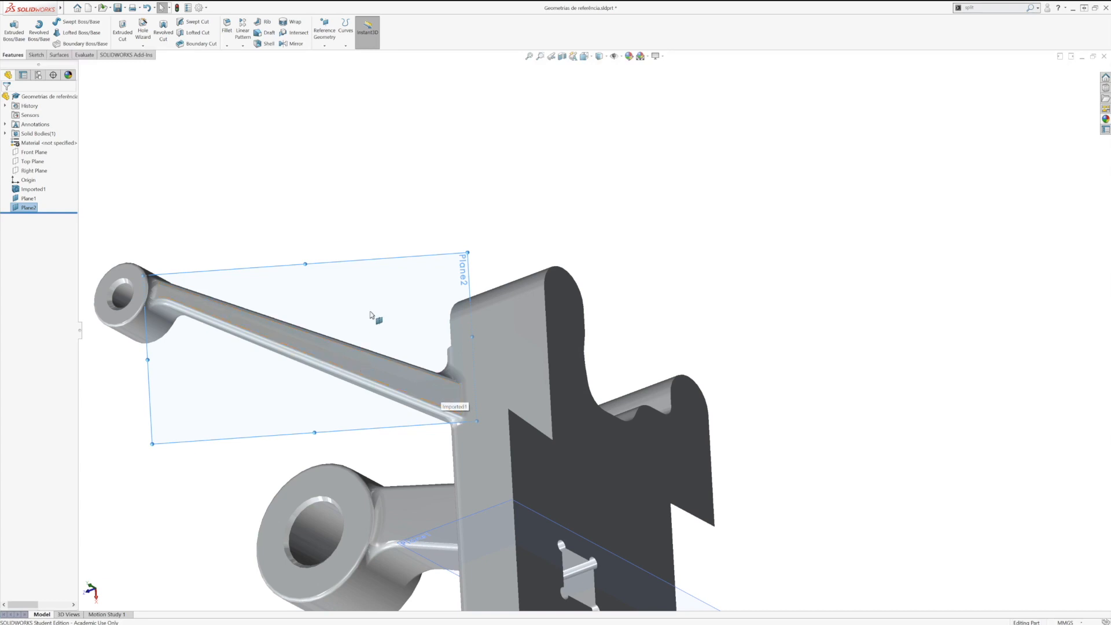
left_click(345, 266)
key("space")
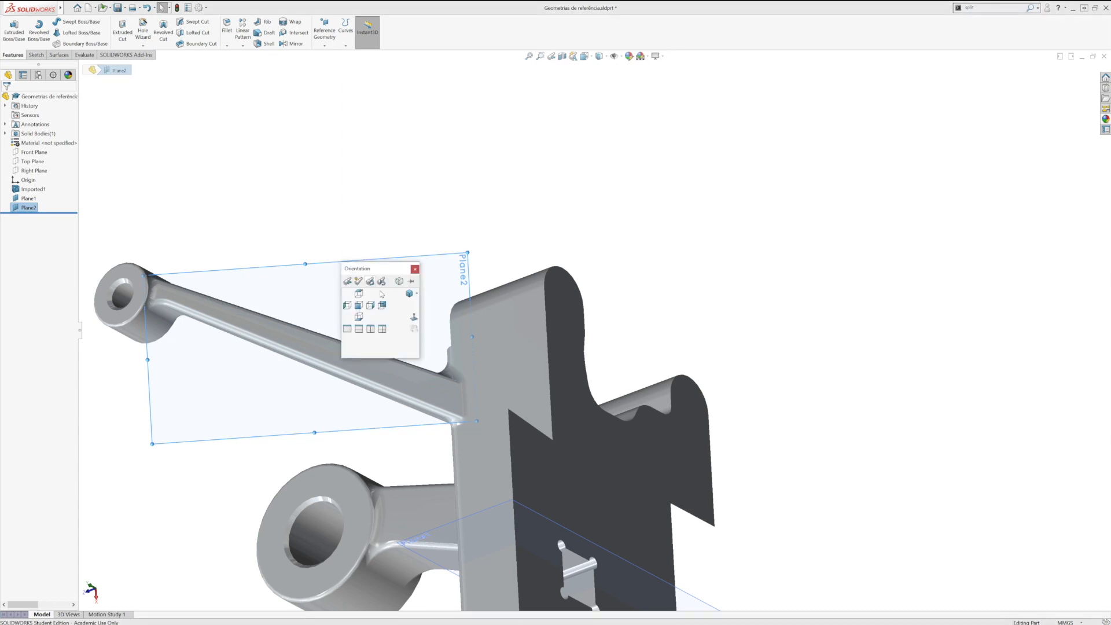
left_click(413, 317)
scroll(460, 397, "down", 3)
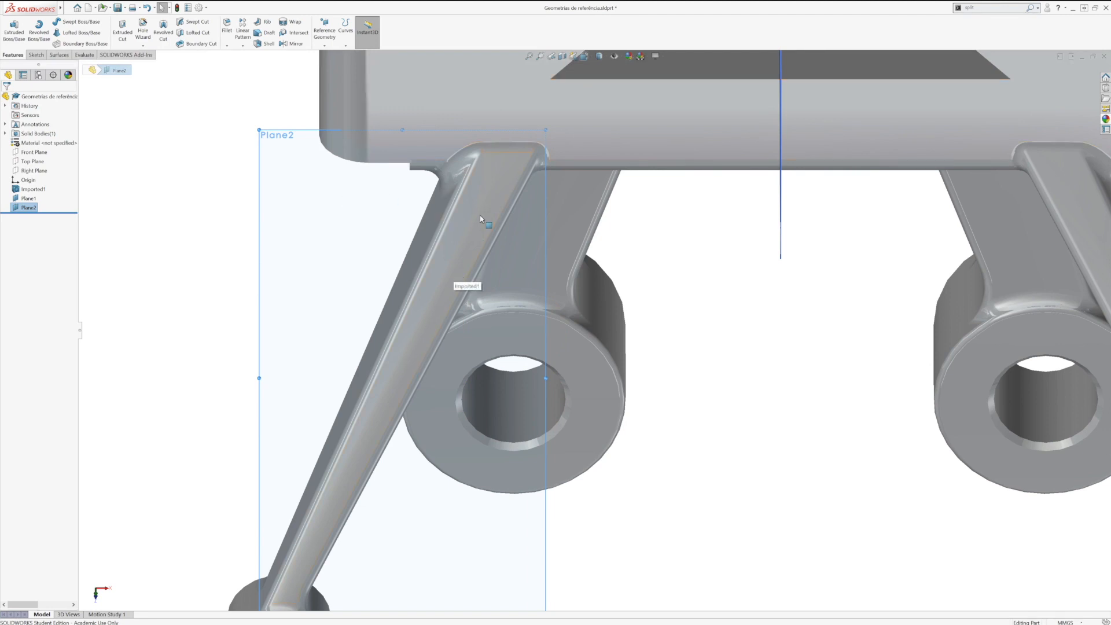
left_click(123, 32)
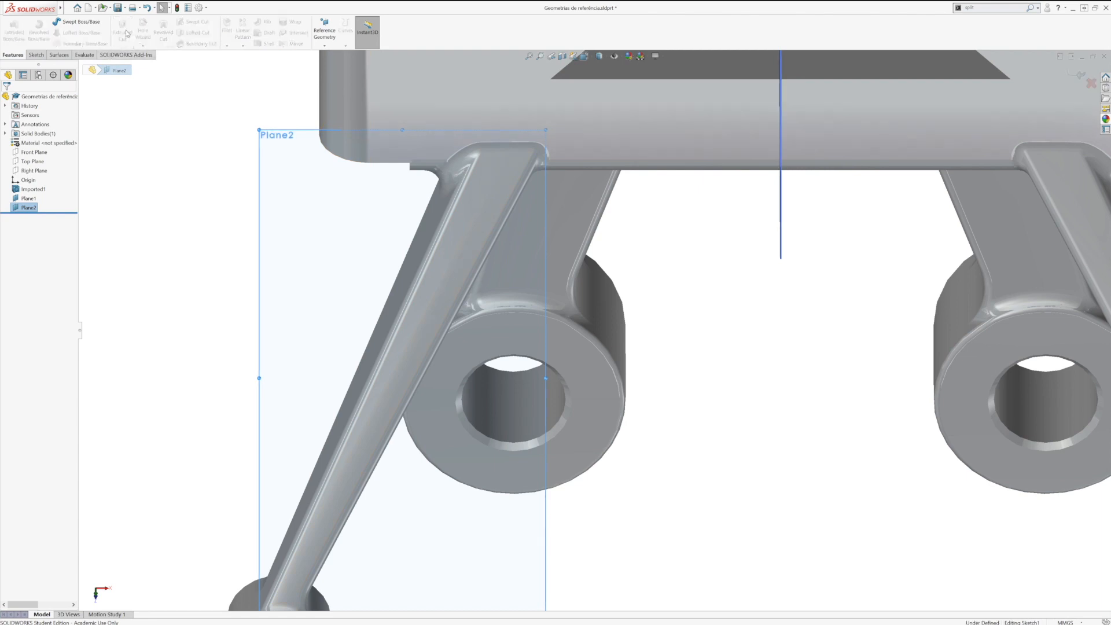
left_click(52, 44)
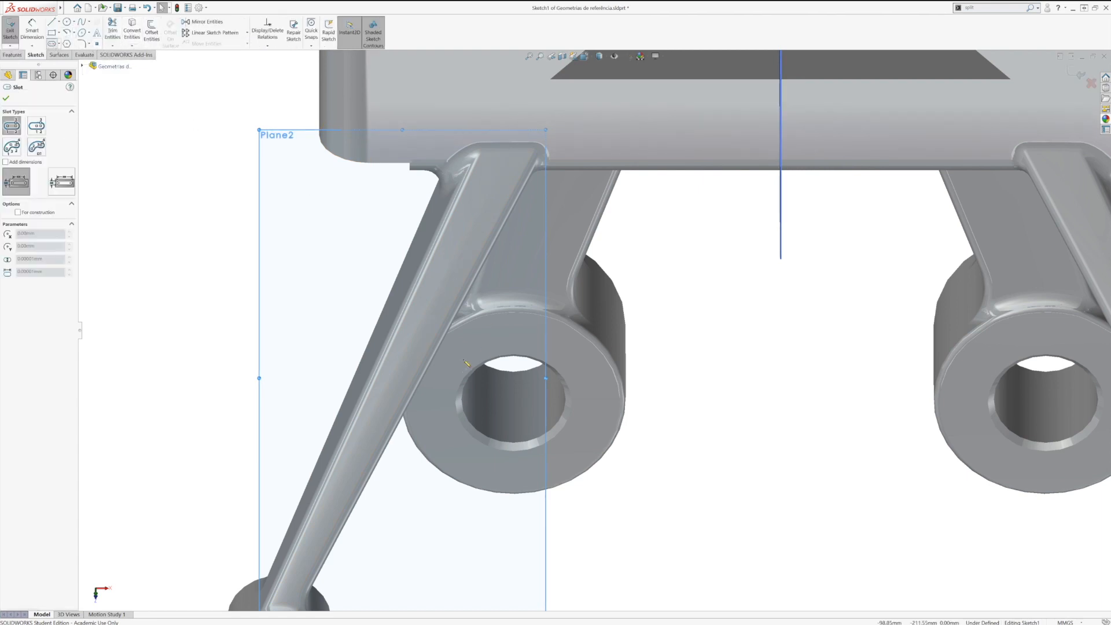
left_click(407, 353)
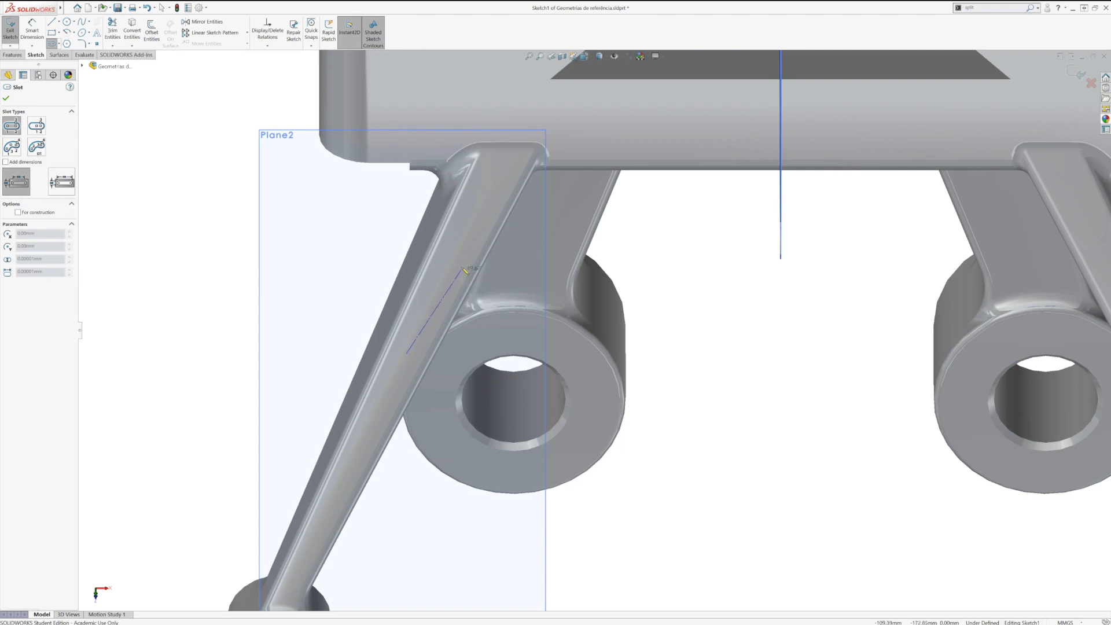
left_click(455, 252)
left_click(464, 257)
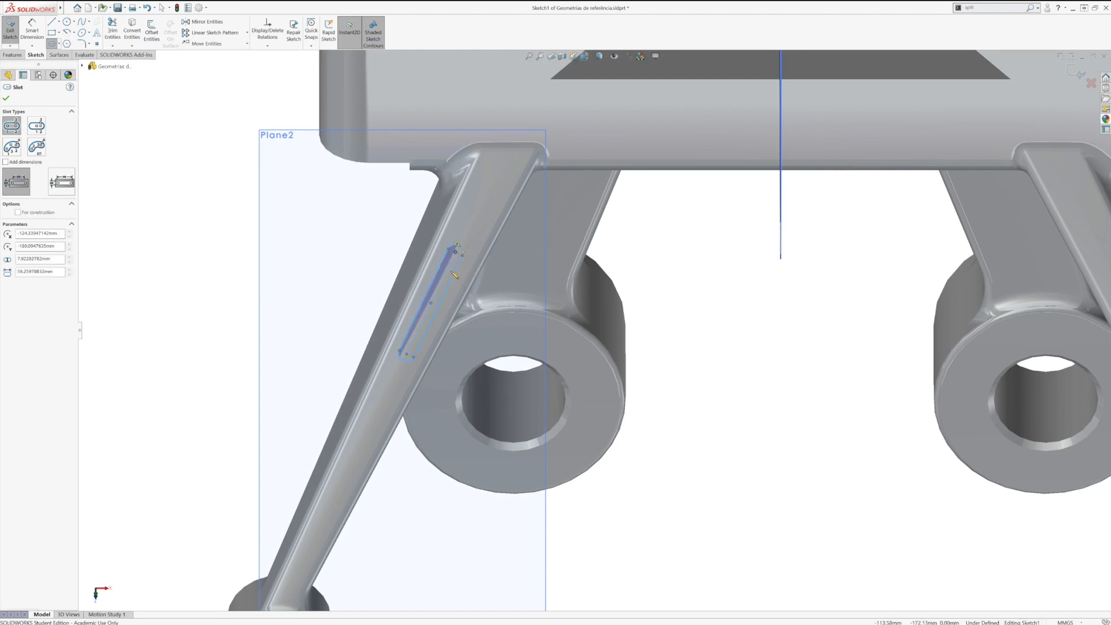
key("Escape")
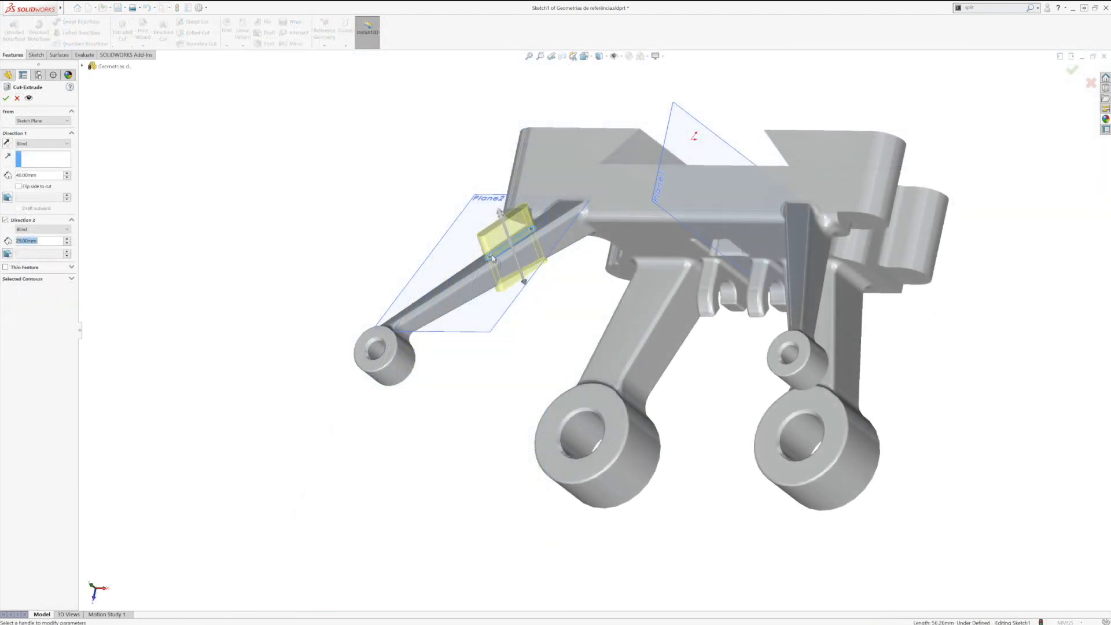
Step: Cut the slot through the slender arm with Direction 1 set to Blind and Direction 2 set to Through All
left_click(57, 144)
left_click(51, 161)
left_click(53, 145)
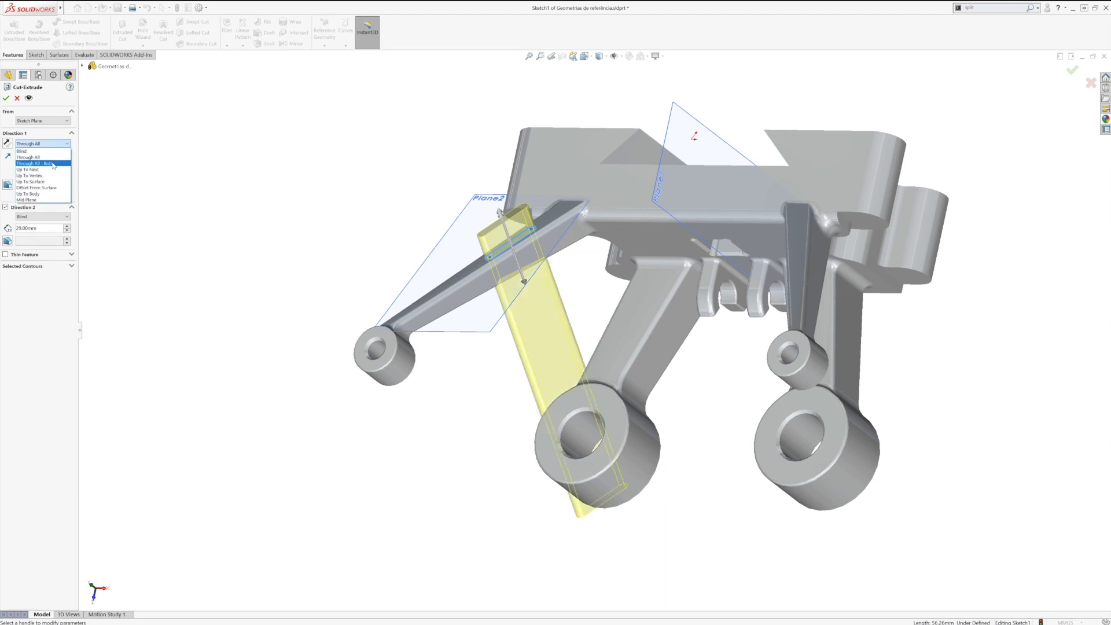
left_click(53, 164)
middle_click_drag(485, 372, 470, 334)
left_click(58, 143)
left_click(35, 152)
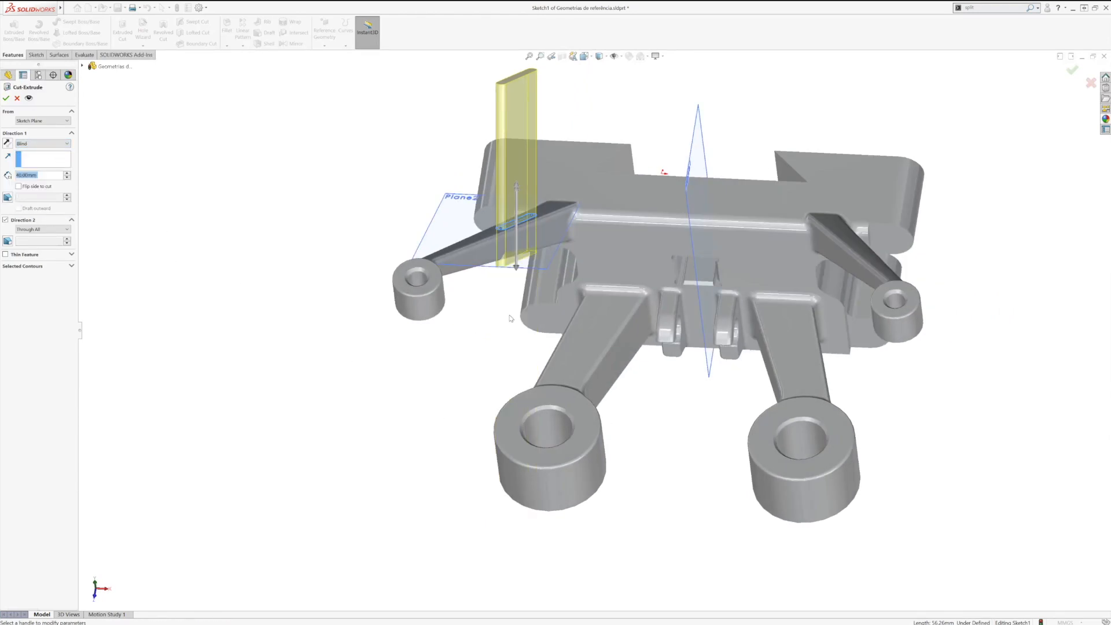
left_click(8, 99)
mouse_move(486, 288)
middle_mouse_down()
mouse_move(526, 391)
mouse_move(481, 186)
mouse_move(542, 323)
mouse_move(538, 349)
mouse_move(449, 243)
mouse_move(488, 284)
middle_mouse_up()
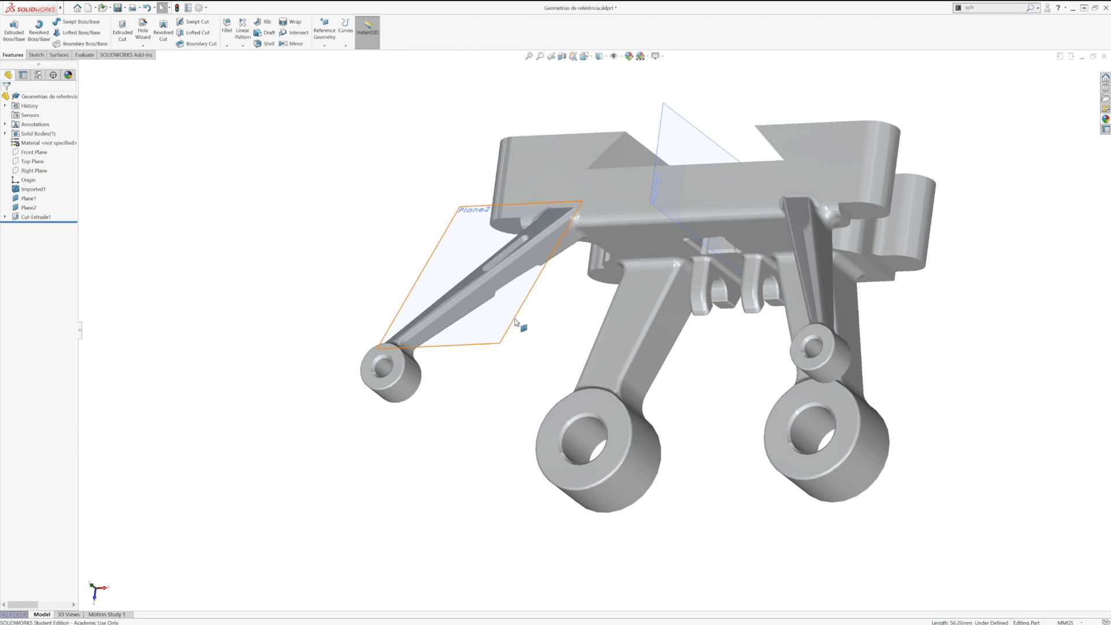
Step: Delete the three-vertex plane together with its child features, the slot cut and its sketch
left_click(516, 321)
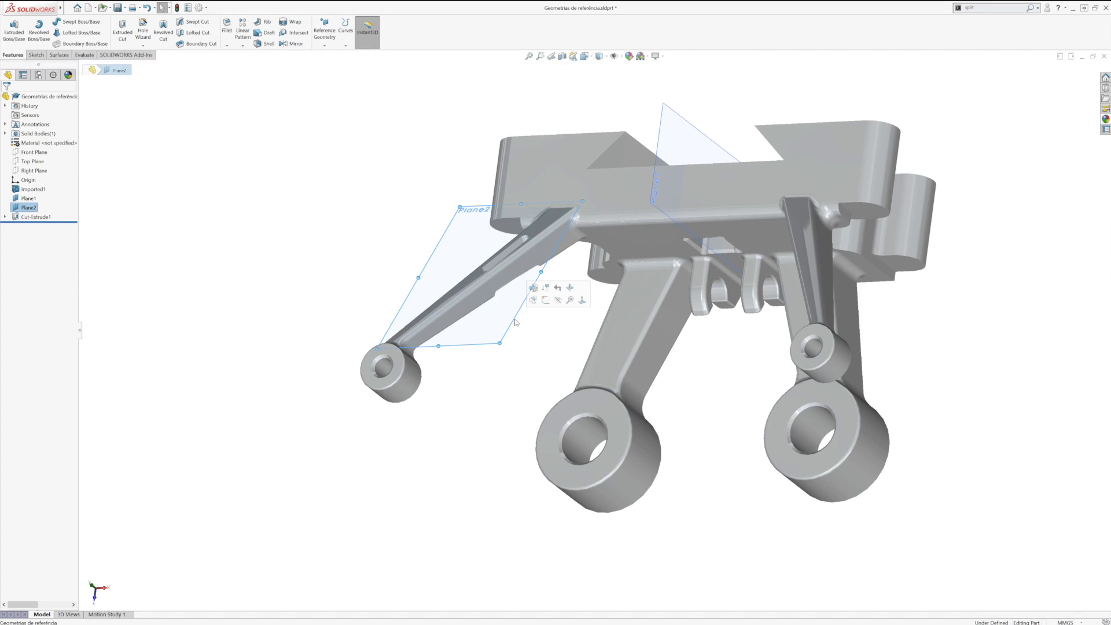
key("Delete")
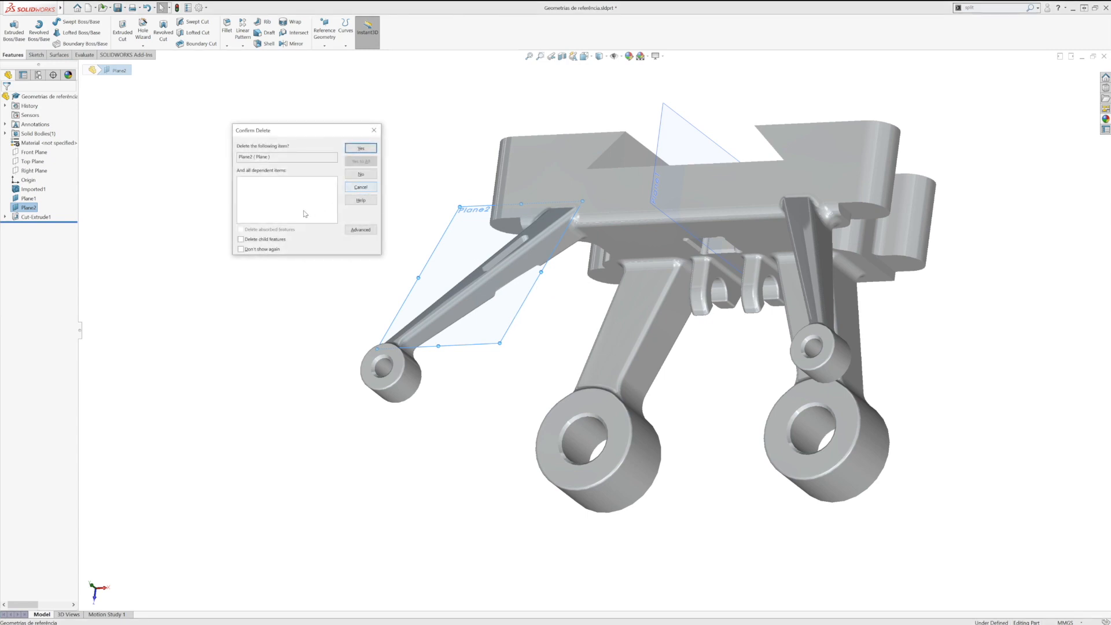
left_click(241, 240)
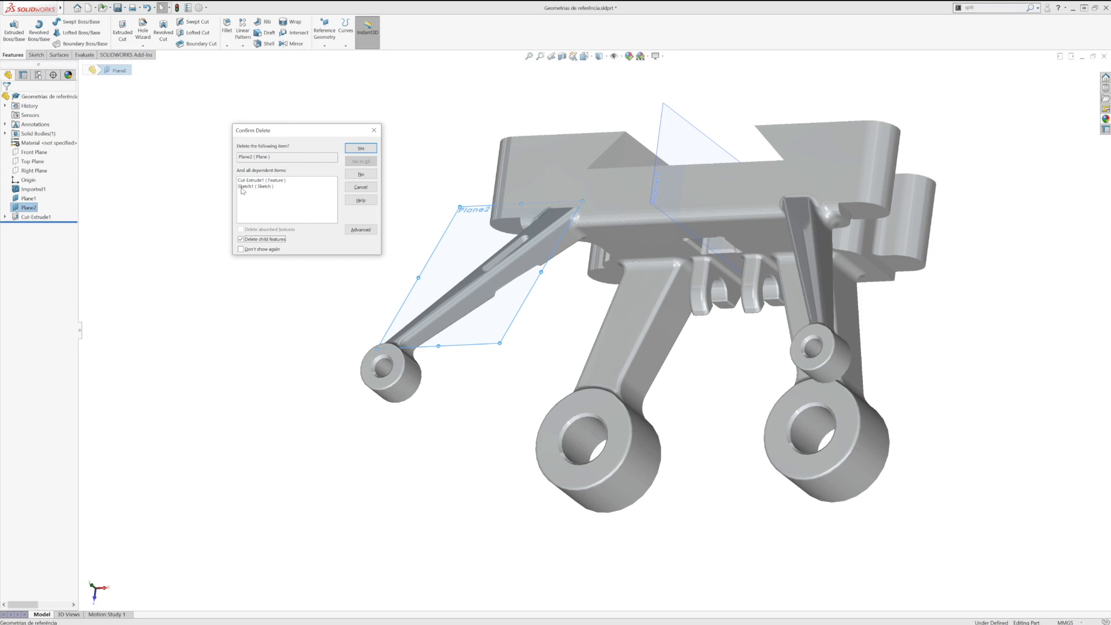
left_click(355, 149)
middle_click_drag(354, 231, 451, 231)
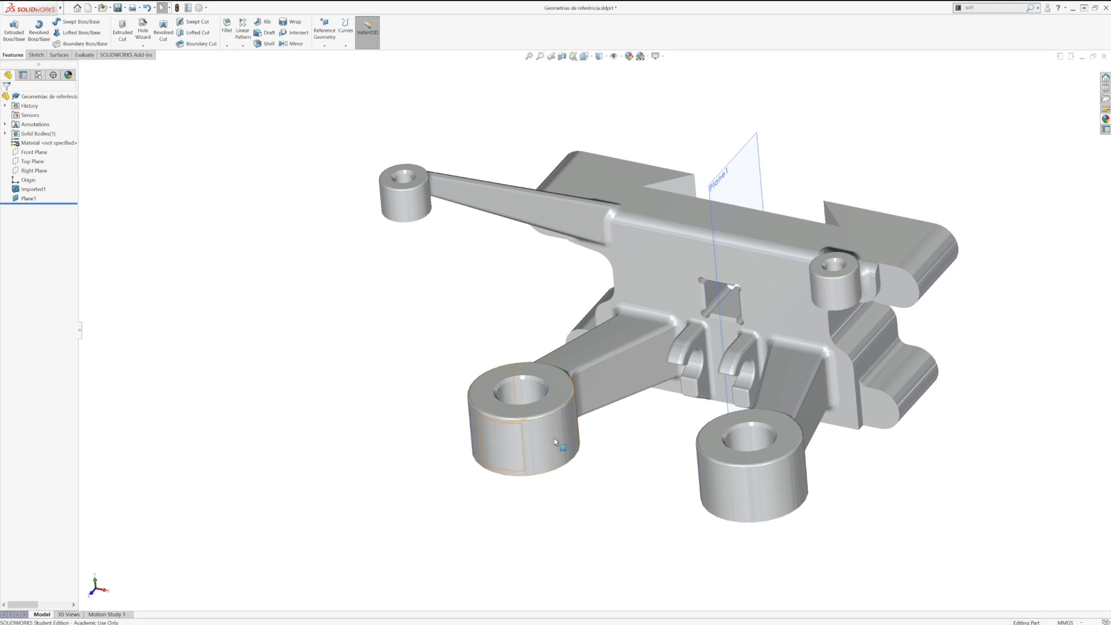
middle_click_drag(553, 435, 555, 520)
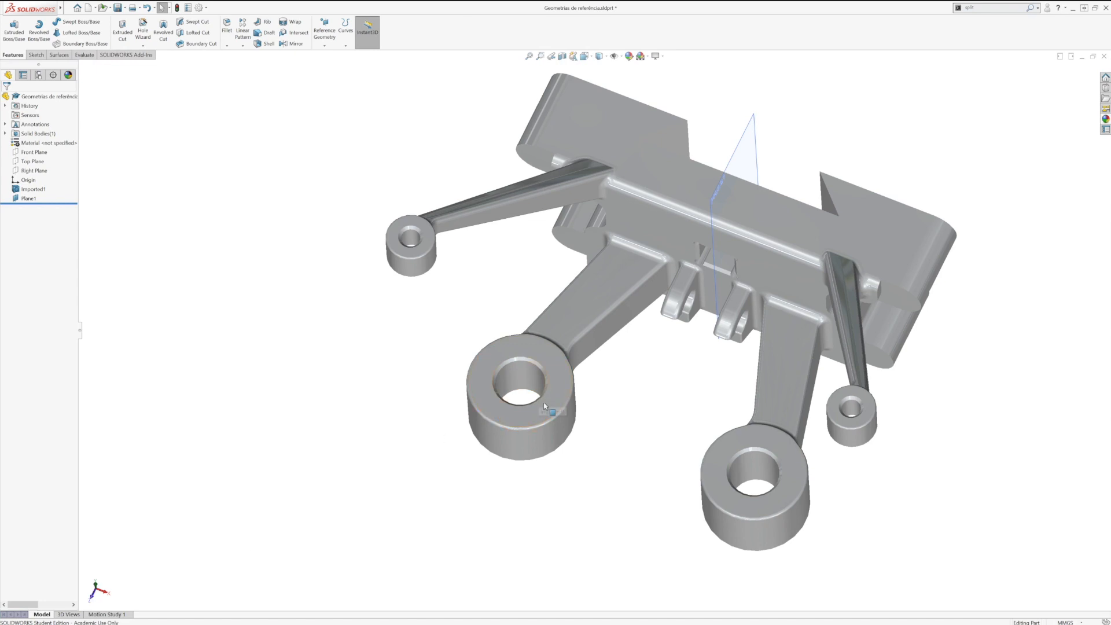
middle_click_drag(405, 395, 389, 364)
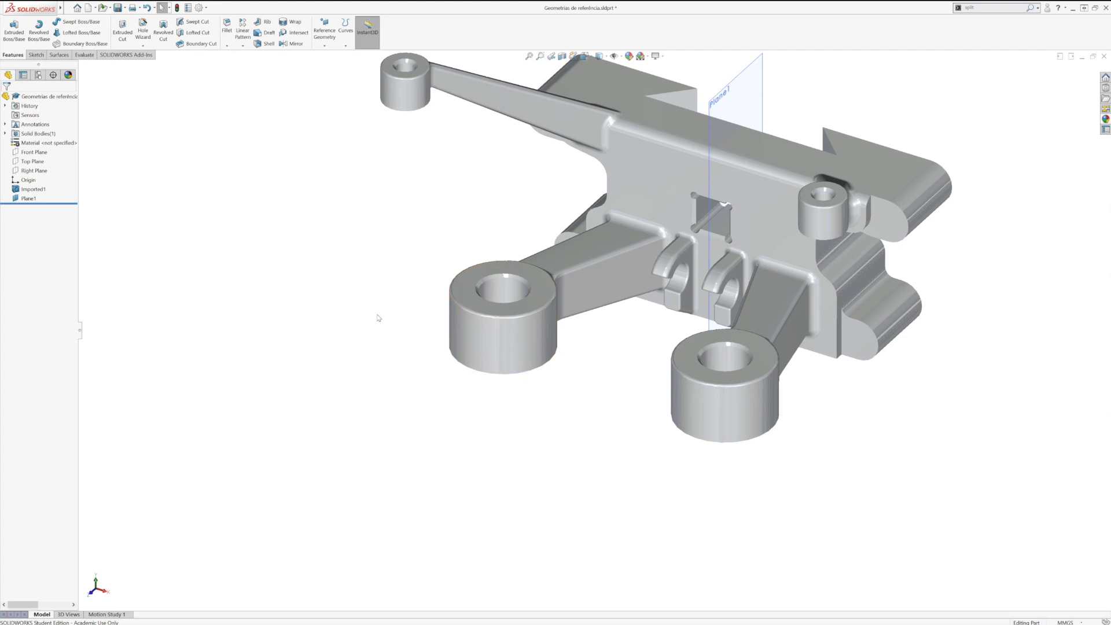
left_click(325, 44)
left_click(336, 61)
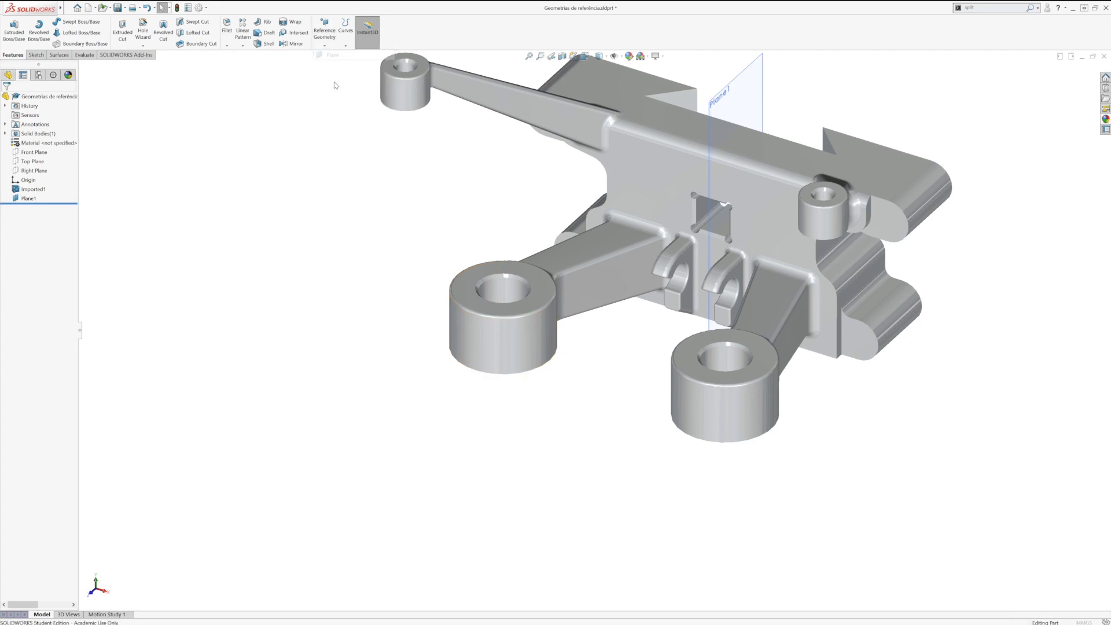
left_click(538, 343)
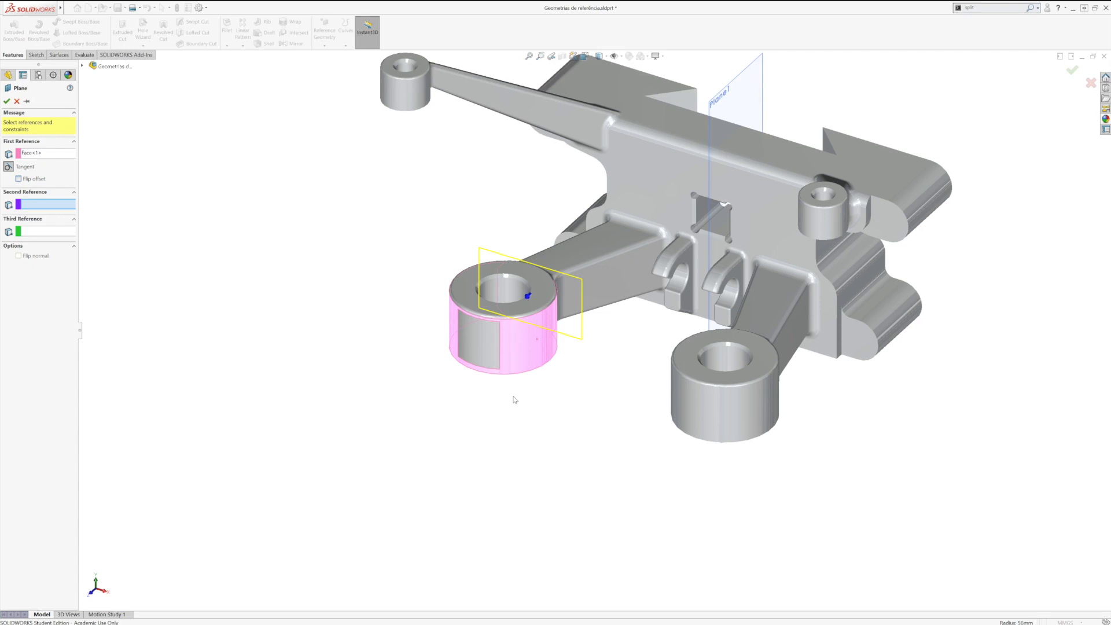
middle_click_drag(541, 367, 503, 434)
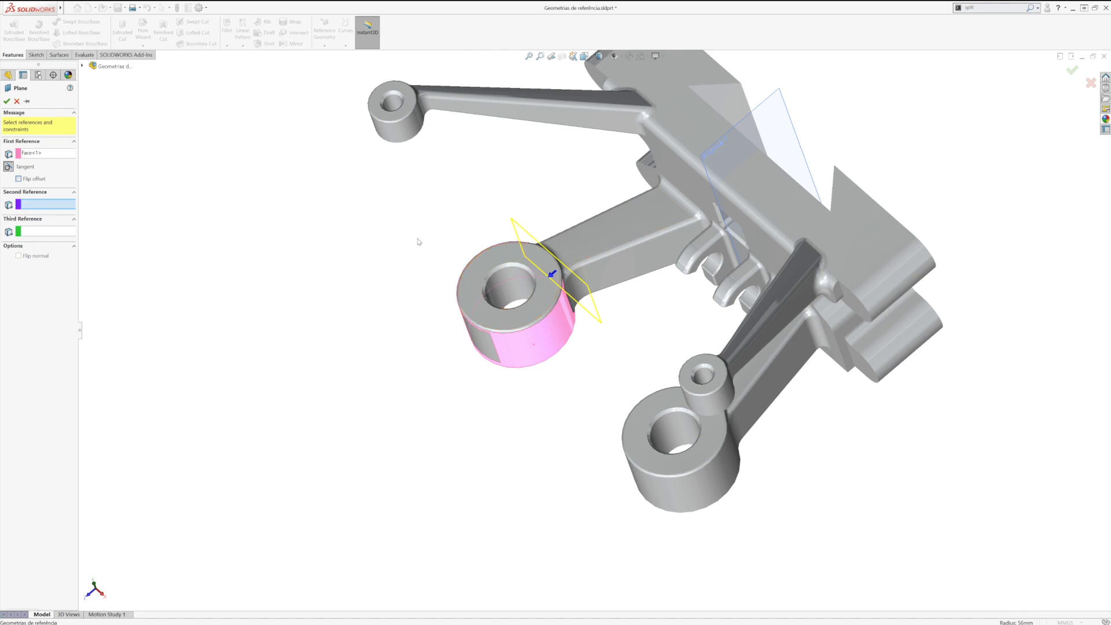
left_click(17, 101)
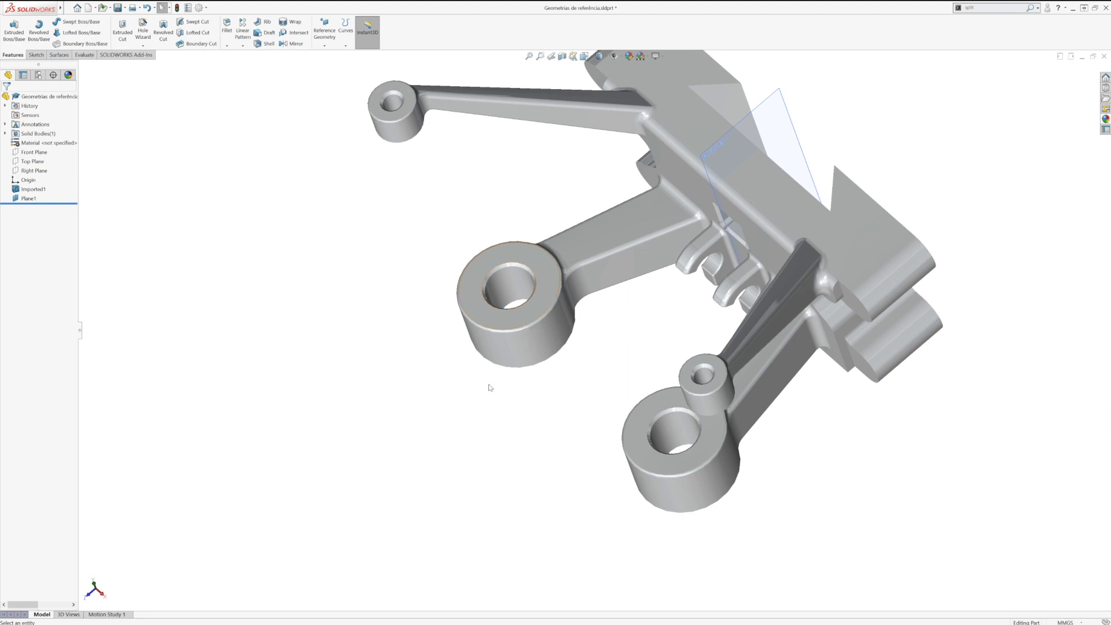
Step: Start a sketch on one large boss's annular top face and draw a vertical centerline from the hole centre to the outer edge
left_click(520, 323)
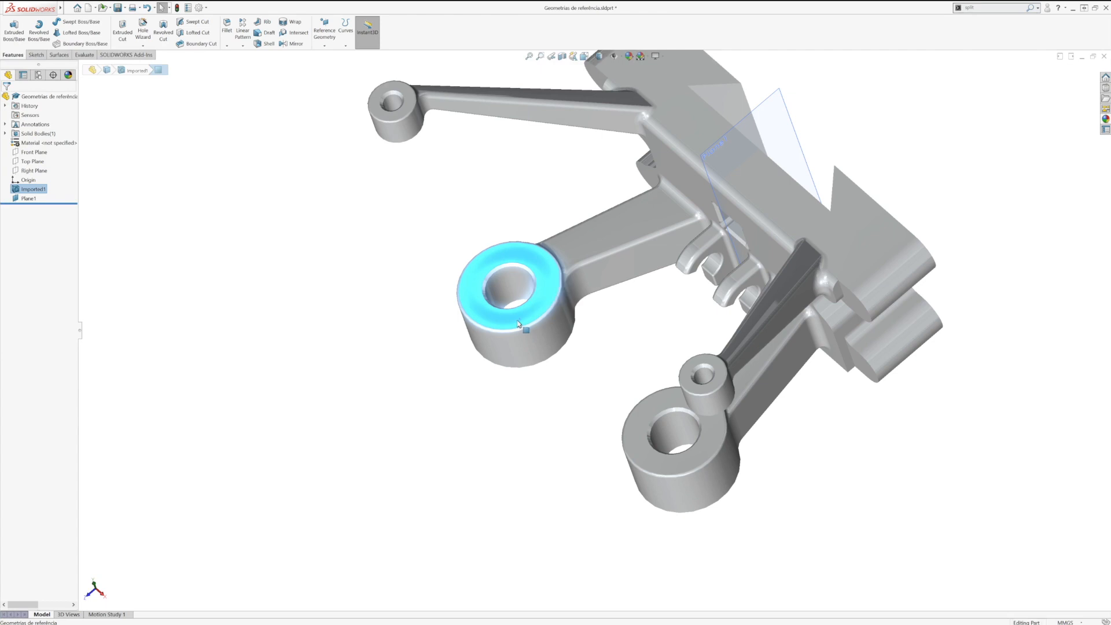
key("ctrl+8")
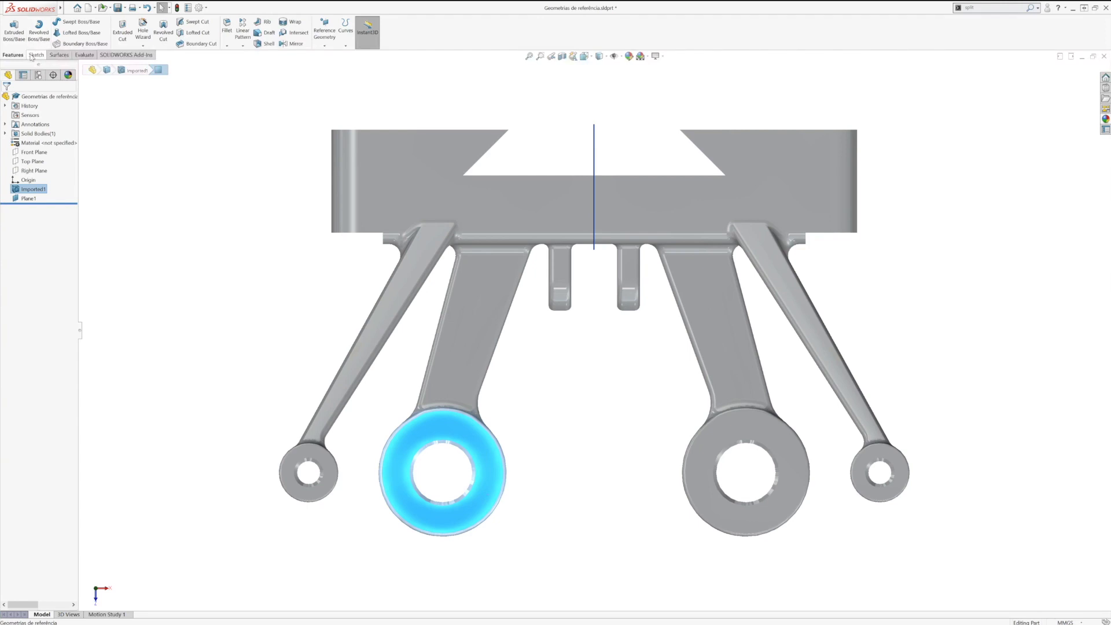
left_click(36, 55)
left_click(11, 30)
left_click(51, 22)
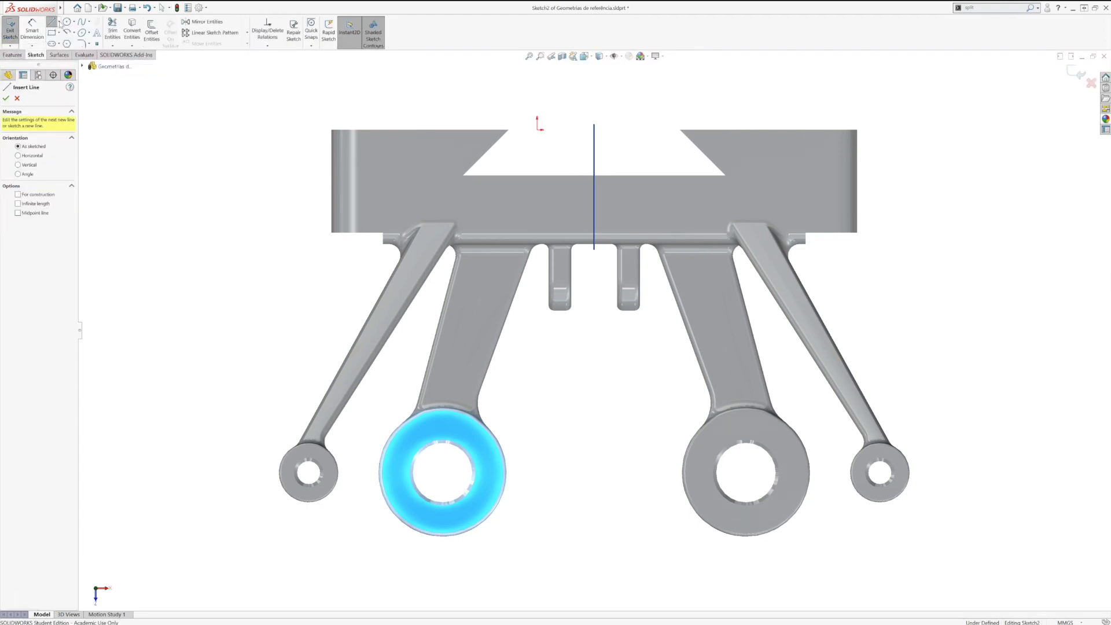
left_click(60, 23)
left_click(62, 35)
left_click(59, 23)
left_click(67, 43)
left_click(442, 473)
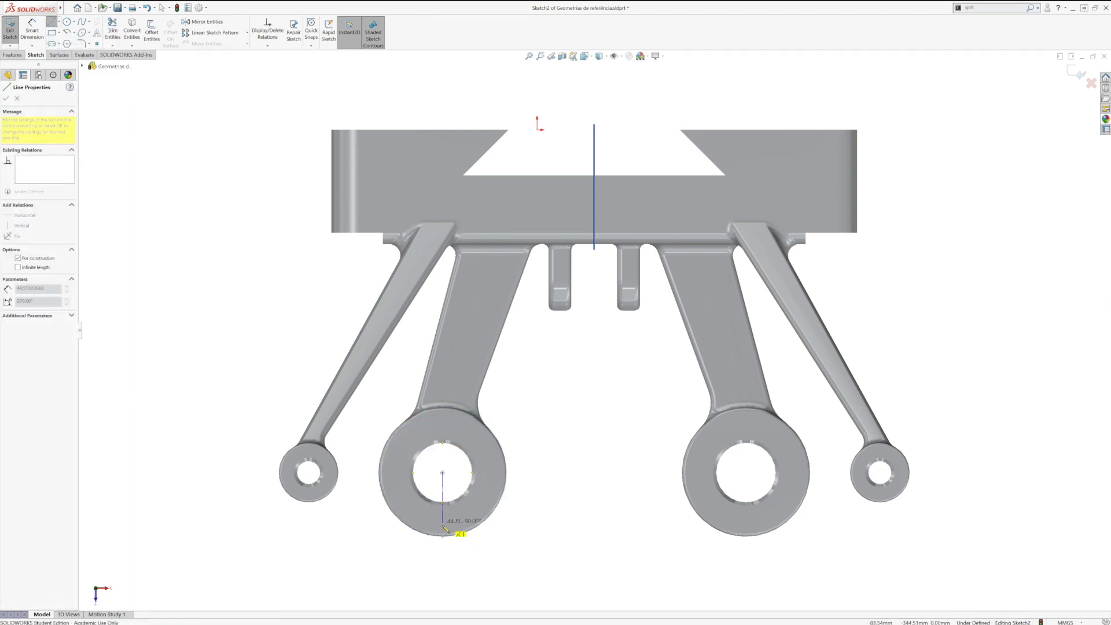
left_click(443, 535)
key("Escape")
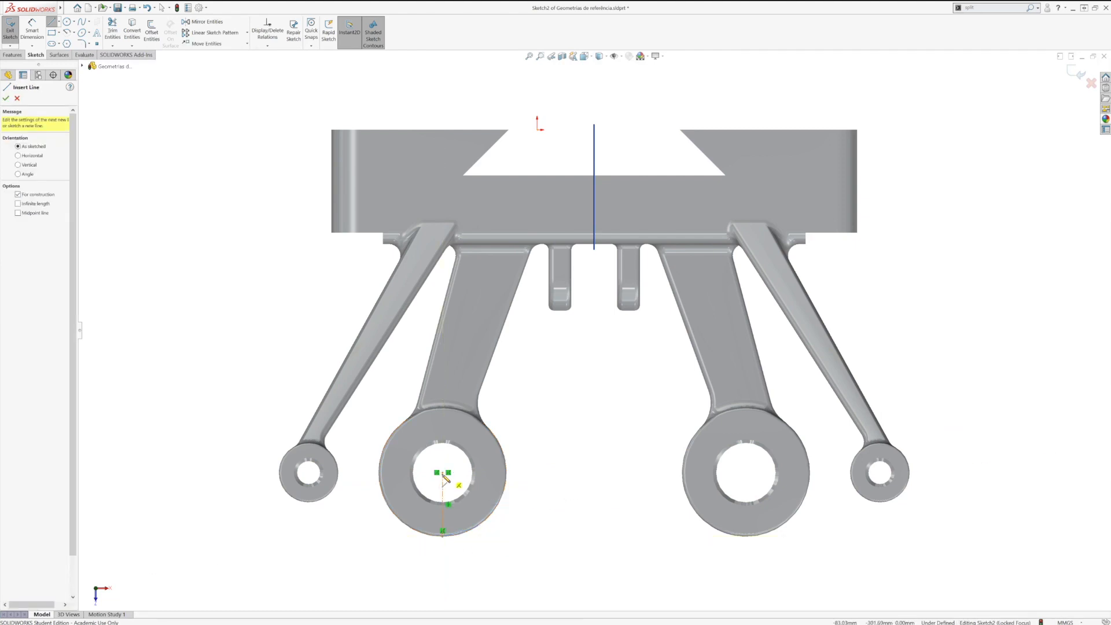
Step: Draw a second, slanted centerline about 56 mm long from the same hole centre towards the boss's outer edge
left_click(442, 473)
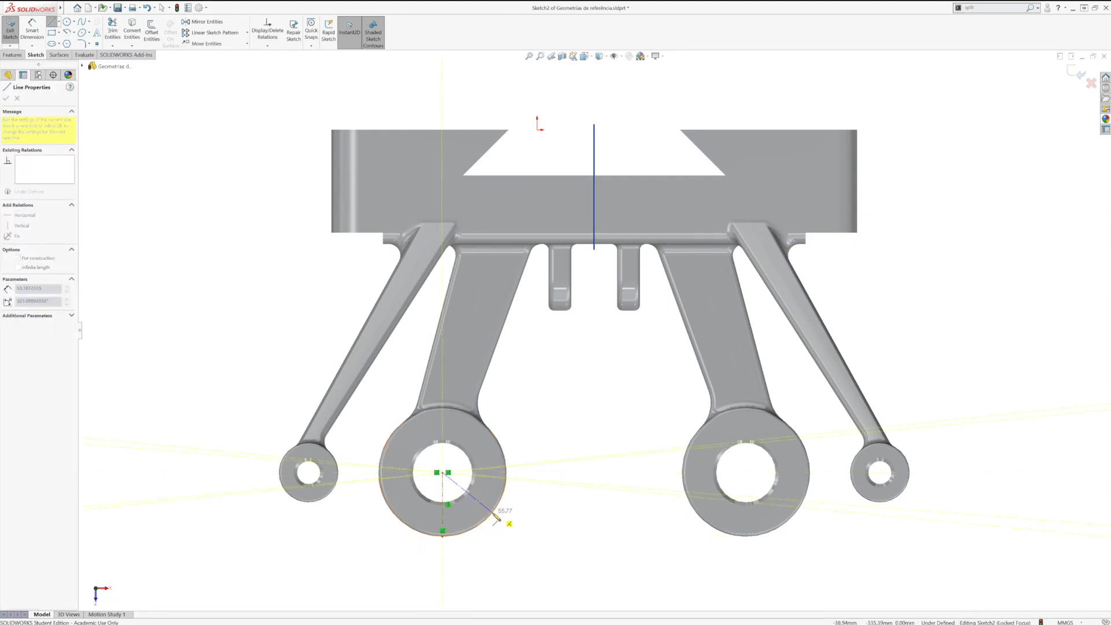
left_click(493, 513)
key("Escape")
Step: Dimension the angle between the vertical and the slanted centerline and set it to 45°
right_click_drag(528, 551, 523, 516)
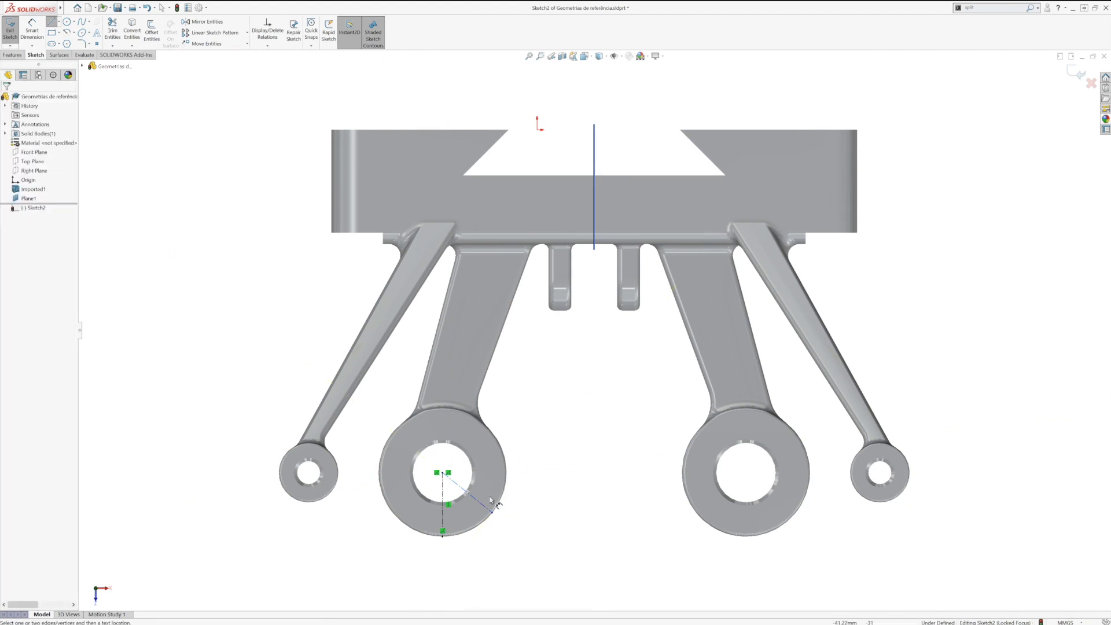
left_click(483, 508)
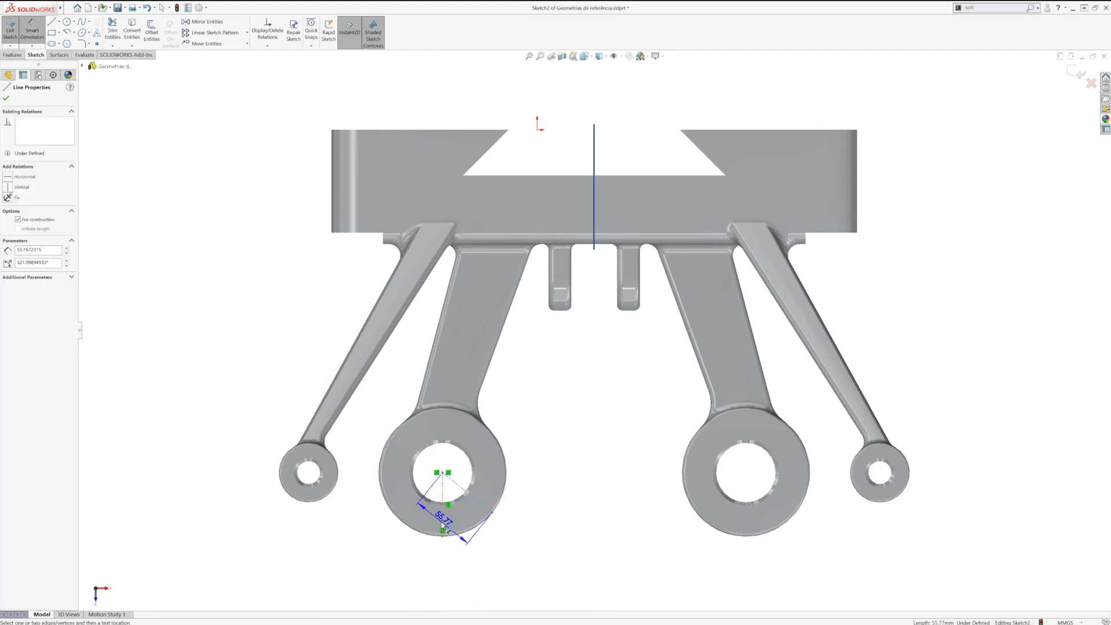
left_click(444, 524)
left_click(457, 535)
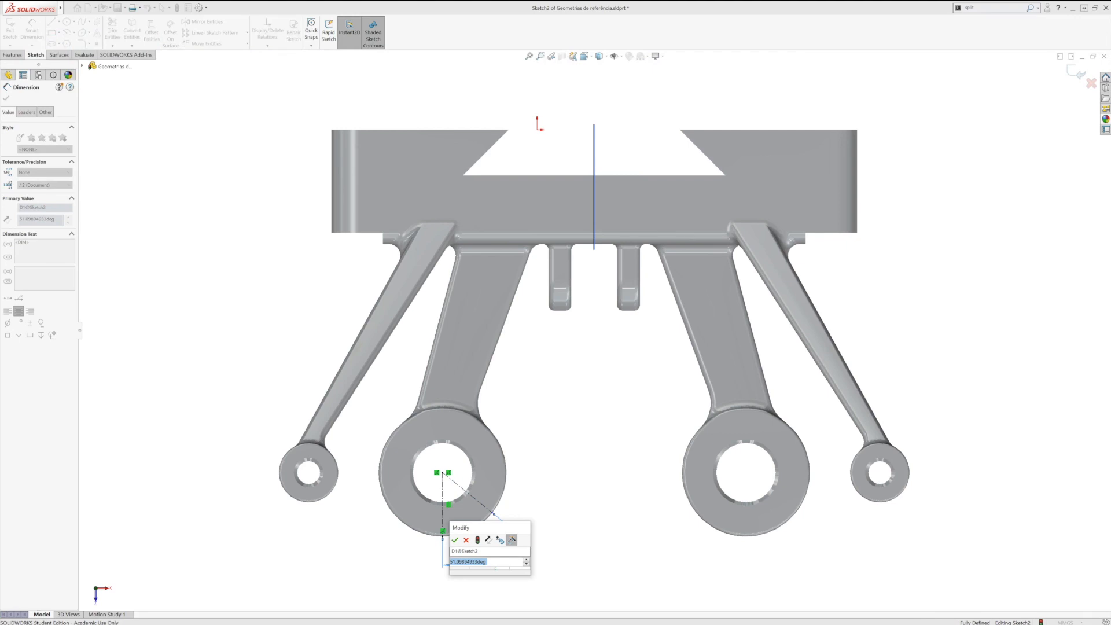
type("45")
key("Return")
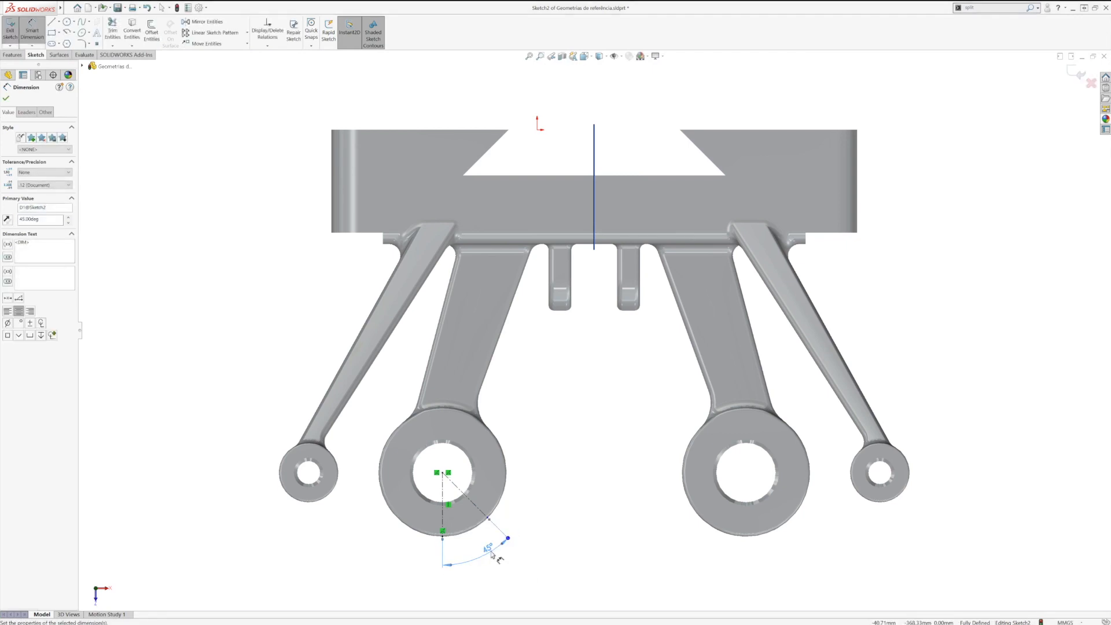
Step: Attach the free endpoint of the 45° centerline to the boss's outer edge and exit the sketch
scroll(491, 555, "down", 5)
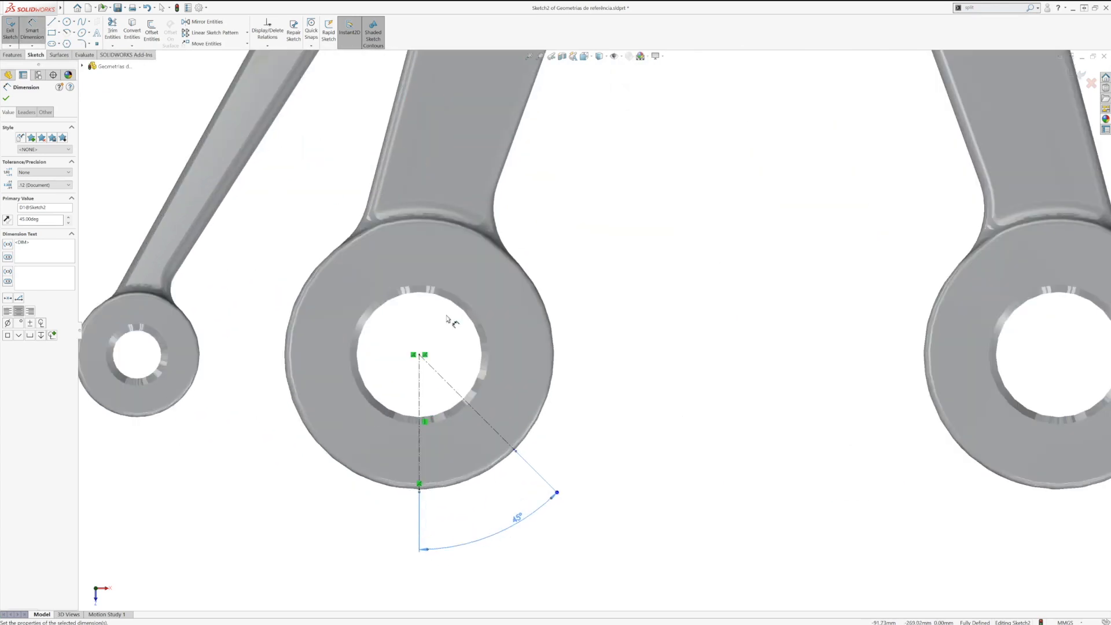
key("Escape")
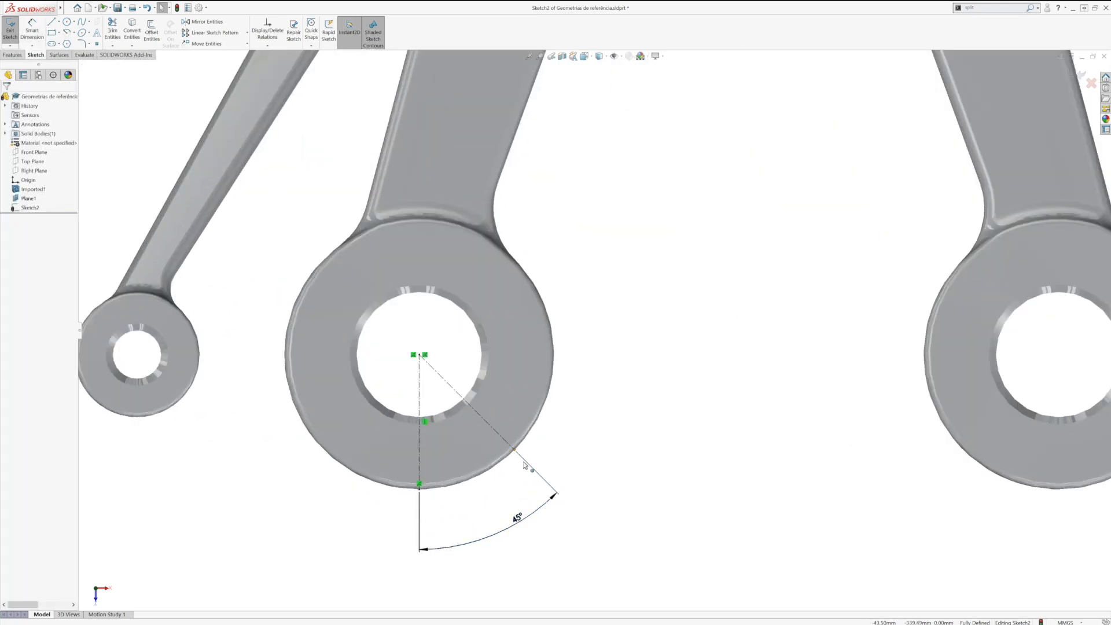
left_click(524, 458)
left_click_drag(519, 450, 515, 445)
left_click(610, 471)
scroll(610, 475, "up", 3)
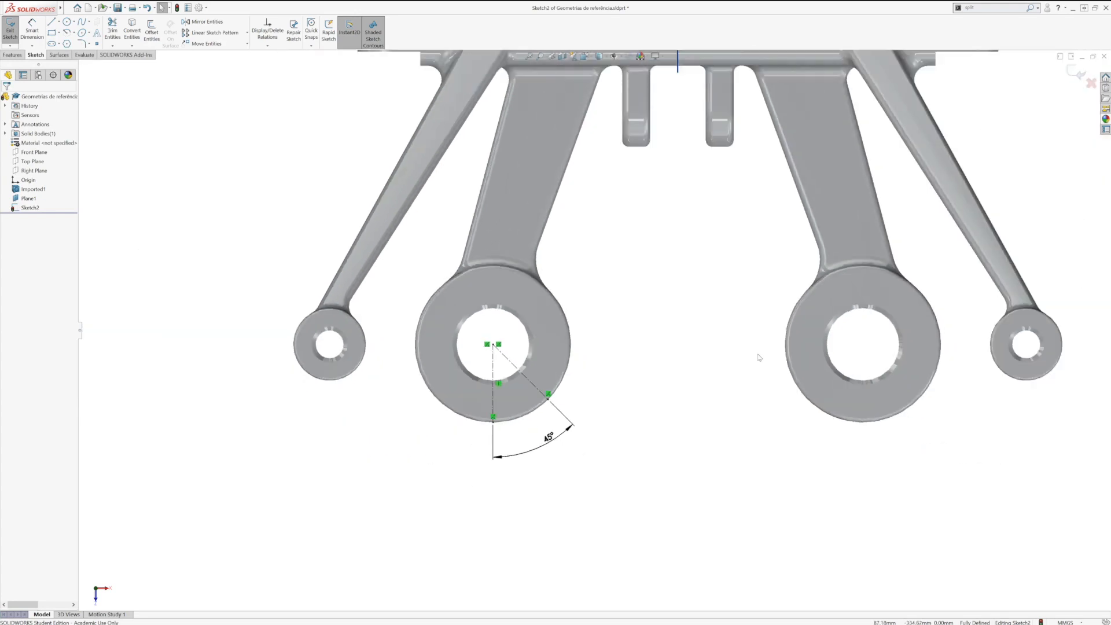
key("d")
left_click(675, 358)
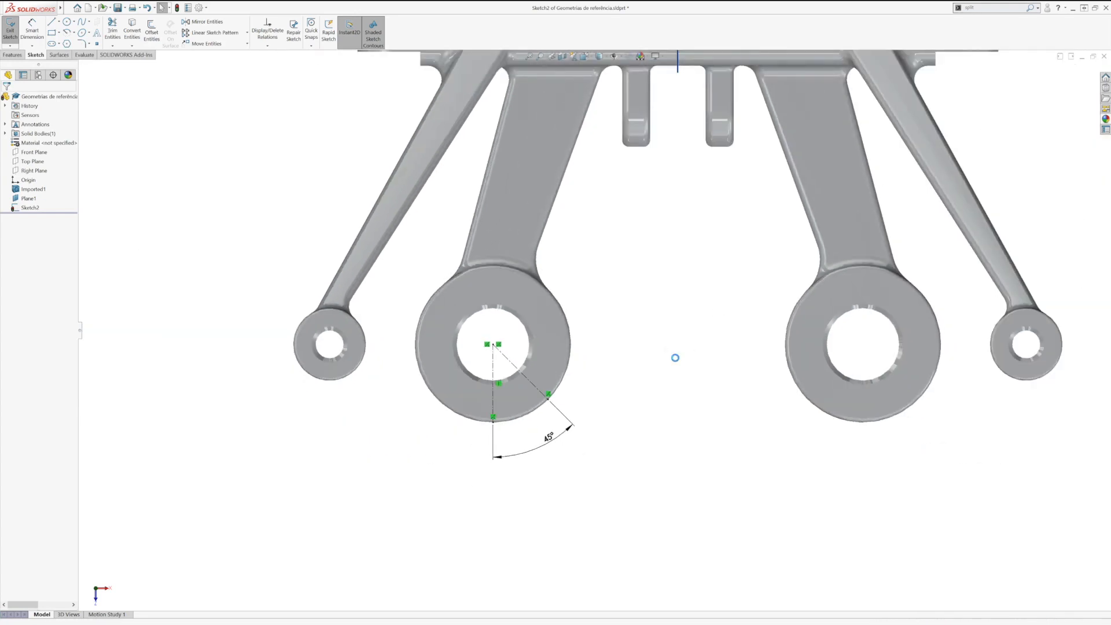
Step: Create a reference plane perpendicular to the 0° centerline through its endpoint on the boss's outer edge, and stretch the plane downward
left_click(613, 431)
key("space")
left_click(663, 433)
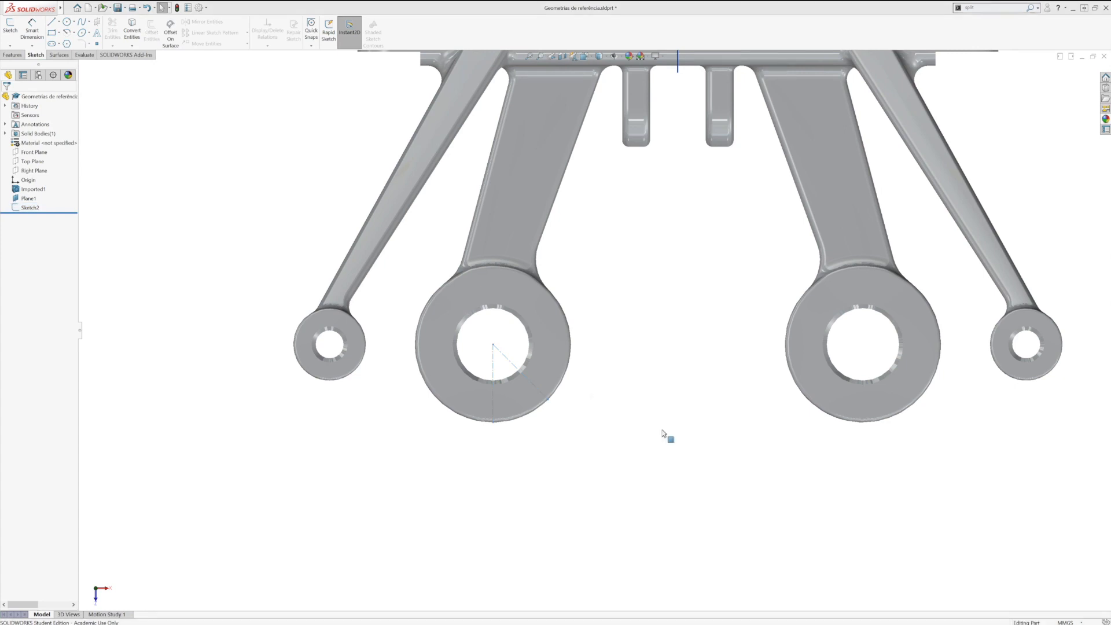
scroll(505, 374, "down", 3)
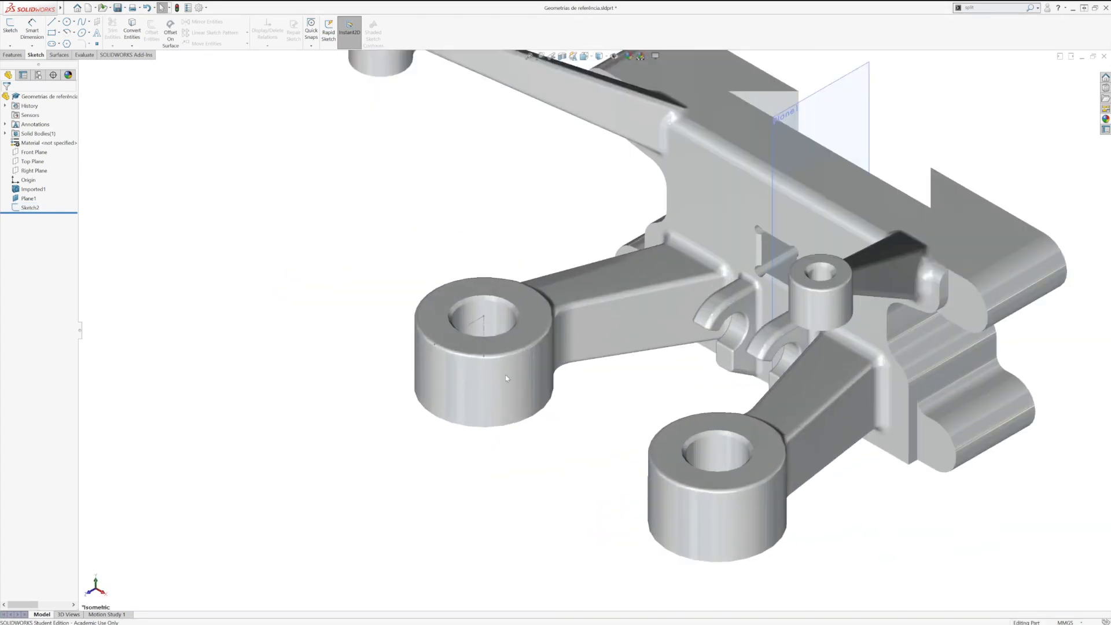
left_click(484, 344)
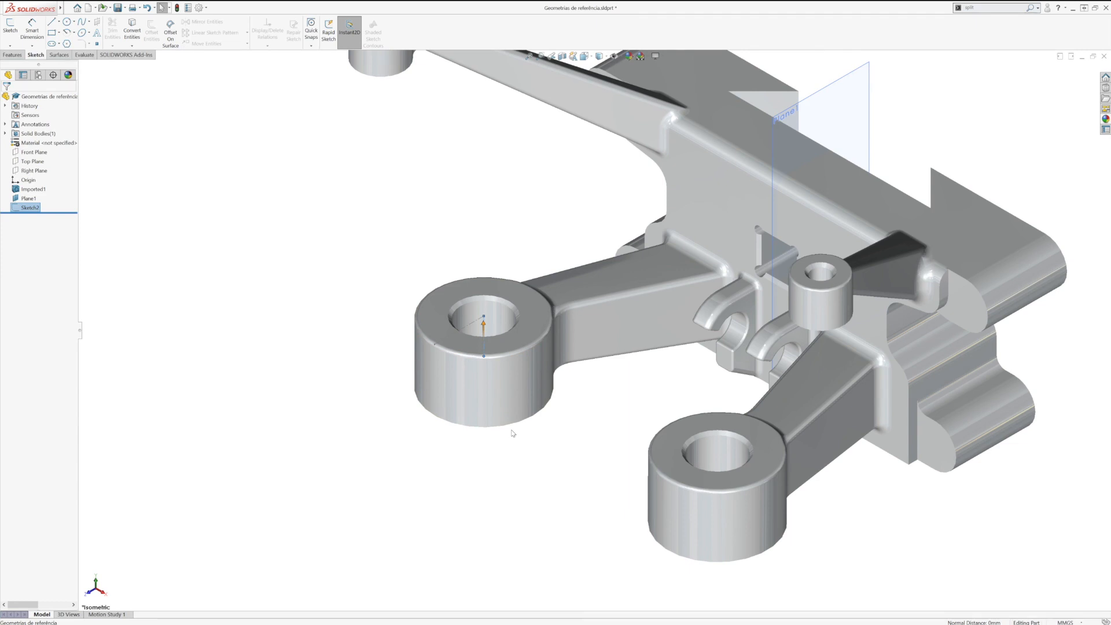
left_click(12, 54)
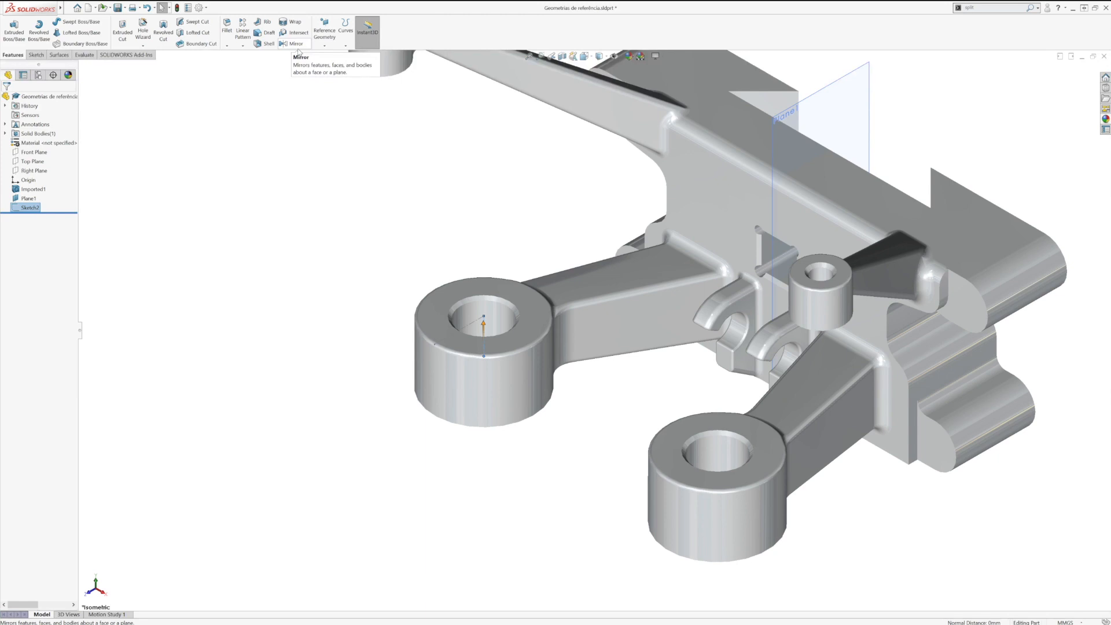
left_click(325, 46)
left_click(328, 56)
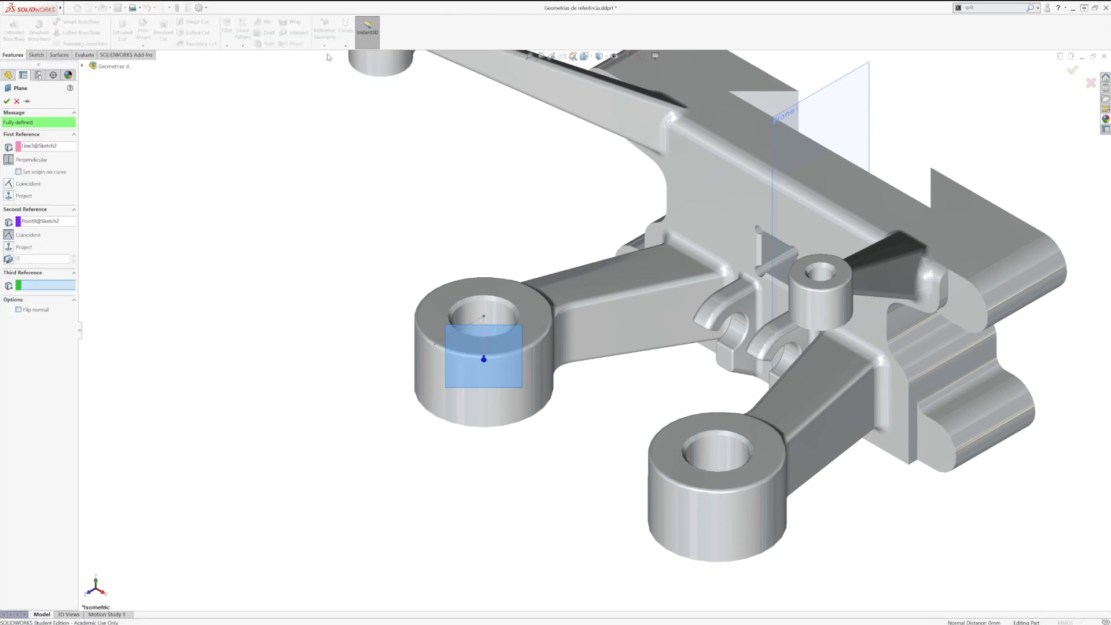
left_click(7, 100)
left_click_drag(485, 389, 484, 456)
Step: Add an ISO dowel hole, size Ø1.0 with end condition Through All, using Hole Wizard on the plane touching the boss
middle_click_drag(397, 406, 485, 441)
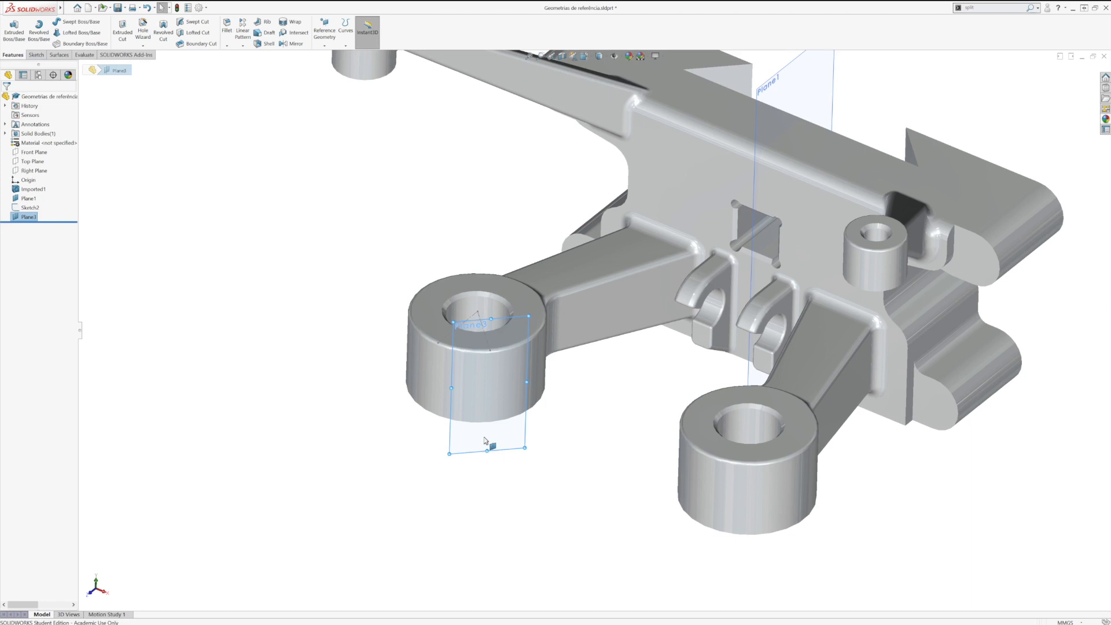
key("ctrl+8")
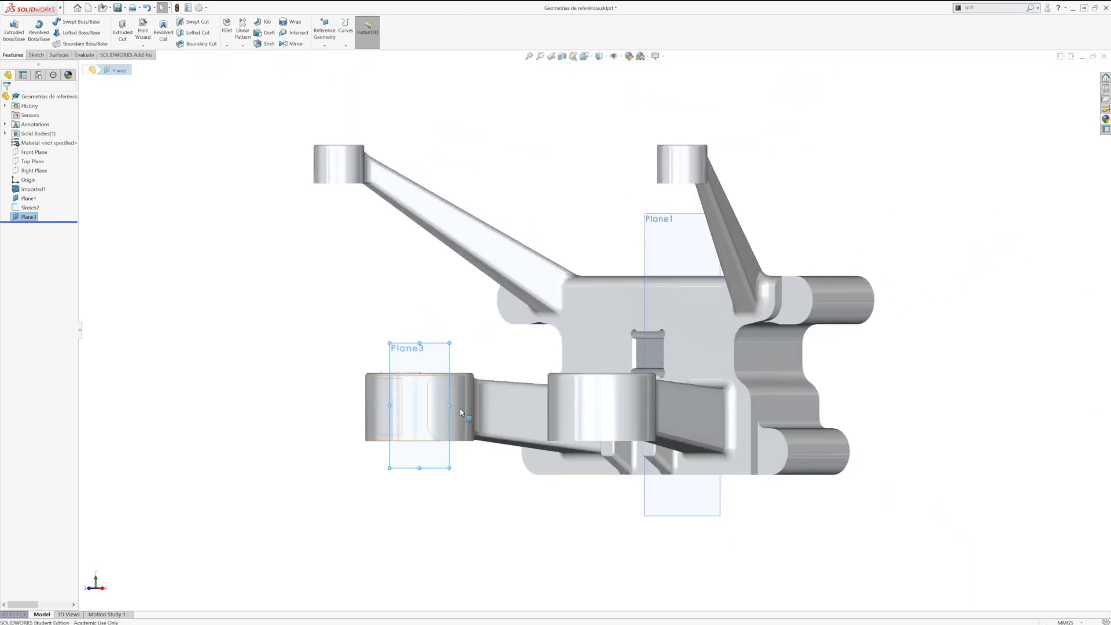
scroll(483, 397, "down", 6)
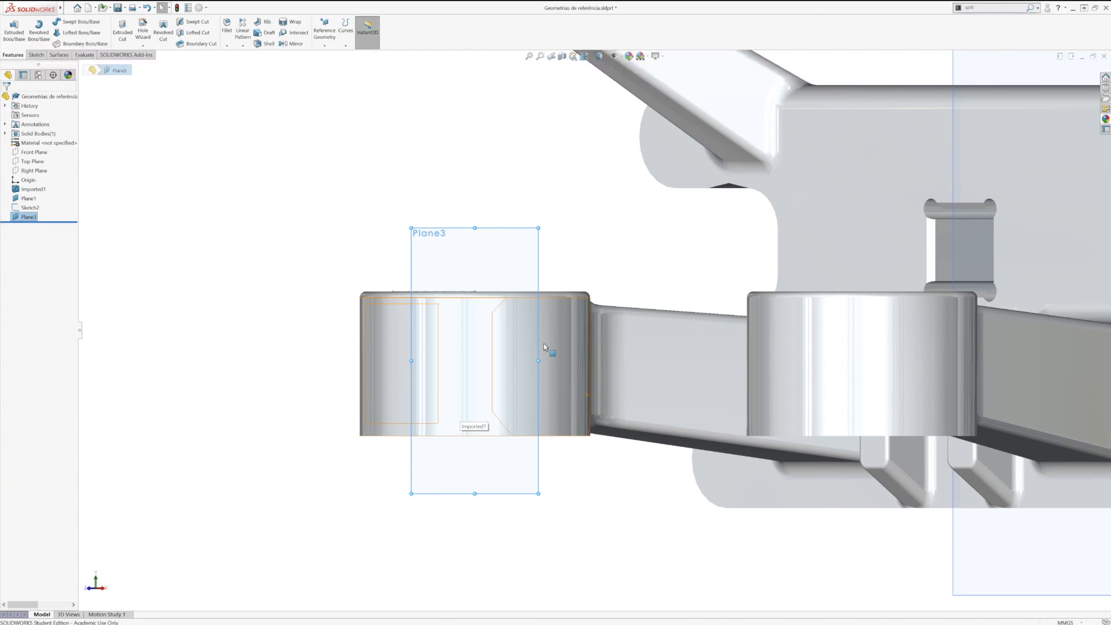
left_click(143, 33)
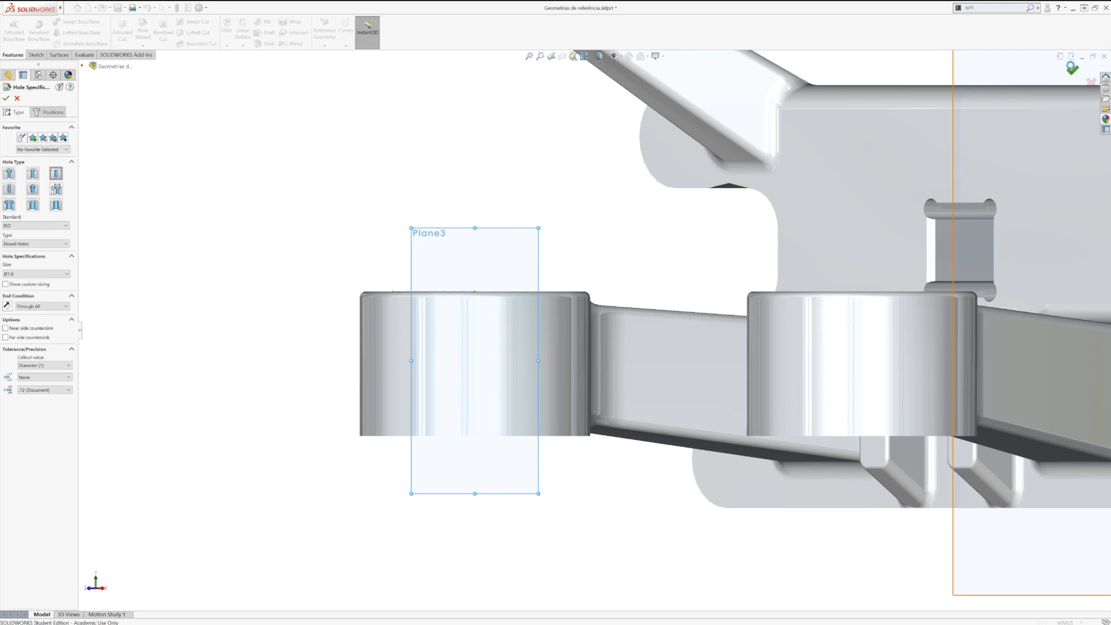
left_click(1070, 70)
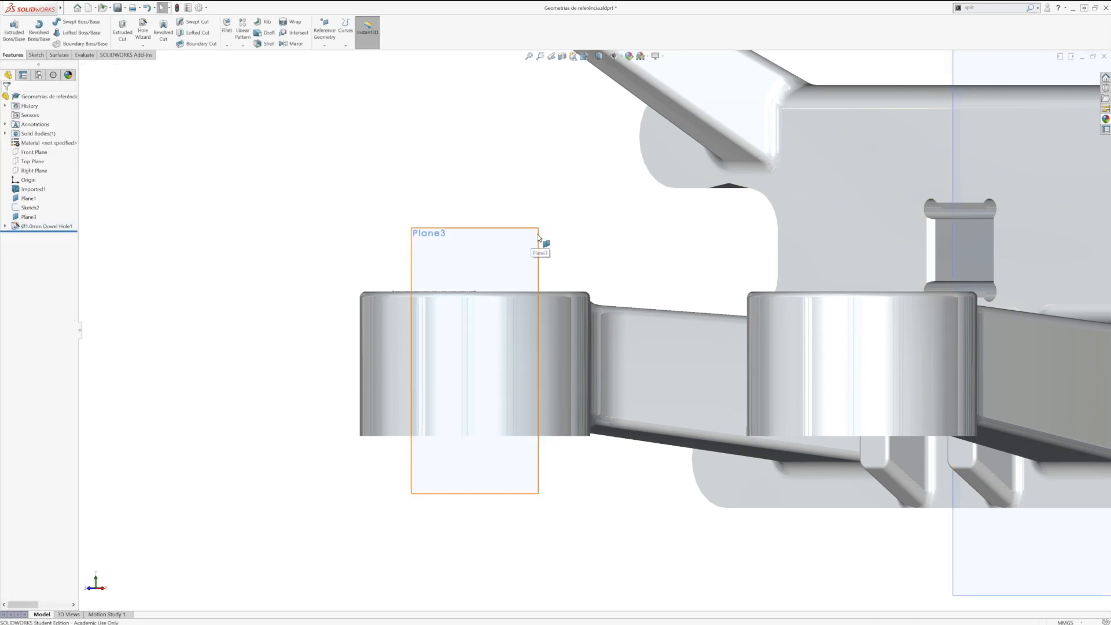
left_click(540, 255)
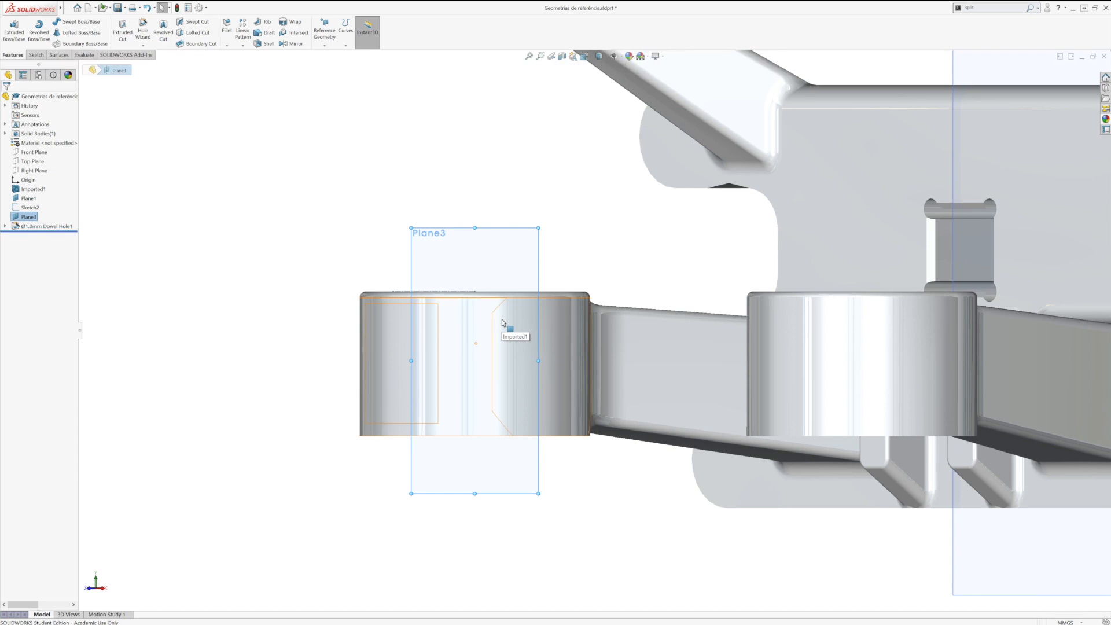
left_click(716, 367)
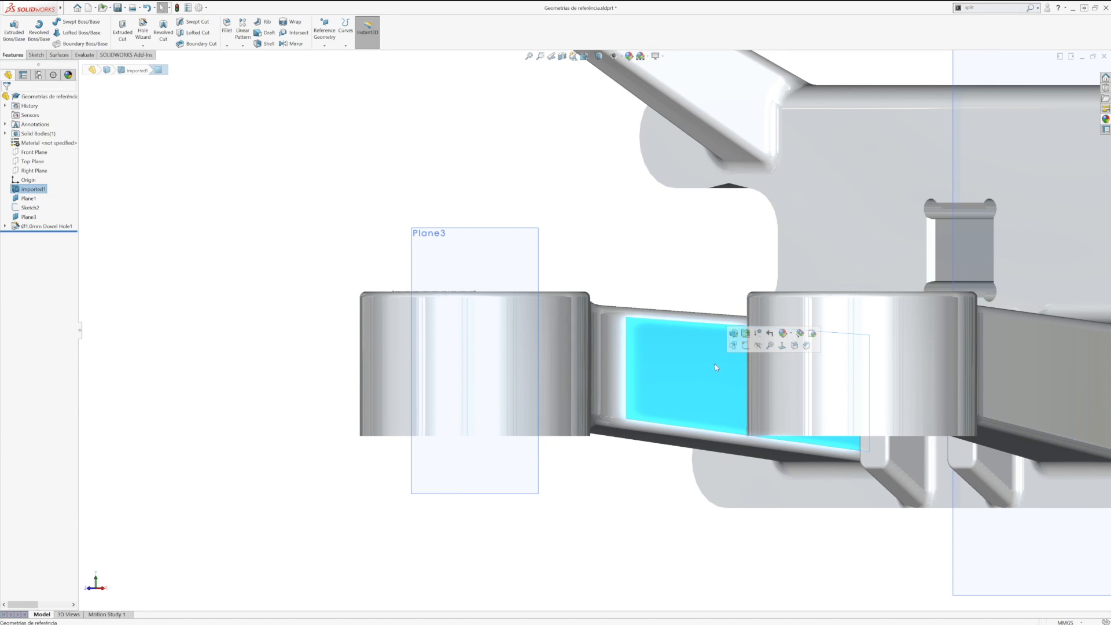
left_click(541, 278)
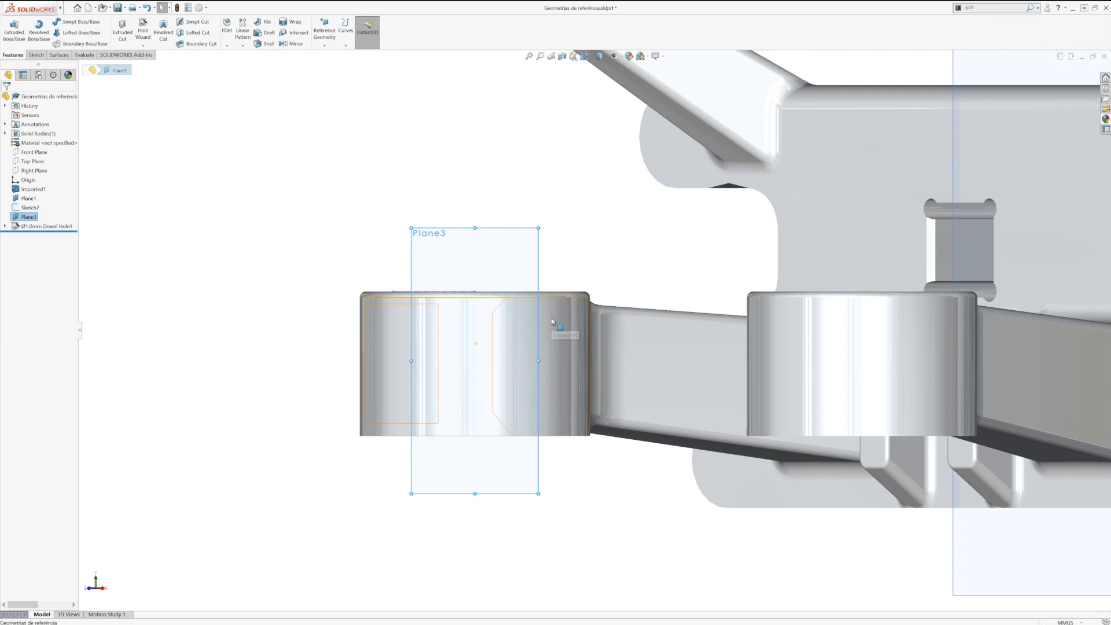
left_click(485, 361)
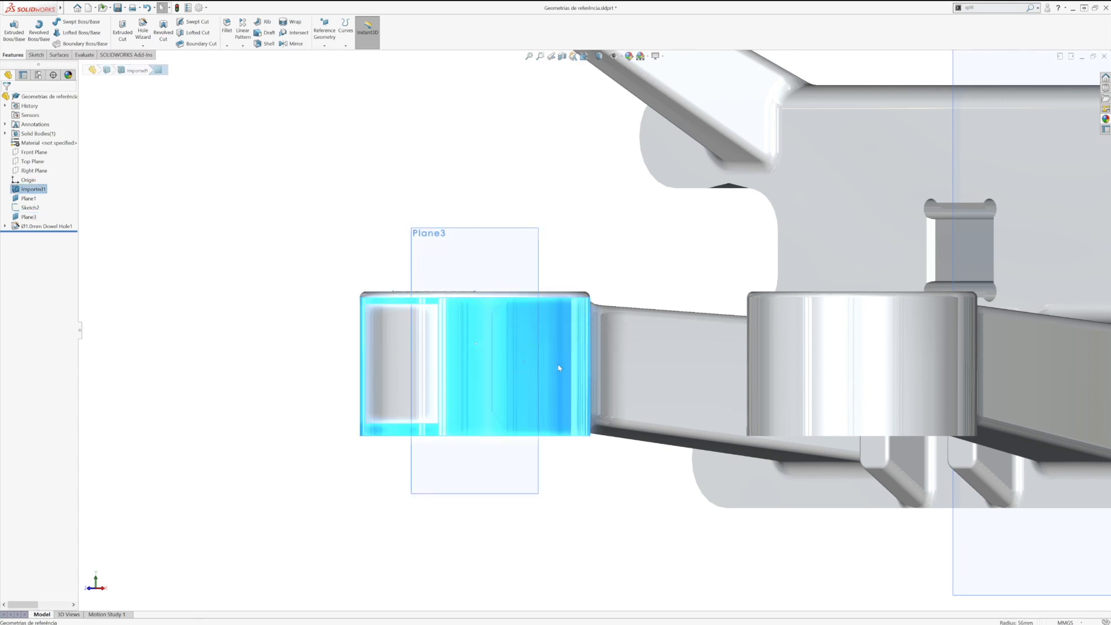
left_click(486, 384)
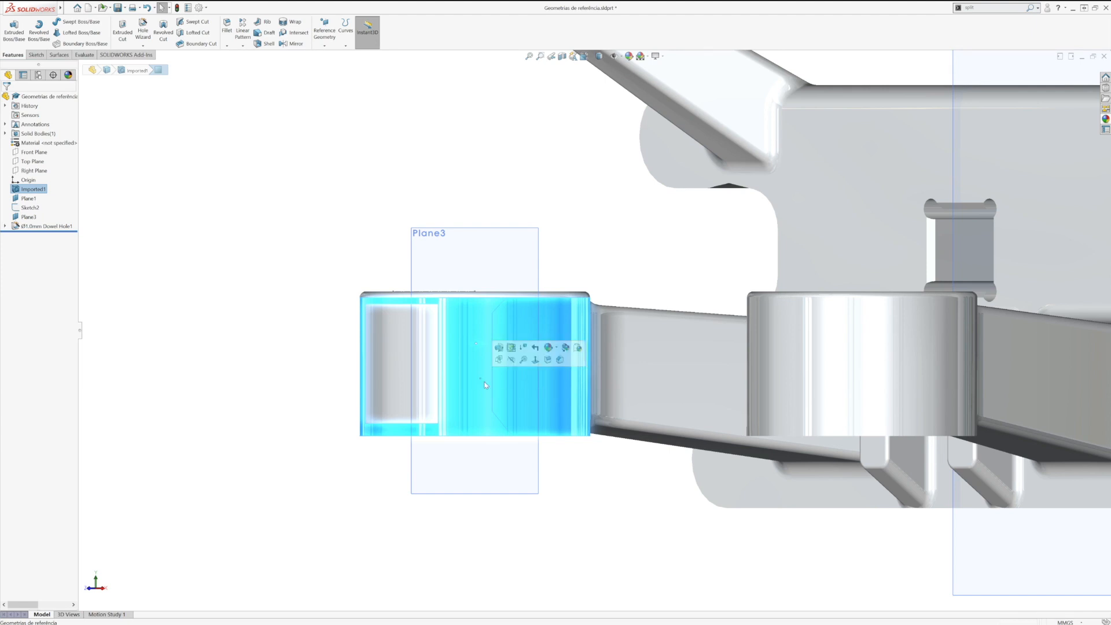
left_click(550, 381)
left_click(577, 444)
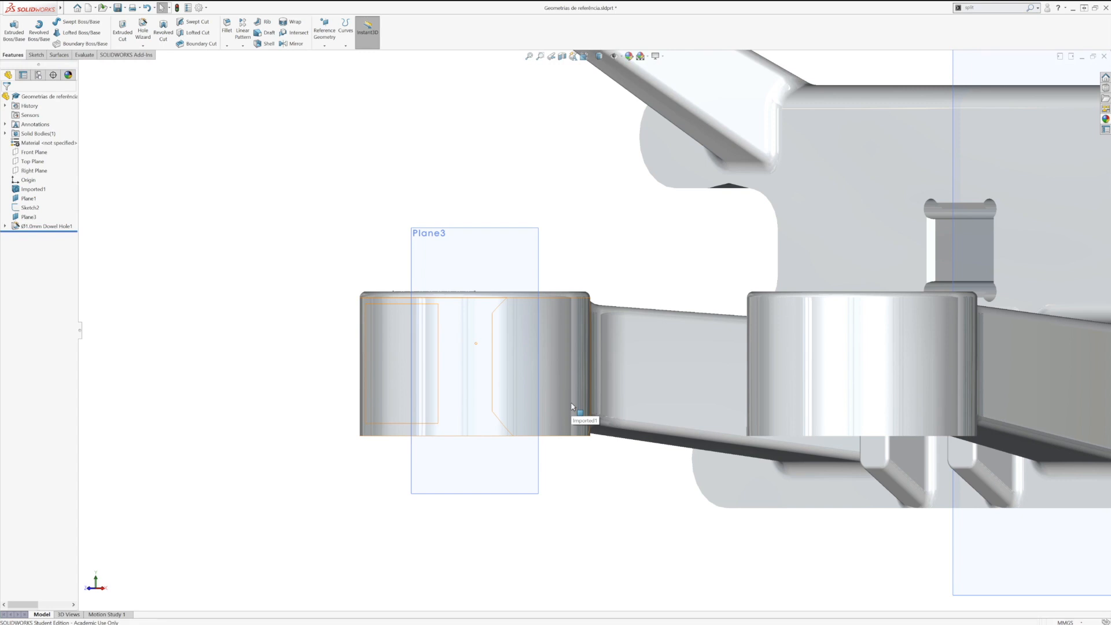
Step: Start a Hole Wizard hole on the plane touching the boss, using the ISO standard, type Drill sizes and size Ø10.0
left_click(536, 272)
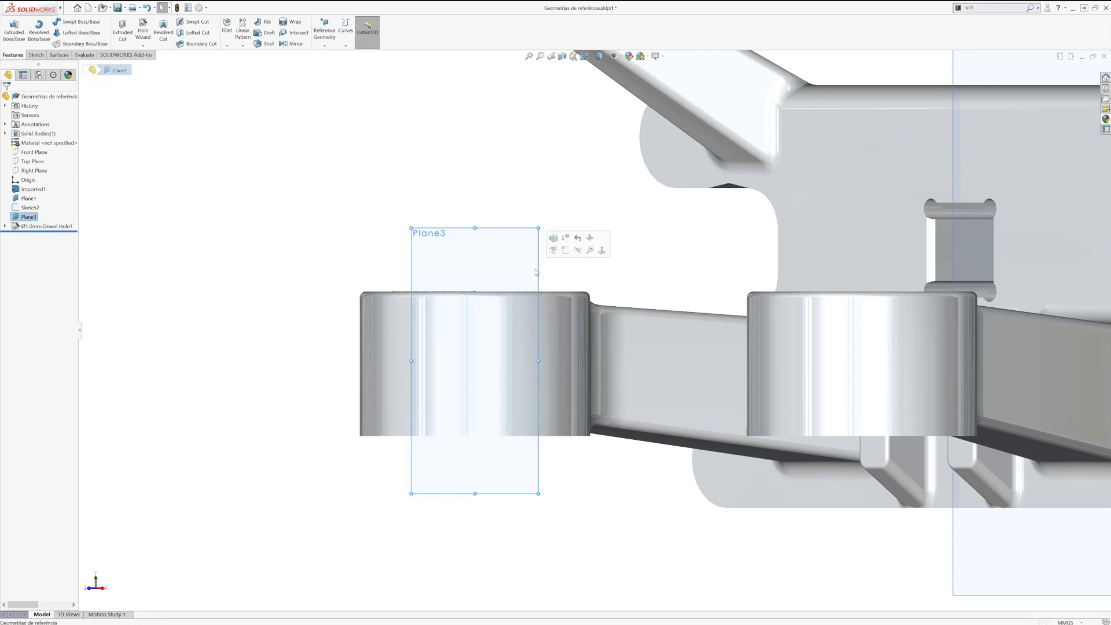
left_click(143, 26)
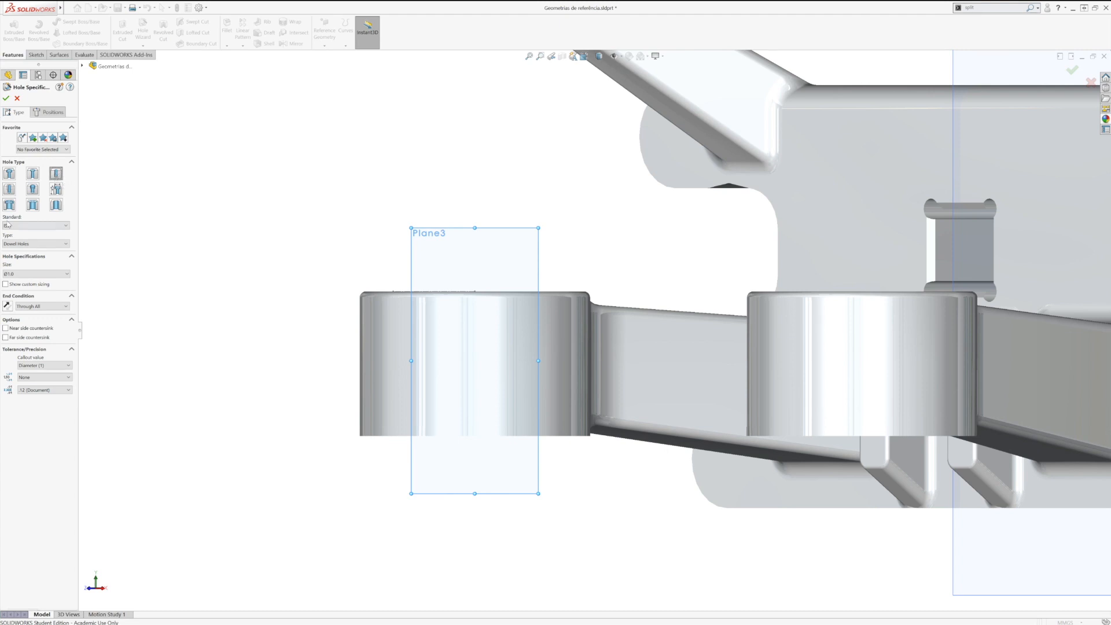
left_click(31, 246)
left_click(31, 247)
left_click(46, 225)
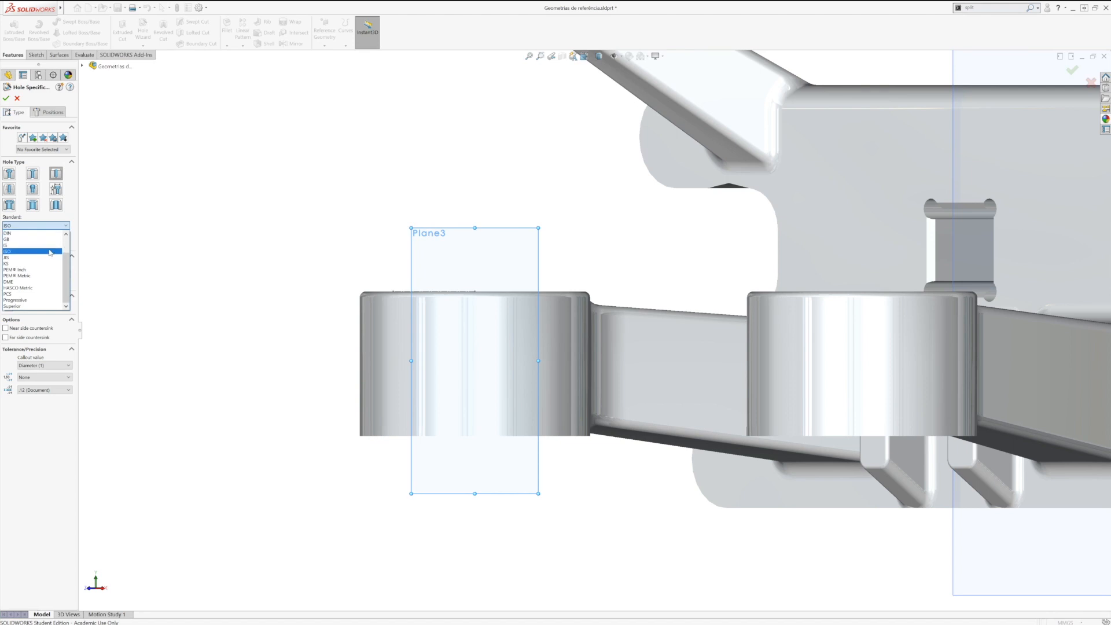
left_click(49, 252)
left_click(49, 243)
left_click(49, 258)
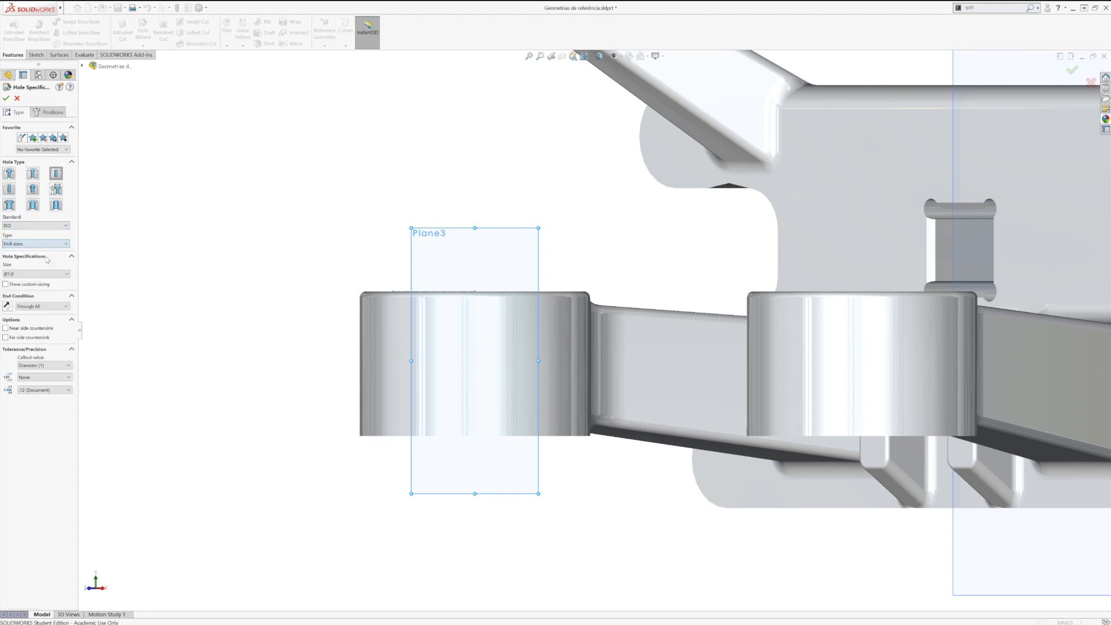
left_click(61, 274)
left_click_drag(66, 300, 63, 337)
left_click(42, 330)
Step: Place the hole's center point on the plane, about midway up the boss below the sketch origin
left_click(47, 112)
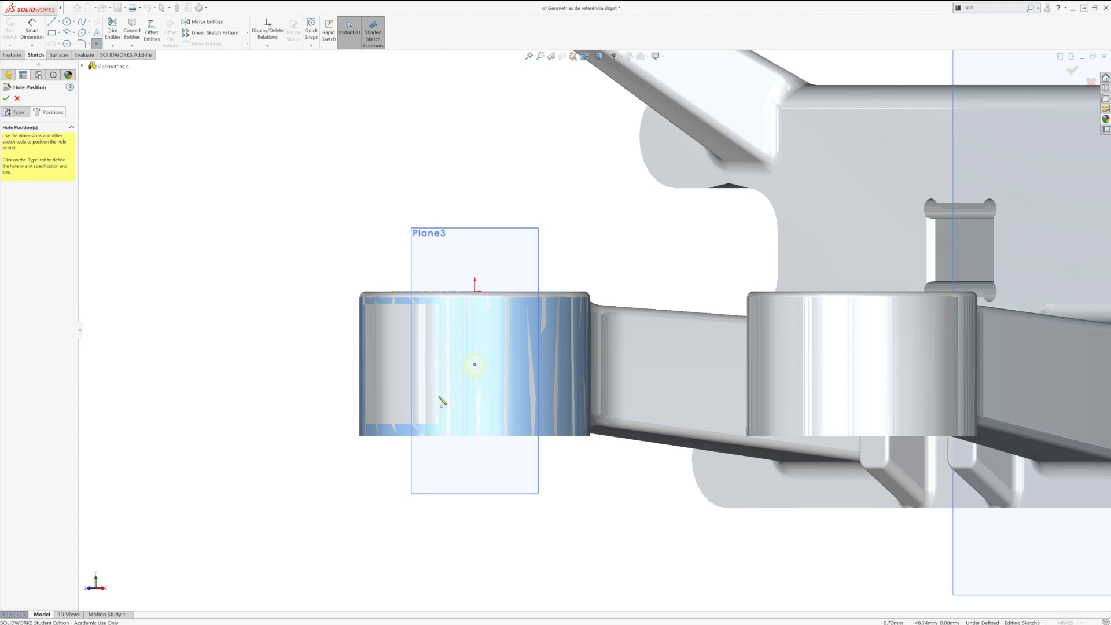
left_click(474, 364)
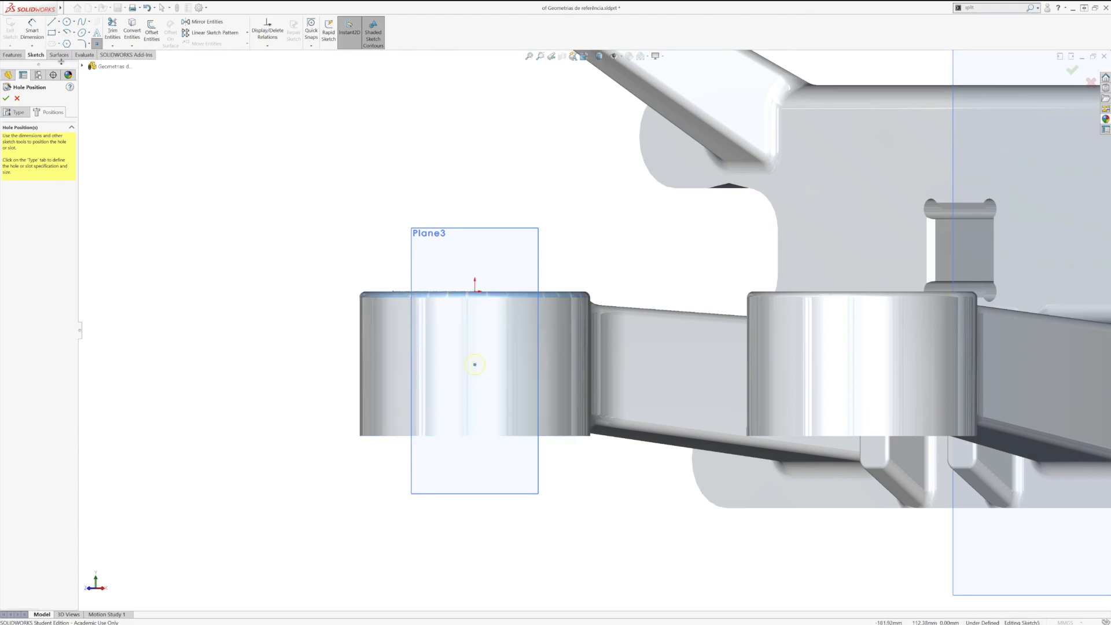
left_click(33, 26)
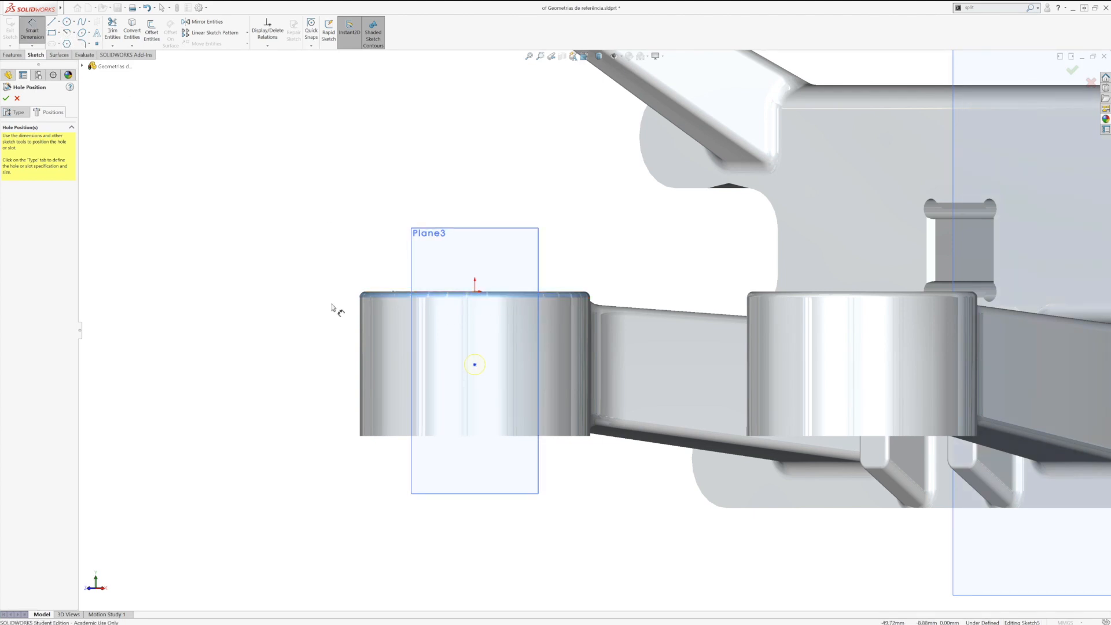
key("Escape")
Step: Draw a vertical line about 70 mm long from the origin to the boss's lower edge and make it construction geometry
key("l")
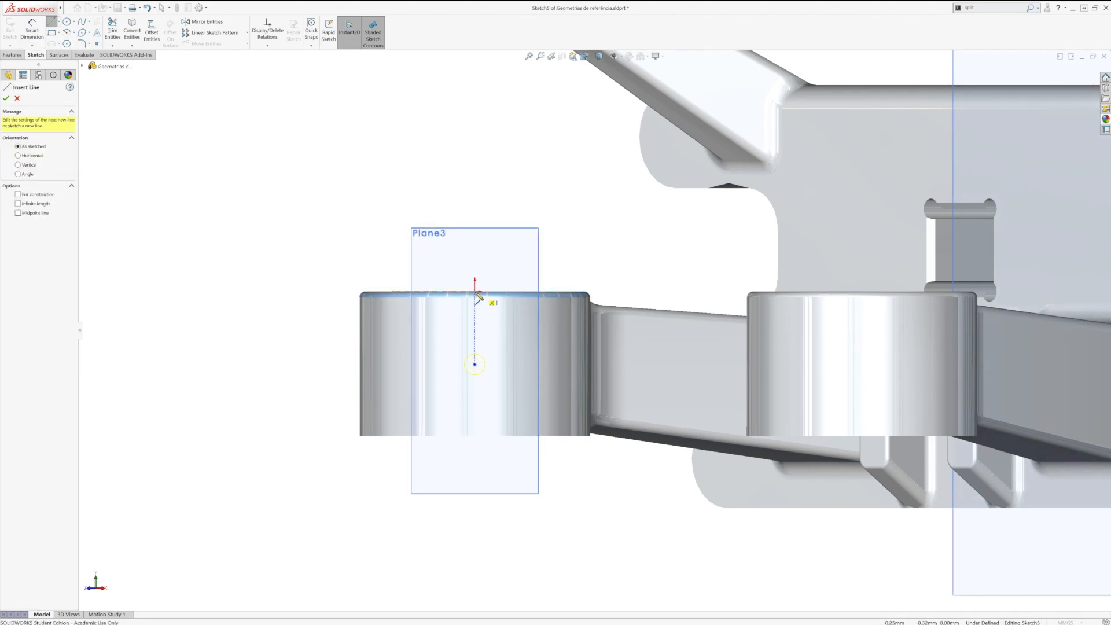
left_click(475, 293)
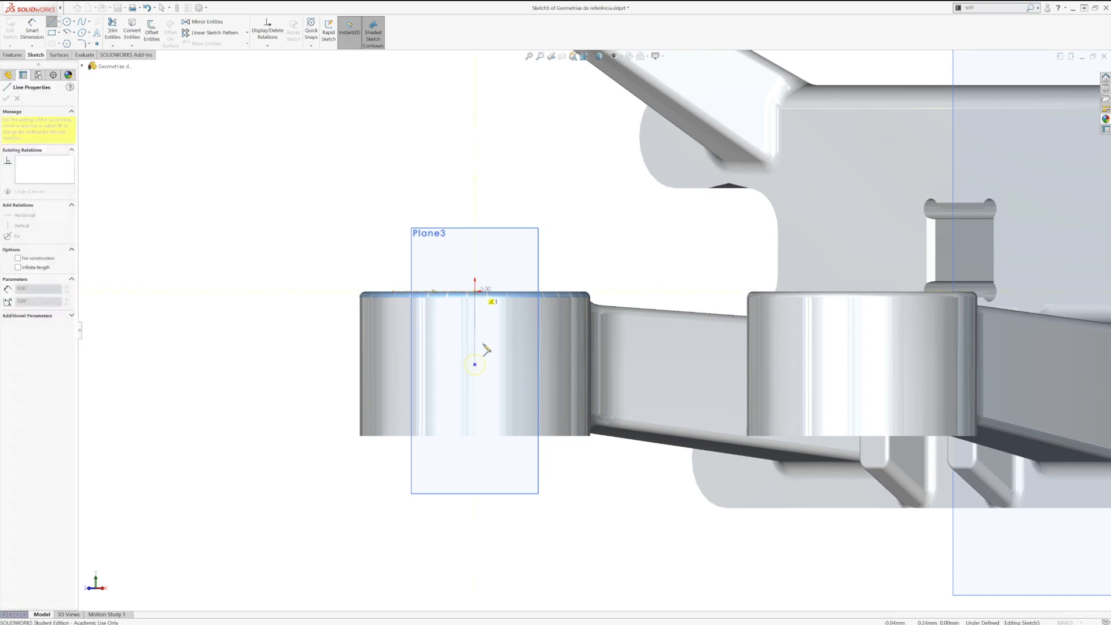
left_click(474, 434)
key("Escape")
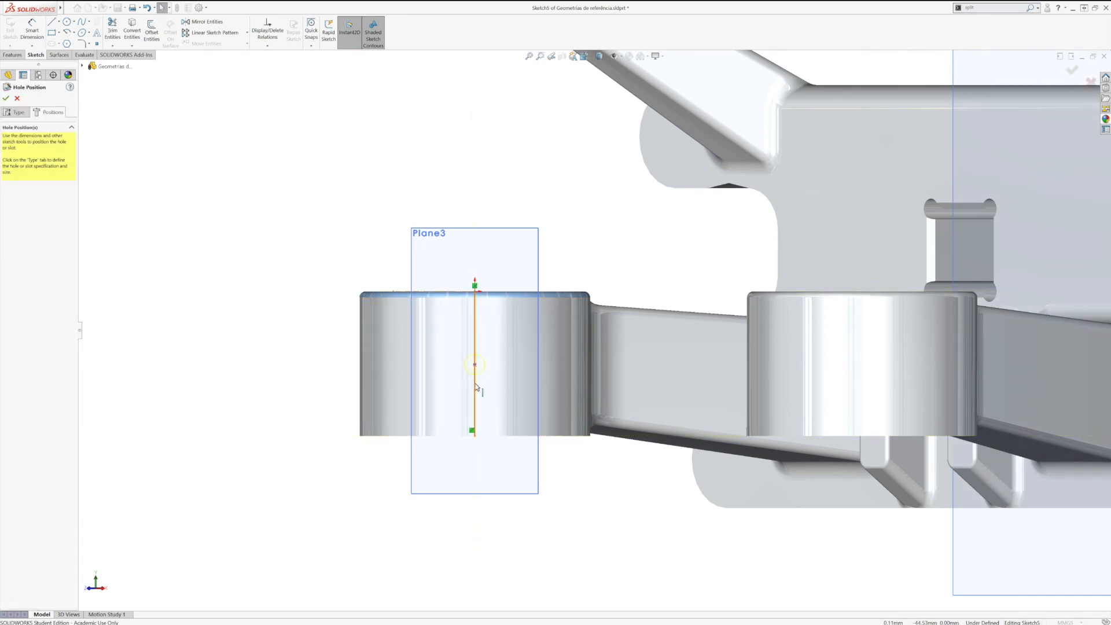
left_click(475, 382)
left_click(507, 365)
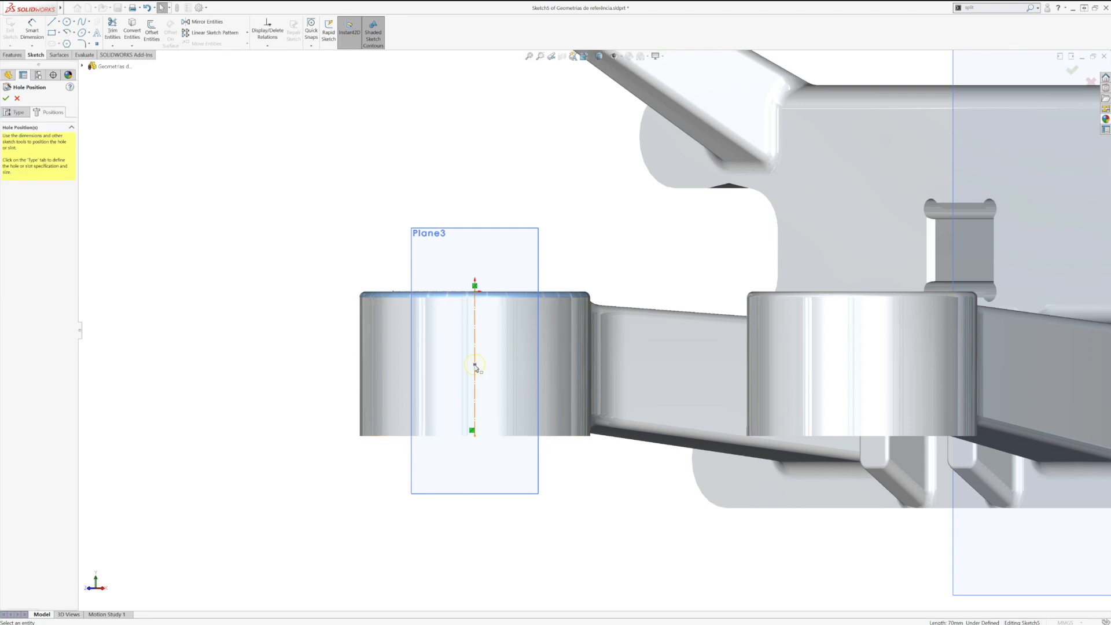
Step: Constrain the hole's center point to the midpoint of the vertical construction line
left_click(475, 364)
left_click(476, 342, "ctrl")
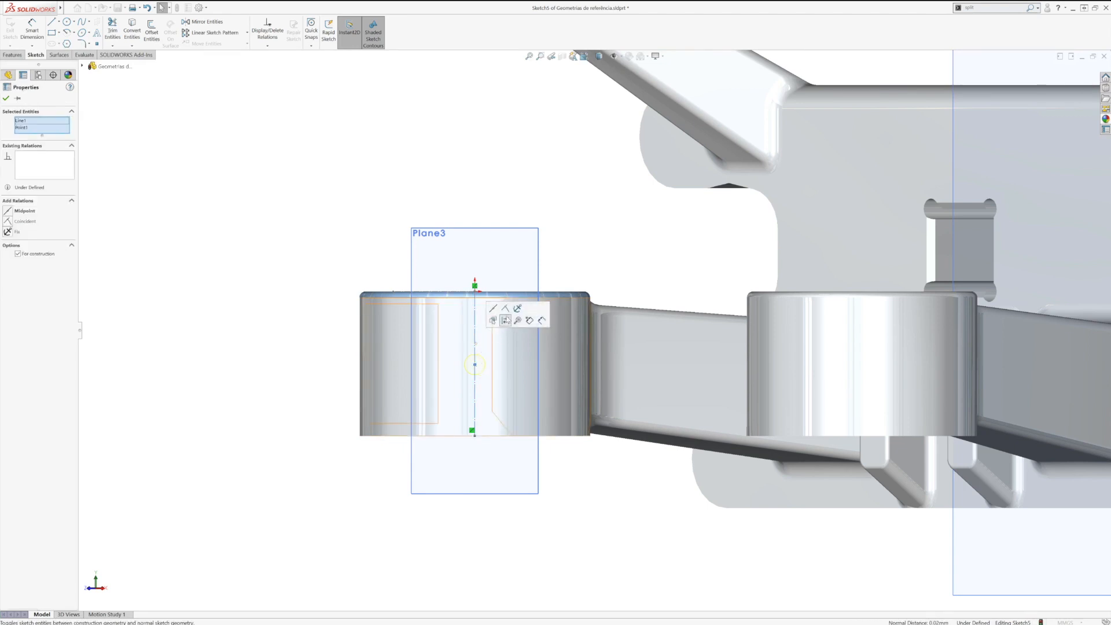
left_click(494, 311)
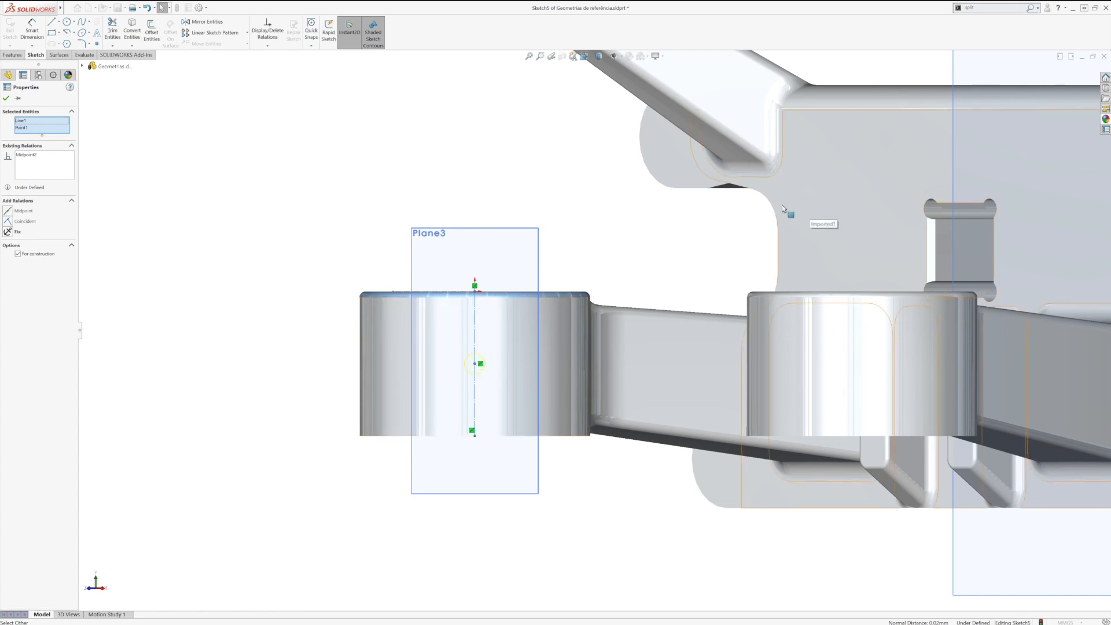
left_click(6, 98)
Step: Set the hole's end condition to Up To Next and finish the hole
left_click(23, 112)
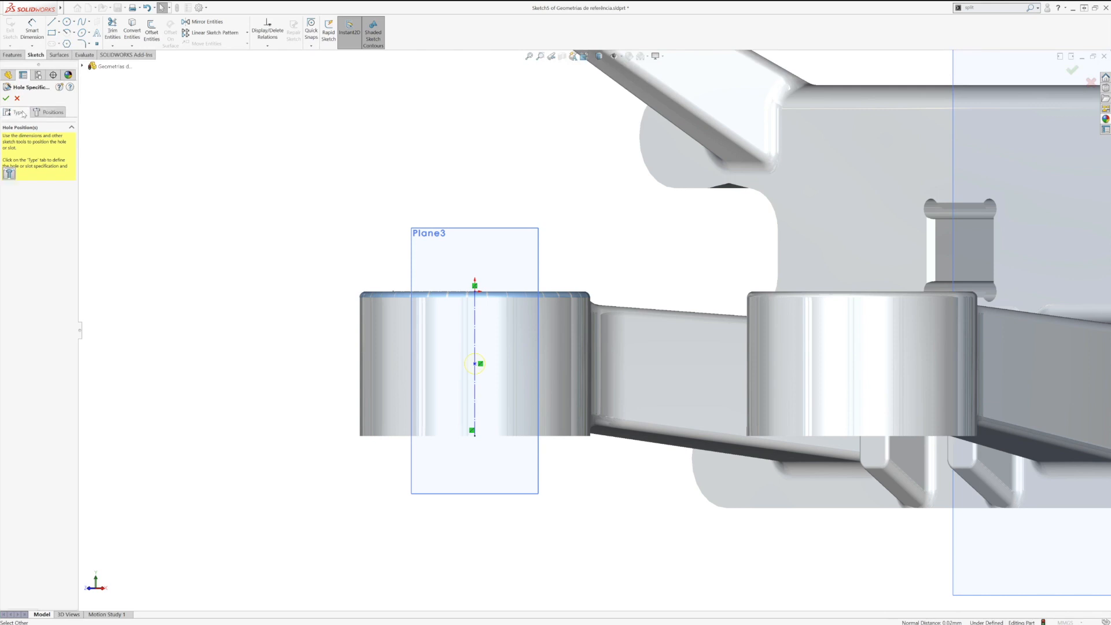
middle_click_drag(315, 290, 365, 404)
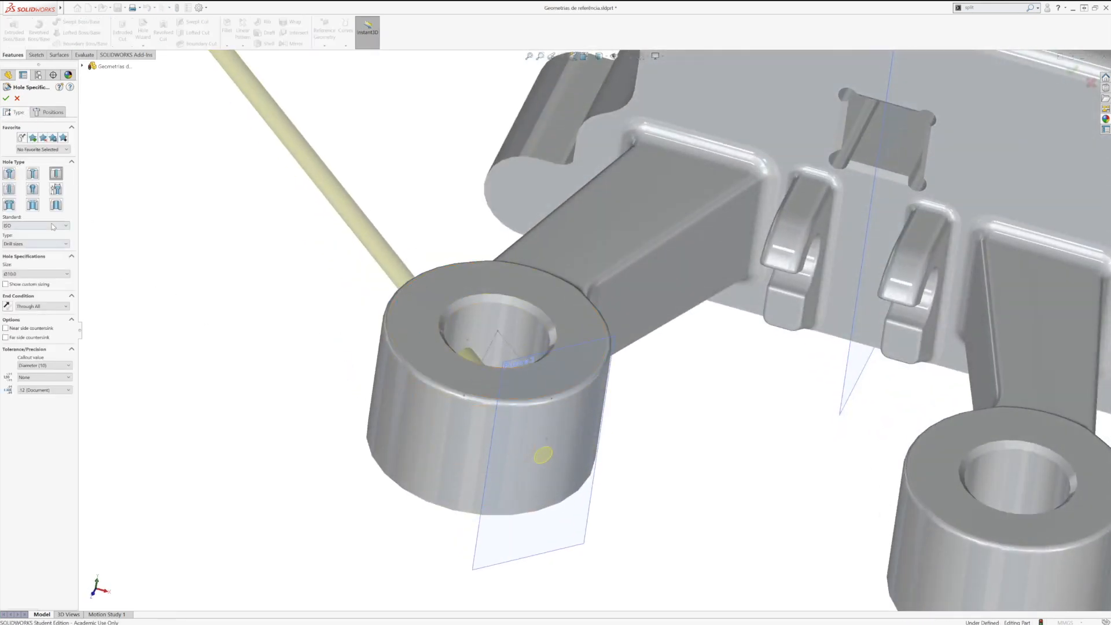
left_click(49, 306)
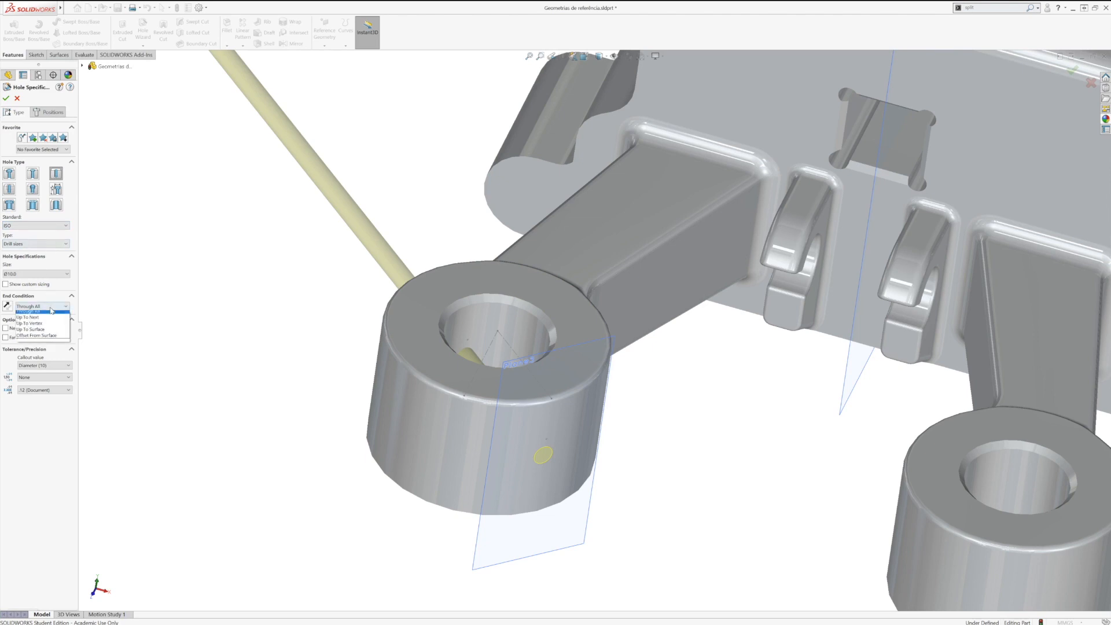
left_click(47, 331)
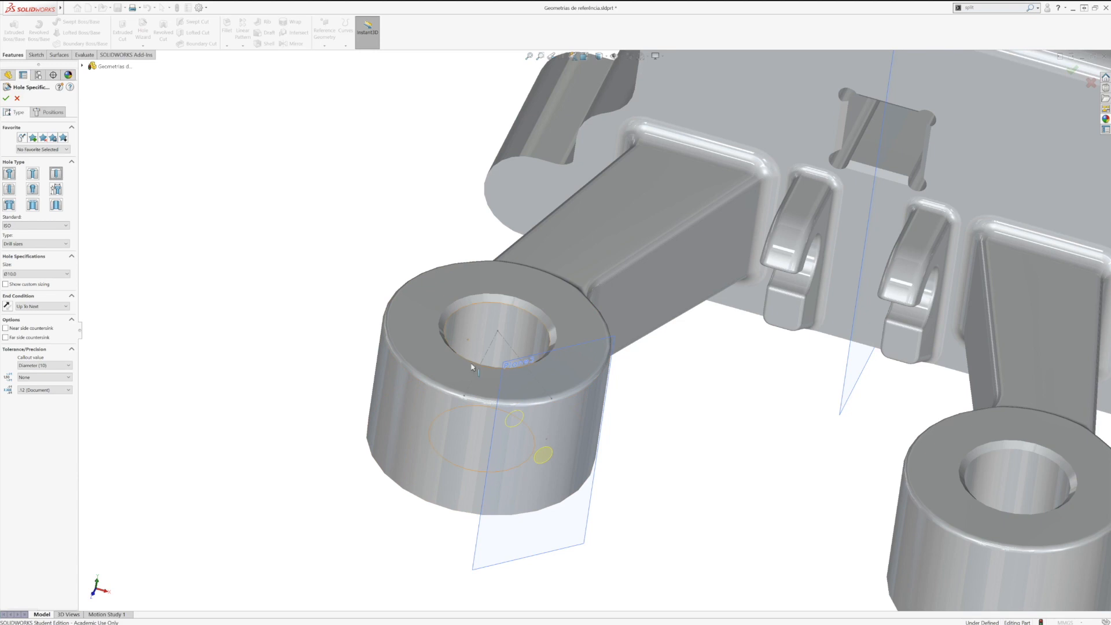
left_click(7, 99)
middle_click_drag(218, 280, 566, 373)
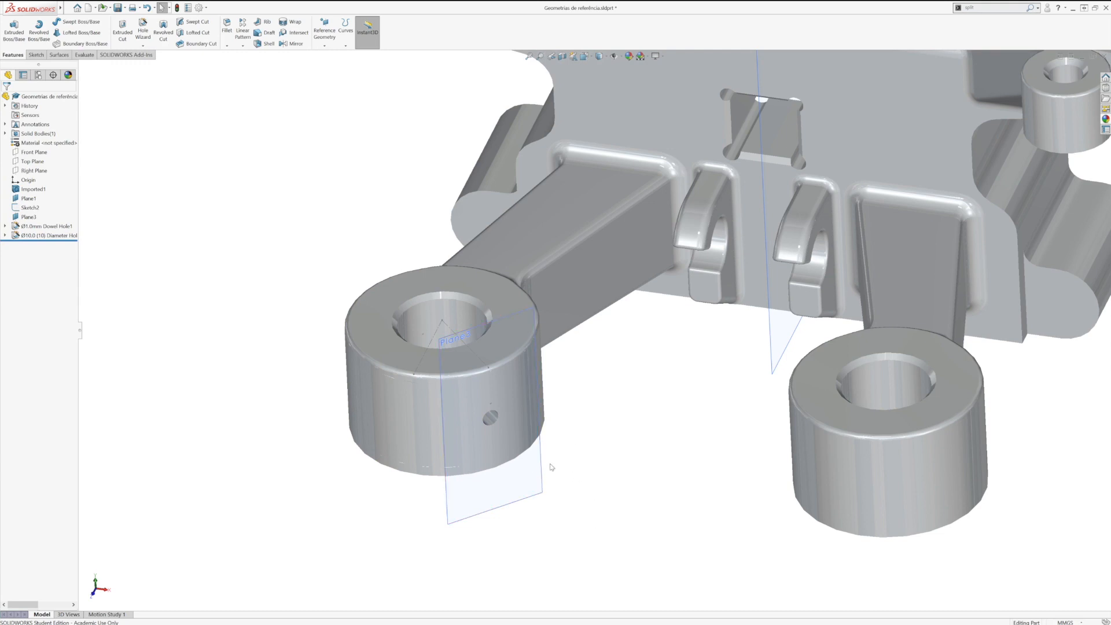
Step: Hide the centerline sketch and the reference plane at the boss
left_click(543, 494)
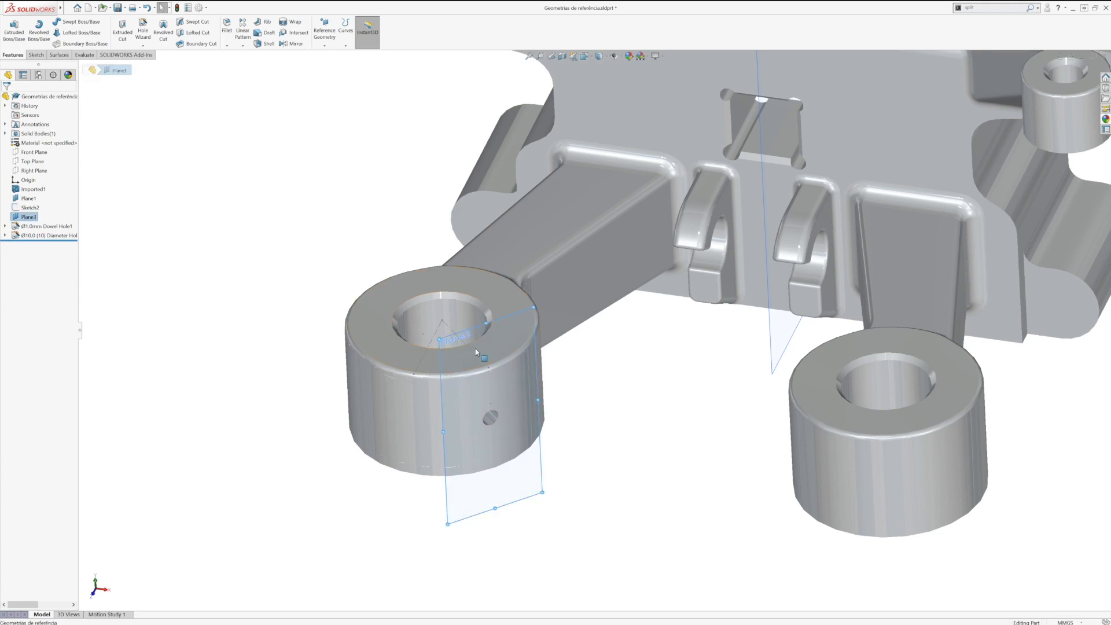
left_click(461, 330)
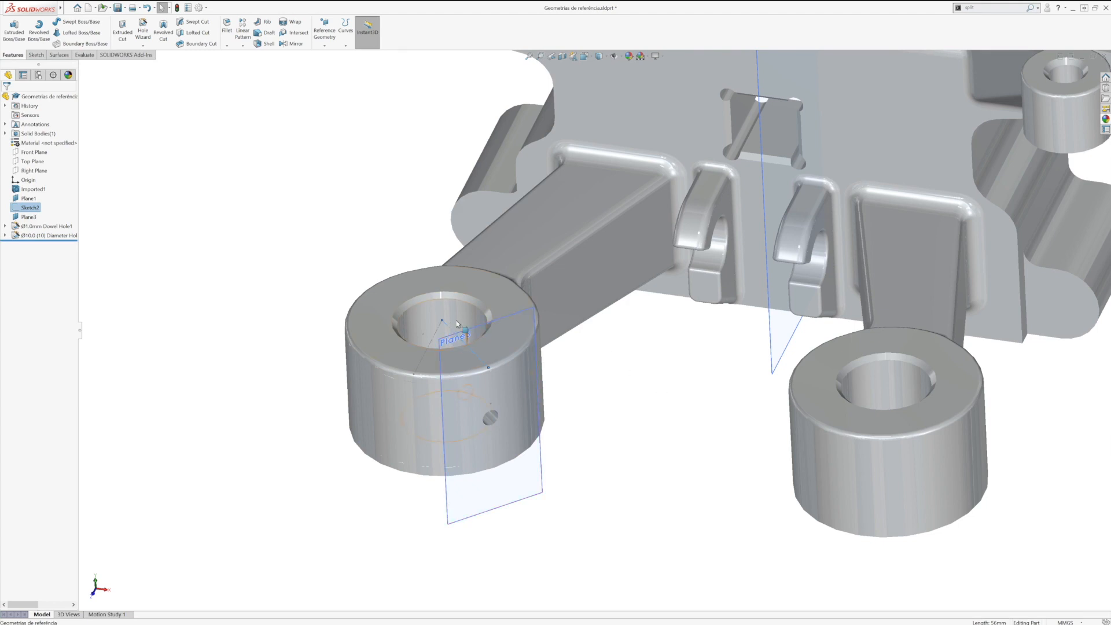
left_click(648, 400)
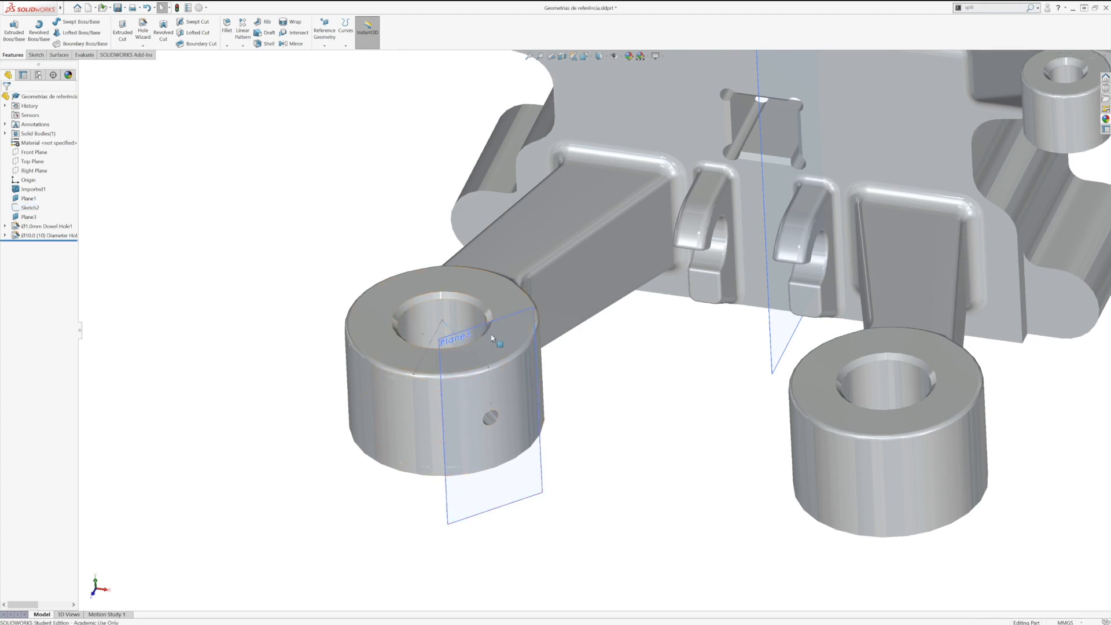
left_click(455, 332)
left_click(479, 308)
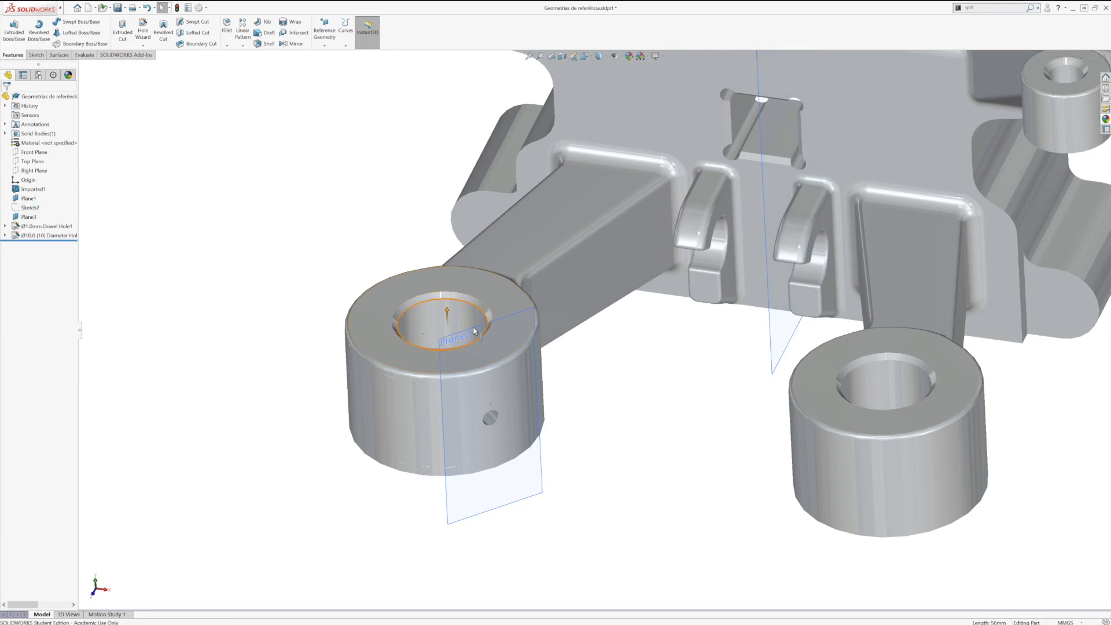
left_click(534, 321)
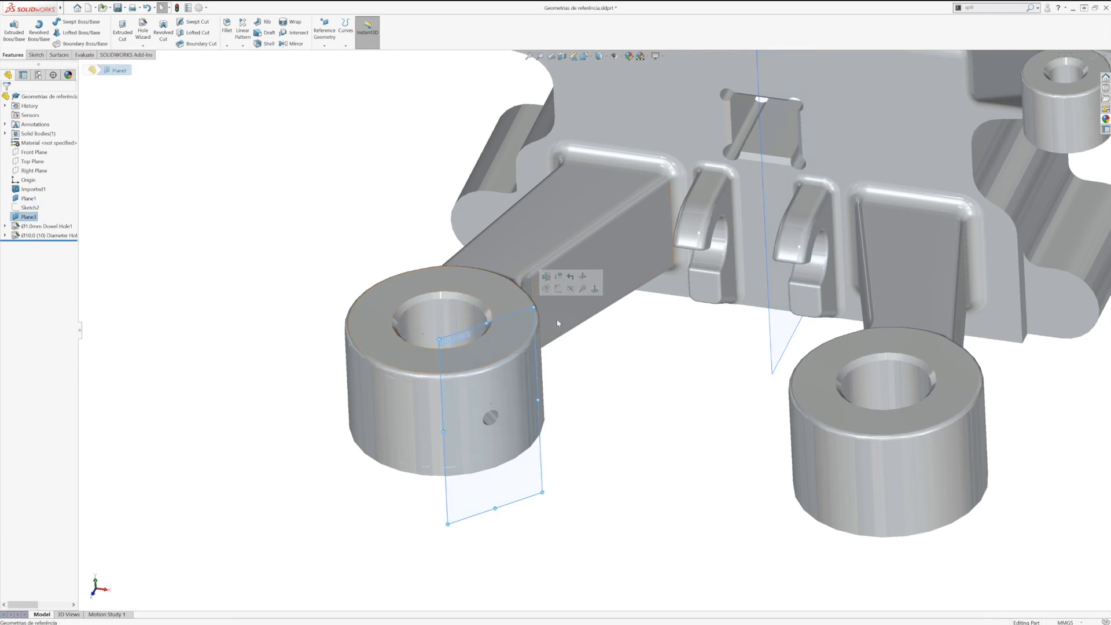
left_click(570, 288)
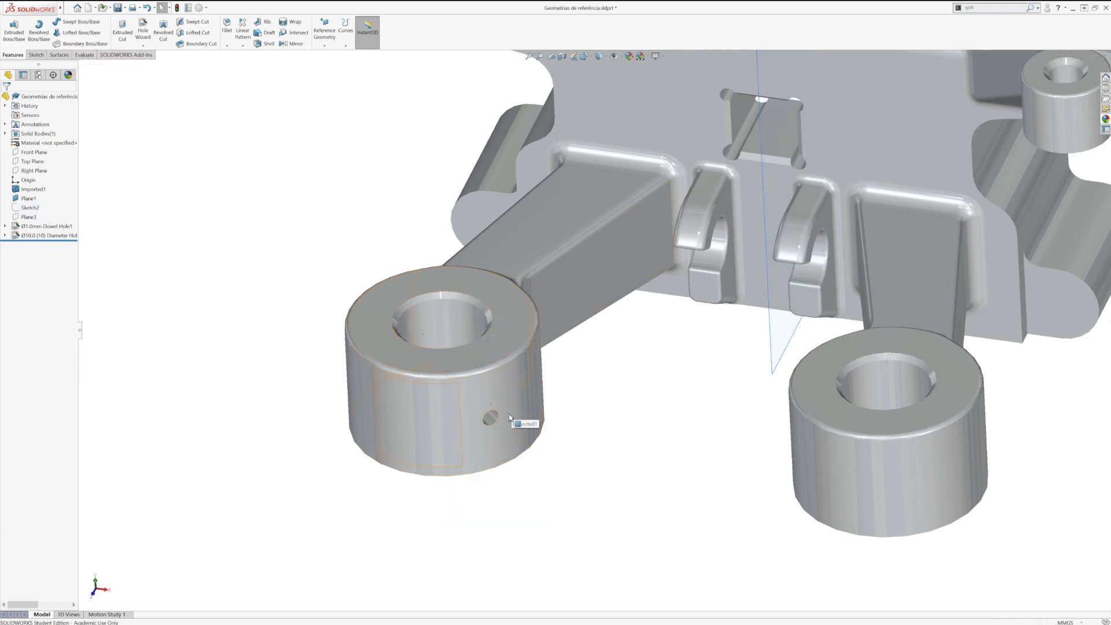
Step: Delete the Ø1.0 mm dowel hole feature together with its dependent sketches
scroll(526, 426, "down", 10)
left_click(552, 275)
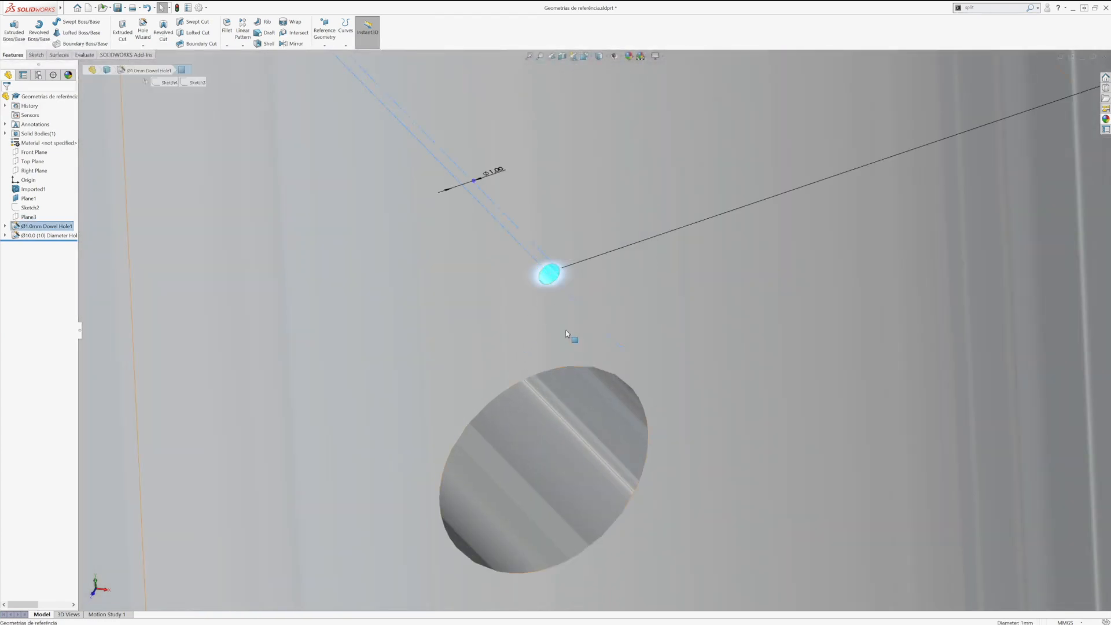
scroll(650, 392, "up", 10)
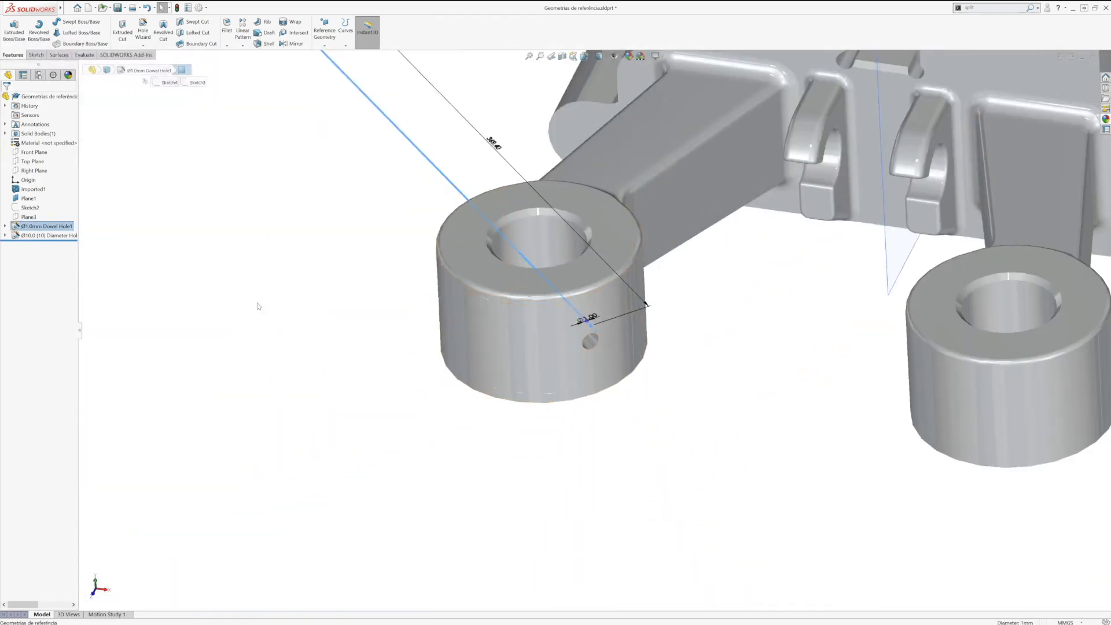
right_click(52, 227)
left_click(73, 272)
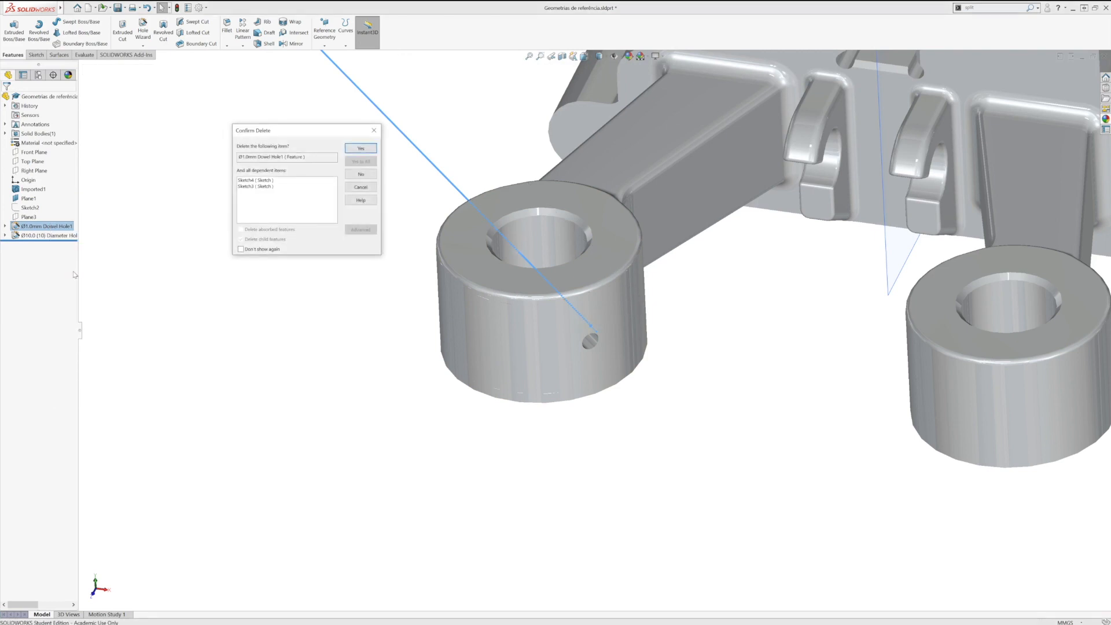
left_click(369, 149)
Step: Fit the whole part in view and change its display style to Shaded With Edges
key("f")
middle_click_drag(713, 359, 750, 341)
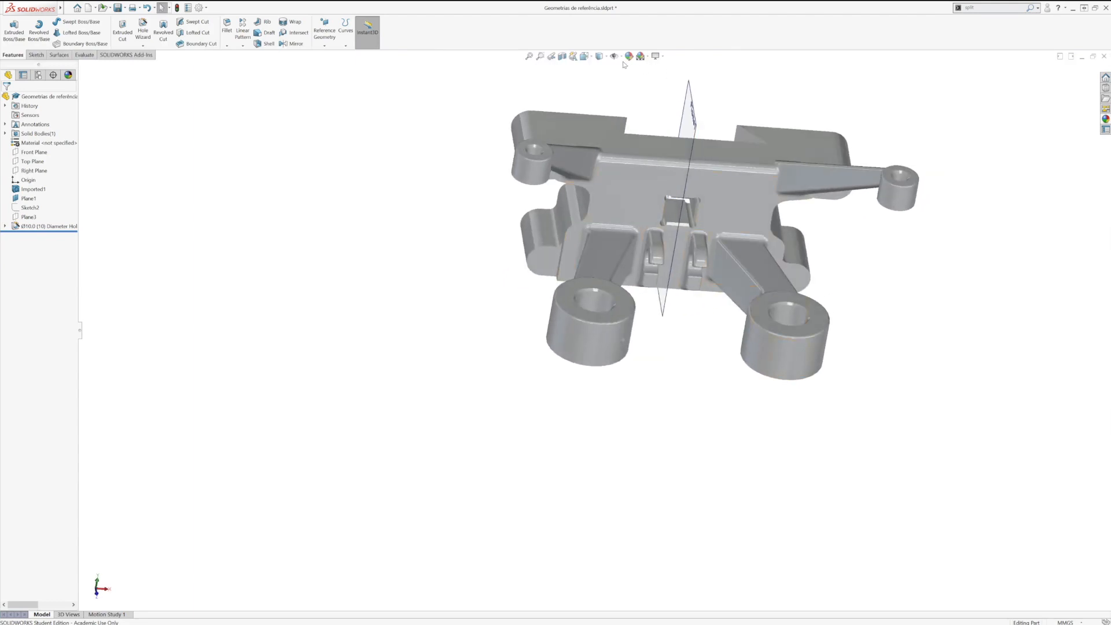
left_click(601, 57)
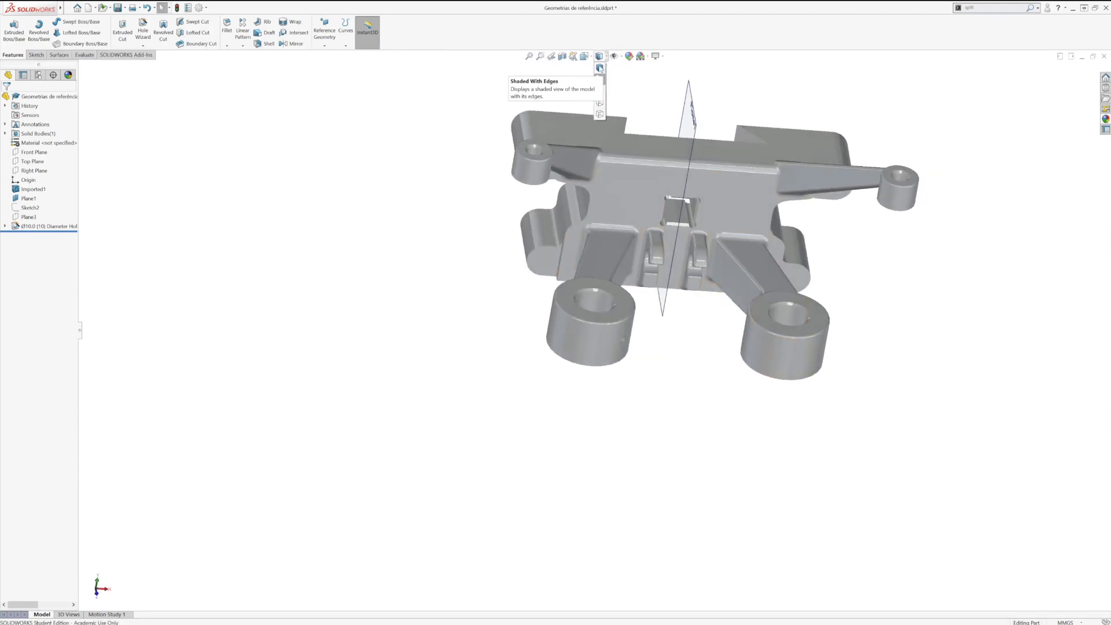
left_click(601, 68)
Step: Mirror the Ø10.0 hole about Plane1 onto the opposite large boss
mouse_move(632, 298)
middle_mouse_down()
mouse_move(615, 347)
mouse_move(623, 360)
middle_mouse_up()
scroll(622, 358, "down", 3)
scroll(582, 411, "down", 4)
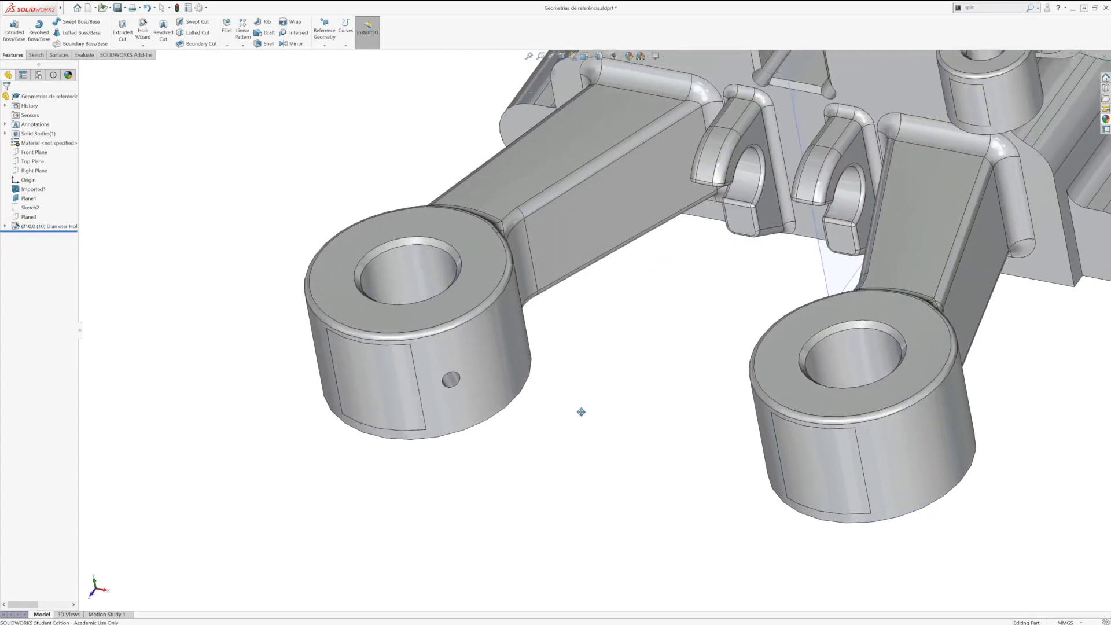
scroll(576, 399, "up", 3)
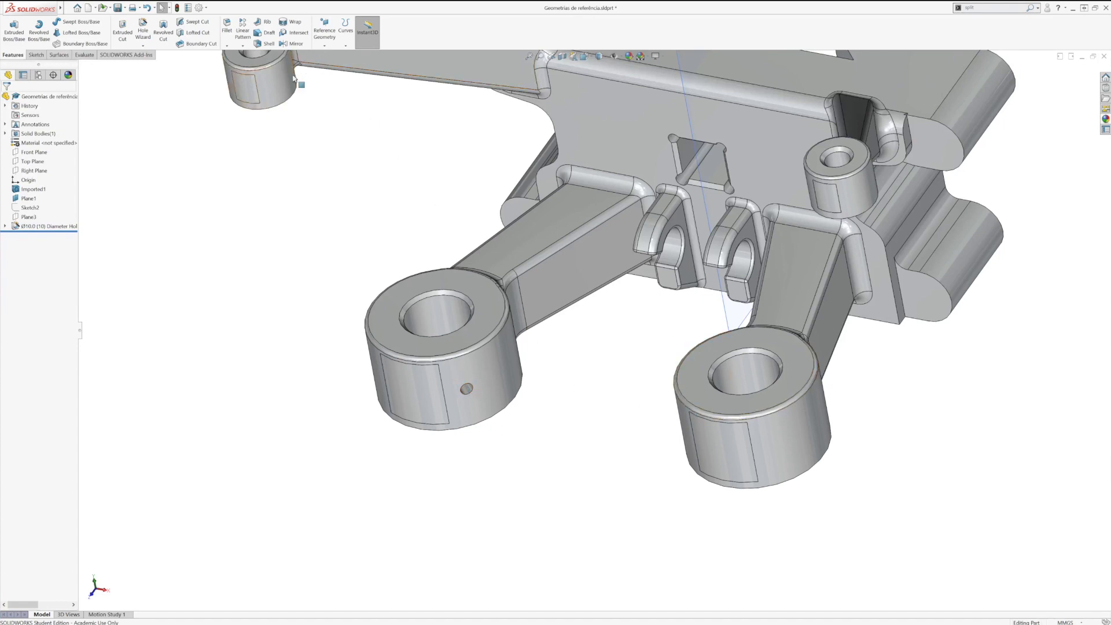
left_click(243, 45)
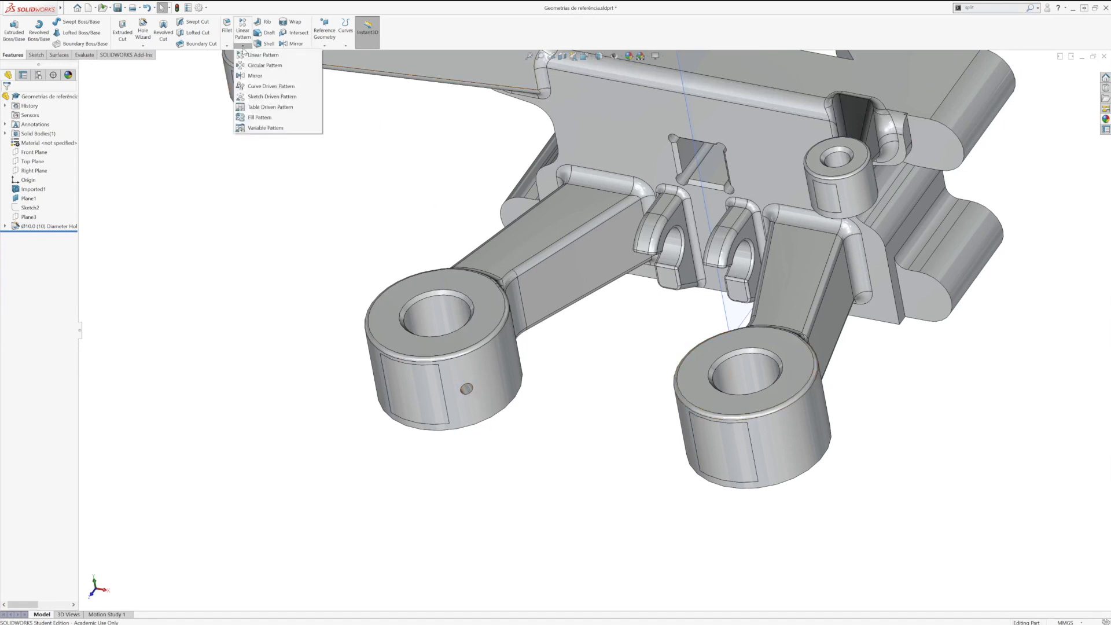
left_click(254, 75)
left_click(726, 310)
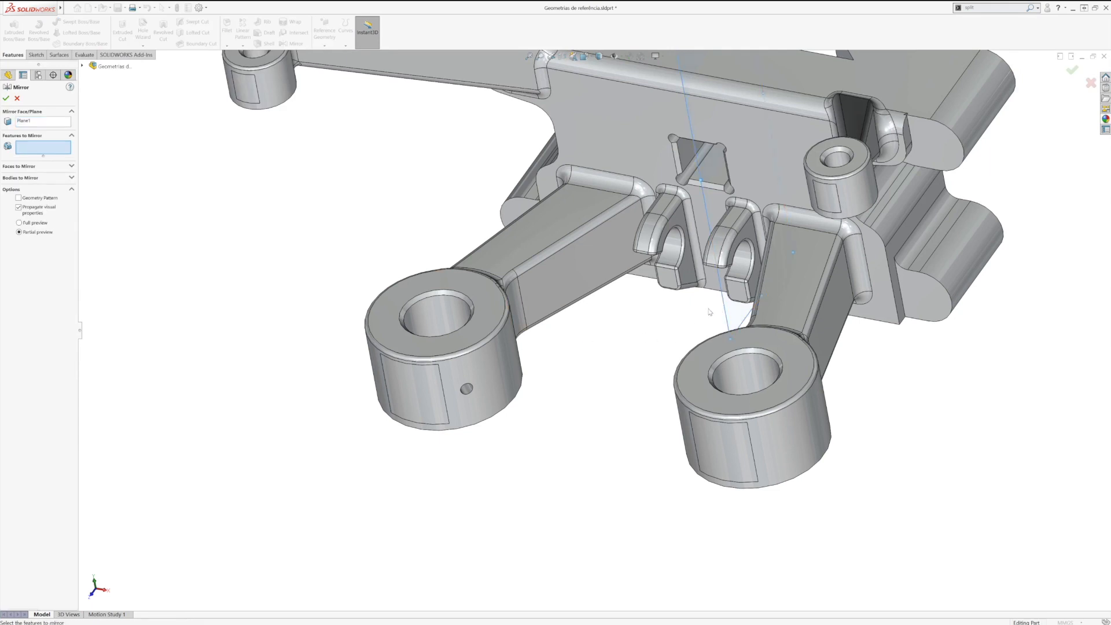
left_click(29, 139)
left_click(48, 136)
left_click(467, 389)
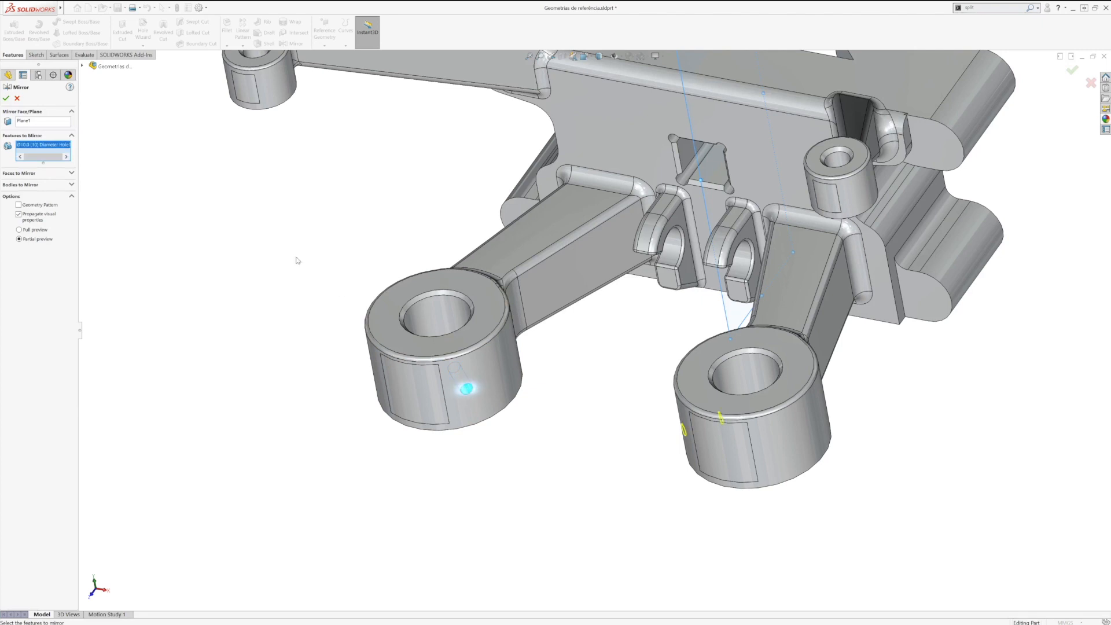
left_click(6, 98)
middle_click_drag(544, 461, 523, 363)
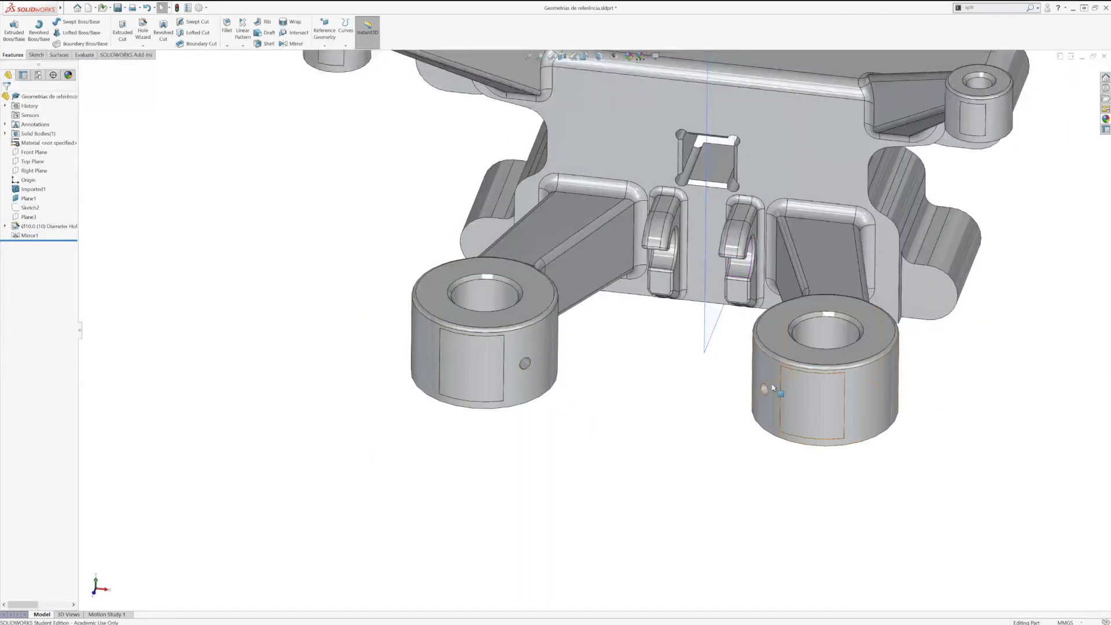
Step: Expand the Solid Bodies folder to list the bodies the part contains
scroll(653, 451, "up", 3)
mouse_move(660, 403)
middle_mouse_down()
mouse_move(672, 359)
mouse_move(687, 374)
mouse_move(656, 424)
middle_mouse_up()
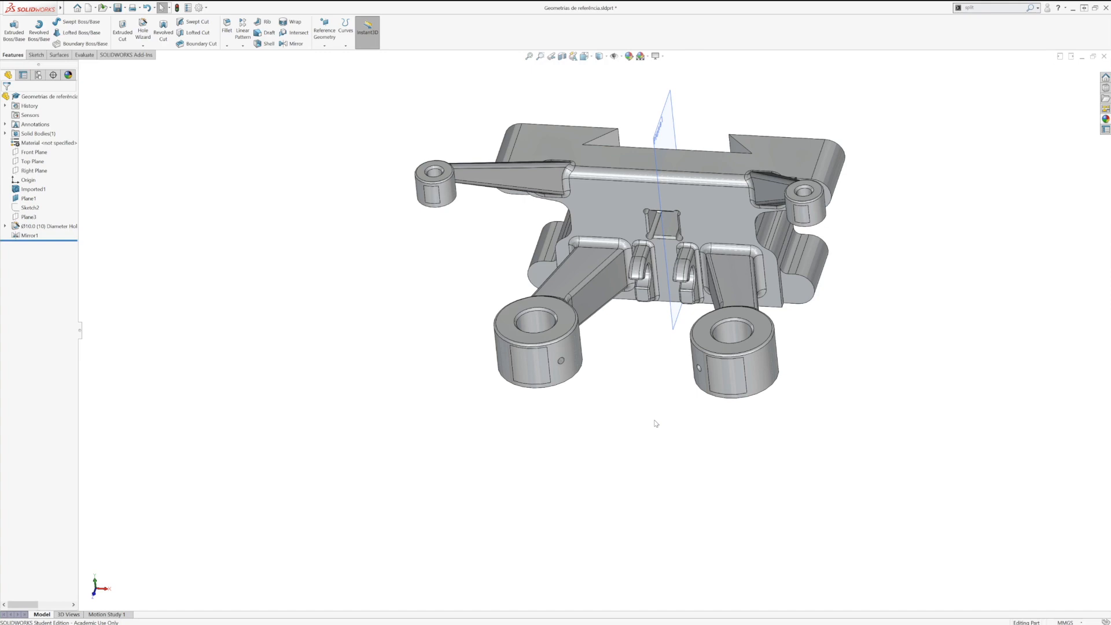
left_click(965, 10)
left_click(952, 192)
left_click(5, 133)
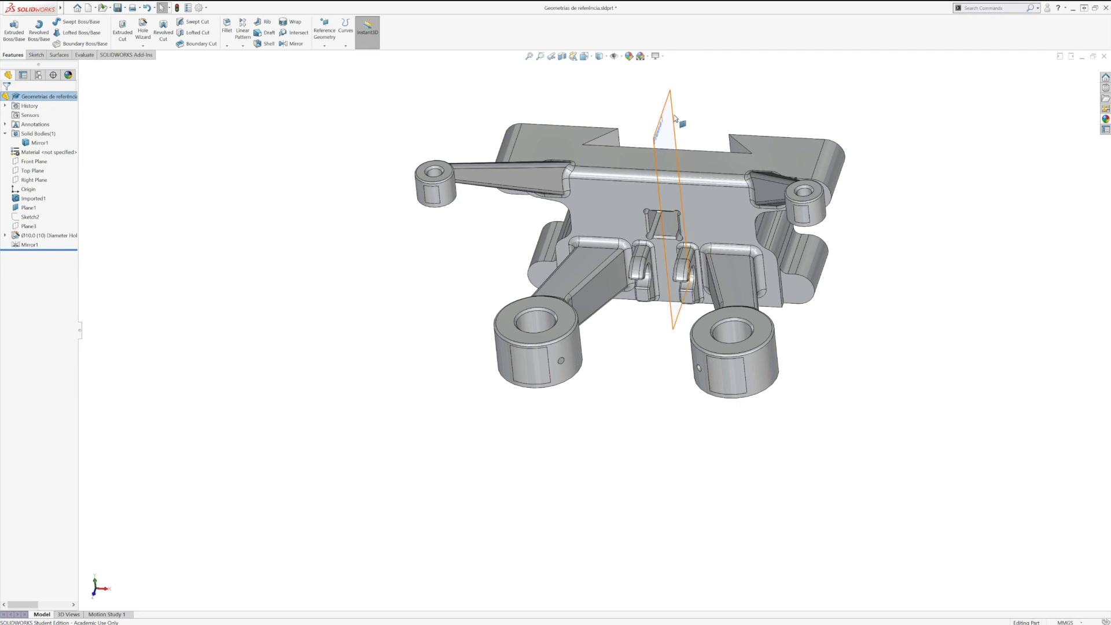
Step: Split the part along Plane1 and keep both resulting bodies without assigning them to files
left_click(985, 8)
type("split")
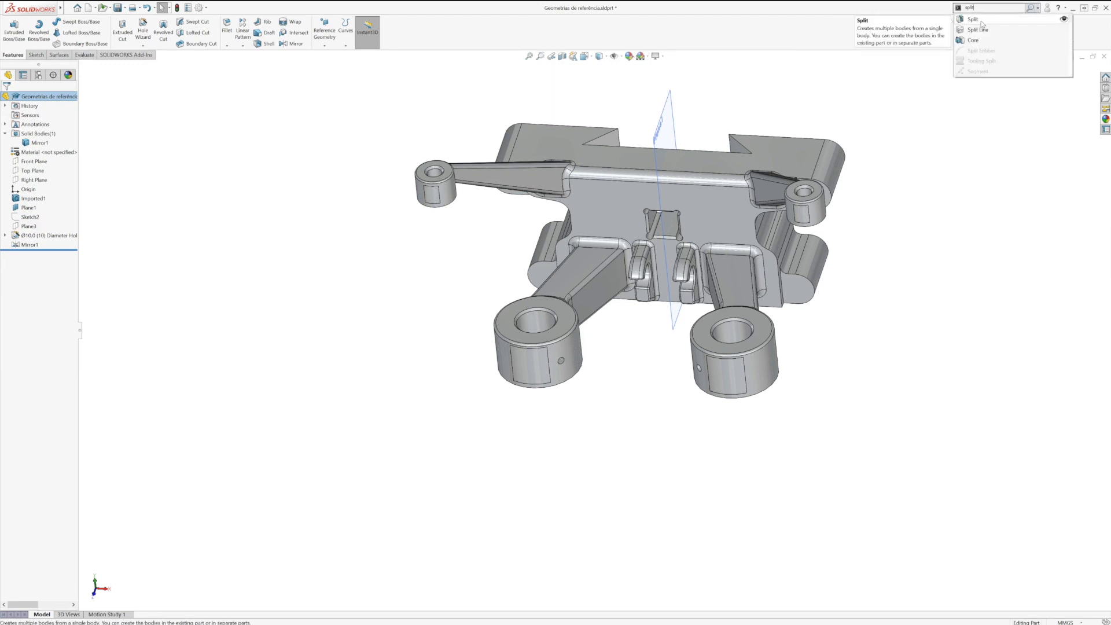
left_click(981, 22)
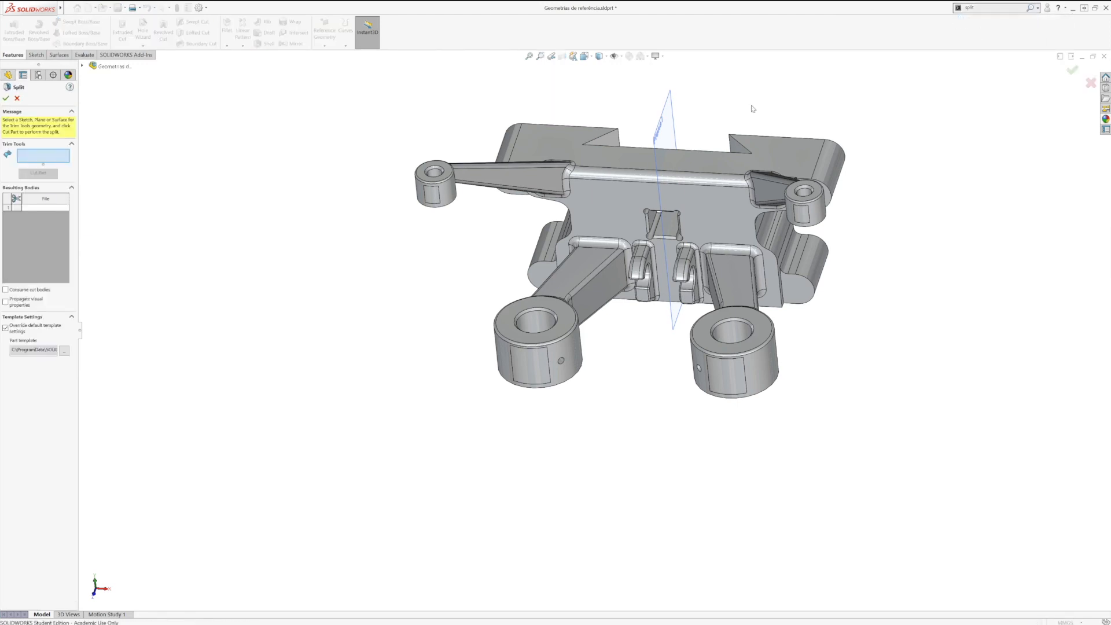
left_click(570, 254)
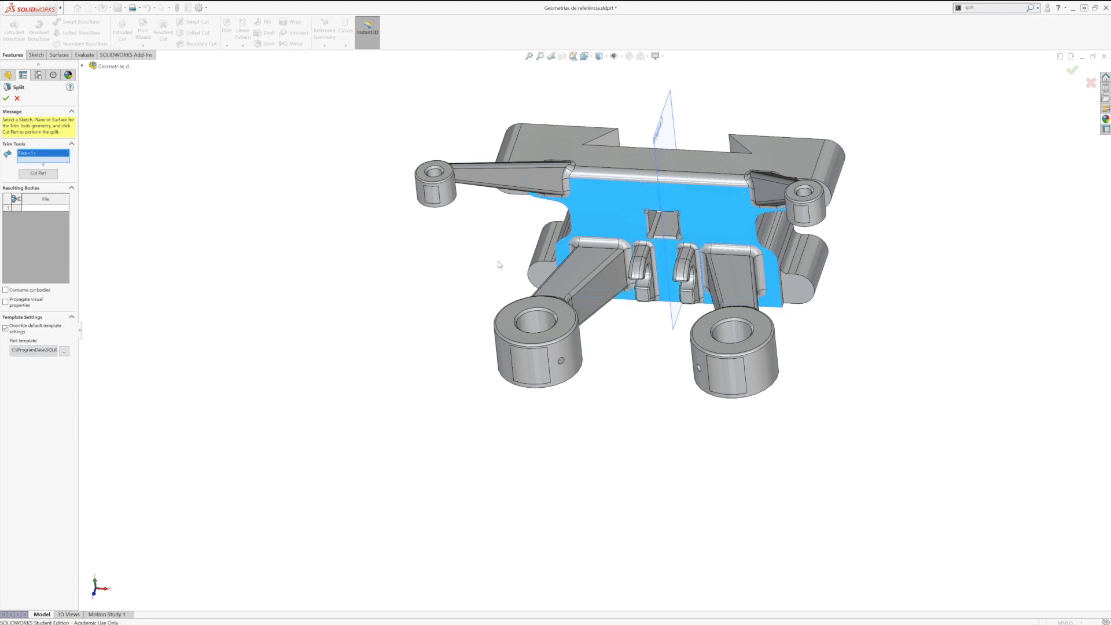
right_click(51, 155)
left_click(72, 170)
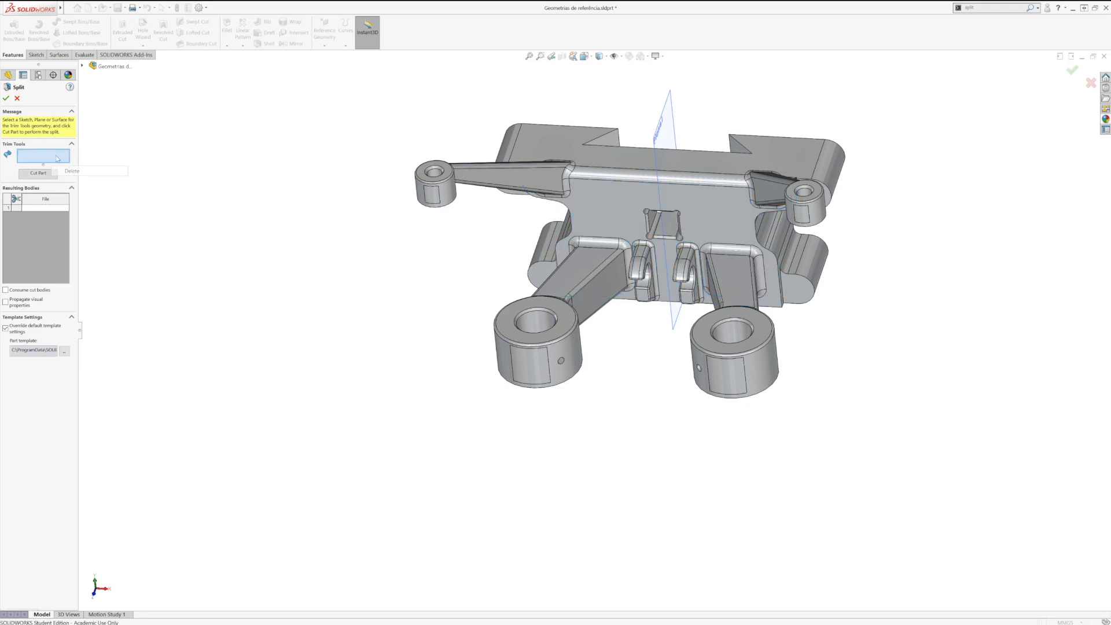
left_click(666, 114)
left_click(38, 173)
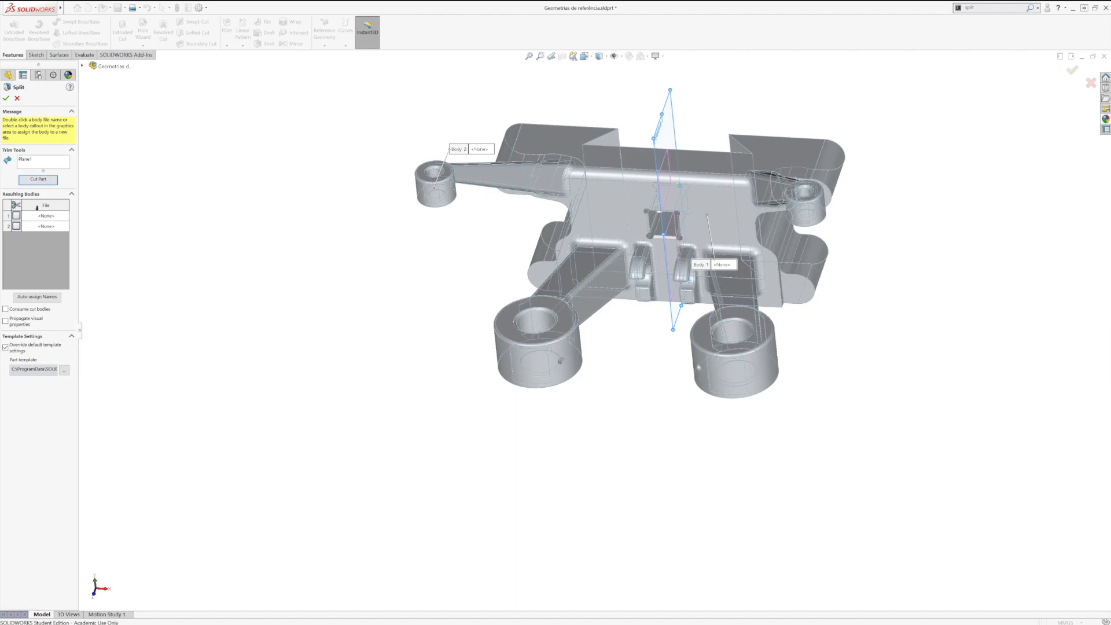
left_click(13, 205)
left_click(6, 98)
left_click(333, 225)
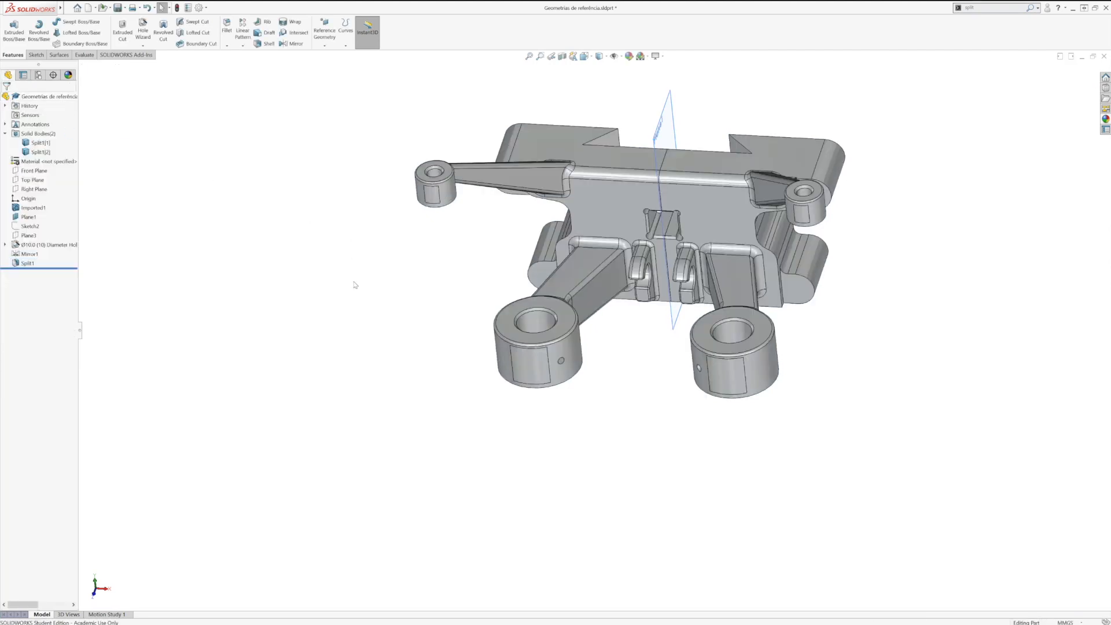
Step: Highlight each of the two split bodies in turn to examine which half it covers
left_click(40, 143)
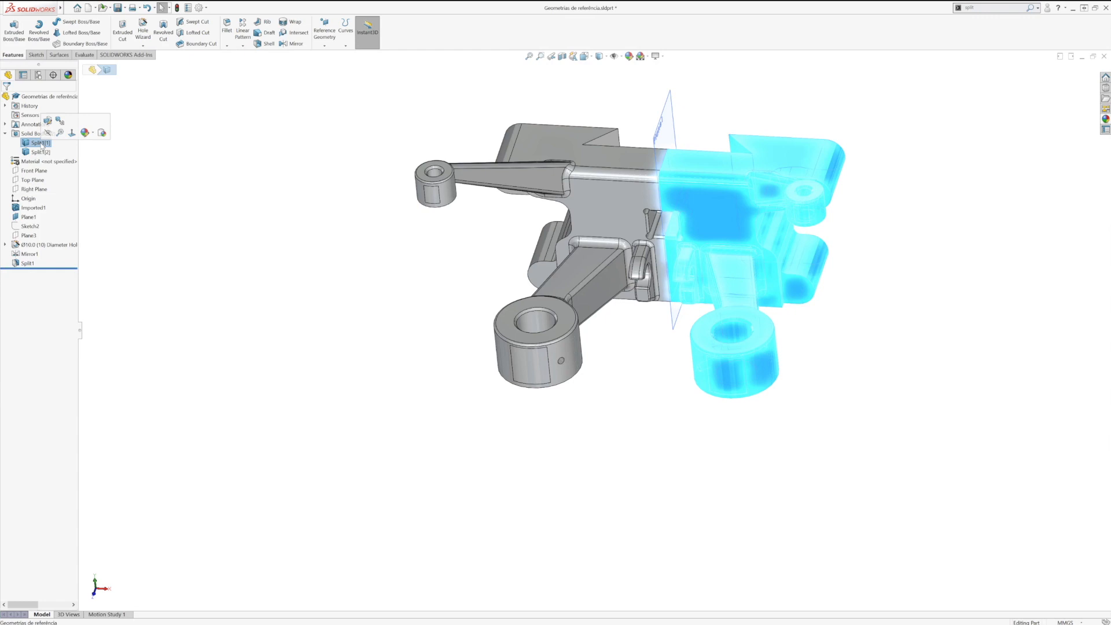
left_click(40, 153)
left_click(36, 144)
left_click(37, 153)
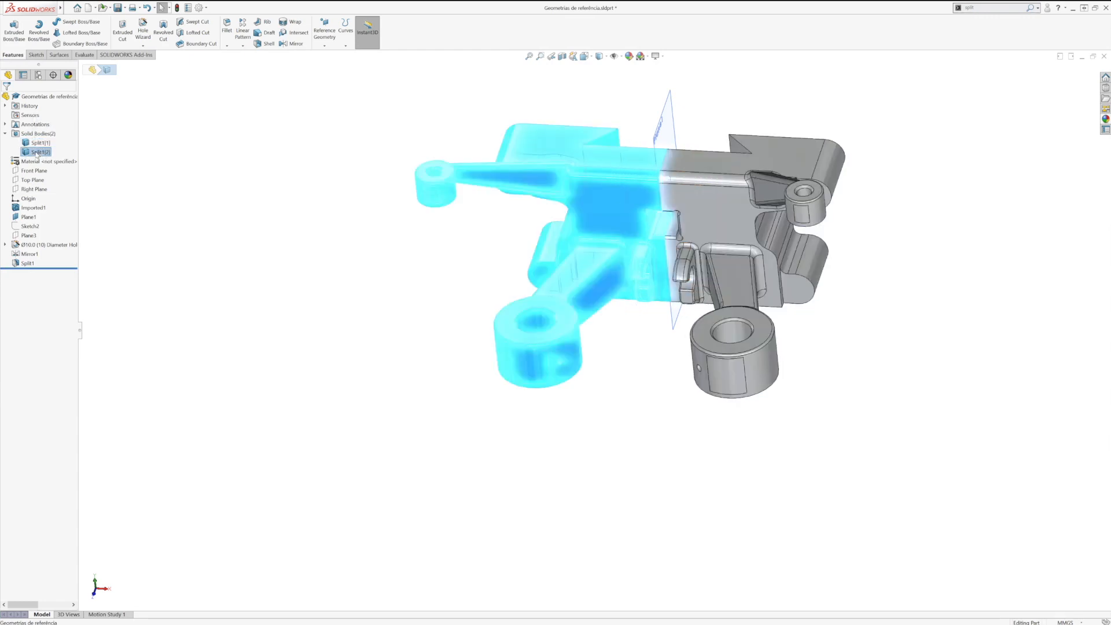
Step: Try inserting the Split1[2] body into a new part with the base part's units, and cancel saving it
right_click(37, 153)
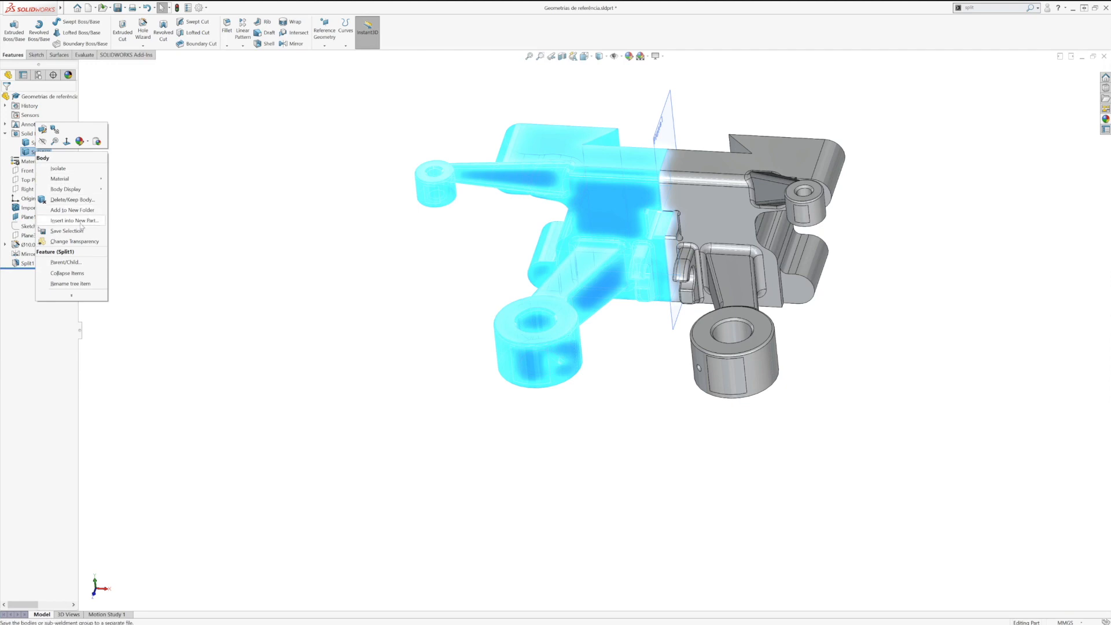
left_click(71, 220)
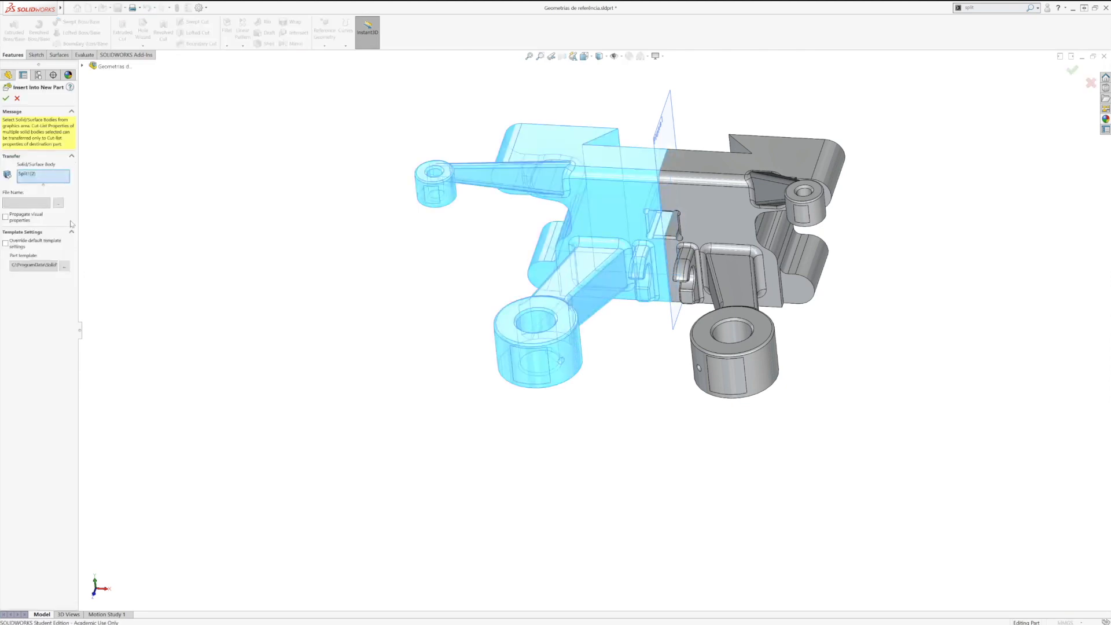
left_click(6, 99)
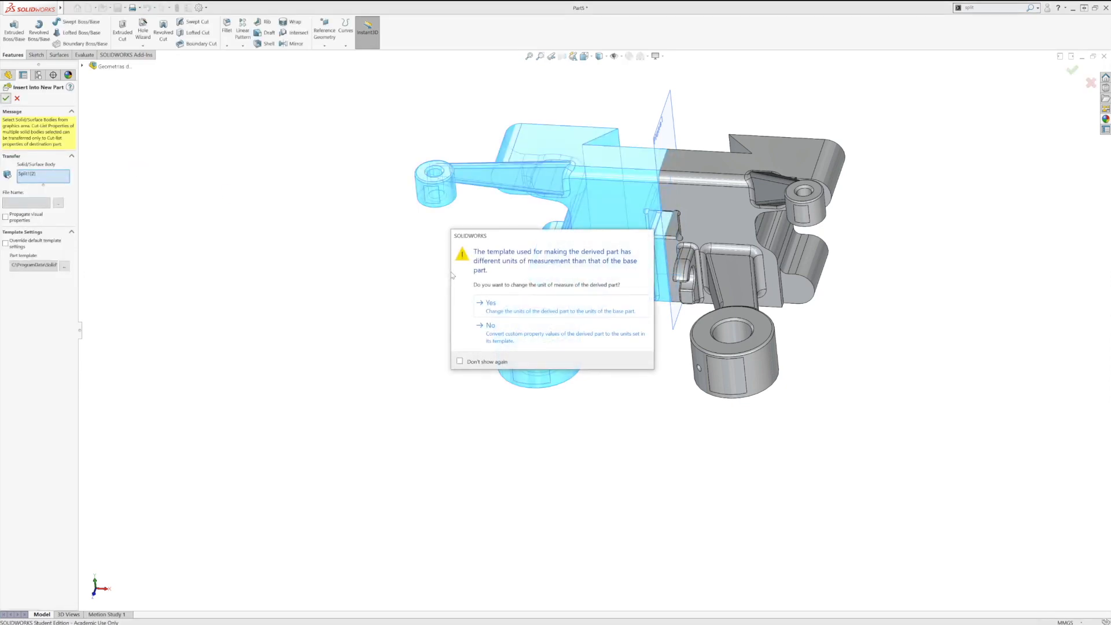
left_click(506, 306)
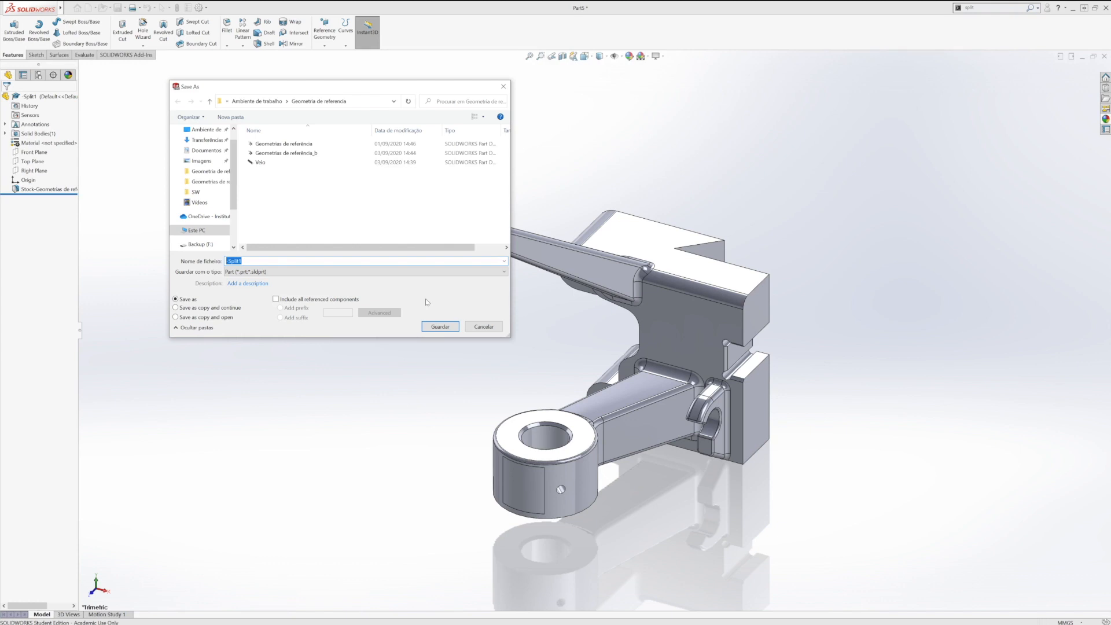
left_click(483, 326)
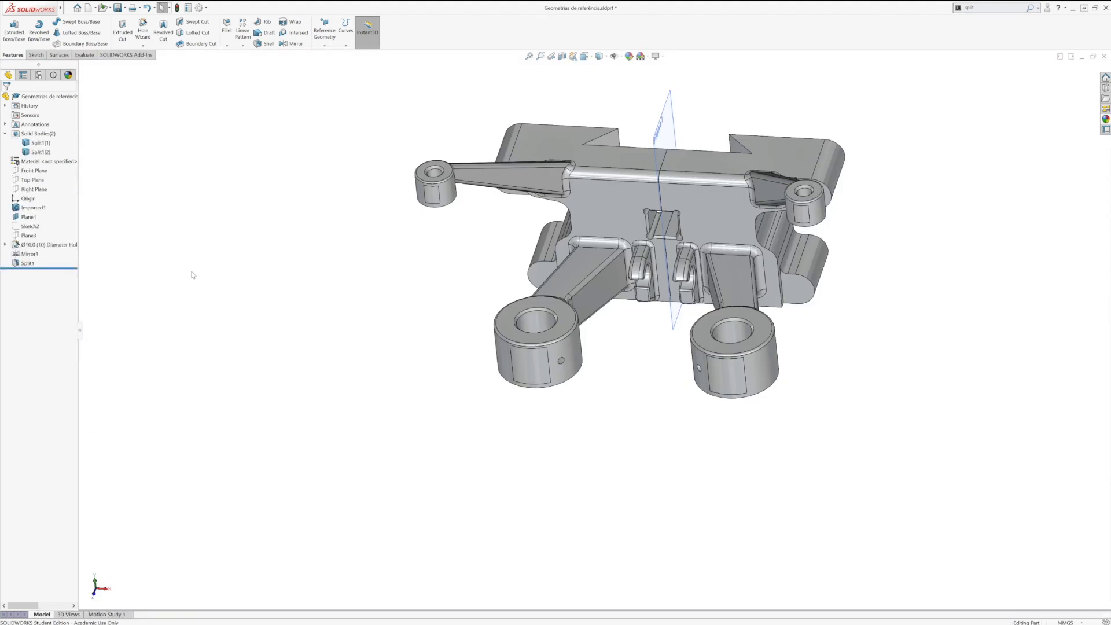
Step: Delete the Split1 feature
left_click(27, 263)
key("Delete")
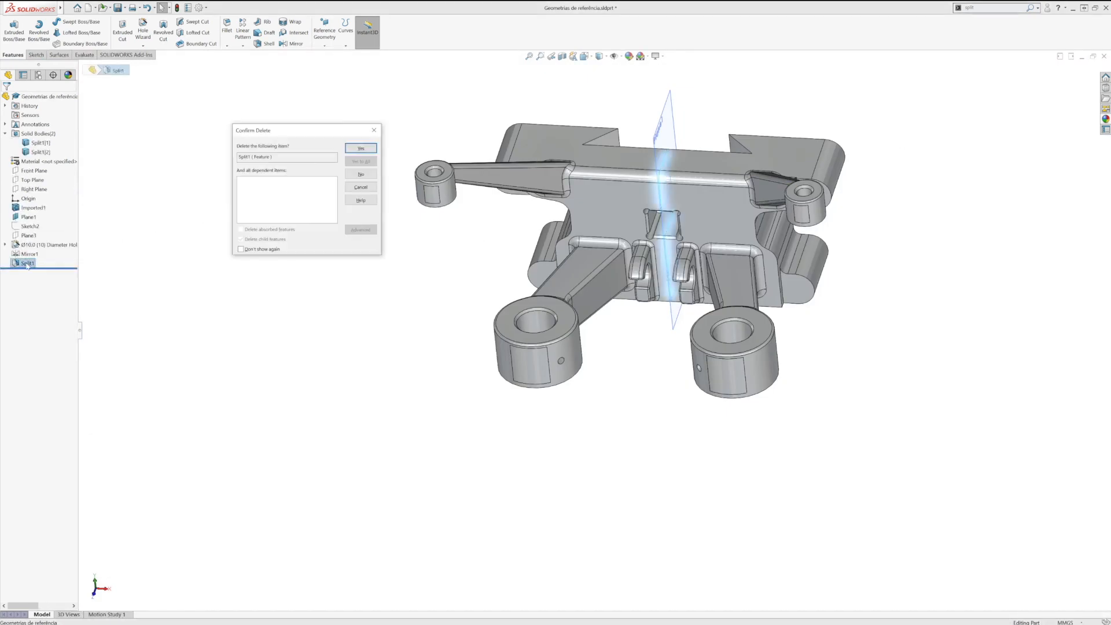
left_click(358, 149)
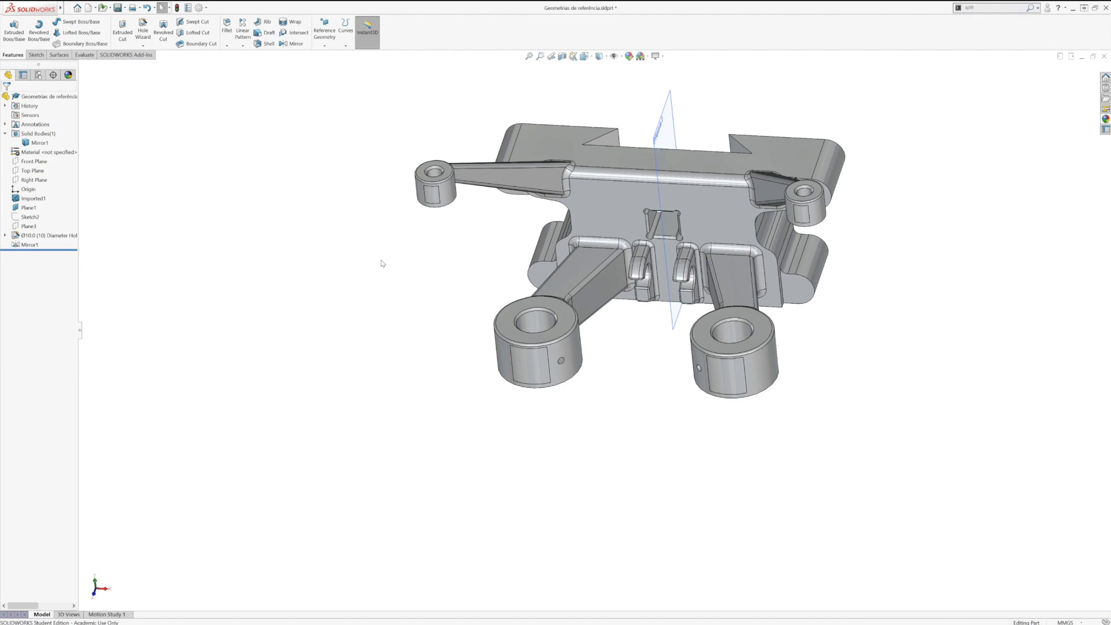
Step: Sketch a small closed spline on the top face of the base block near its far end, and exit the sketch
key("ctrl+7")
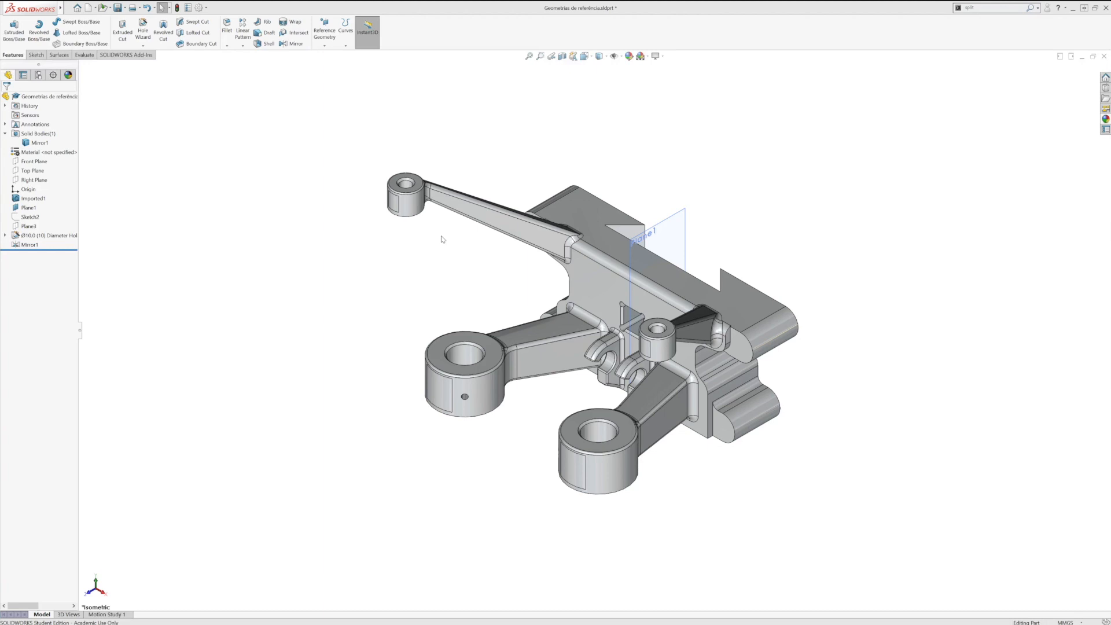
left_click(36, 54)
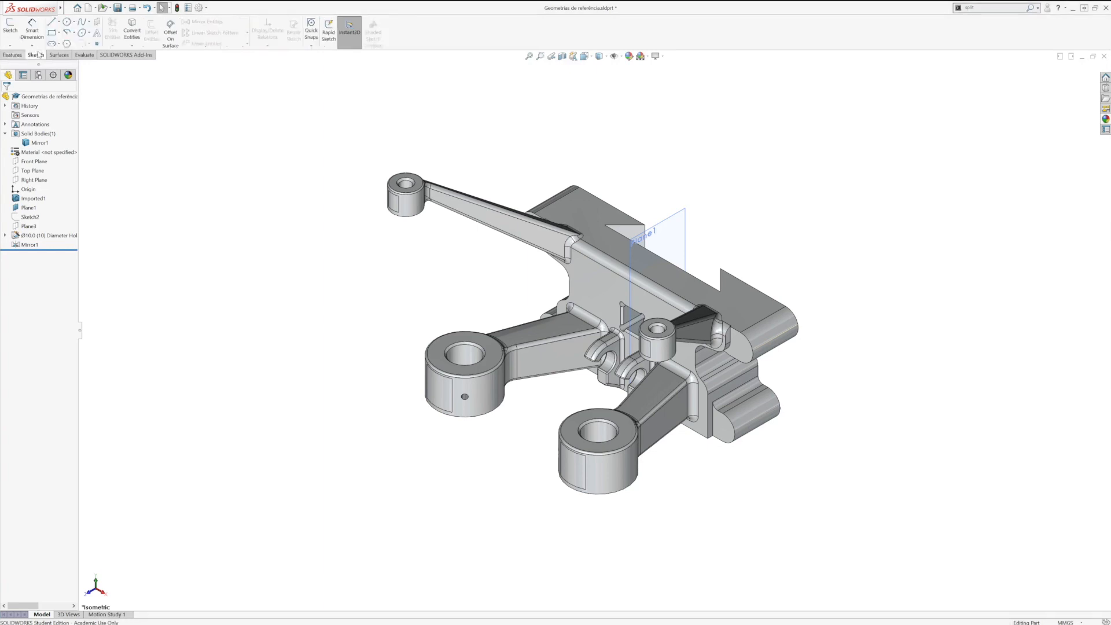
left_click(20, 28)
left_click(584, 216)
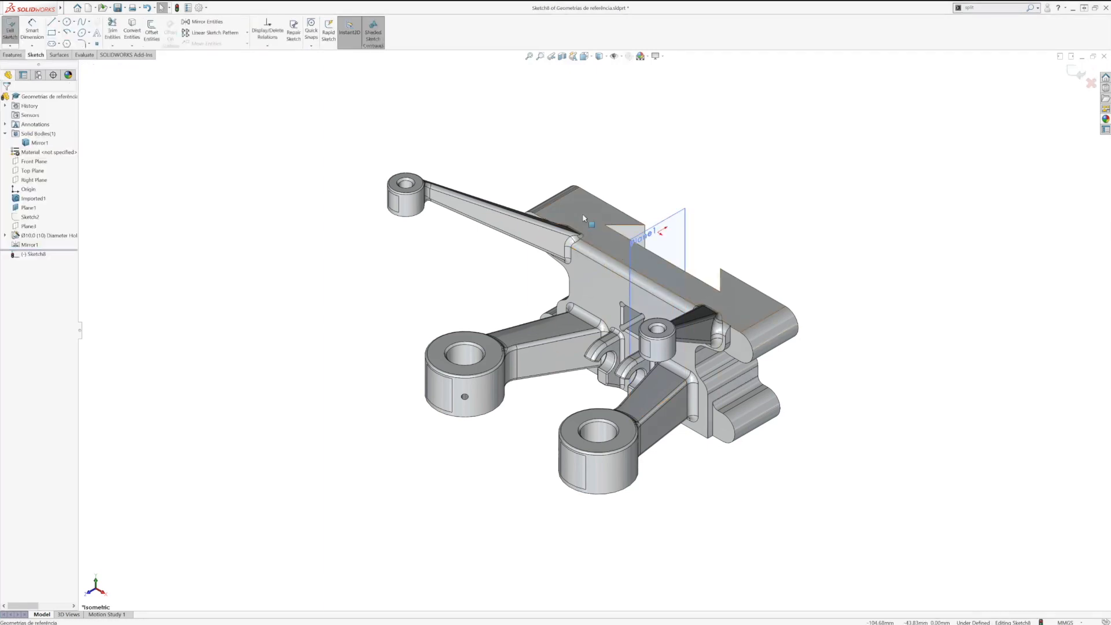
left_click(82, 22)
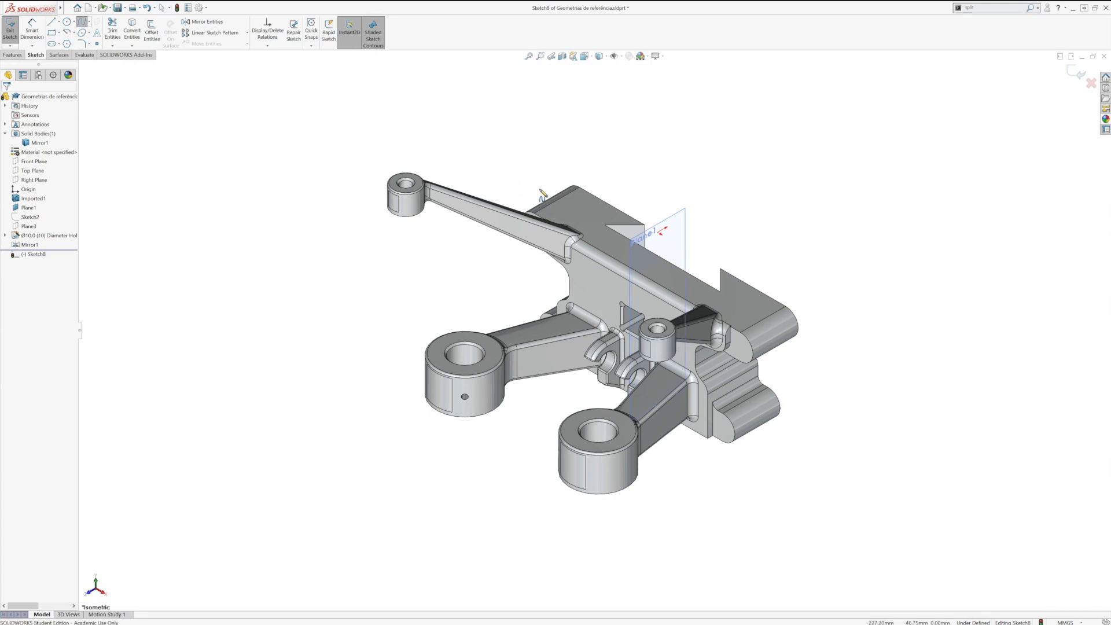
left_click(571, 213)
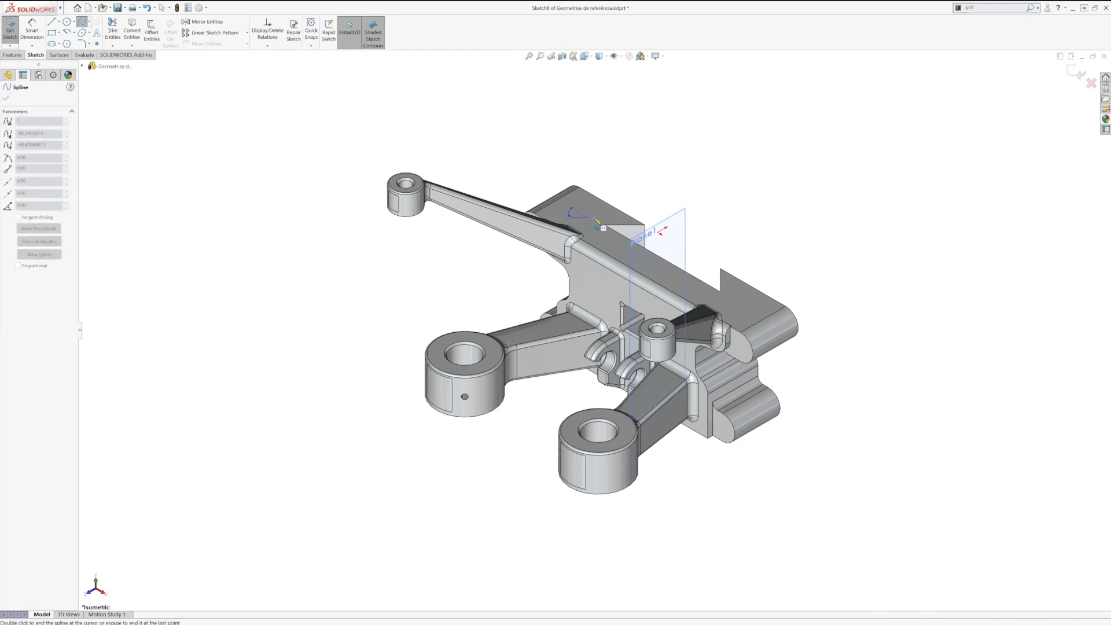
left_click(571, 208)
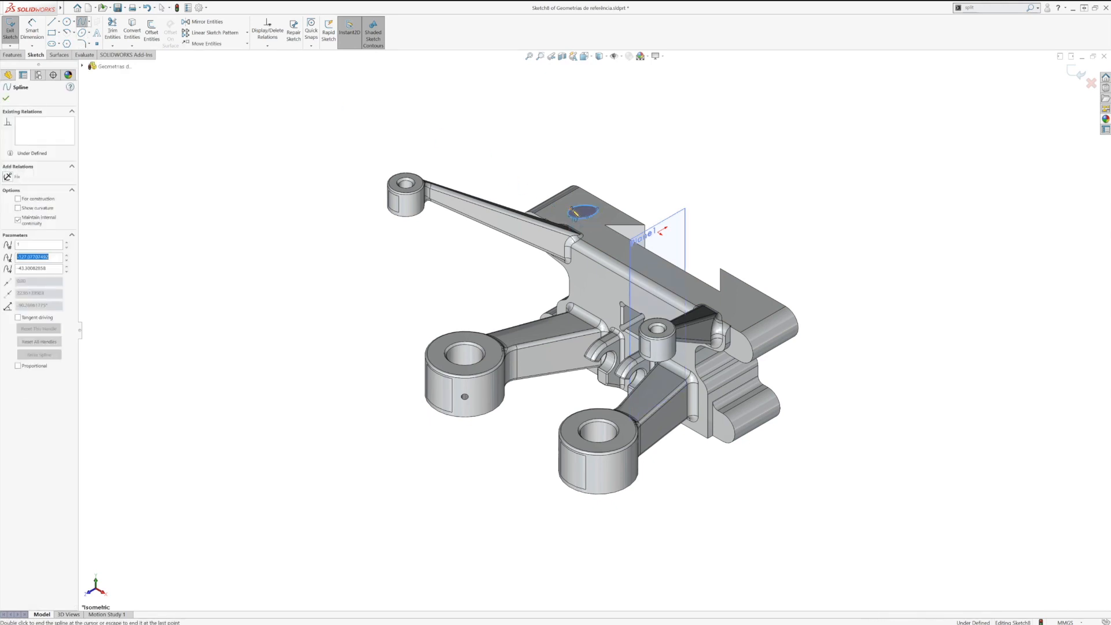
left_click(7, 99)
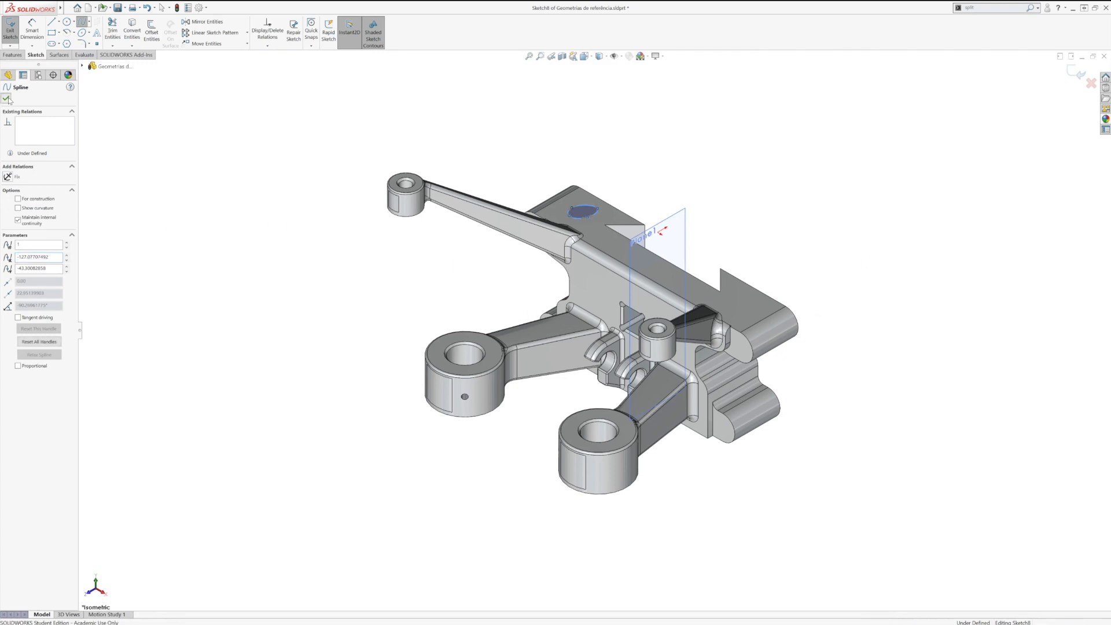
left_click(1075, 72)
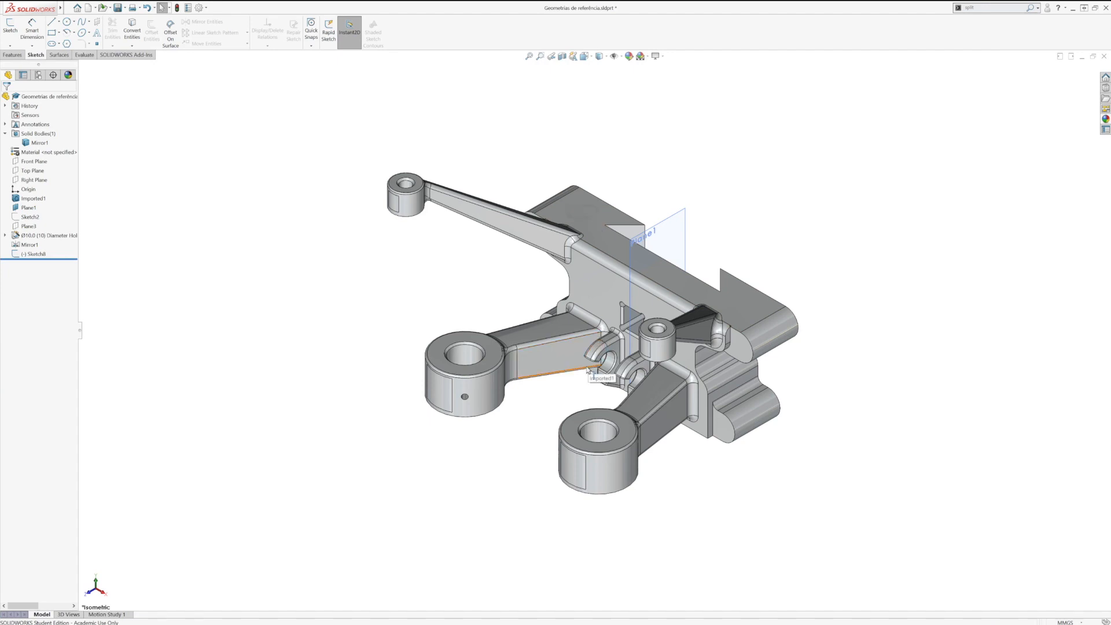
Step: Change the sketch plane of the closed-spline sketch to the underside face of the base block
middle_click_drag(523, 421, 575, 294)
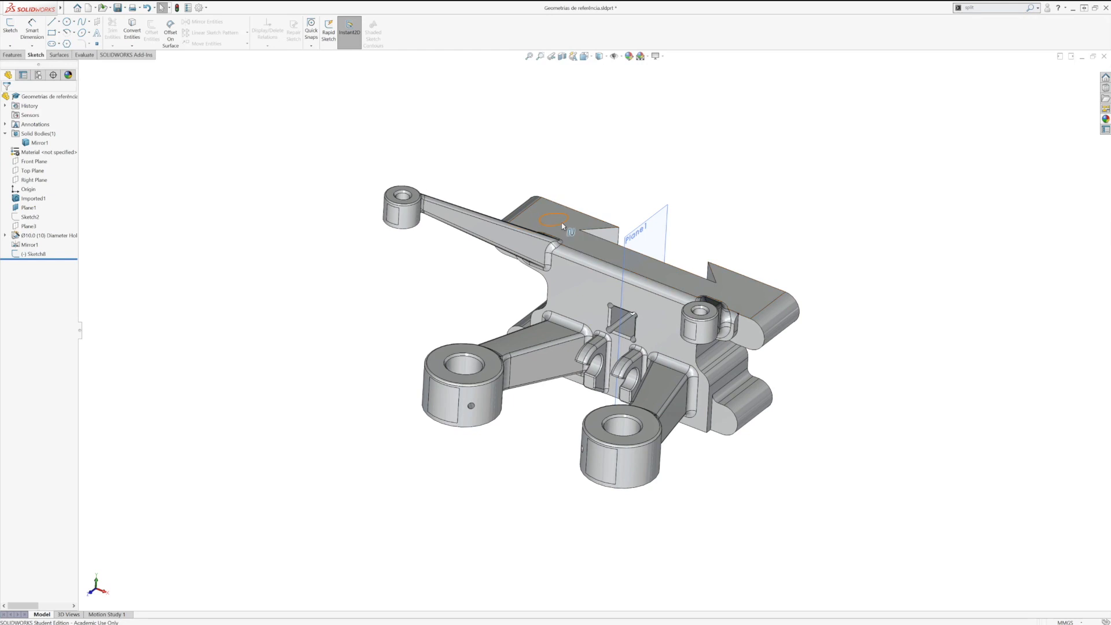
left_click(26, 254)
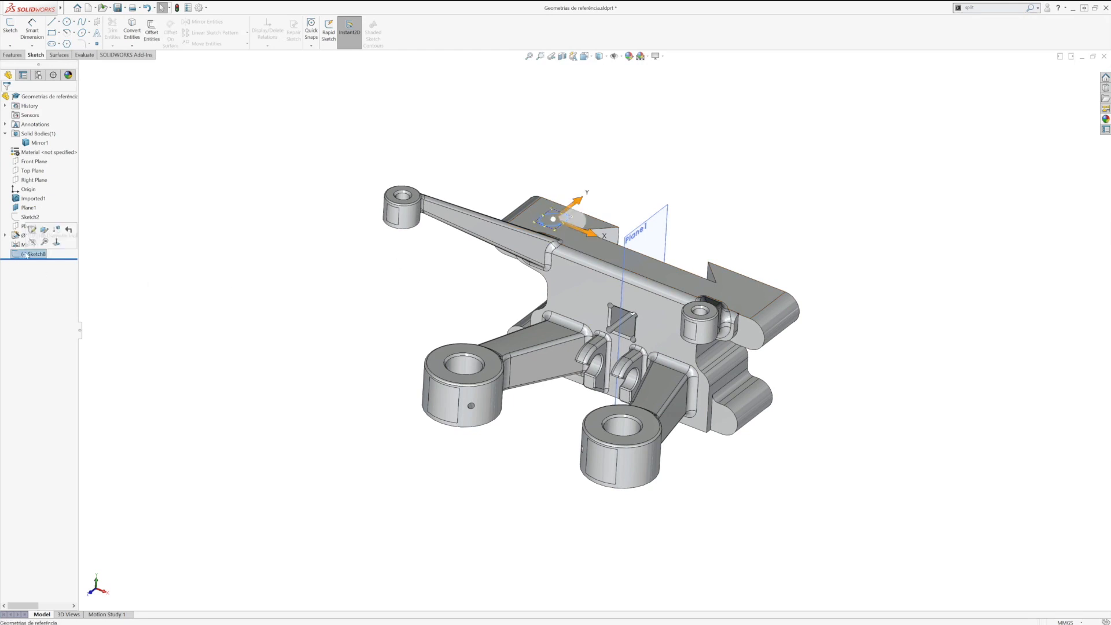
left_click(44, 232)
middle_click_drag(429, 434, 467, 432)
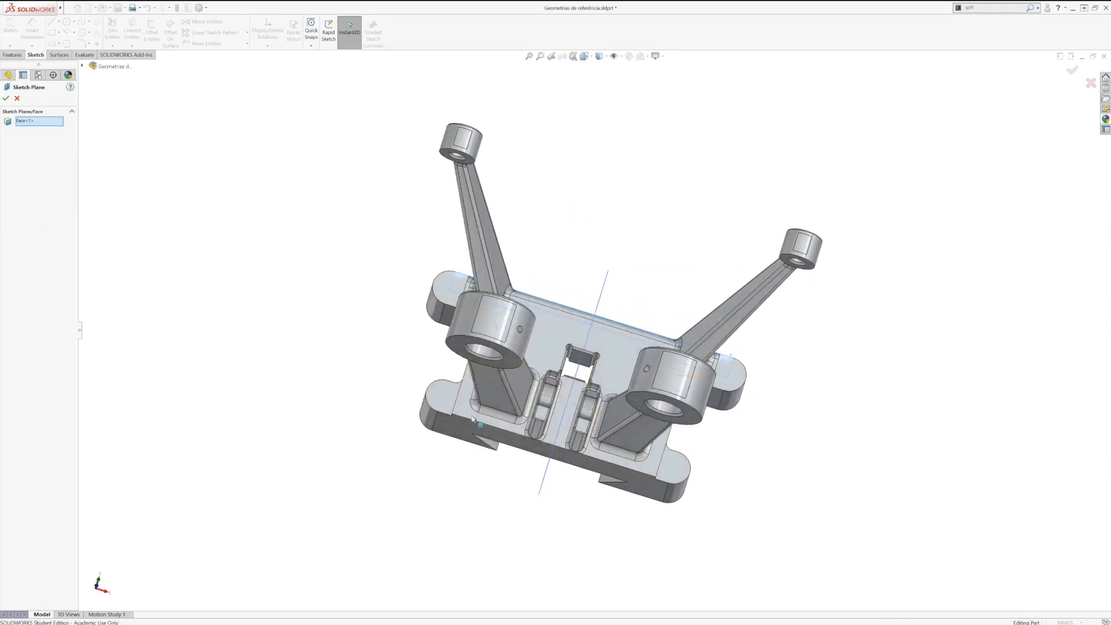
left_click(466, 432)
left_click(5, 99)
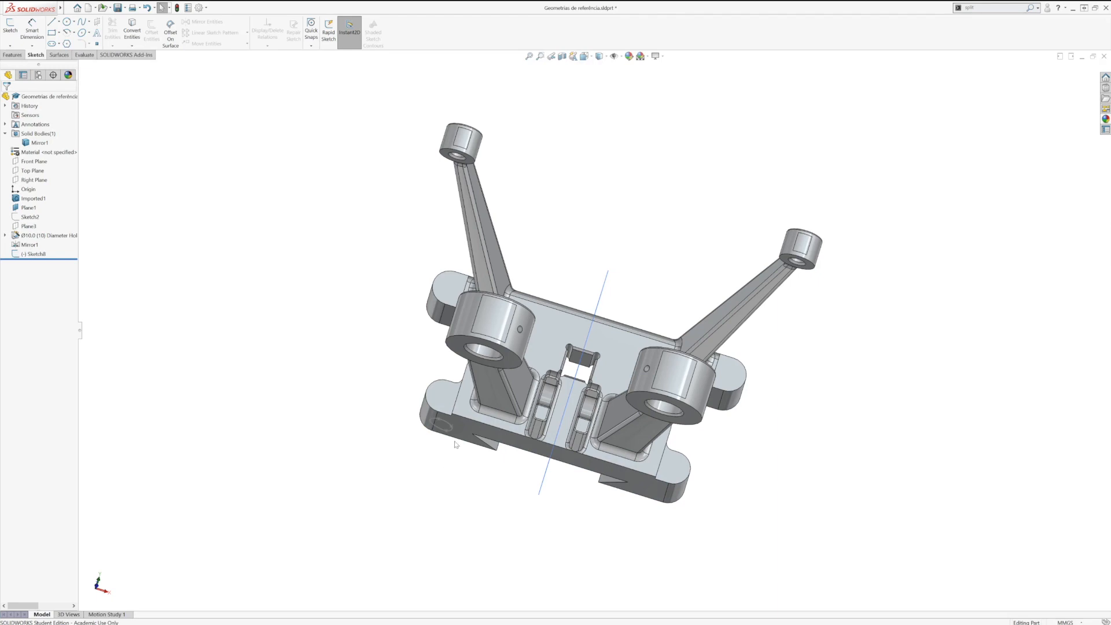
Step: Examine the points at the two ends of the long upper arm and view the part from the side
middle_click_drag(460, 454, 372, 576)
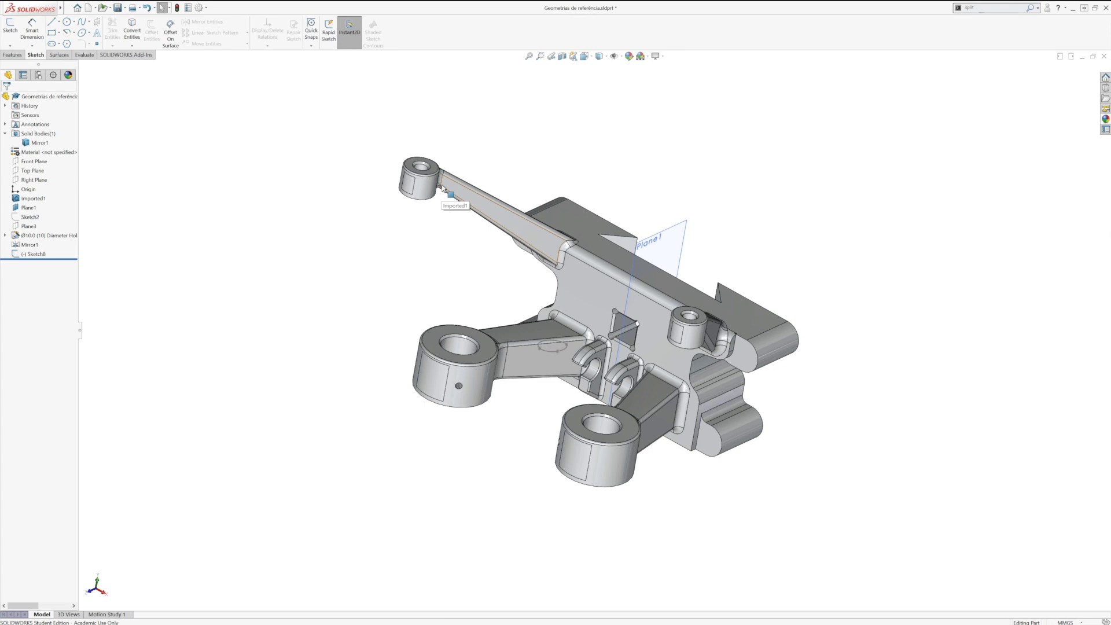
scroll(443, 192, "down", 3)
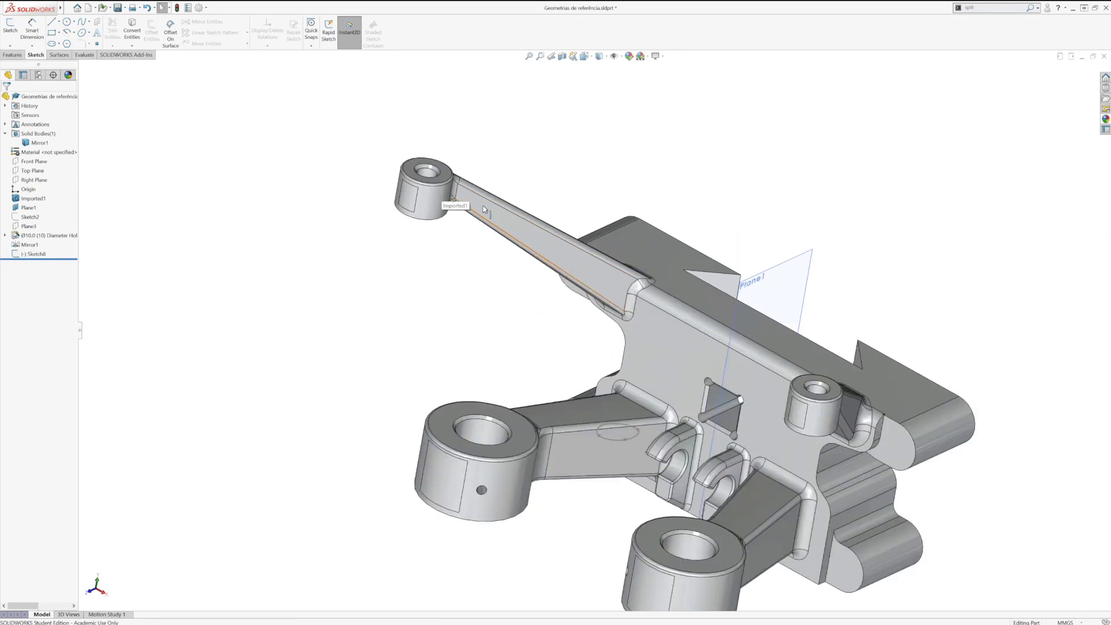
left_click(455, 206)
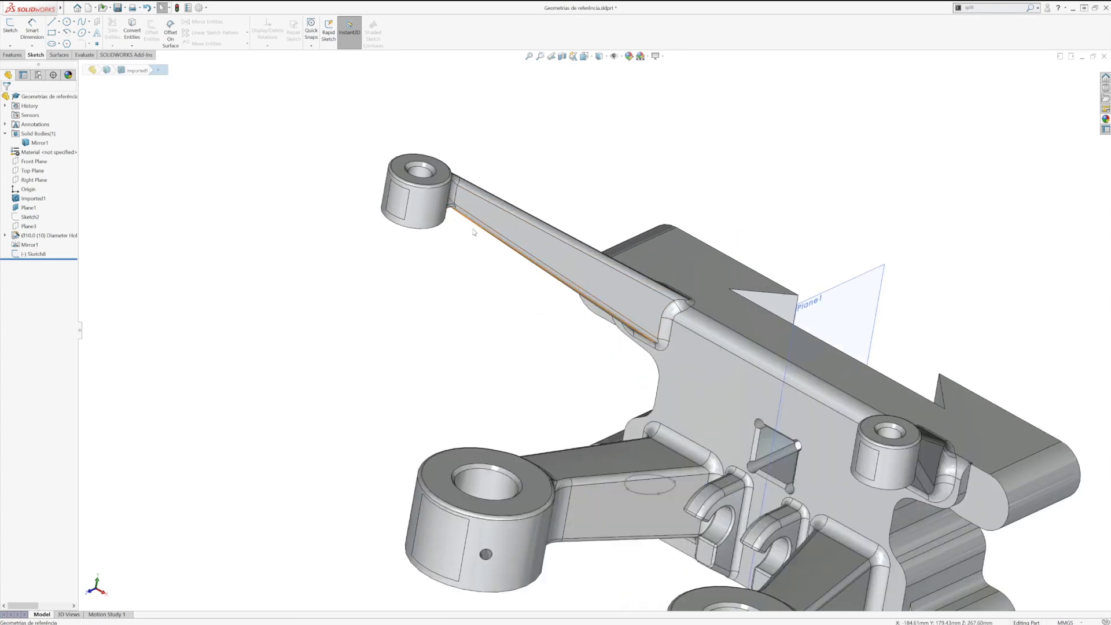
left_click(681, 313, "ctrl")
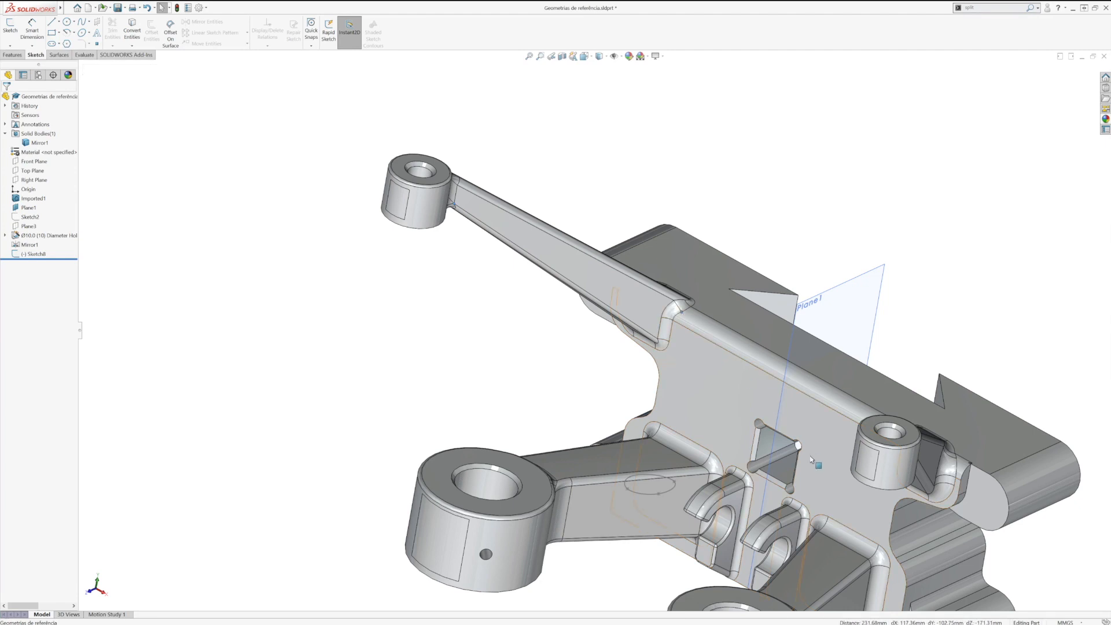
scroll(807, 494, "down", 2)
scroll(807, 495, "up", 4)
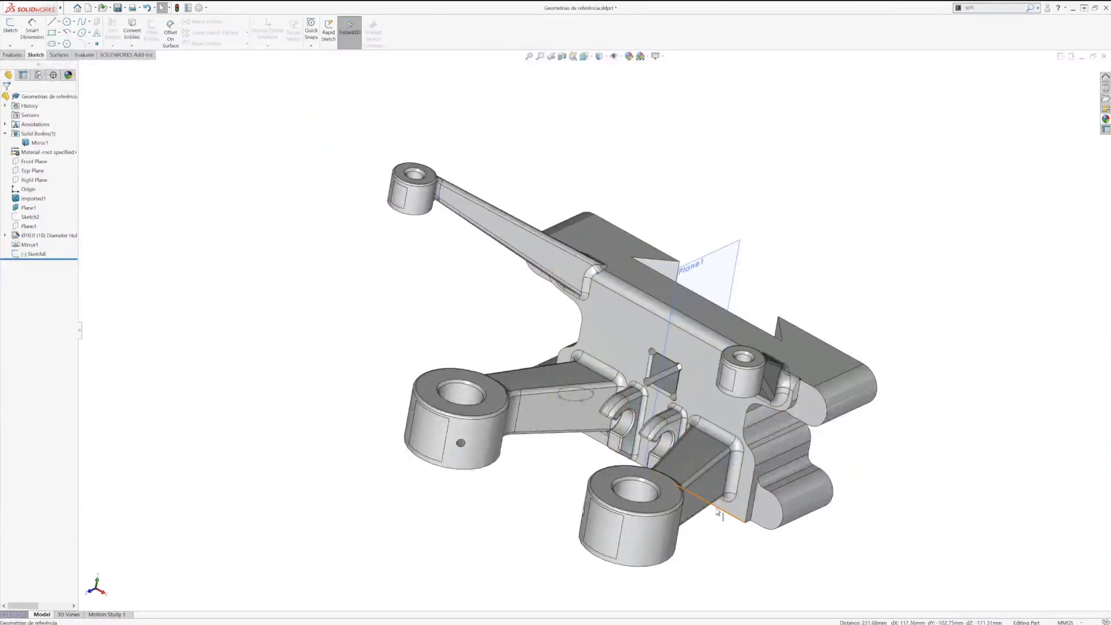
middle_click_drag(721, 515, 616, 489)
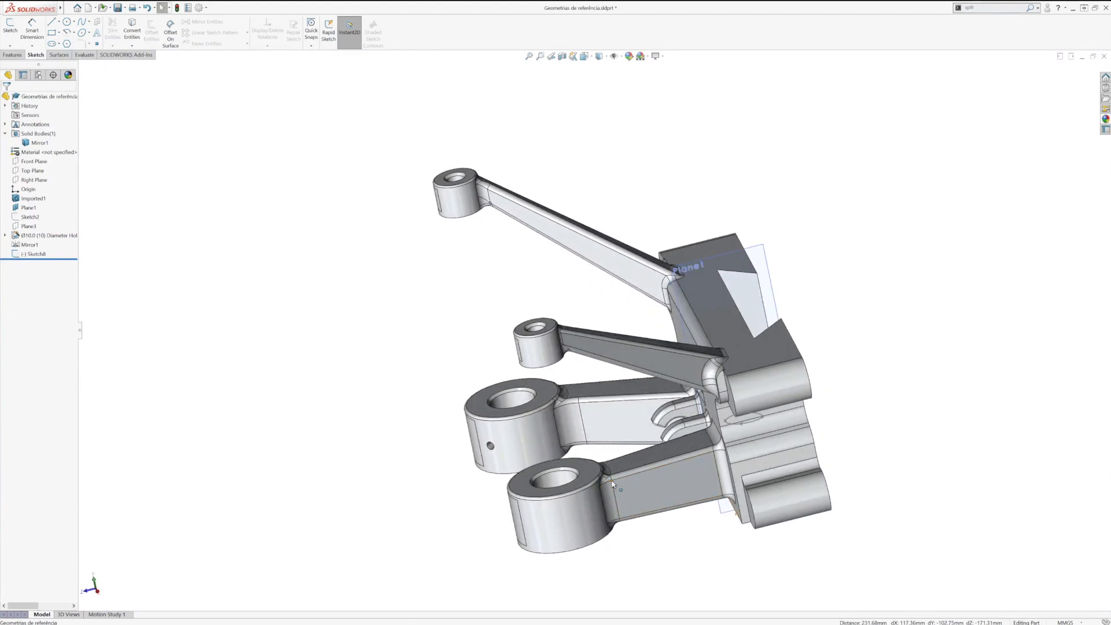
Step: Create a reference plane through three vertices, including those at the ends of the long upper arm, and enlarge its display outline
middle_click_drag(500, 455, 563, 491)
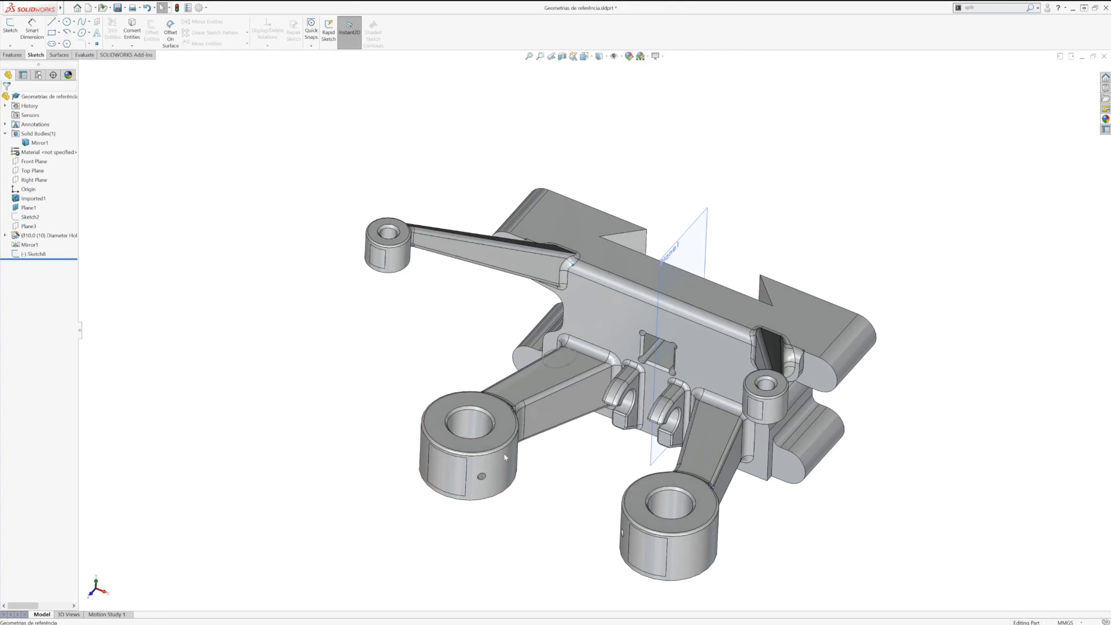
left_click(12, 54)
left_click(322, 46)
left_click(325, 55)
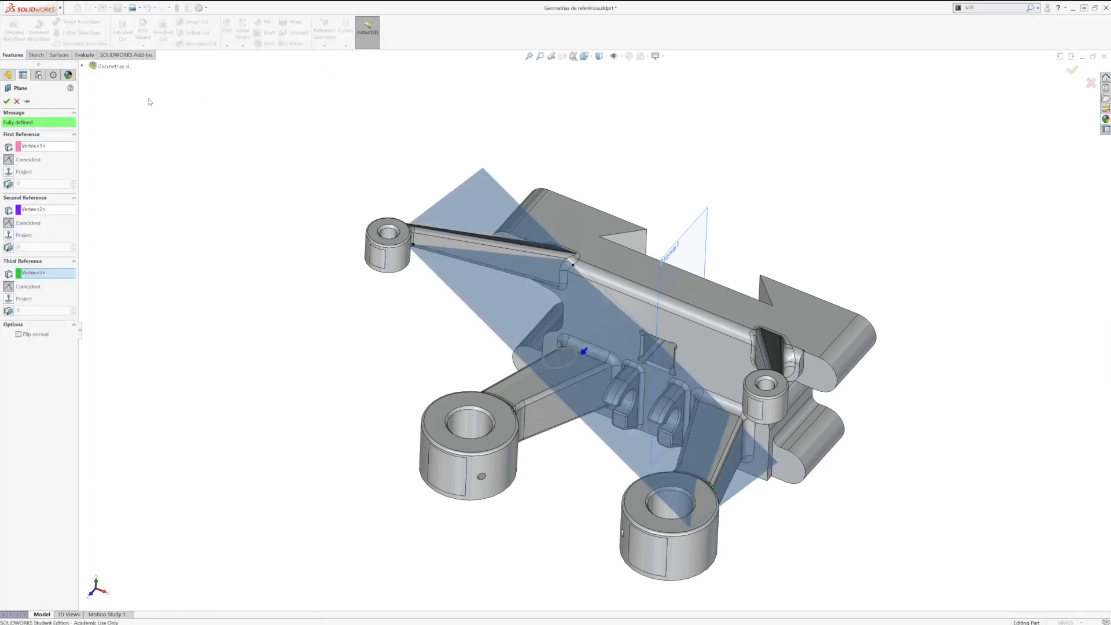
left_click(6, 101)
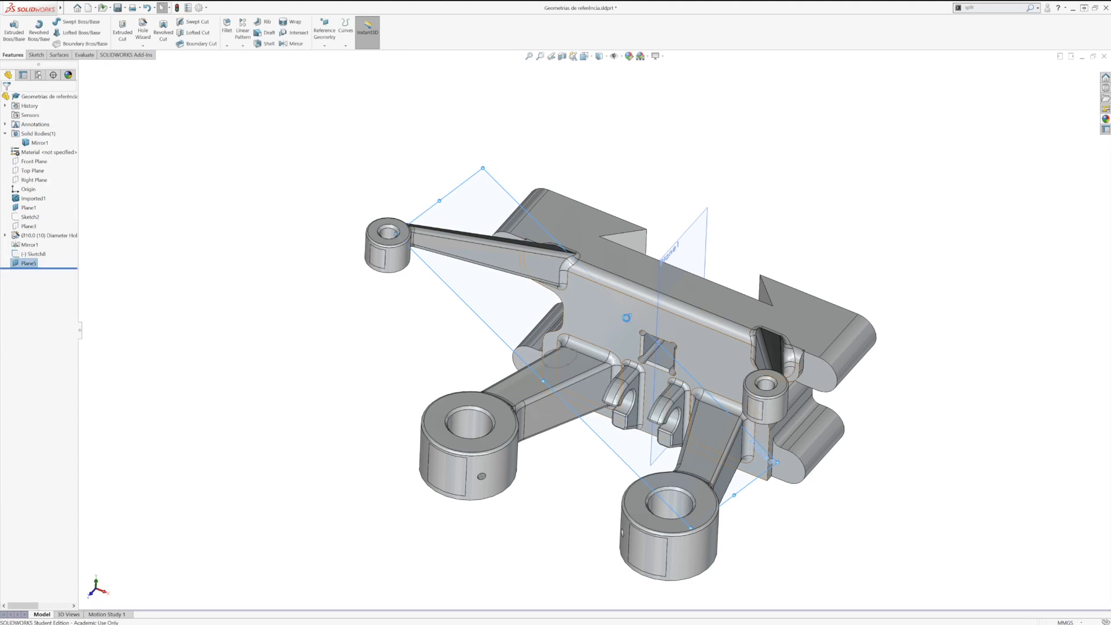
left_click_drag(630, 315, 754, 221)
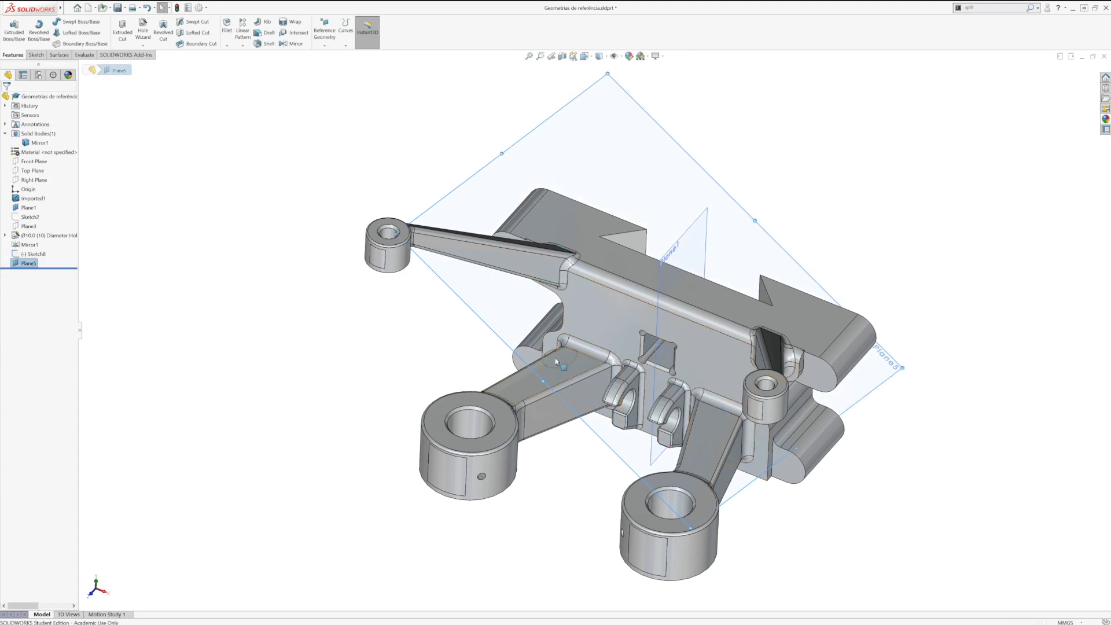
left_click(415, 353)
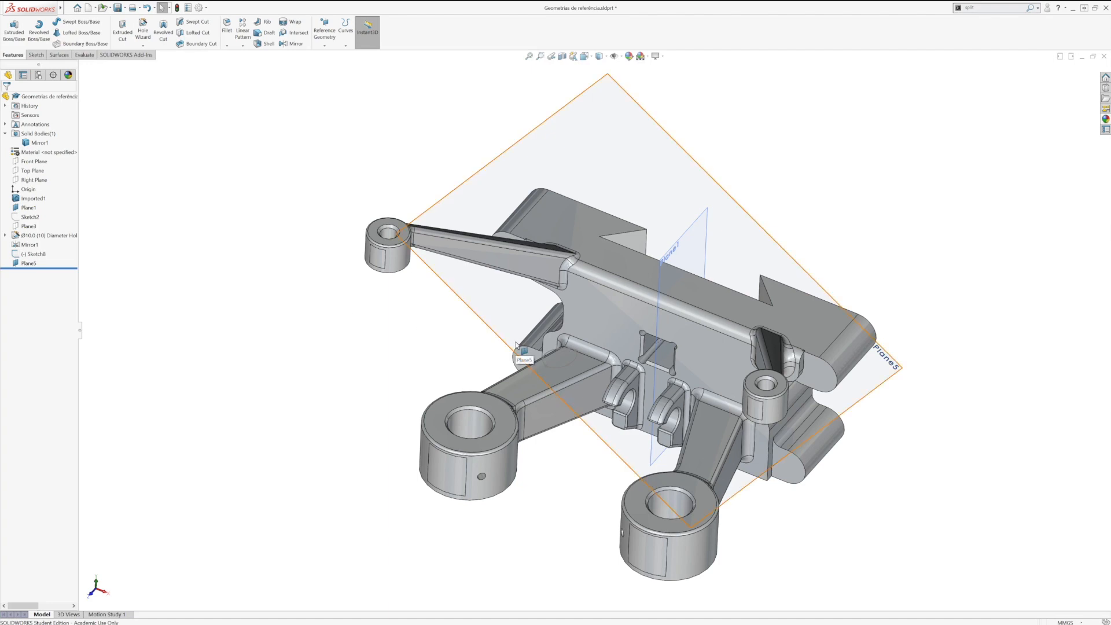
left_click(36, 254)
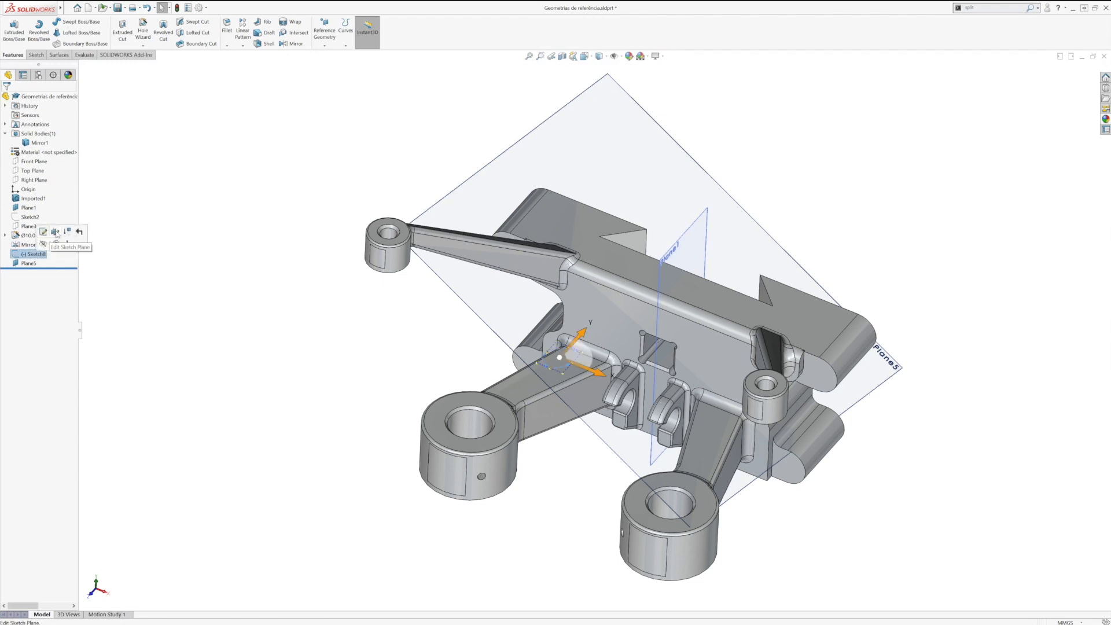
left_click(55, 232)
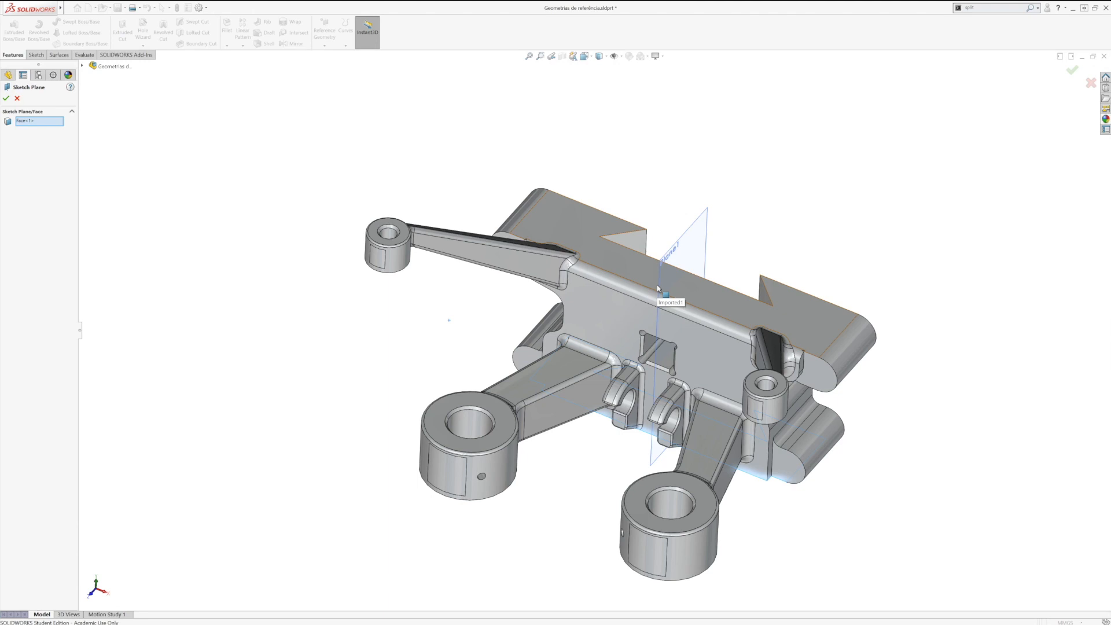
left_click(17, 98)
Step: Move the closed-spline sketch below the new three-point plane in the feature order and set that plane as its sketch plane
left_click_drag(40, 255, 39, 259)
left_click(23, 264)
left_click(16, 287)
left_click(14, 263)
left_click(37, 242)
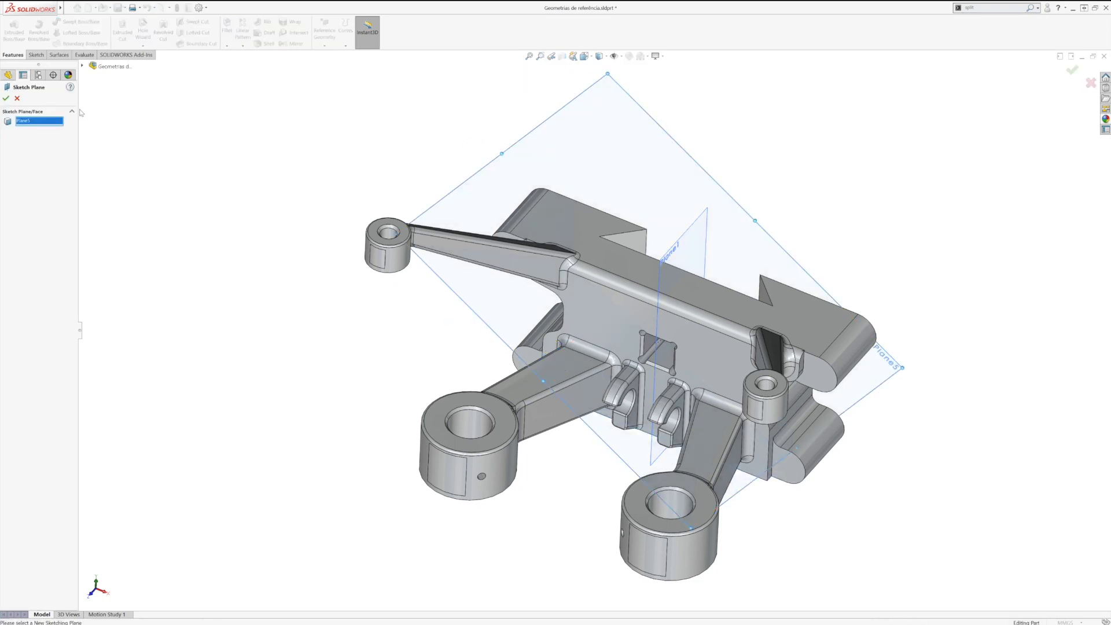
left_click(6, 98)
Step: Examine the relocated spline sketch on the inclined plane from several angles and from the front
mouse_move(384, 292)
middle_mouse_down()
mouse_move(423, 245)
mouse_move(370, 277)
mouse_move(367, 350)
mouse_move(442, 323)
middle_mouse_up()
scroll(637, 425, "down", 5)
scroll(637, 425, "up", 8)
middle_click_drag(640, 441, 886, 370)
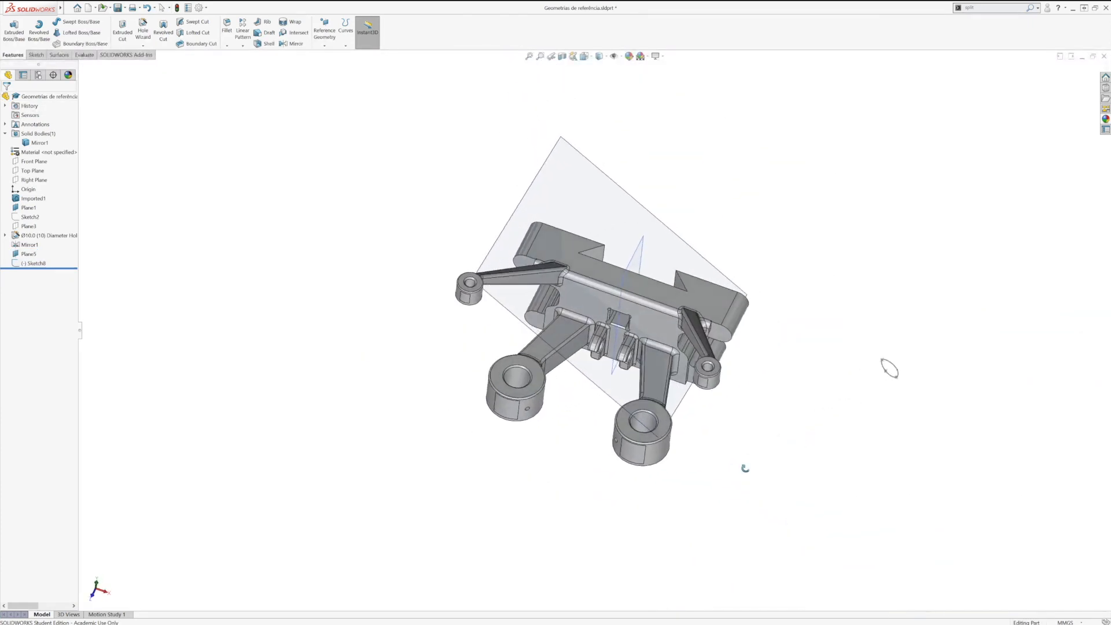
left_click(706, 259)
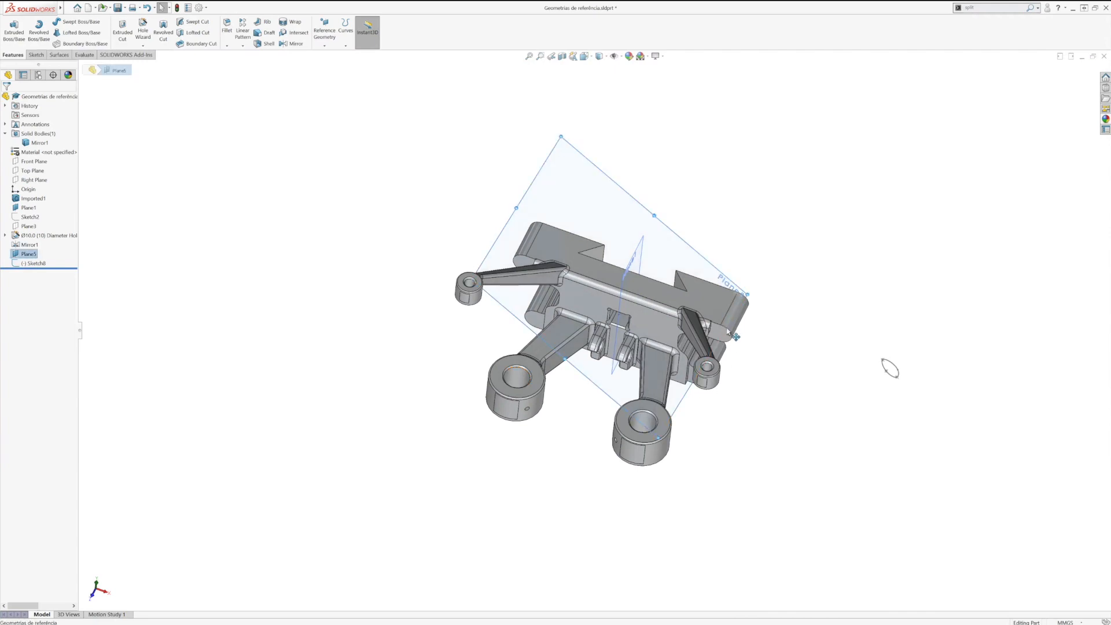
left_click_drag(703, 366, 897, 454)
left_click_drag(735, 286, 771, 230)
middle_click_drag(762, 308, 838, 431)
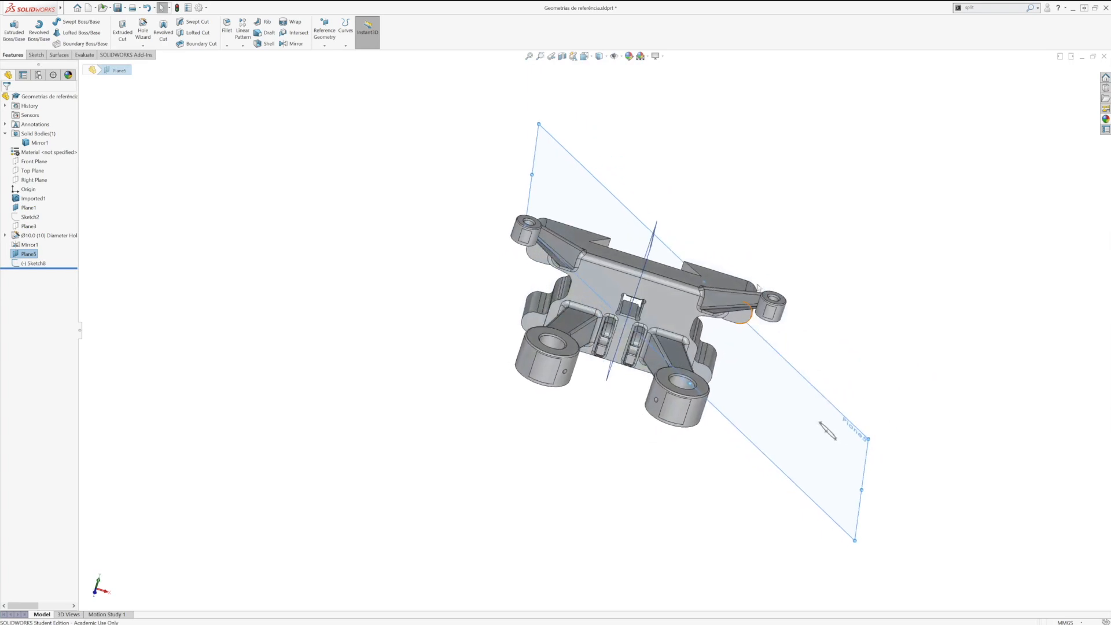
key("space")
left_click(859, 474)
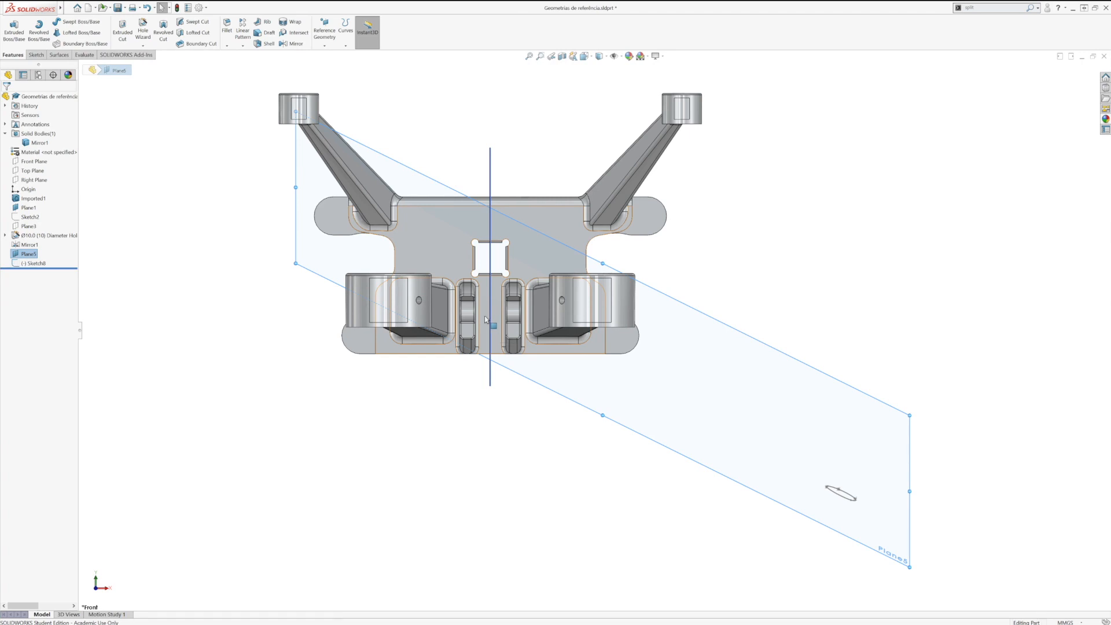
Step: Delete the inclined three-point plane together with the spline sketch that depends on it
left_click(688, 307)
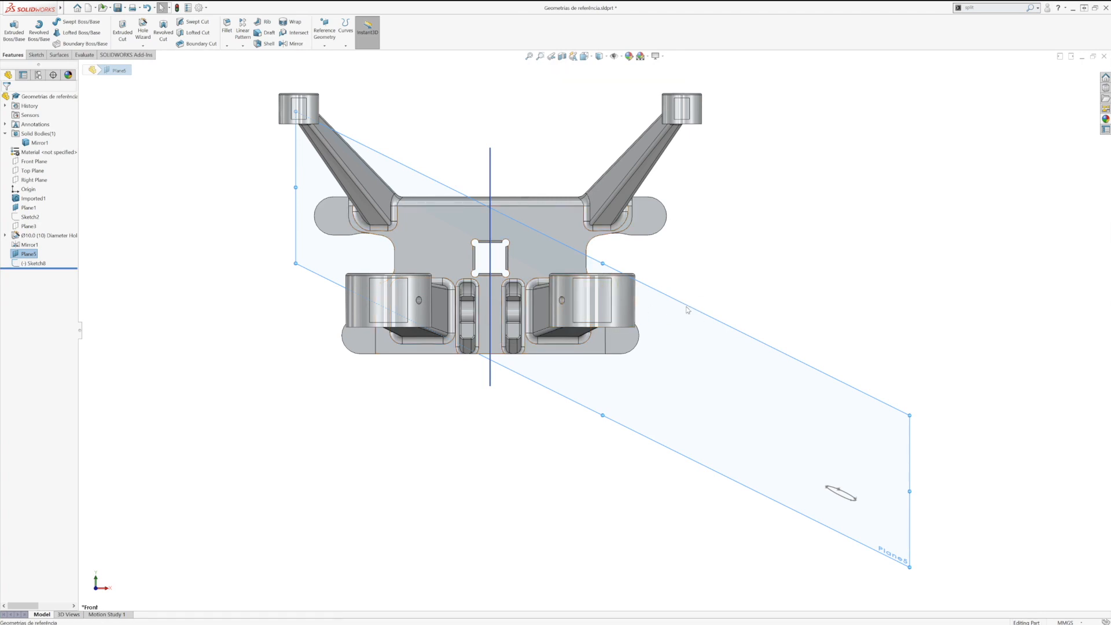
key("Delete")
left_click(360, 148)
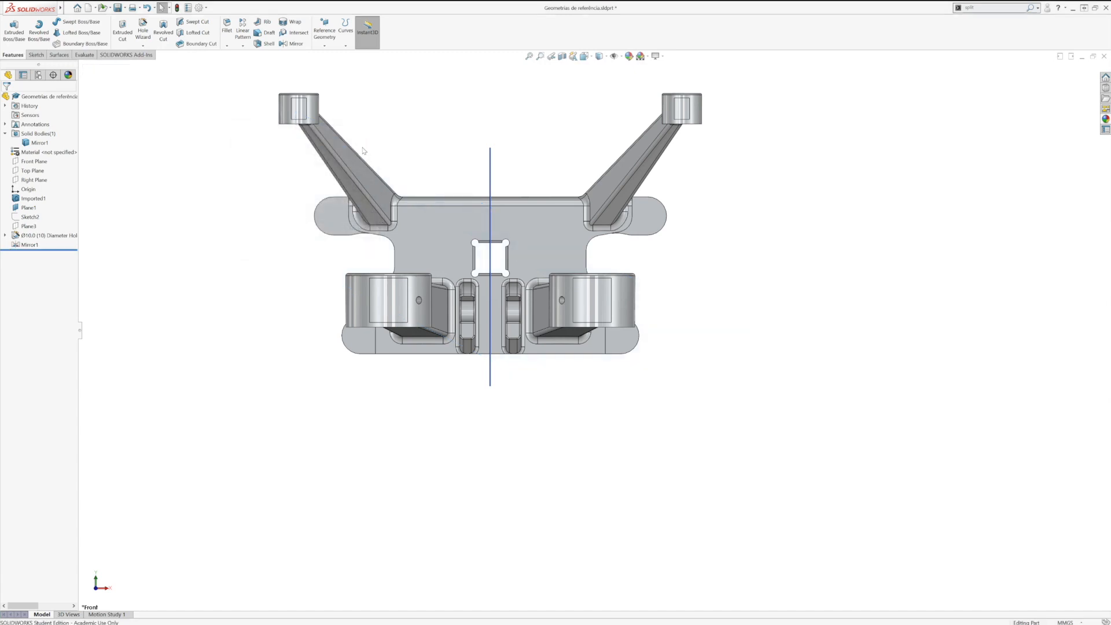
Step: Examine the large drilled boss and its central bore in isometric view and close up
middle_click_drag(651, 347, 550, 380)
key("space")
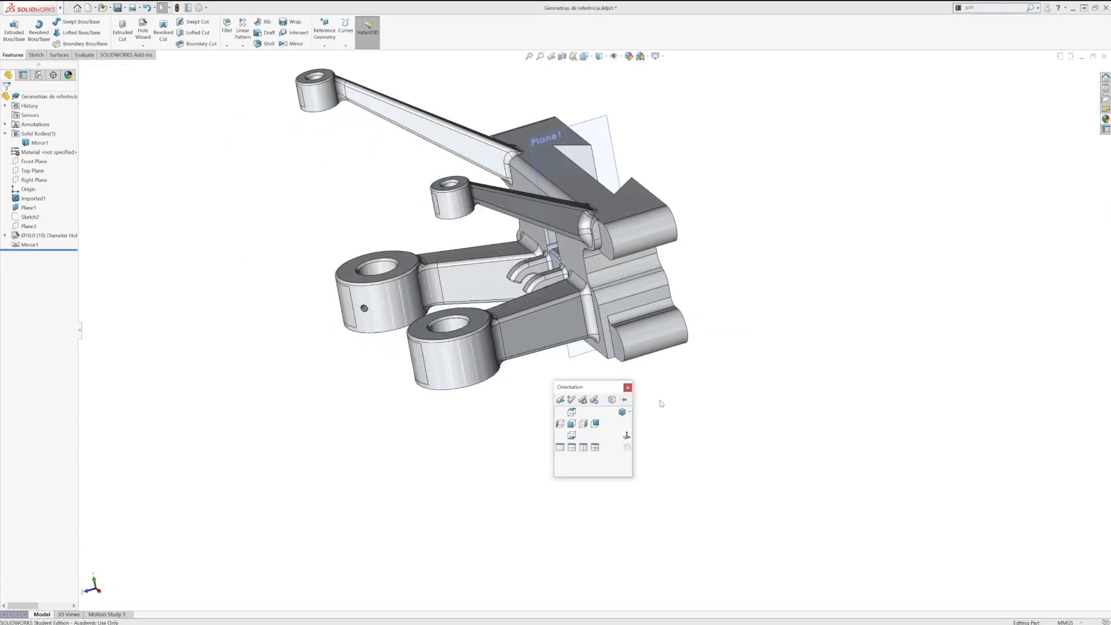
left_click(624, 413)
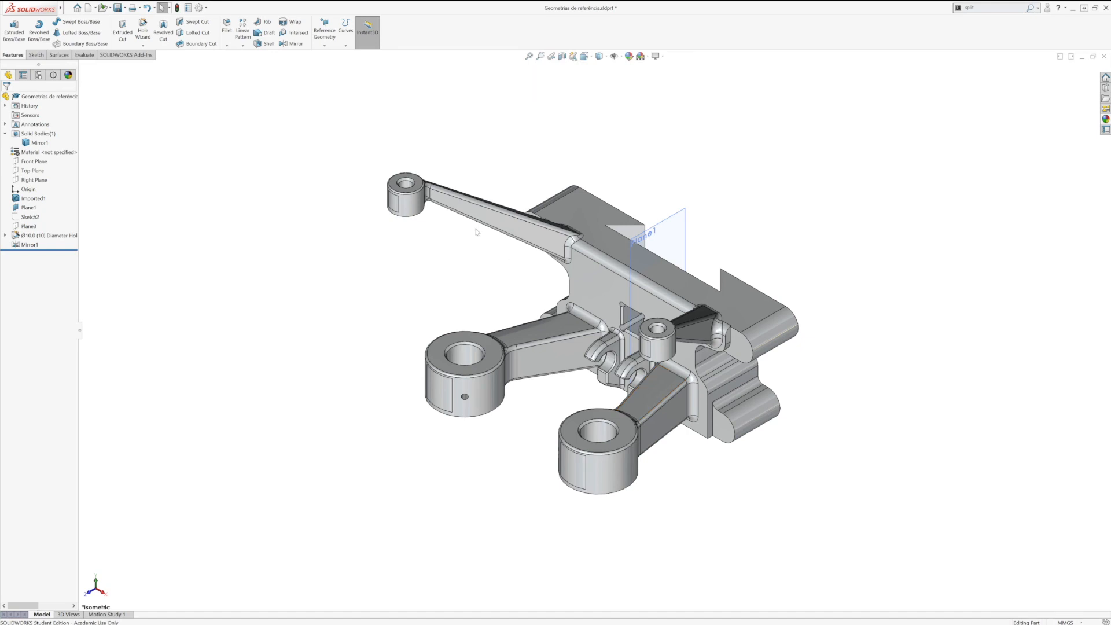
scroll(602, 356, "down", 4)
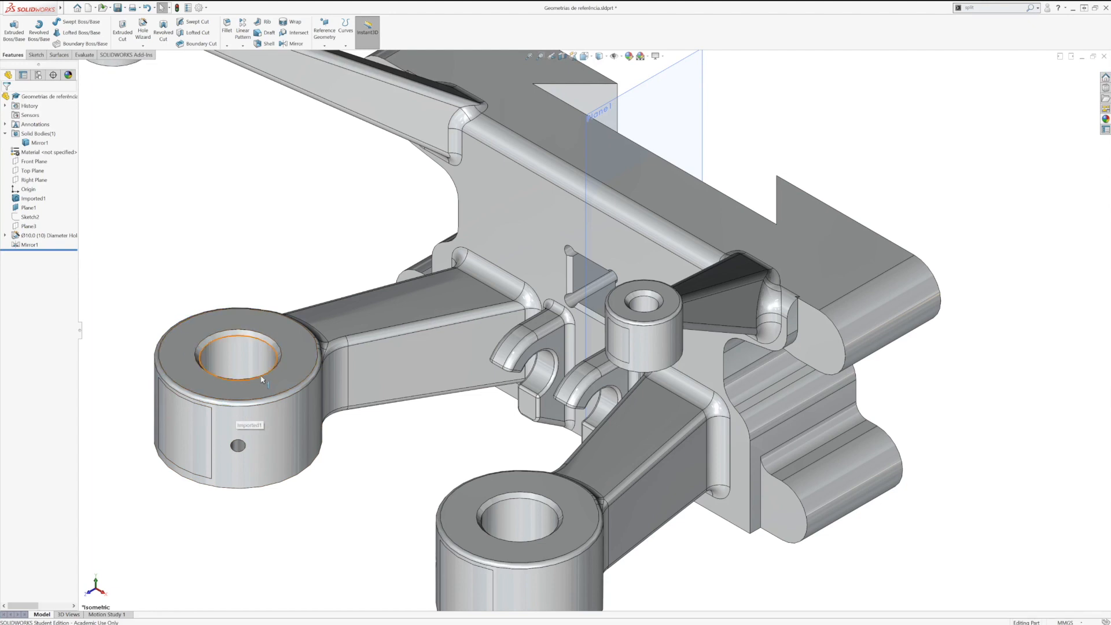
key("f")
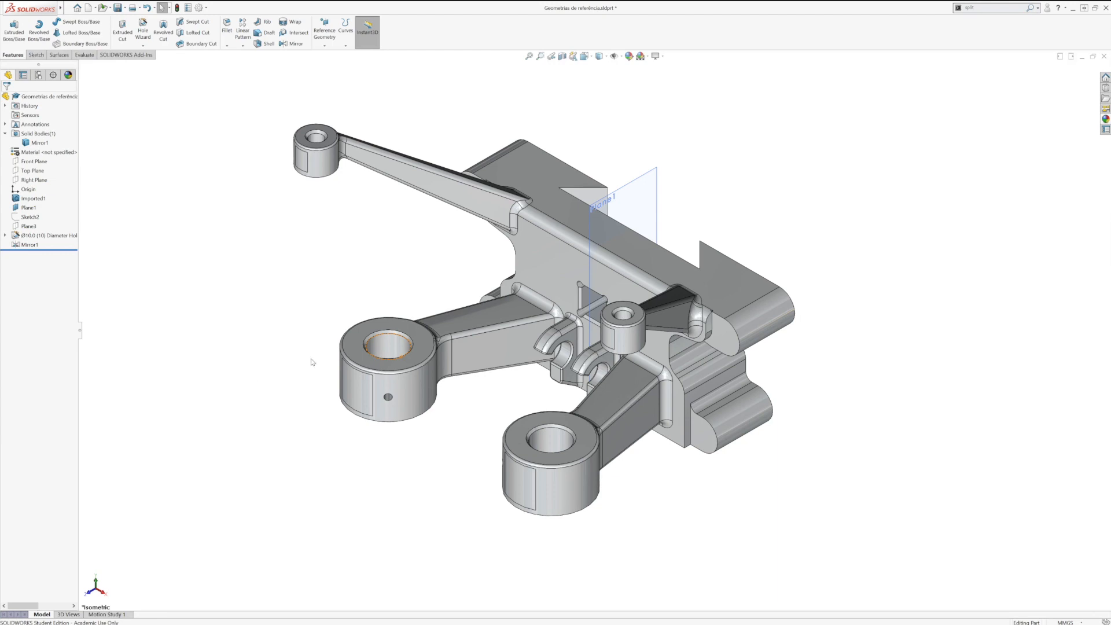
left_click(243, 46)
middle_click_drag(395, 350, 394, 390)
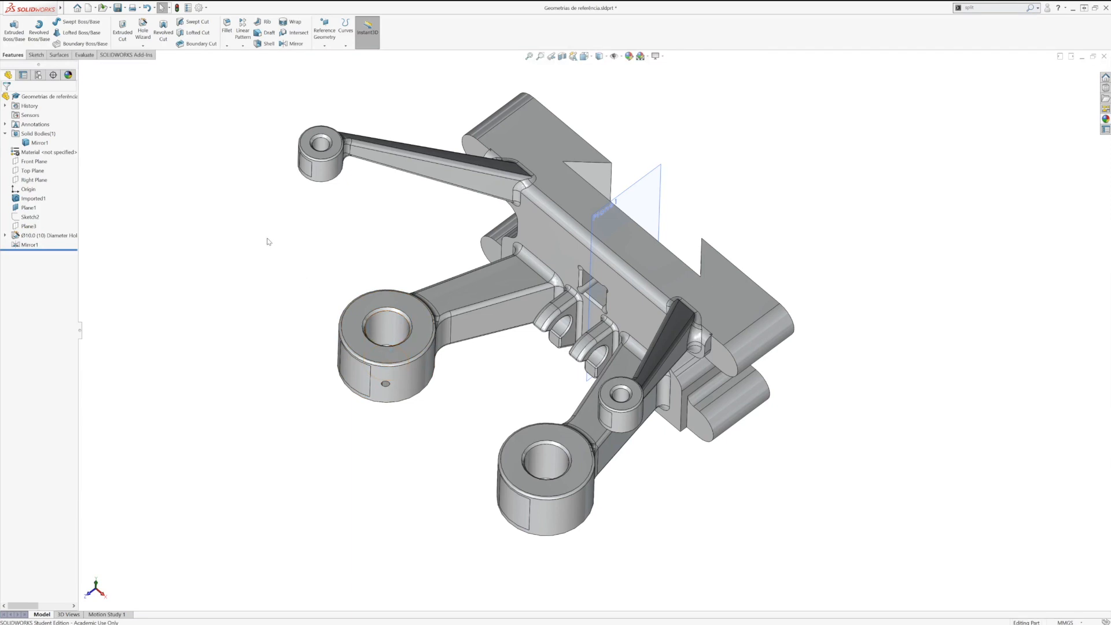
middle_click_drag(292, 317, 289, 265)
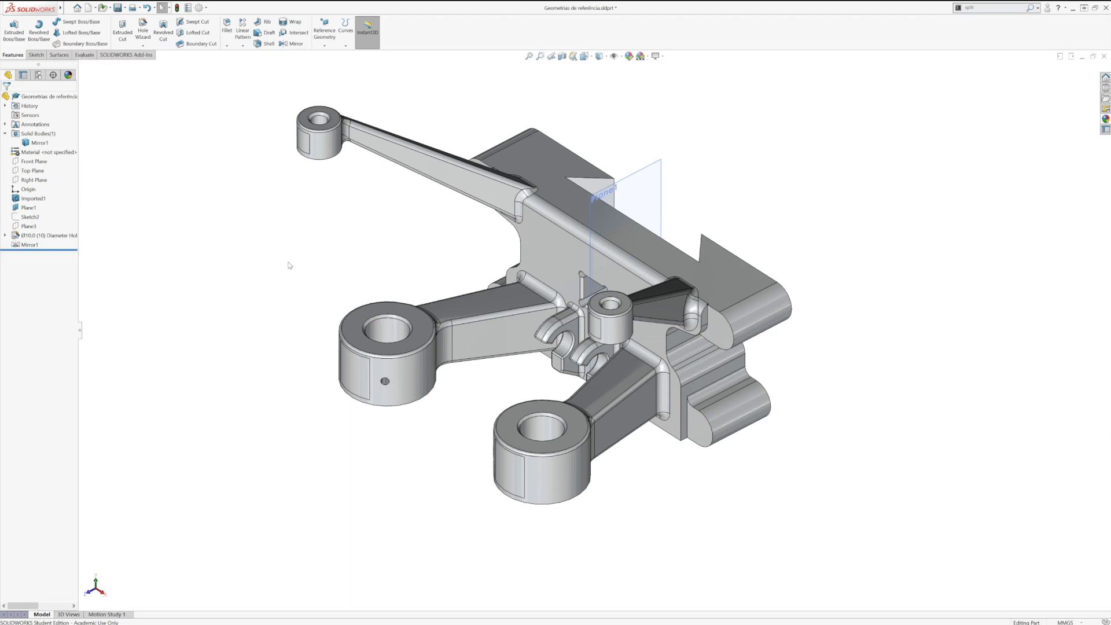
Step: Create a reference axis from the cylindrical inner face of the drilled large boss
left_click(387, 331)
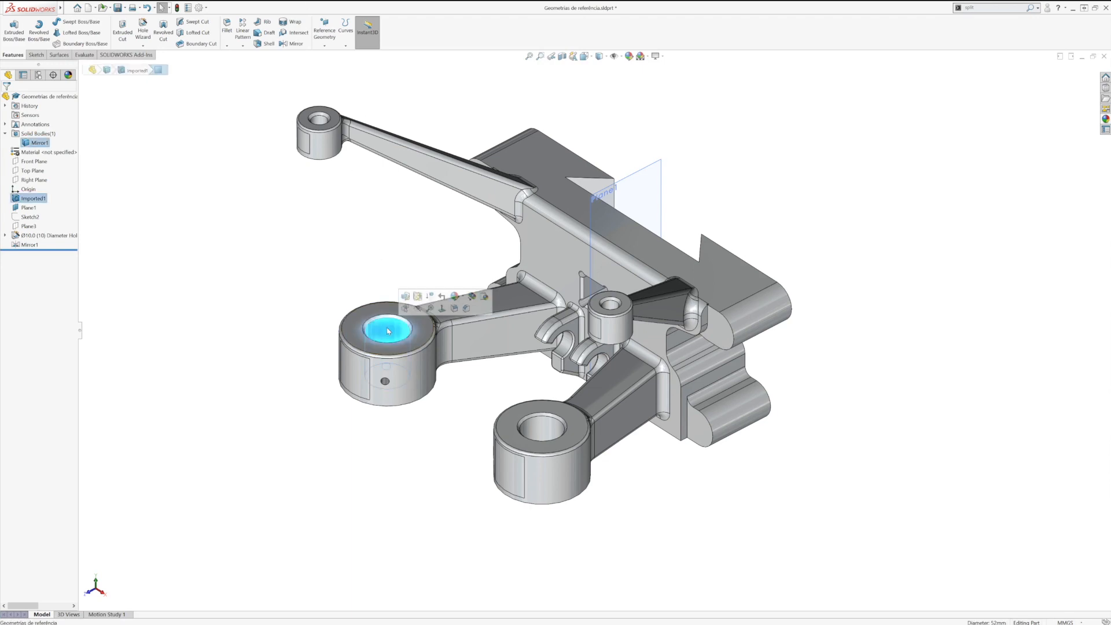
left_click(323, 46)
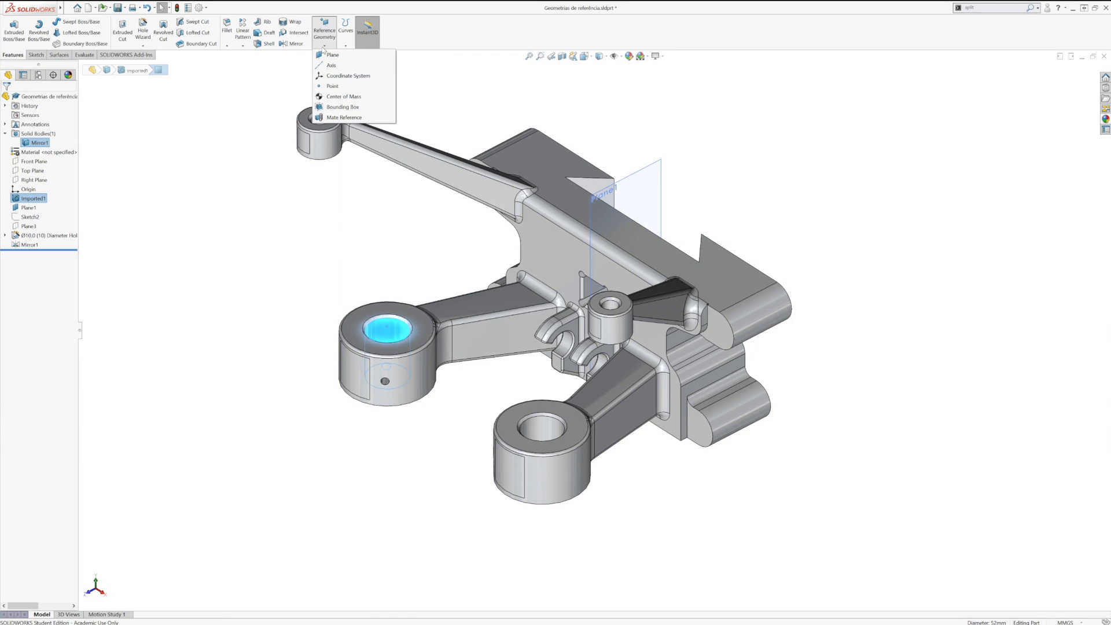
left_click(336, 66)
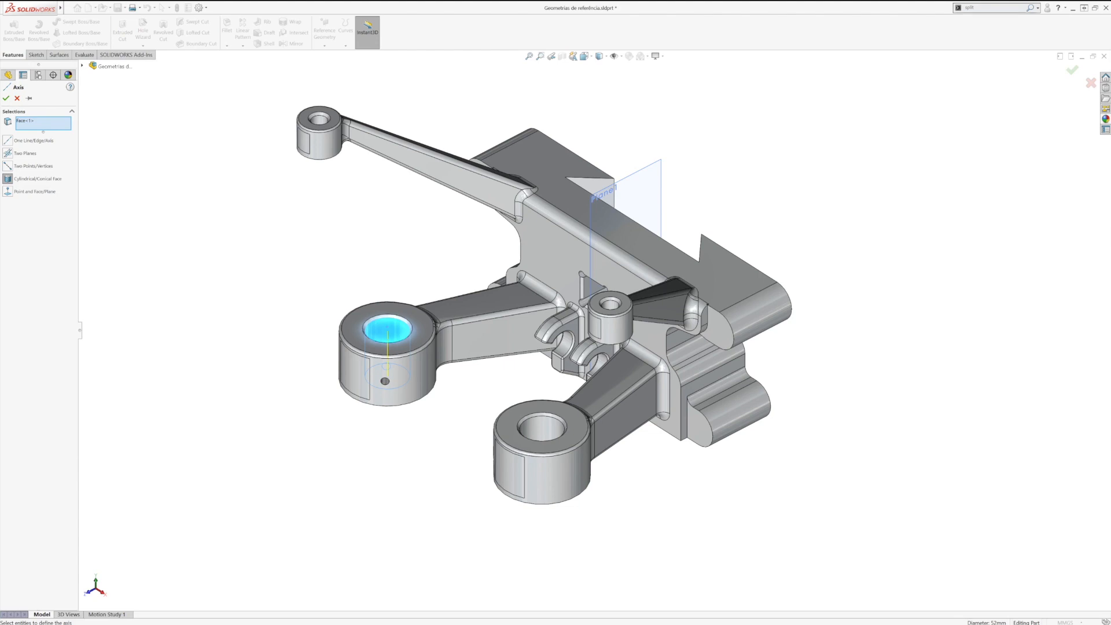
left_click(6, 98)
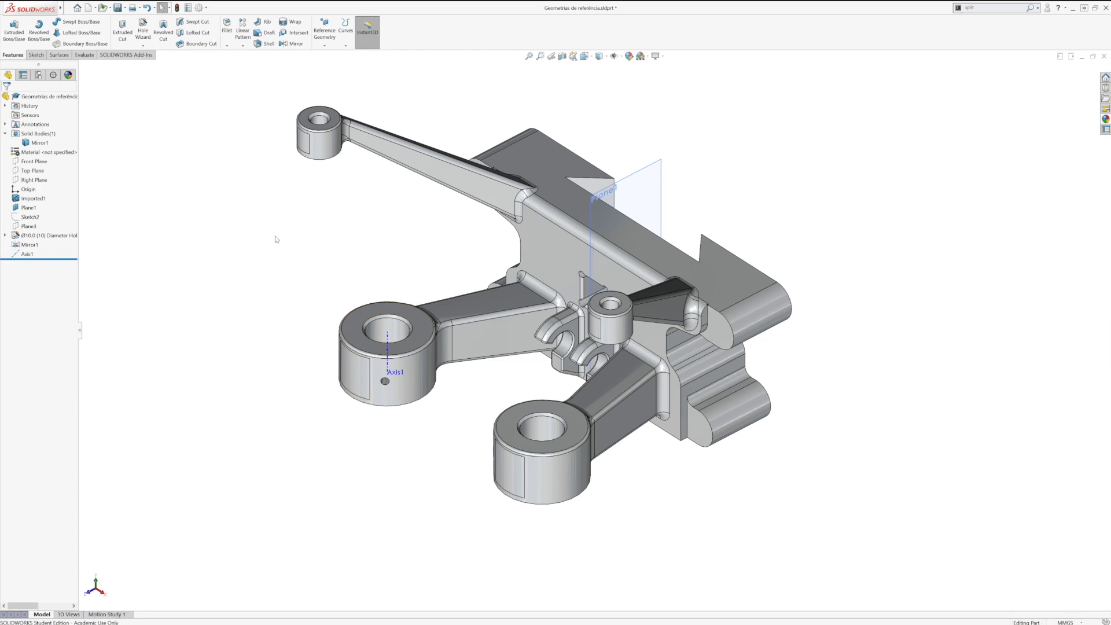
Step: Set up a circular pattern of the 10 mm hole around the boss axis with 6 instances equally spaced over 360 degrees
left_click(243, 46)
left_click(255, 67)
left_click(36, 125)
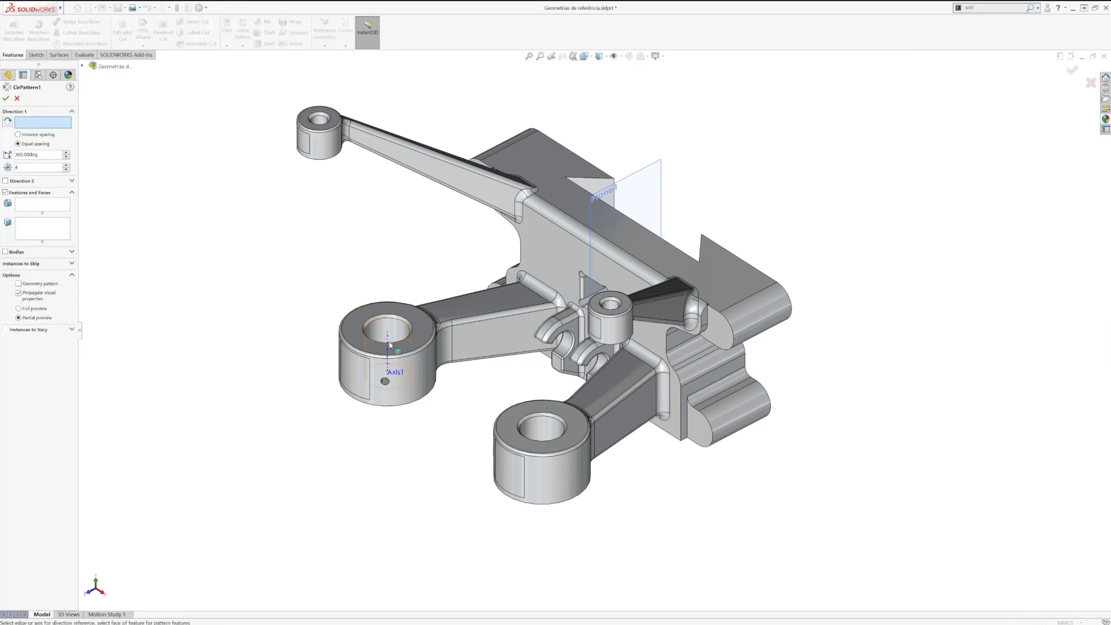
left_click(378, 352)
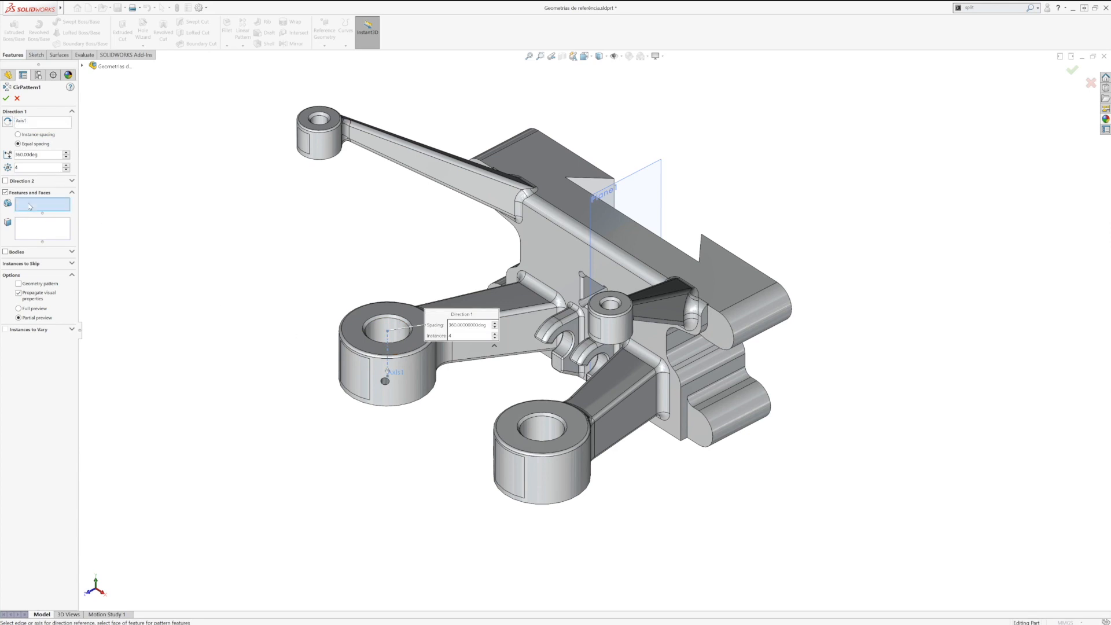
scroll(386, 385, "down", 5)
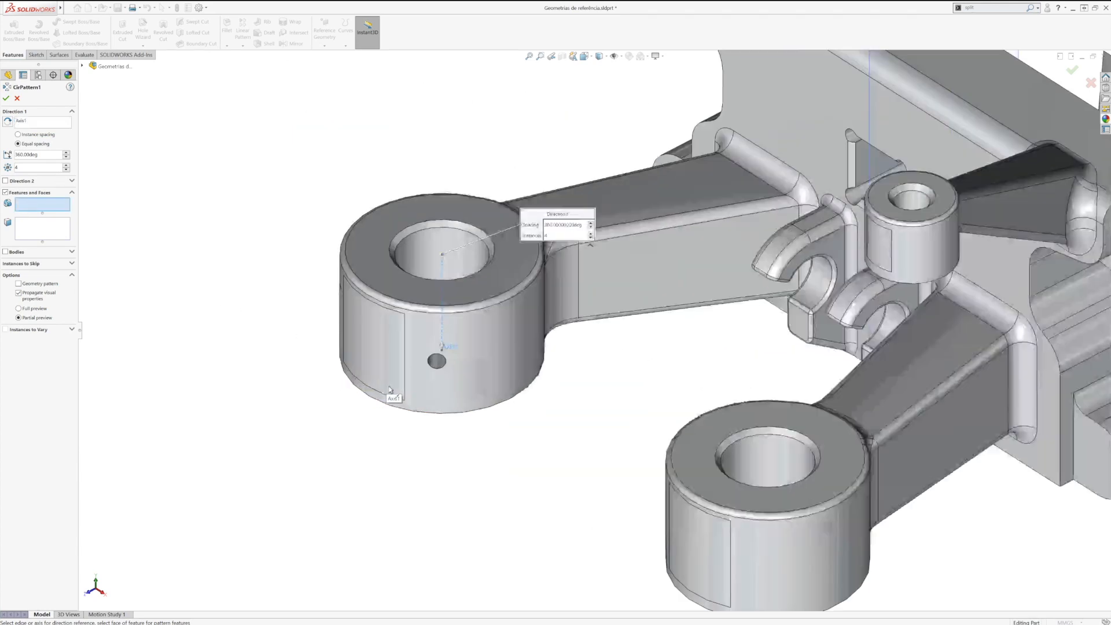
left_click(485, 329)
scroll(471, 377, "up", 5)
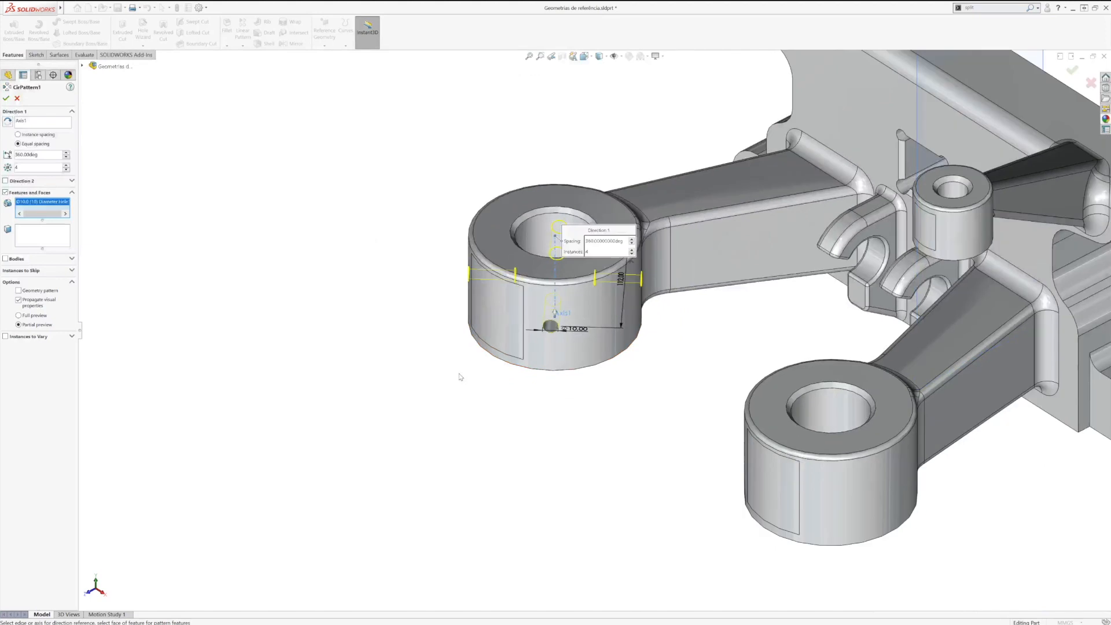
type("6")
middle_click_drag(429, 315, 409, 379)
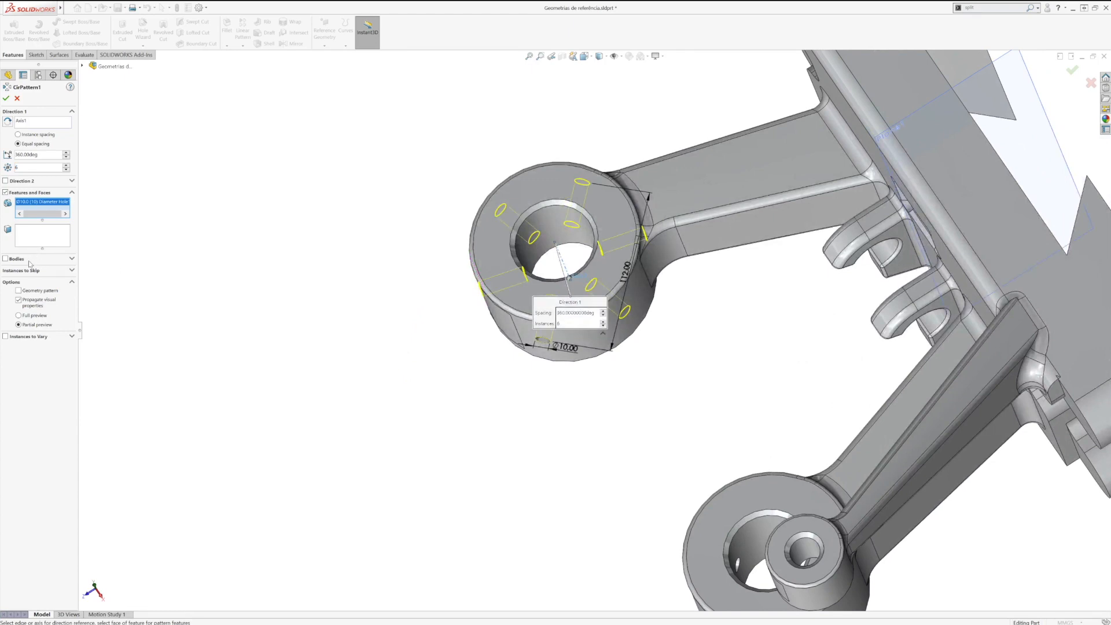
Step: Skip the pattern instance on the side where the arm joins the boss and complete the circular pattern
left_click(32, 270)
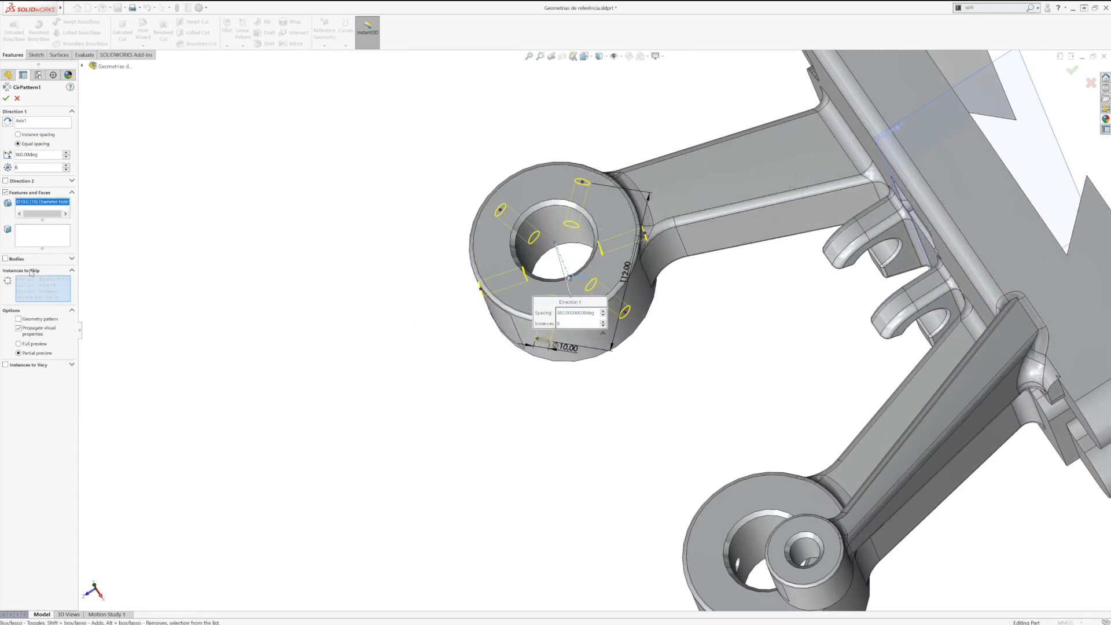
left_click(644, 236)
middle_click_drag(610, 246, 619, 218)
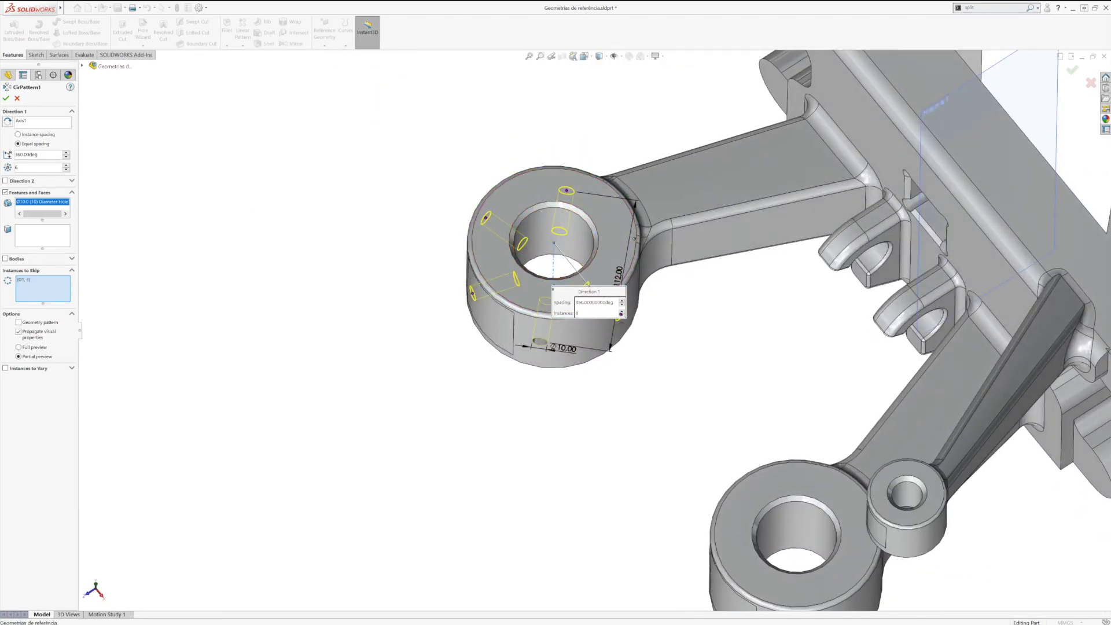
left_click(7, 99)
key("f")
middle_click_drag(636, 390, 503, 198)
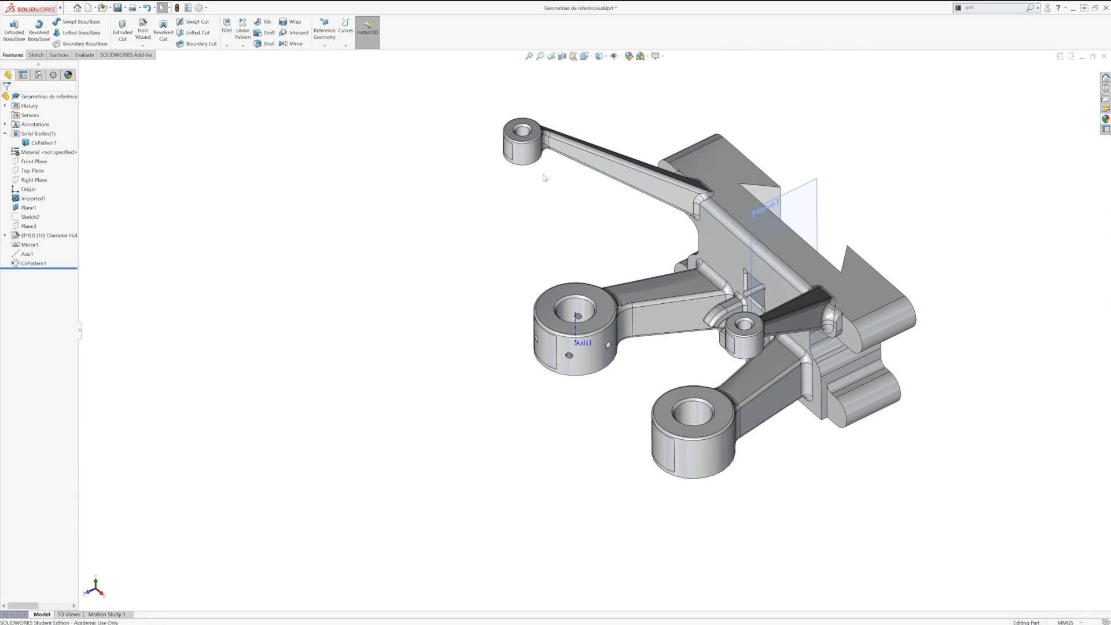
Step: Delete the circular pattern of the boss holes
middle_click_drag(543, 168, 542, 229, "ctrl")
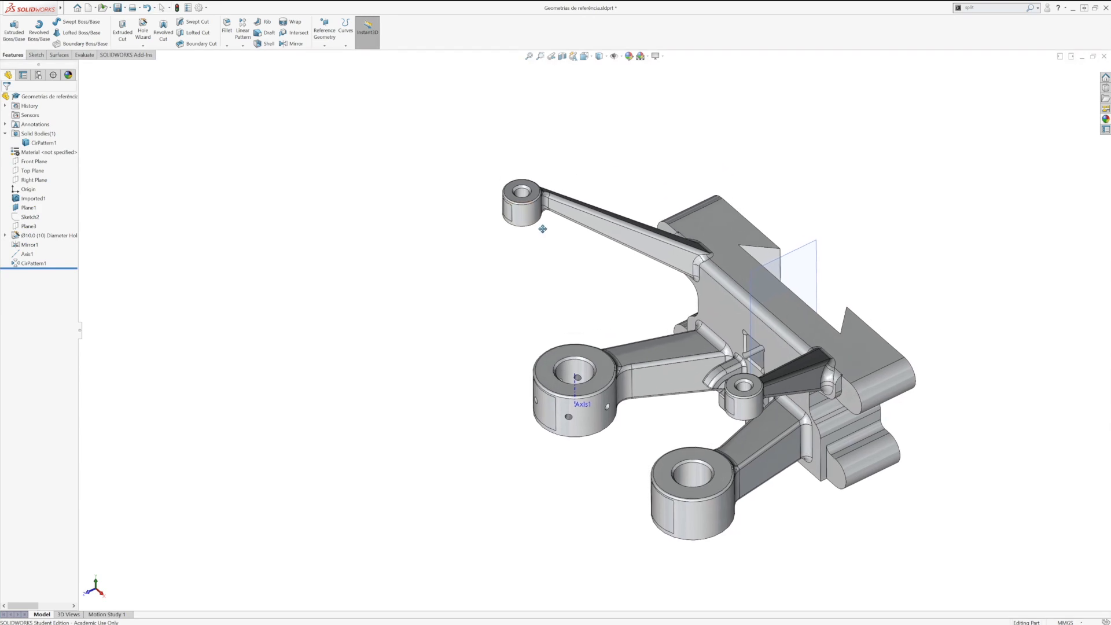
left_click(35, 264)
key("Delete")
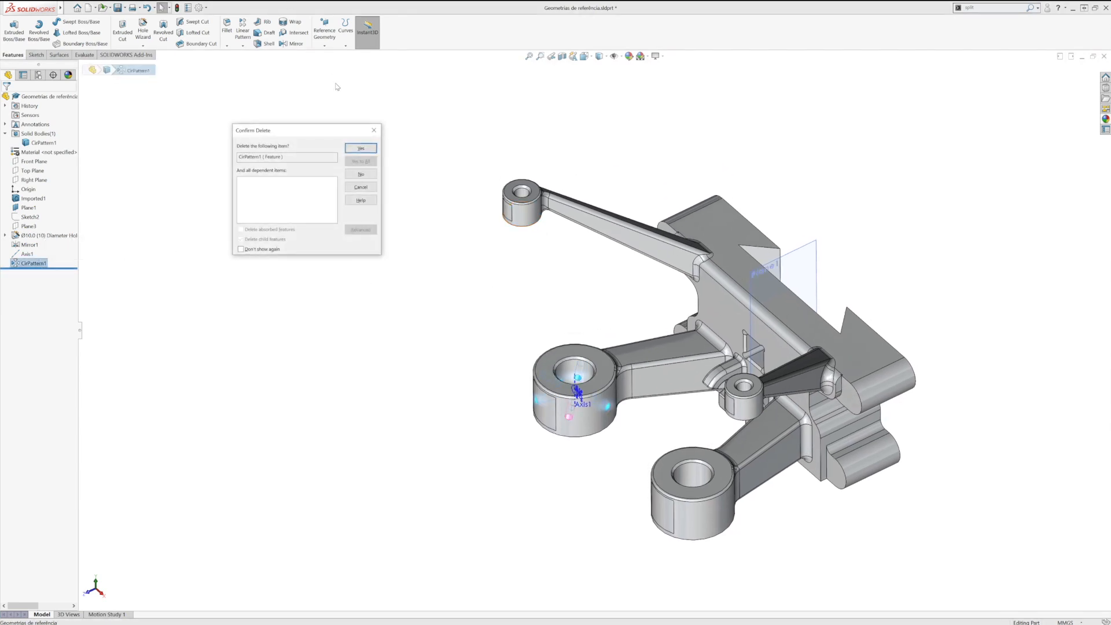
left_click(360, 147)
Step: Delete the reference axis of the drilled large boss
left_click(27, 254)
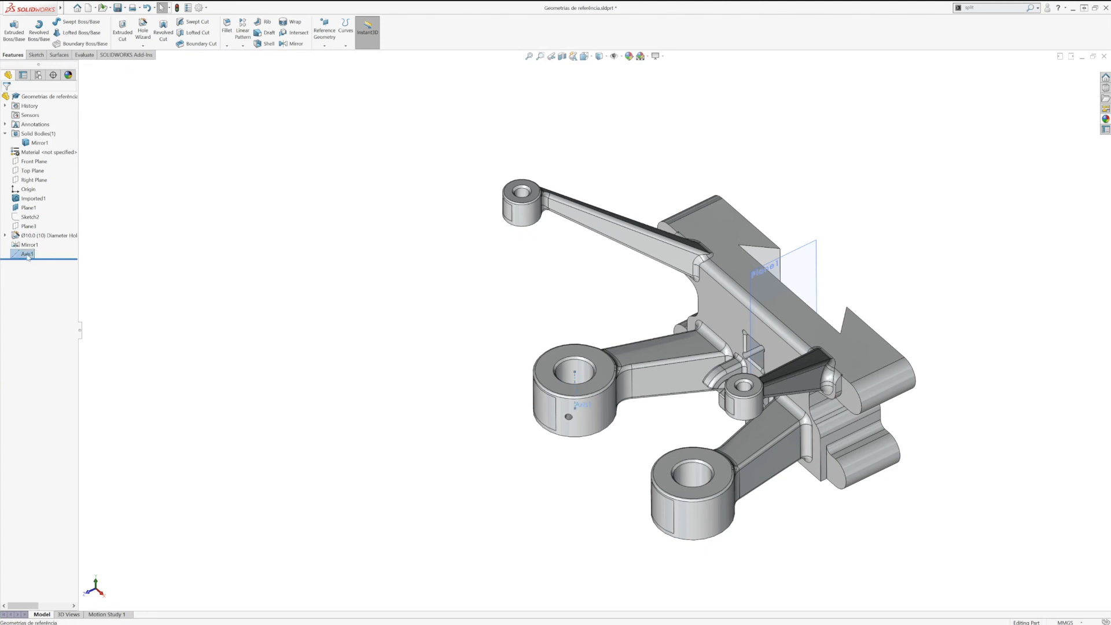
key("Delete")
left_click(360, 149)
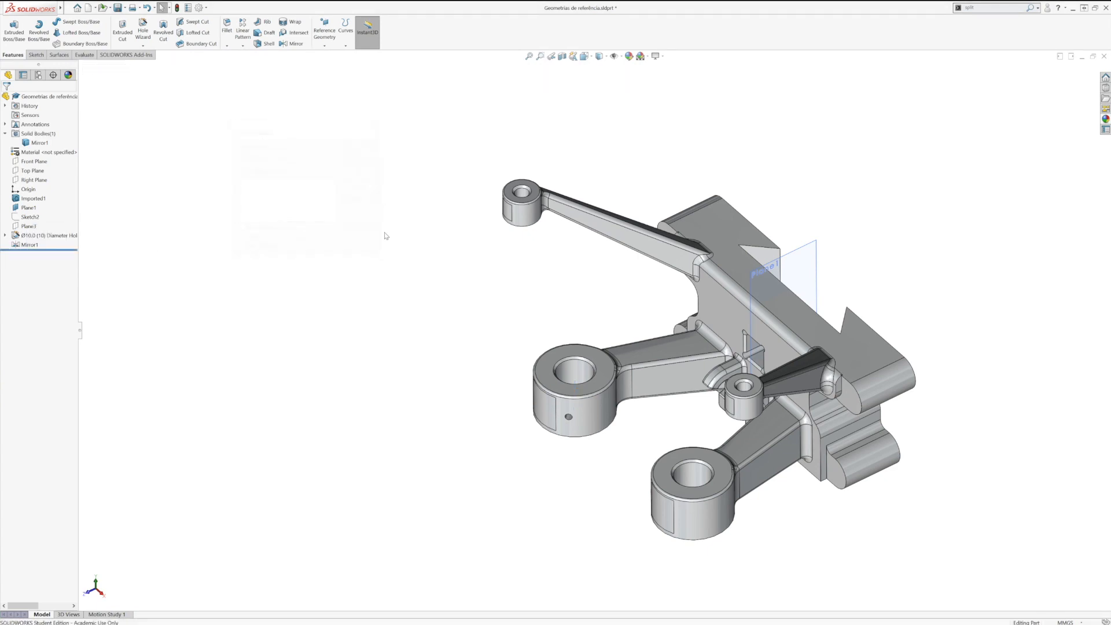
Step: Turn on the display of temporary axes for the part's cylindrical faces
scroll(653, 313, "down", 3)
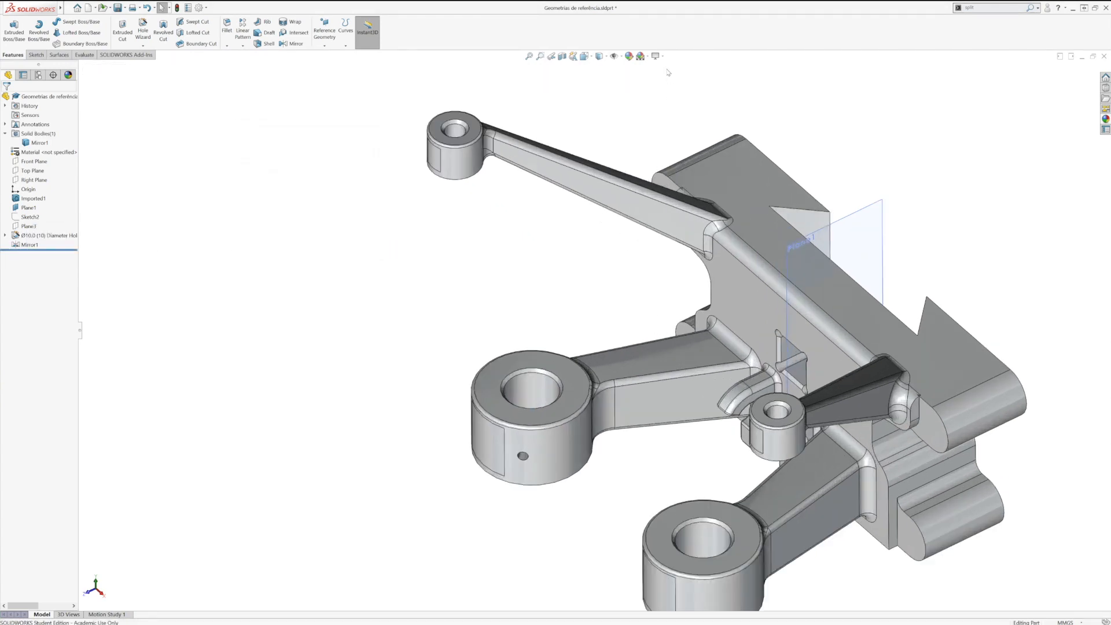
left_click(648, 56)
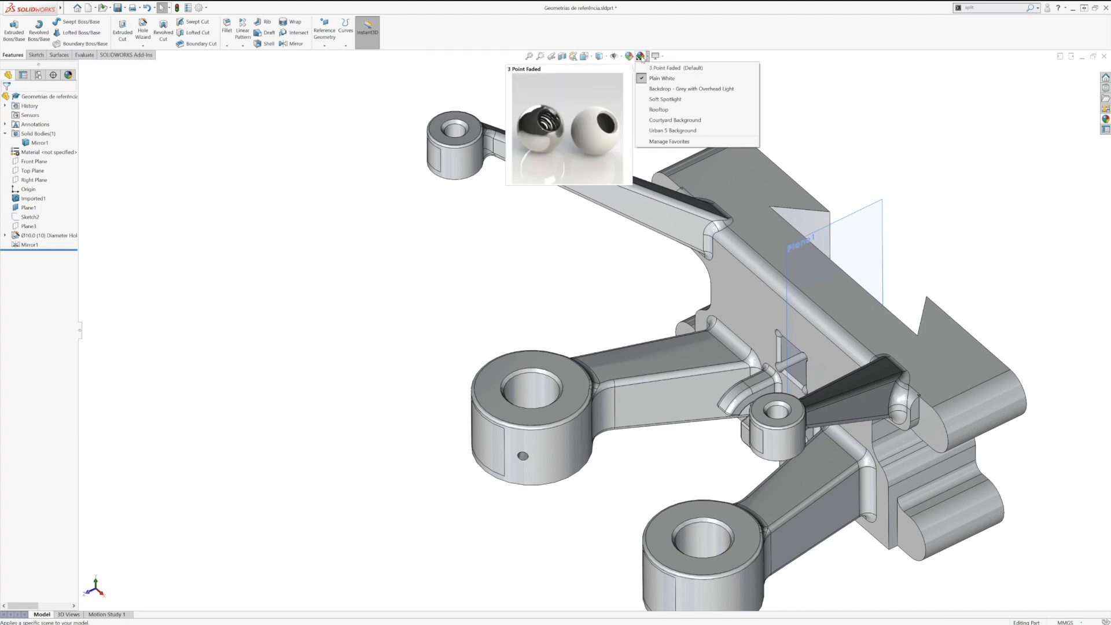
left_click(616, 56)
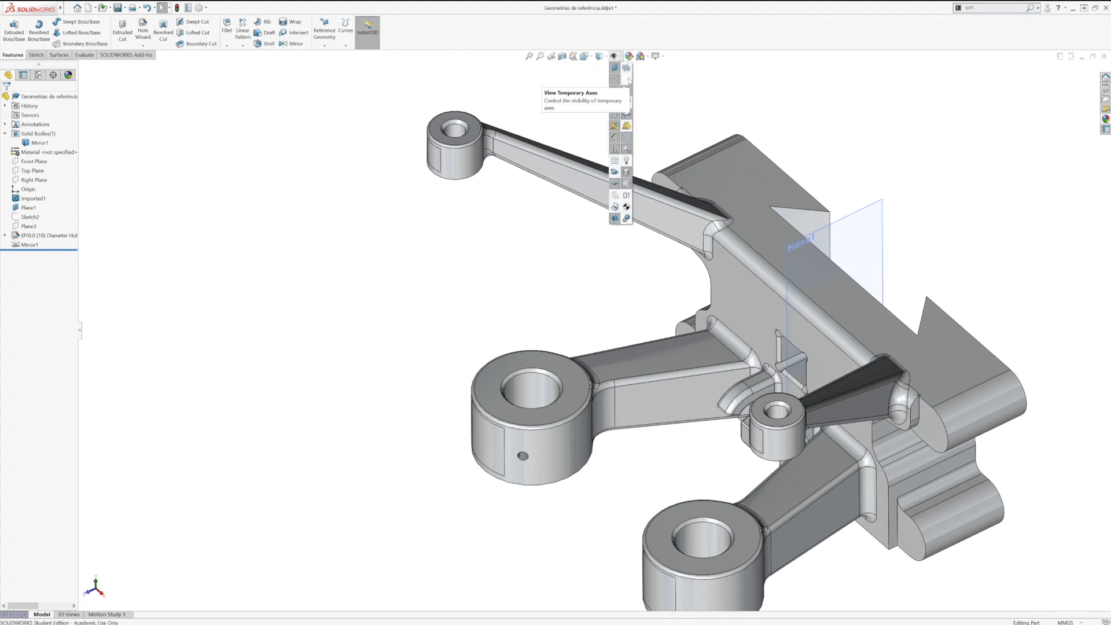
left_click(627, 80)
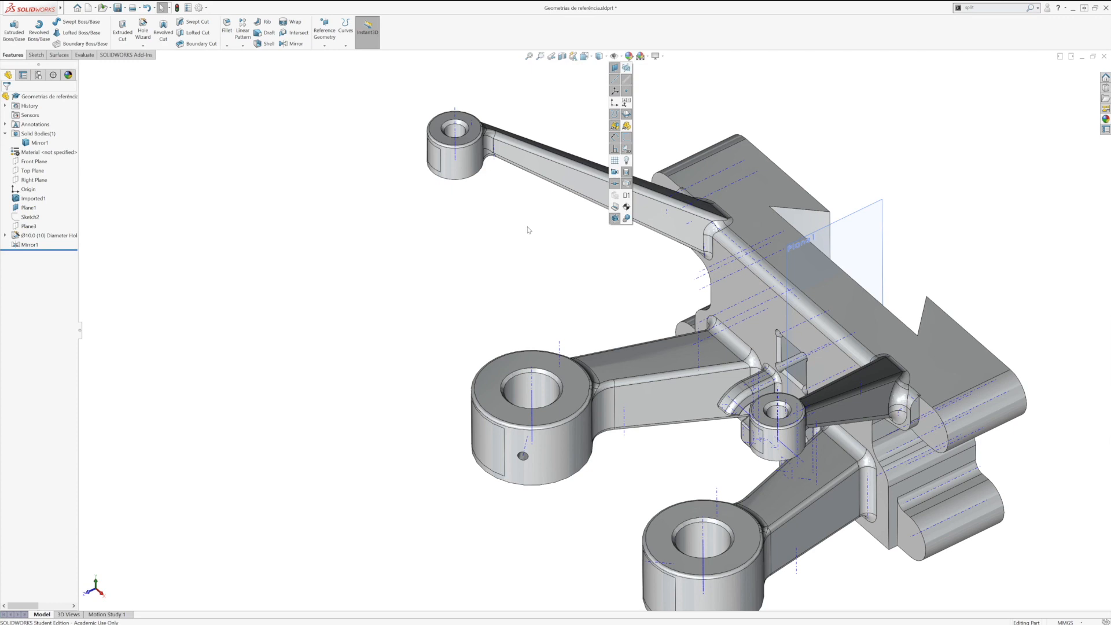
mouse_move(494, 346)
middle_mouse_down()
mouse_move(525, 306)
mouse_move(504, 347)
middle_mouse_up()
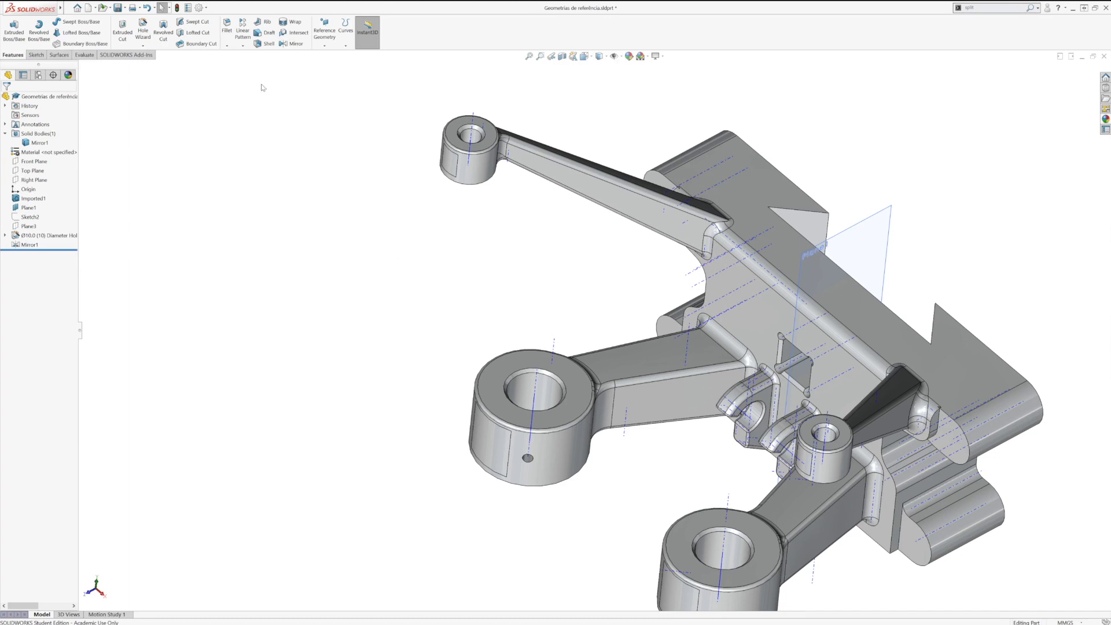
Step: Set up a circular pattern of the 10 mm hole around the large boss's temporary axis, with 6 instances equally spaced over 360 degrees
left_click(243, 46)
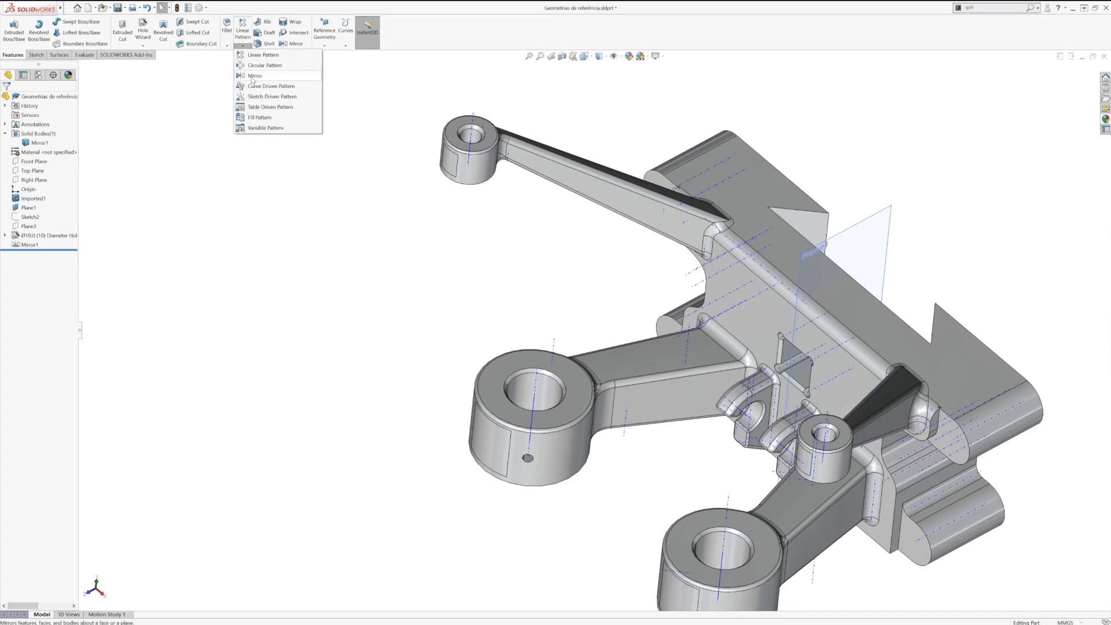
left_click(263, 65)
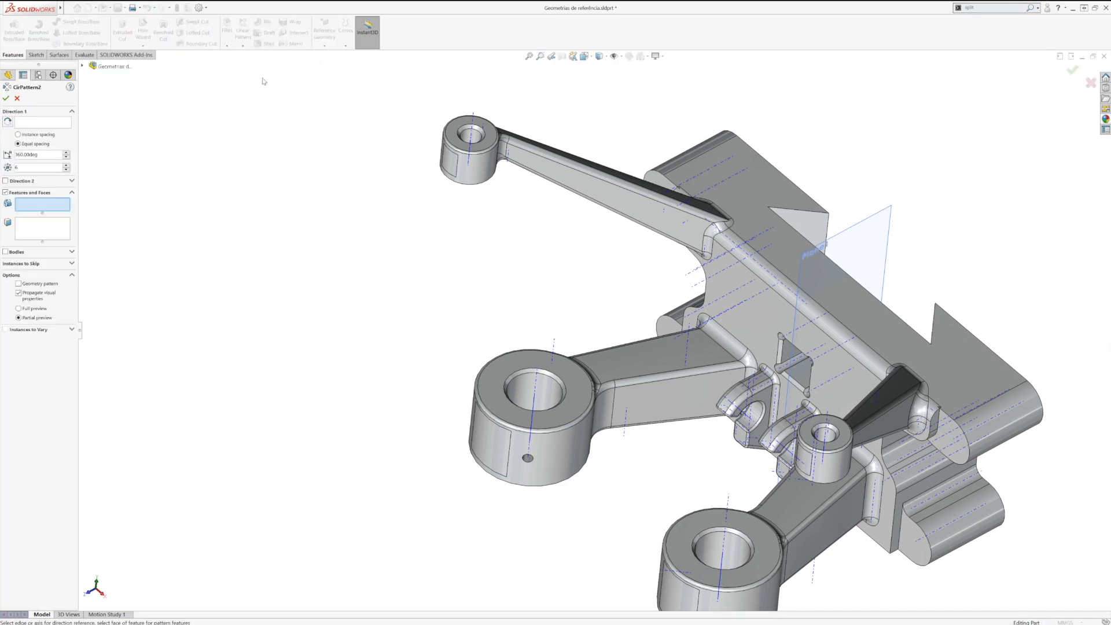
left_click(40, 122)
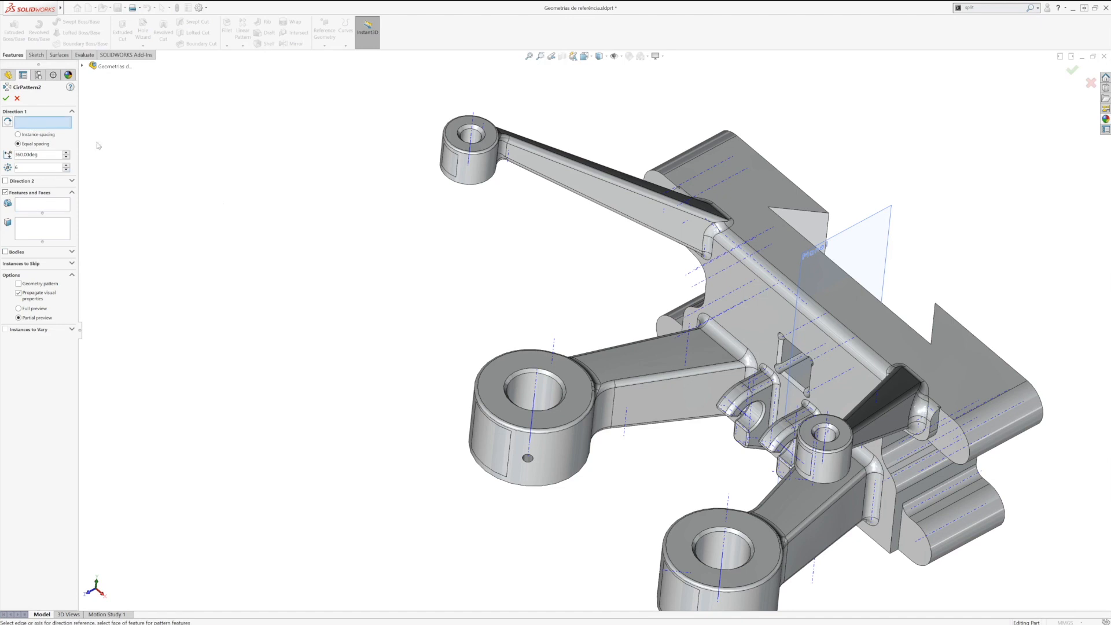
left_click(535, 392)
left_click(25, 204)
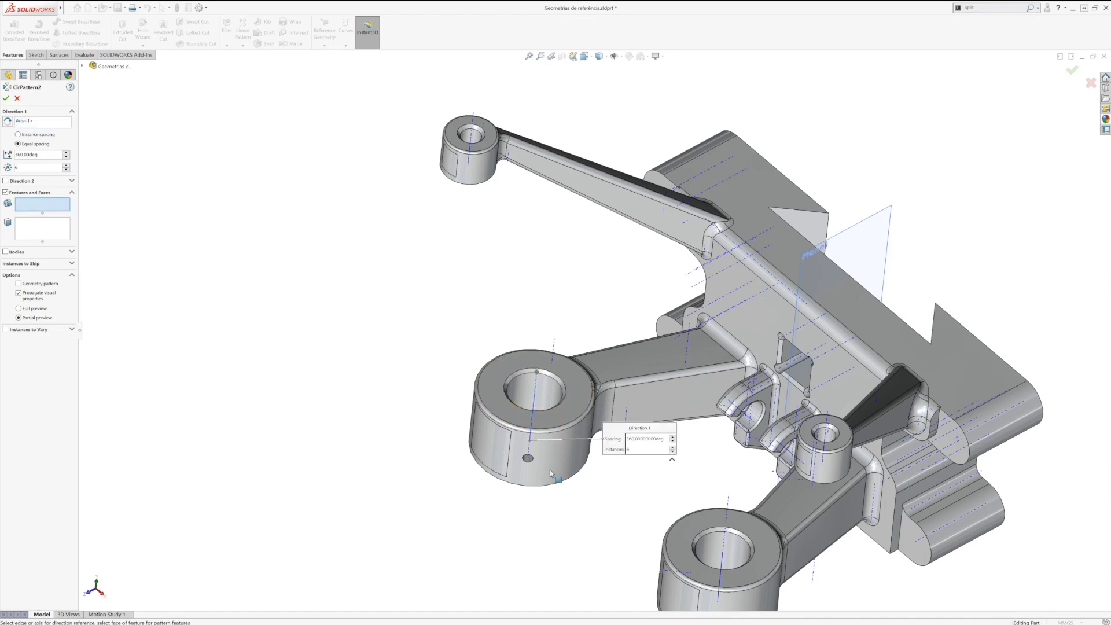
middle_click_drag(540, 463, 562, 457)
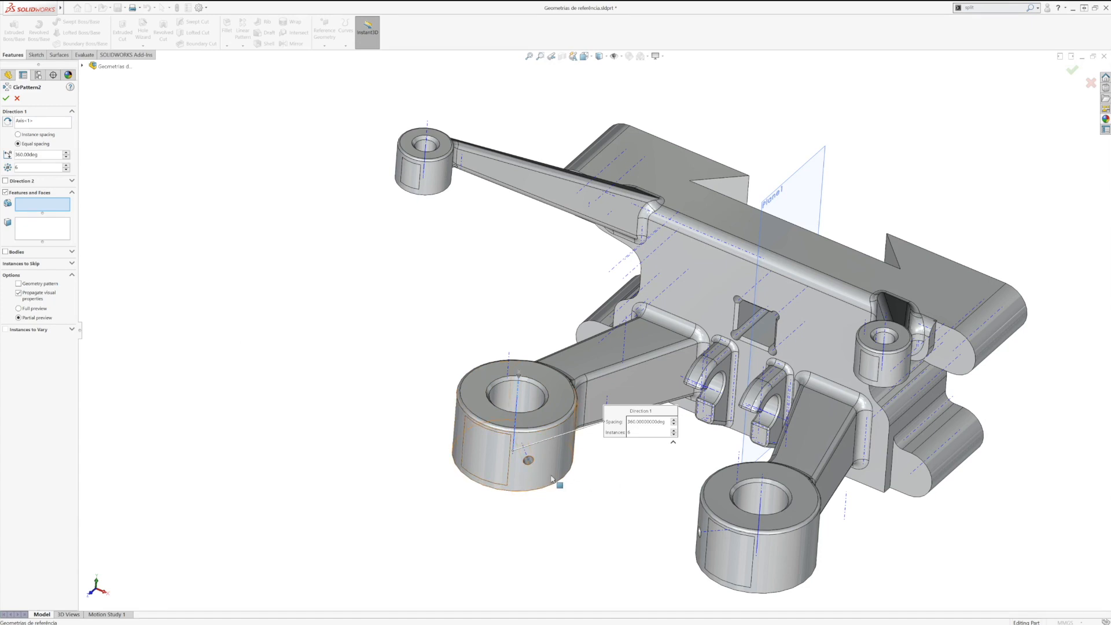
scroll(523, 417, "down", 4)
left_click(529, 418)
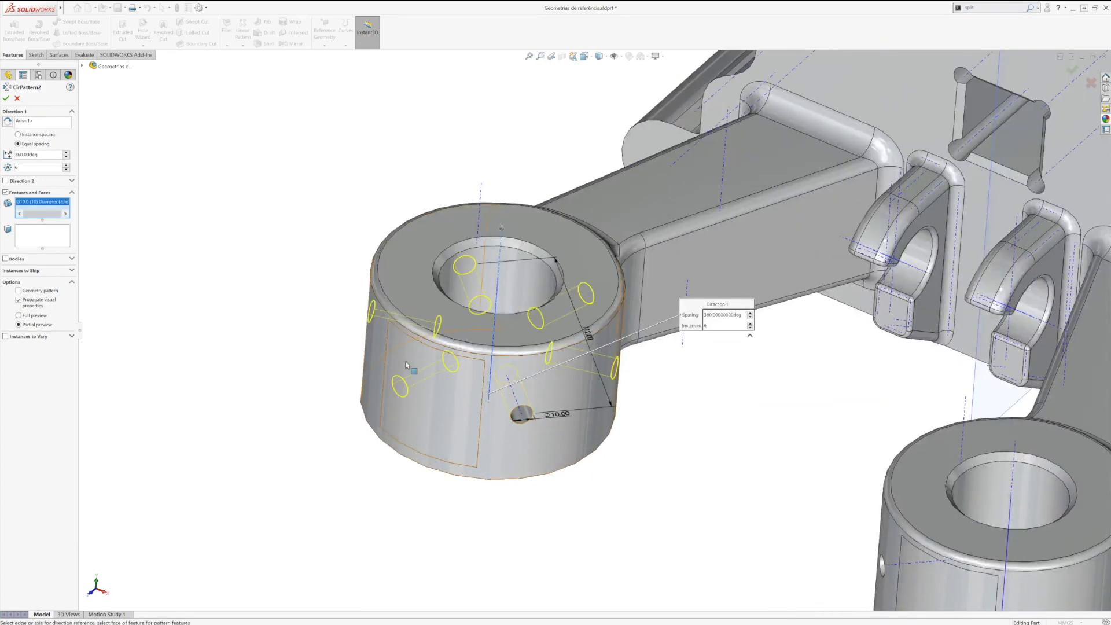
Step: Skip the pattern instance that falls on the boss's arm side and complete the circular pattern
left_click(29, 270)
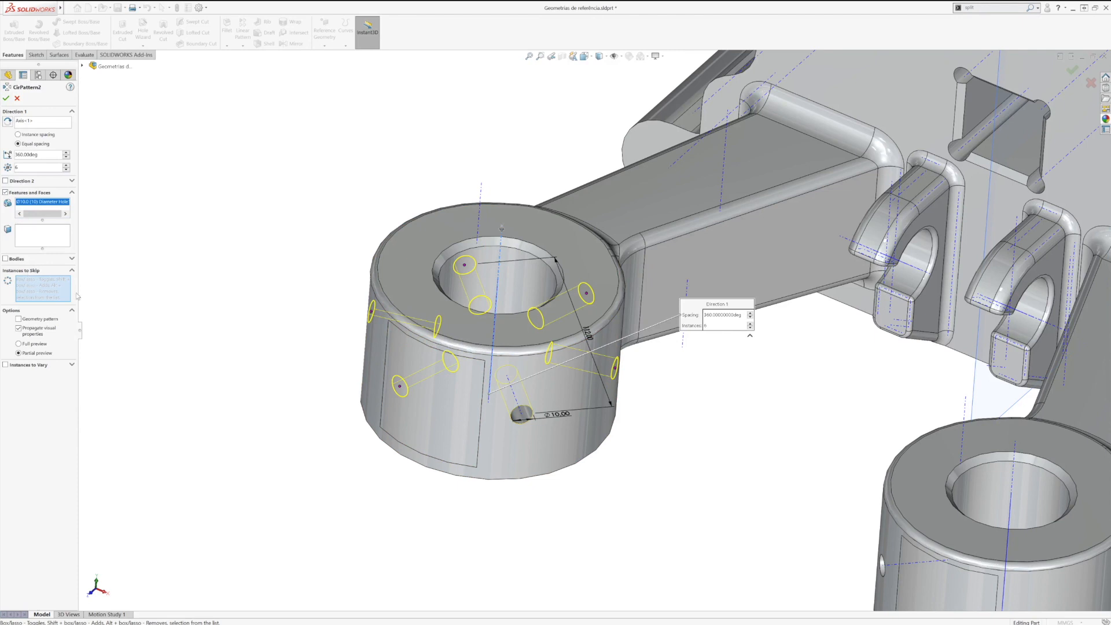
left_click(587, 295)
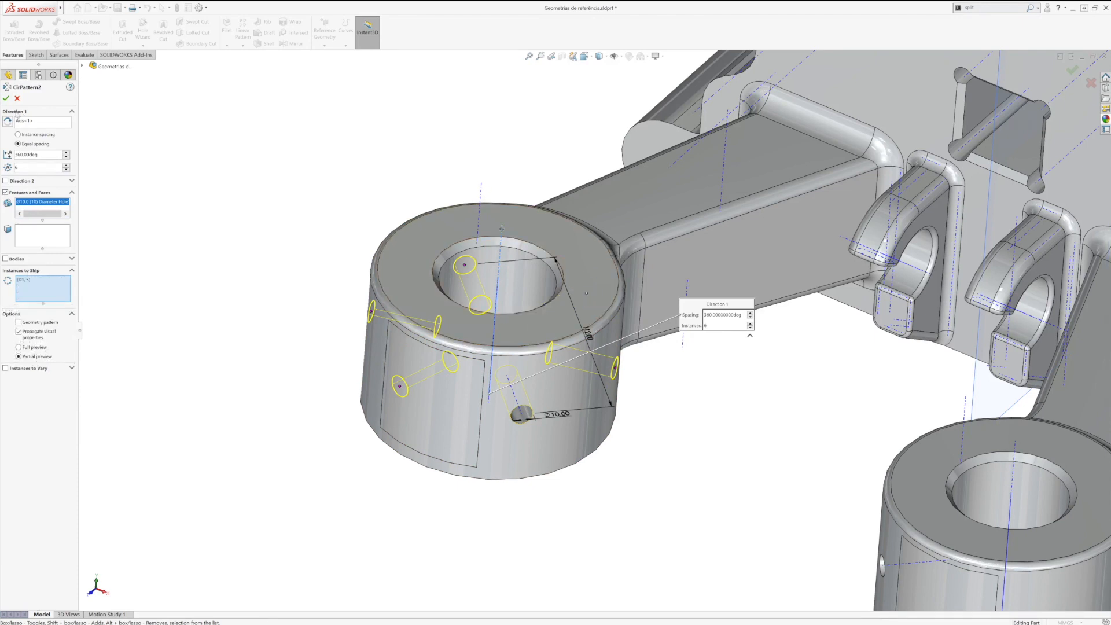
left_click(6, 98)
middle_click_drag(297, 418, 352, 427)
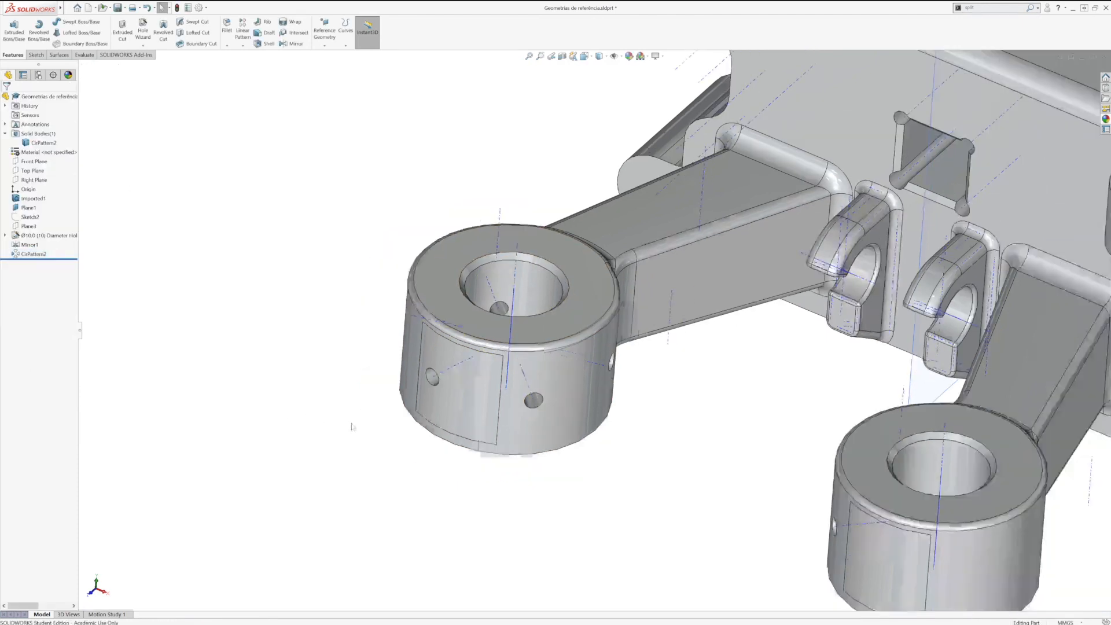
key("f")
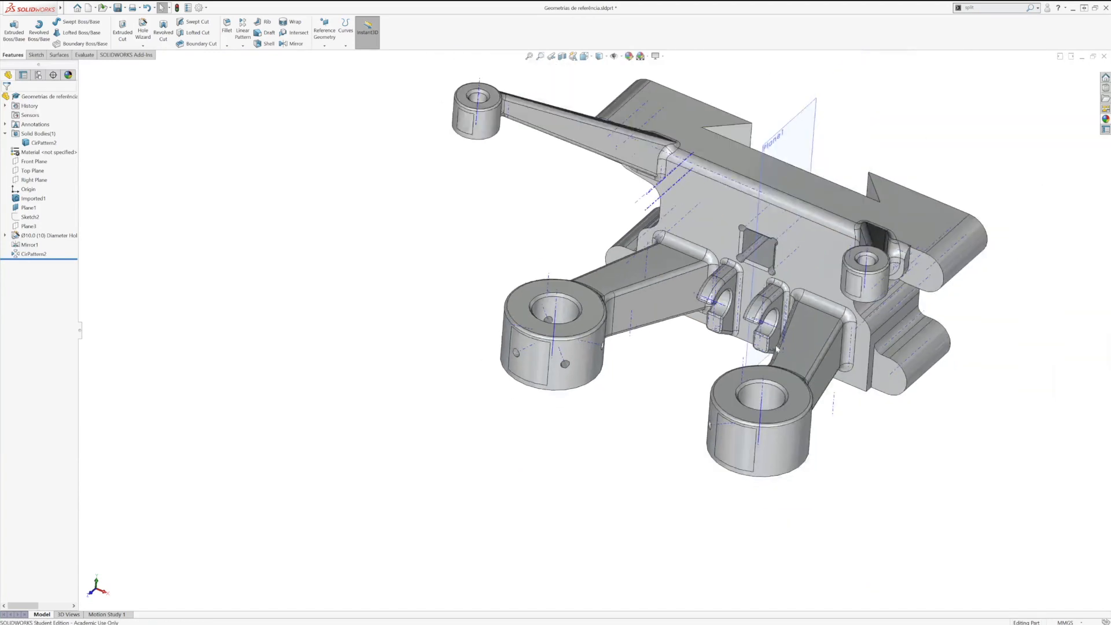
Step: Hide the part's middle plane and the temporary axes, then rebuild the model
middle_click_drag(794, 335, 655, 405, "ctrl")
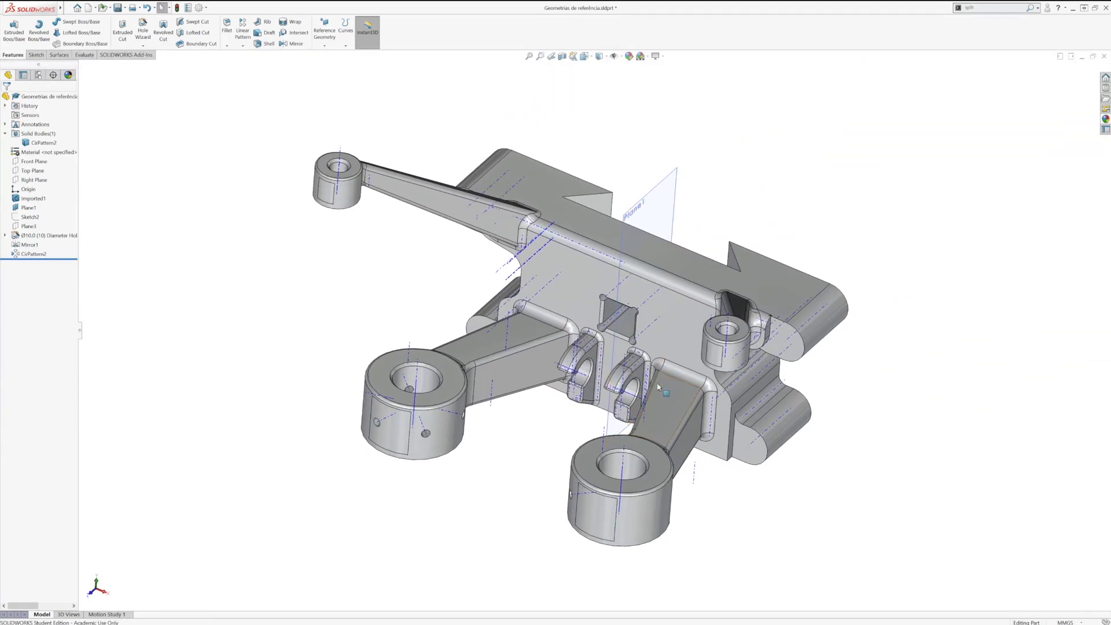
left_click(670, 198)
left_click(718, 176)
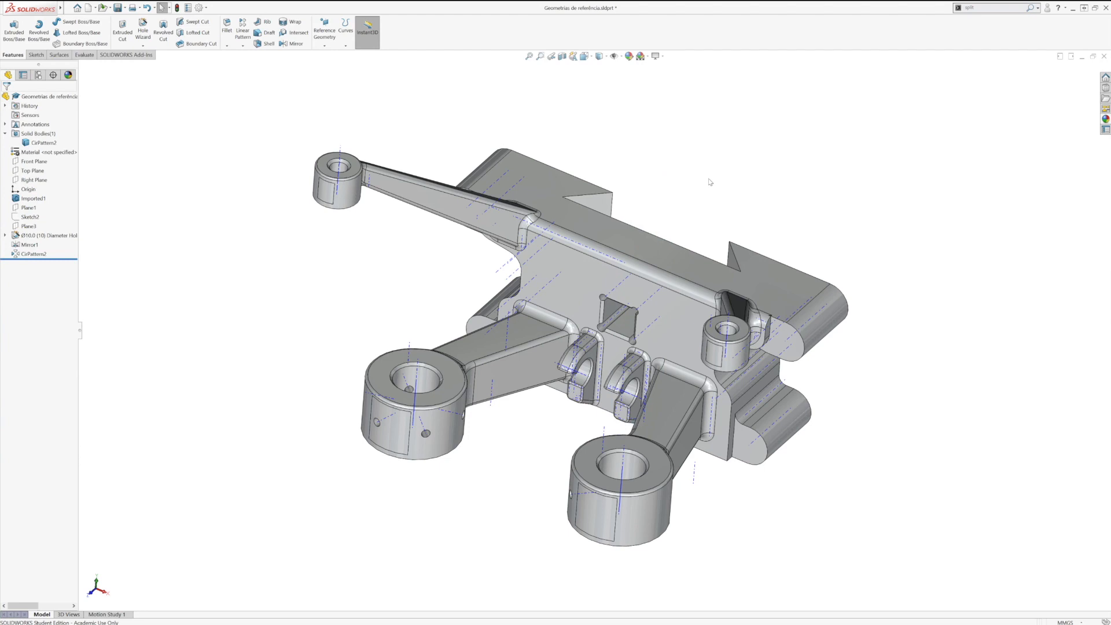
middle_click_drag(509, 415, 504, 393)
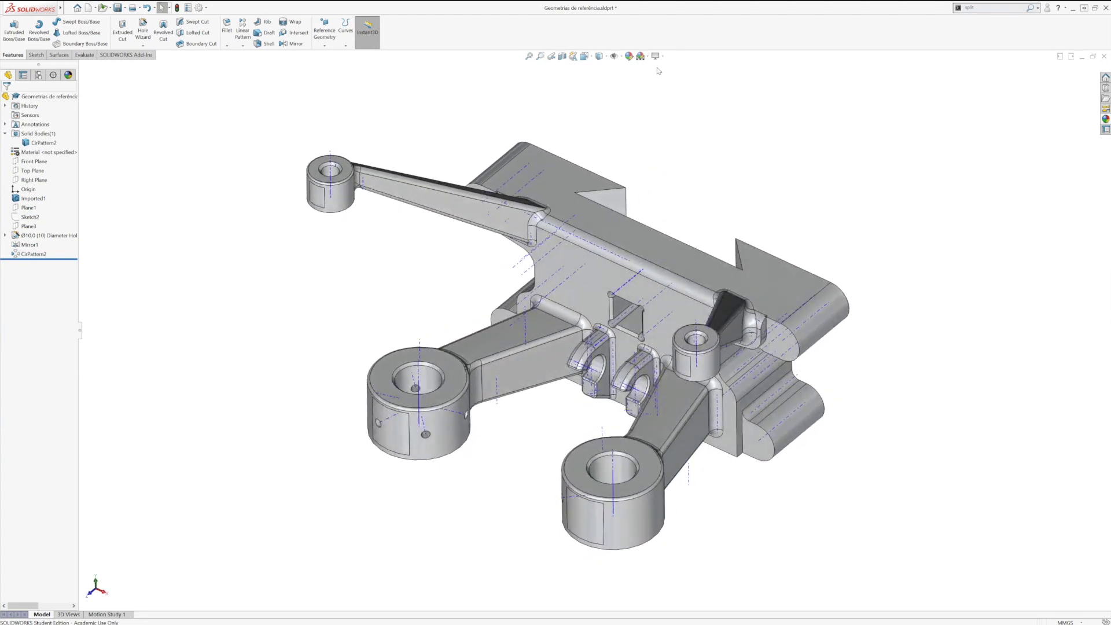
left_click(620, 56)
left_click(626, 91)
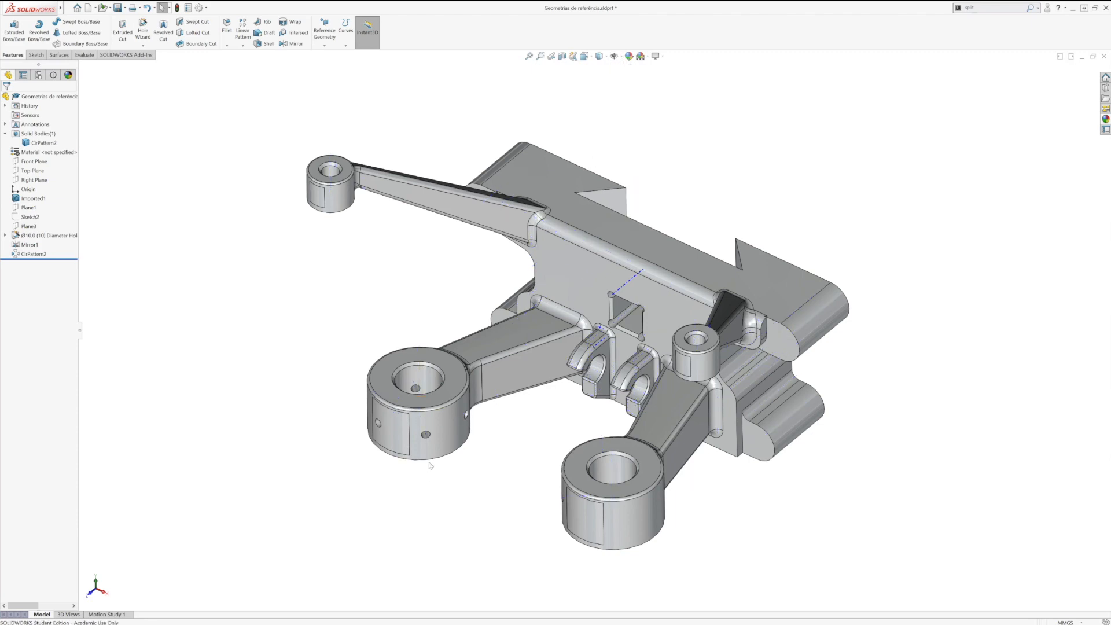
middle_click_drag(428, 465, 411, 455)
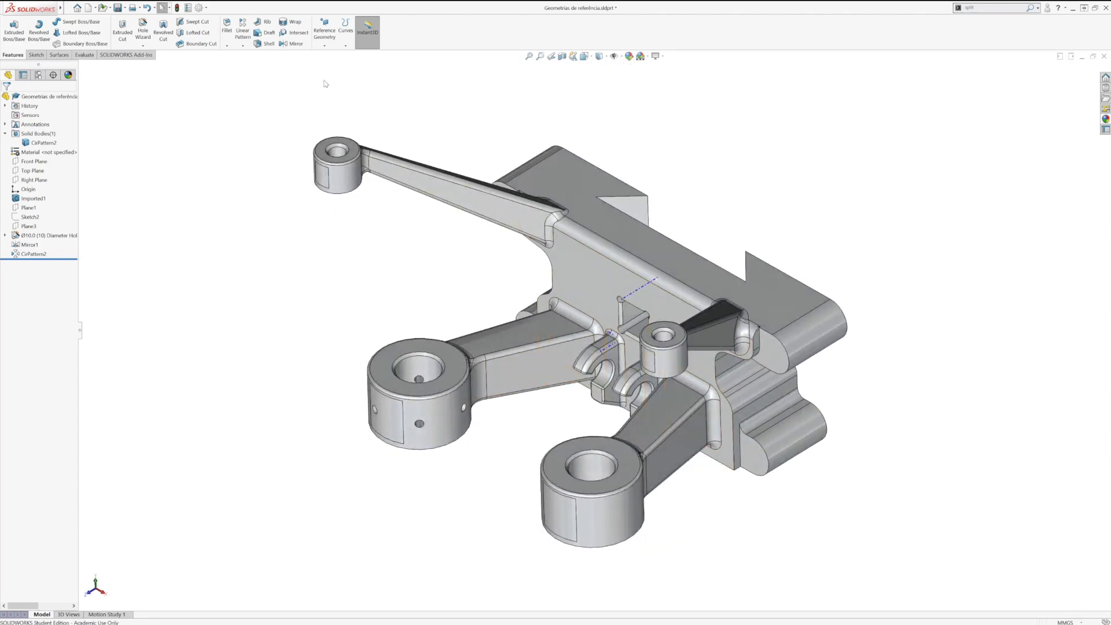
left_click(176, 8)
Step: Mirror the circular hole pattern about Plane1 onto the opposite large boss
left_click(243, 45)
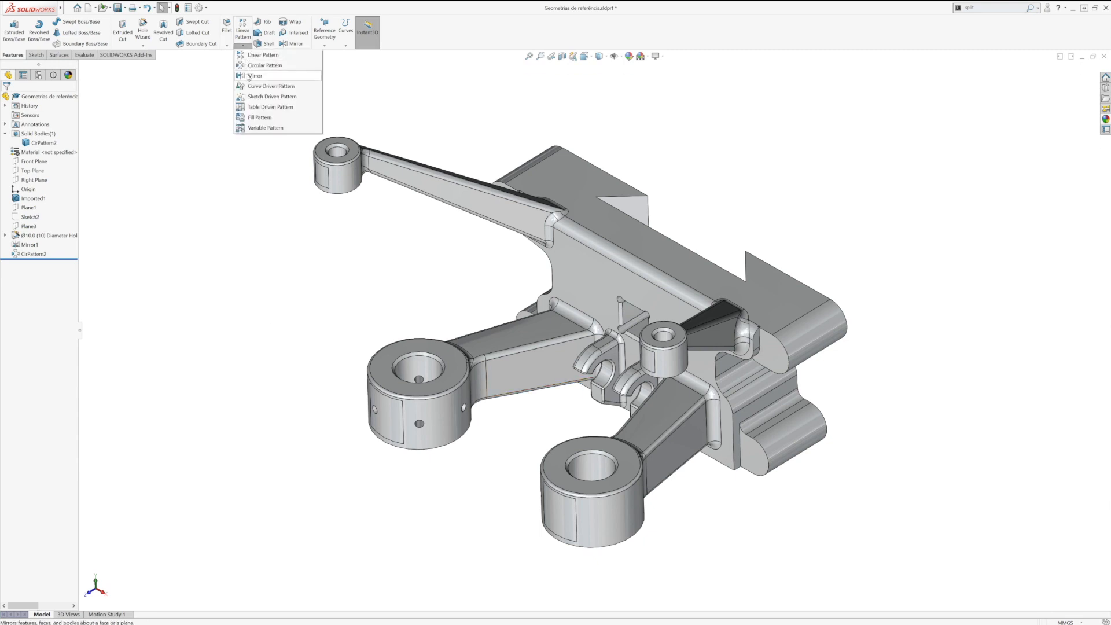
left_click(248, 76)
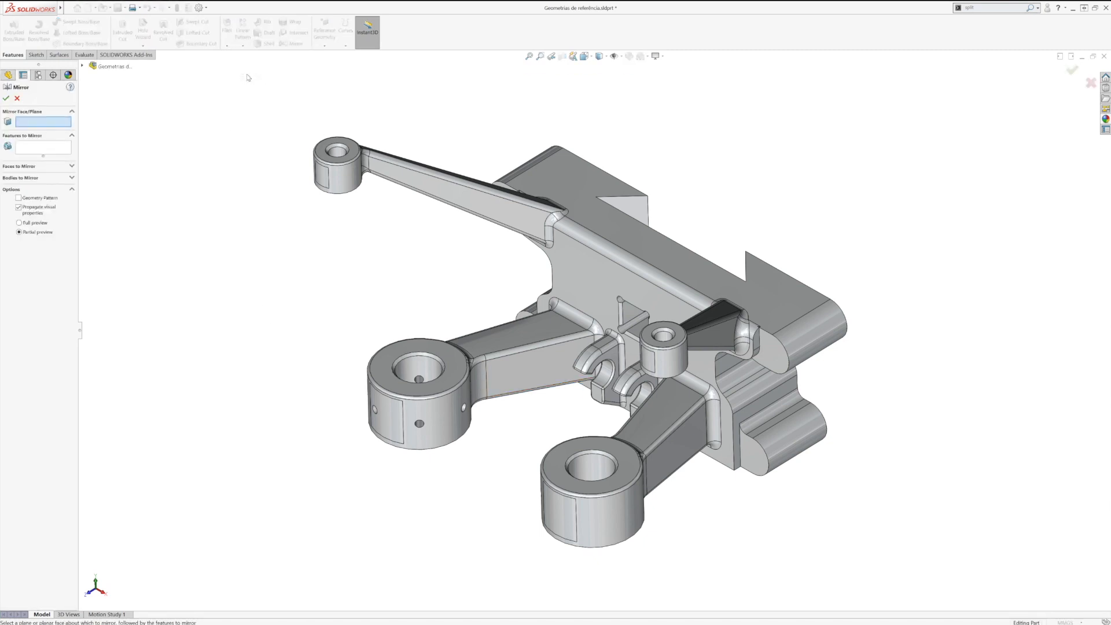
left_click(83, 66)
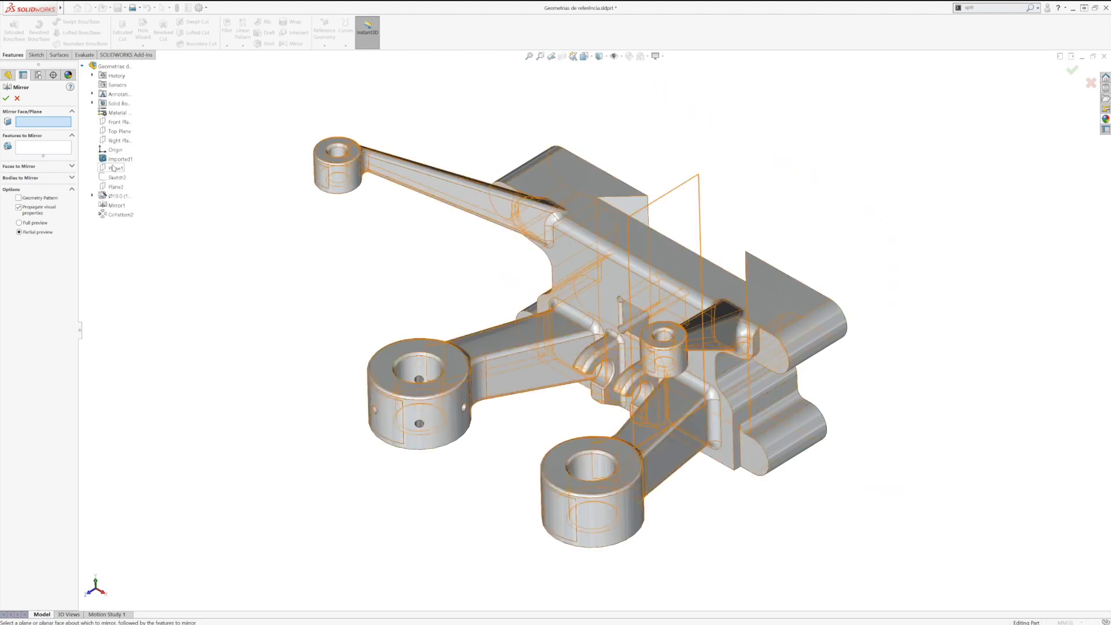
left_click(115, 169)
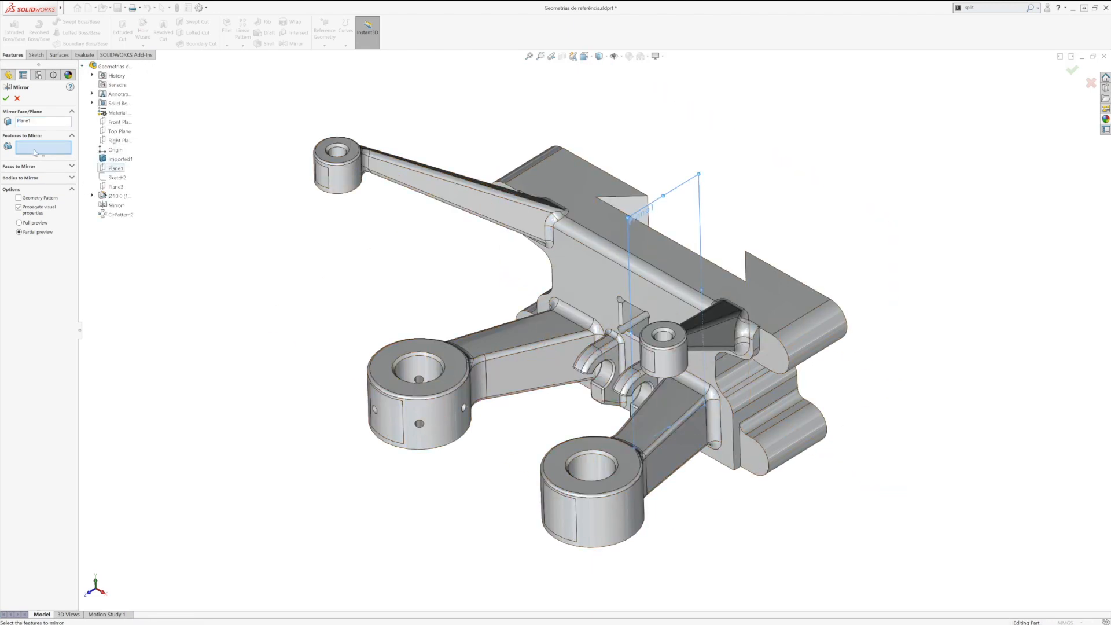
left_click(120, 215)
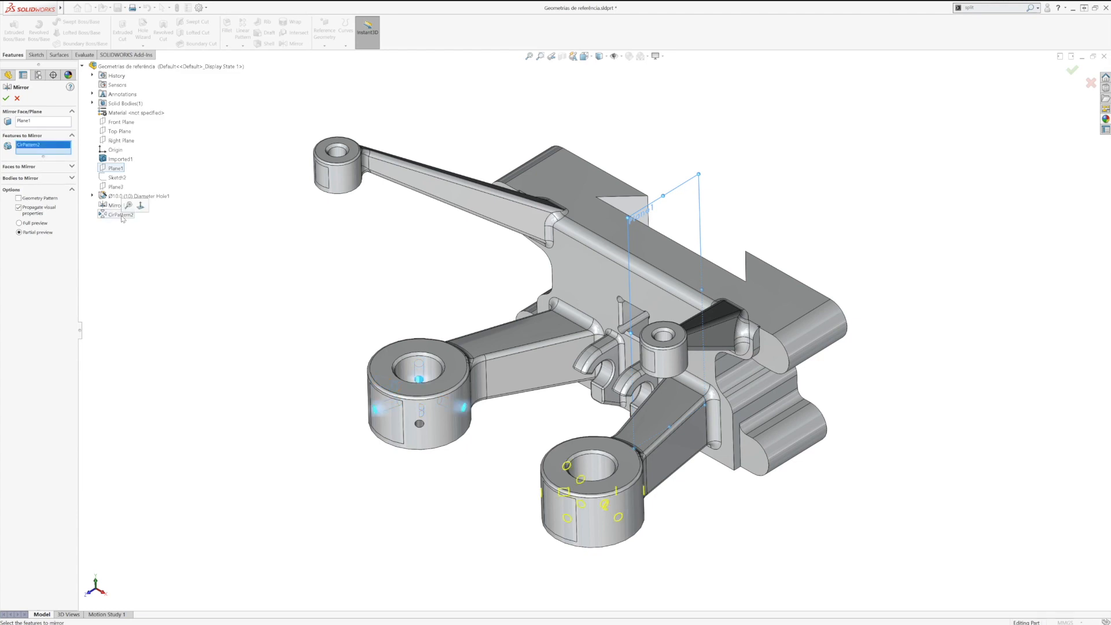
left_click(6, 98)
middle_click_drag(579, 486, 577, 537)
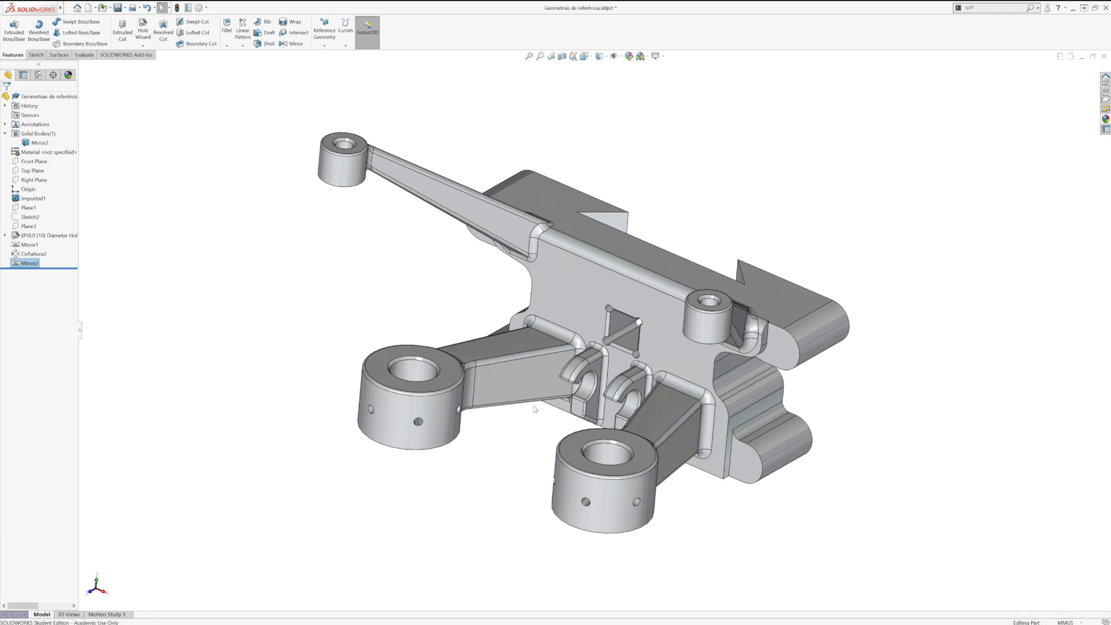
Step: Rename Plane1 as simetria
scroll(633, 361, "down", 3)
middle_click_drag(623, 341, 655, 330)
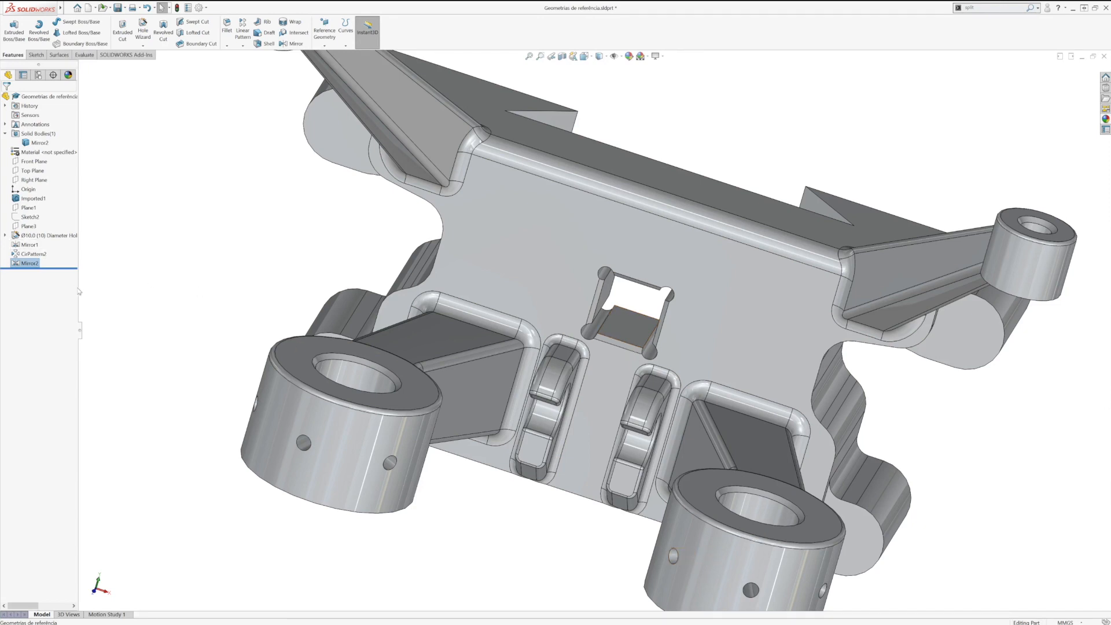
middle_click_drag(628, 331, 610, 331)
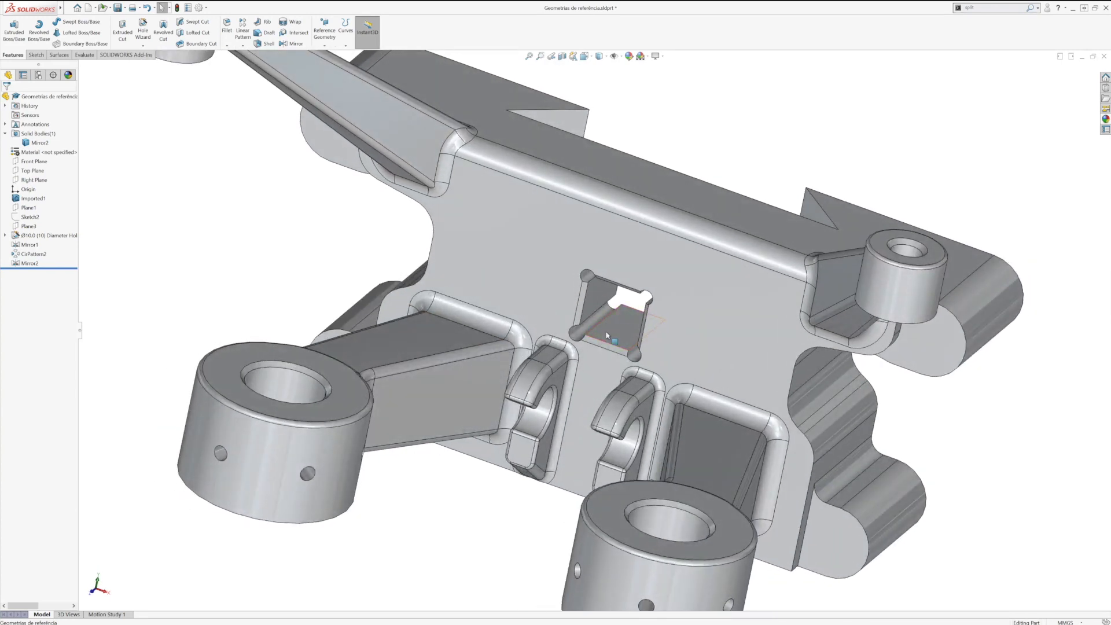
left_click(29, 207)
key("F2")
type("sim")
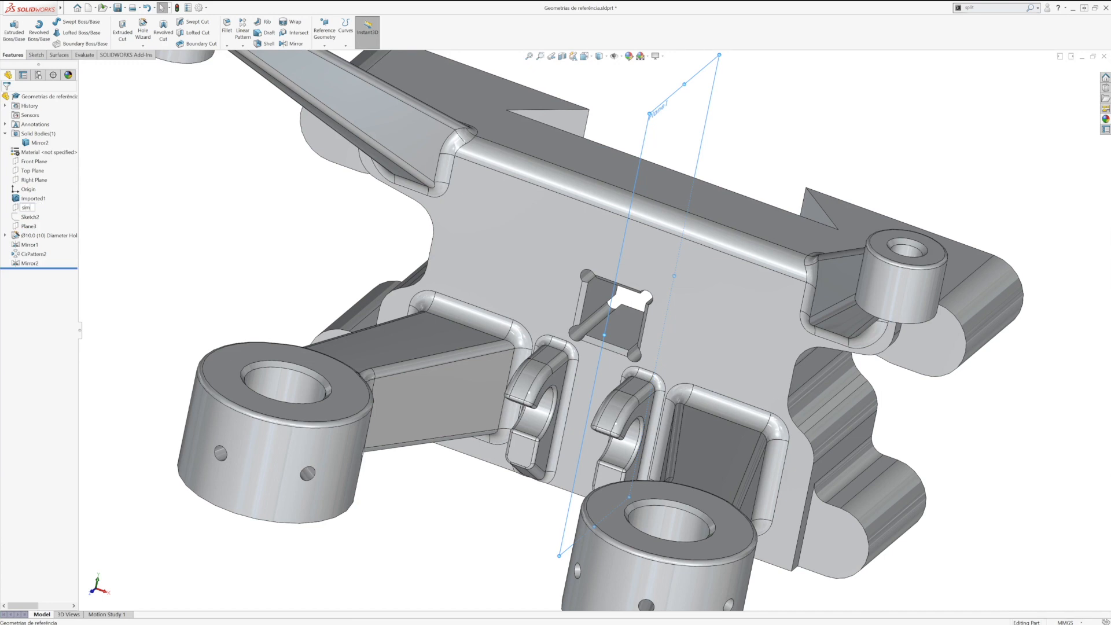
key("Return")
middle_click_drag(630, 342, 607, 338)
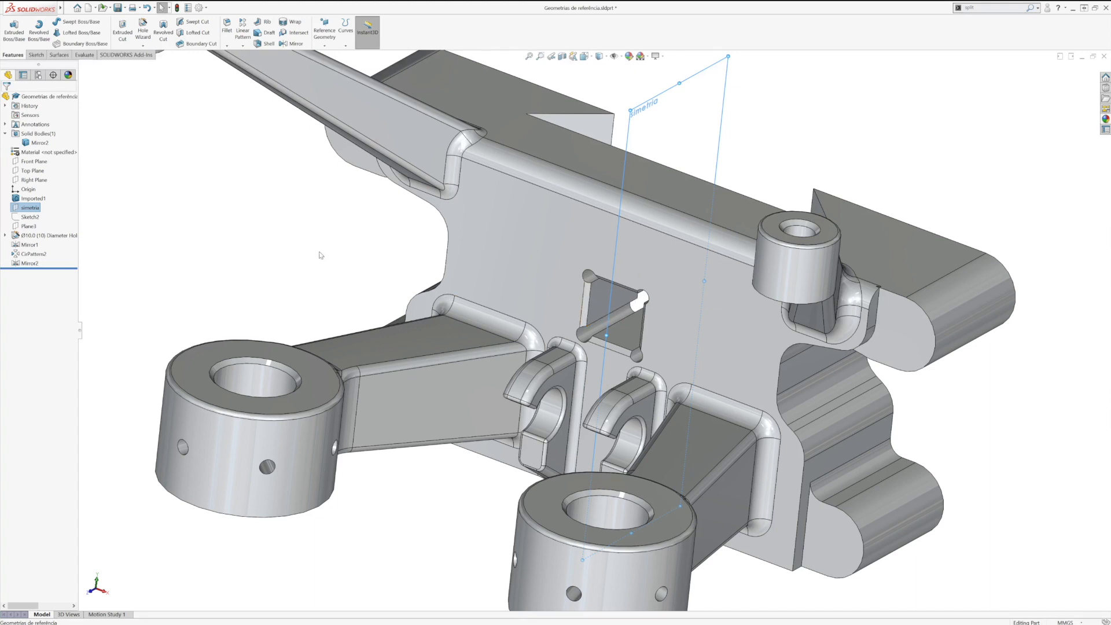
left_click(252, 249)
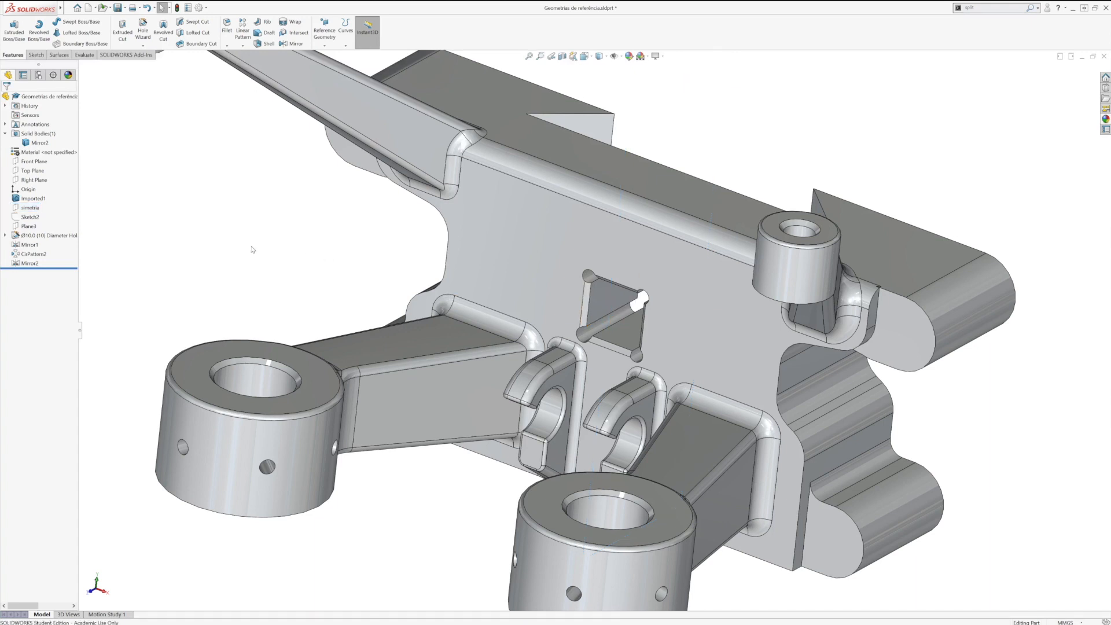
Step: Show the simetria plane in the model
right_click(30, 207)
left_click(199, 226)
left_click(200, 226)
Step: Create a reference plane midway between the upper and lower inner faces of the central square window
left_click(630, 338)
middle_click_drag(630, 338, 656, 263)
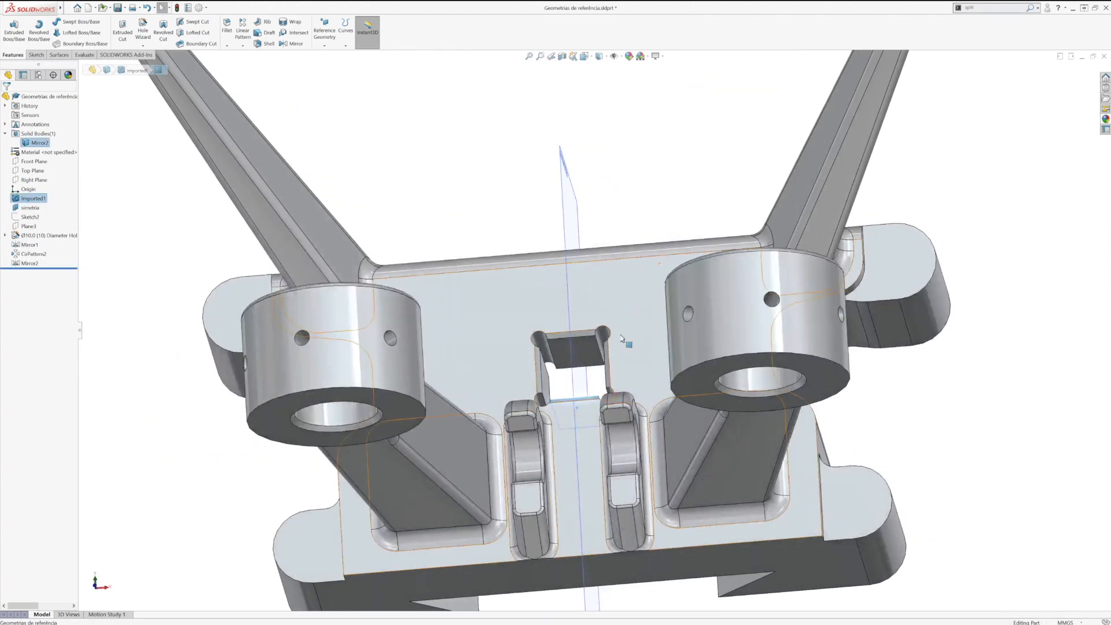
left_click(591, 354)
left_click(325, 30)
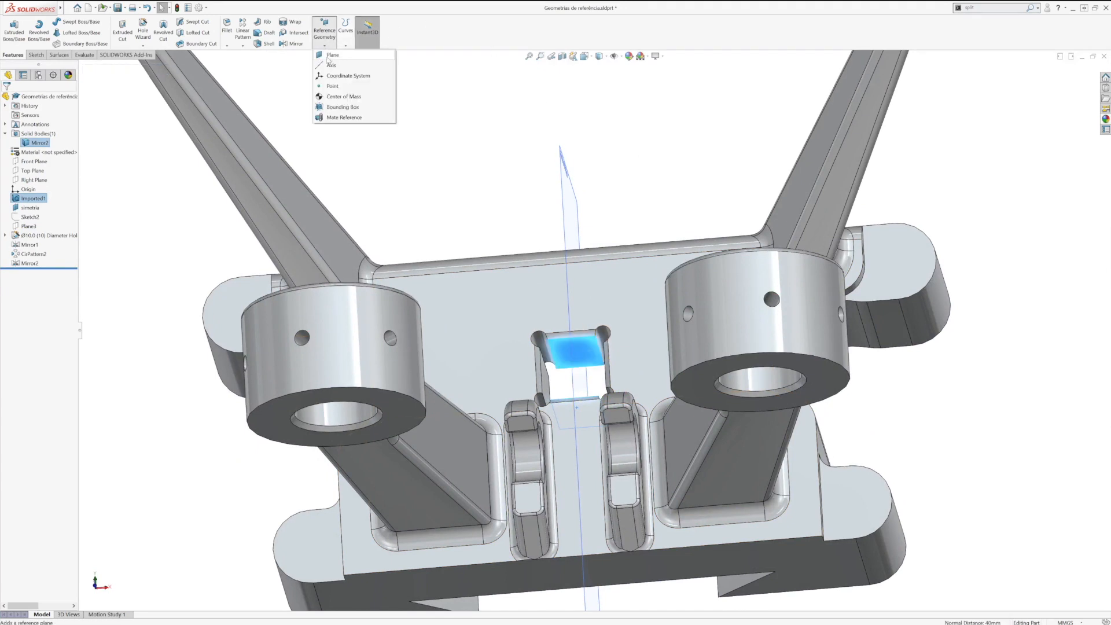
left_click(331, 55)
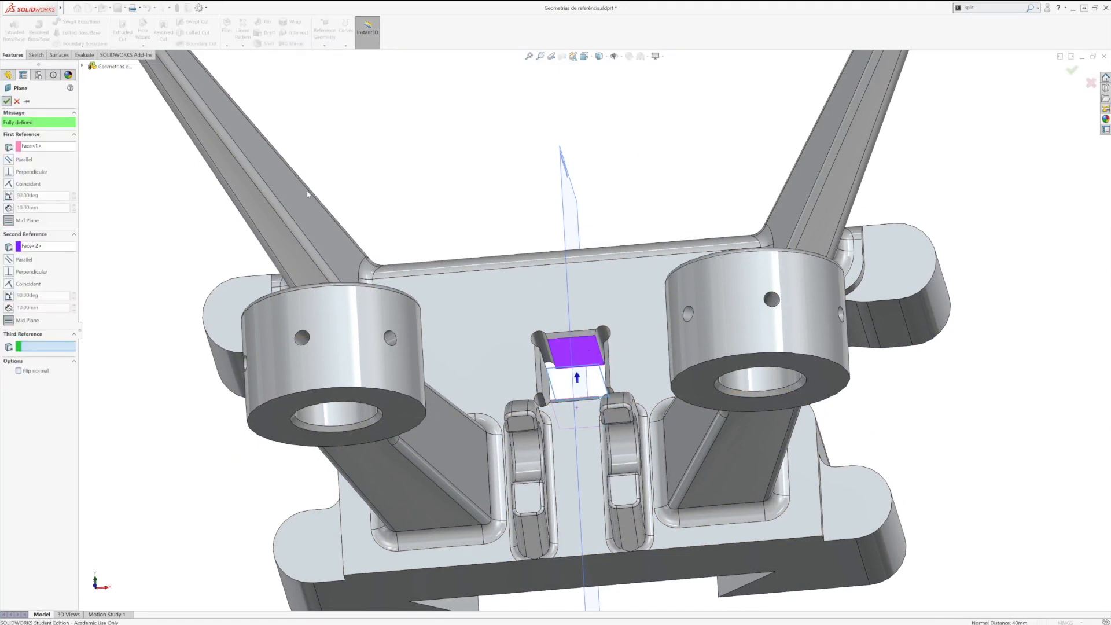
left_click(7, 102)
key("ctrl+7")
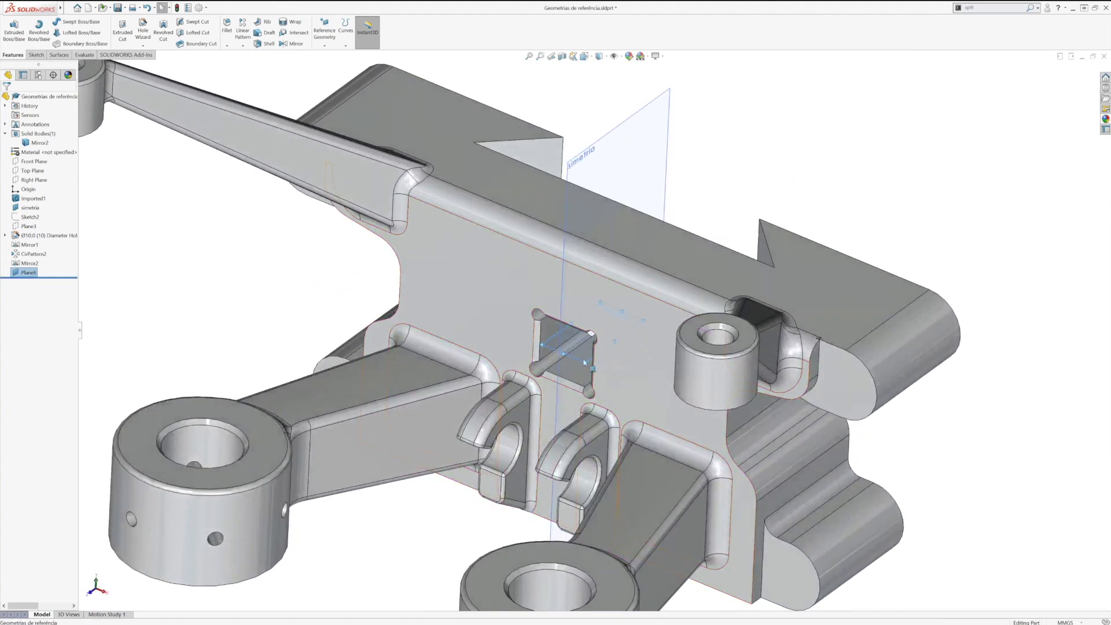
Step: Create a reference axis at the intersection of the simetria plane and the square window's mid plane
left_click(589, 364)
left_click(588, 364)
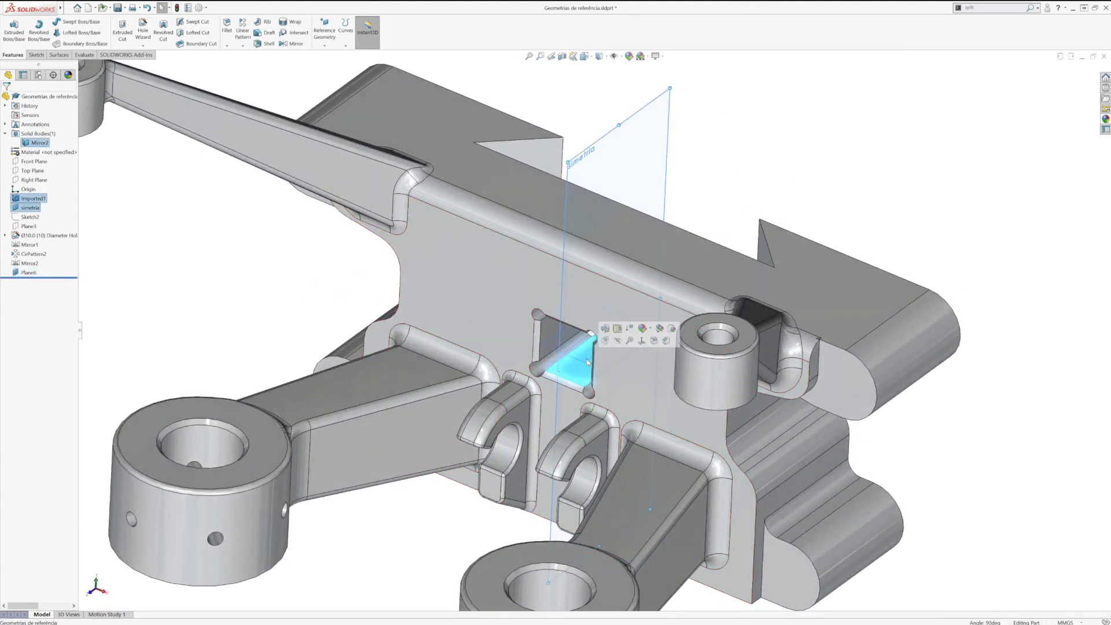
left_click(665, 163, "ctrl")
left_click(326, 45)
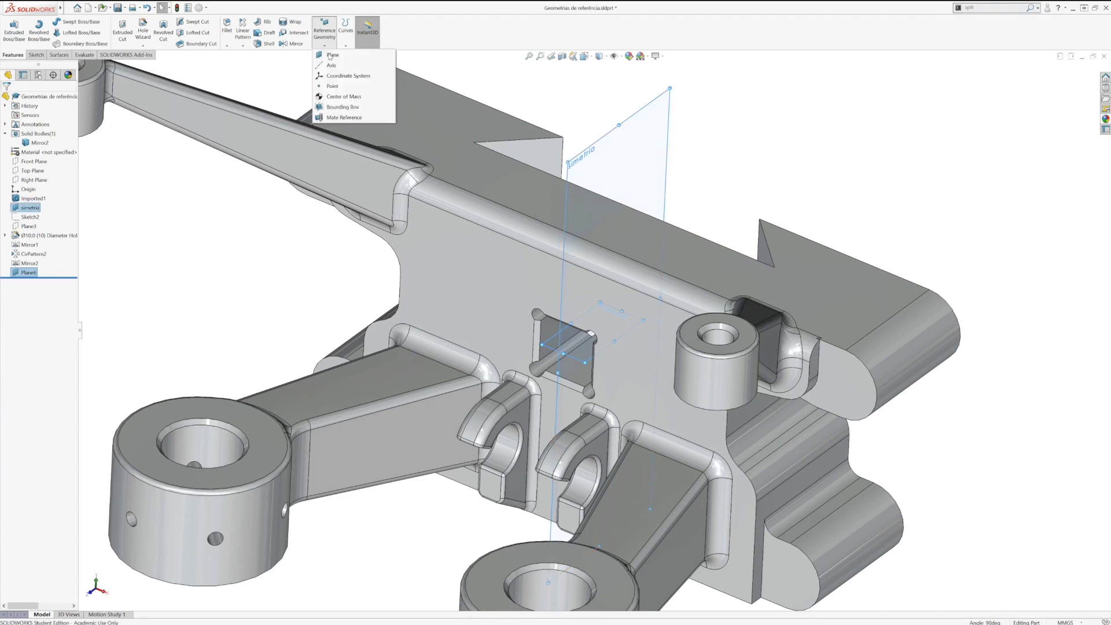
left_click(341, 66)
left_click(6, 99)
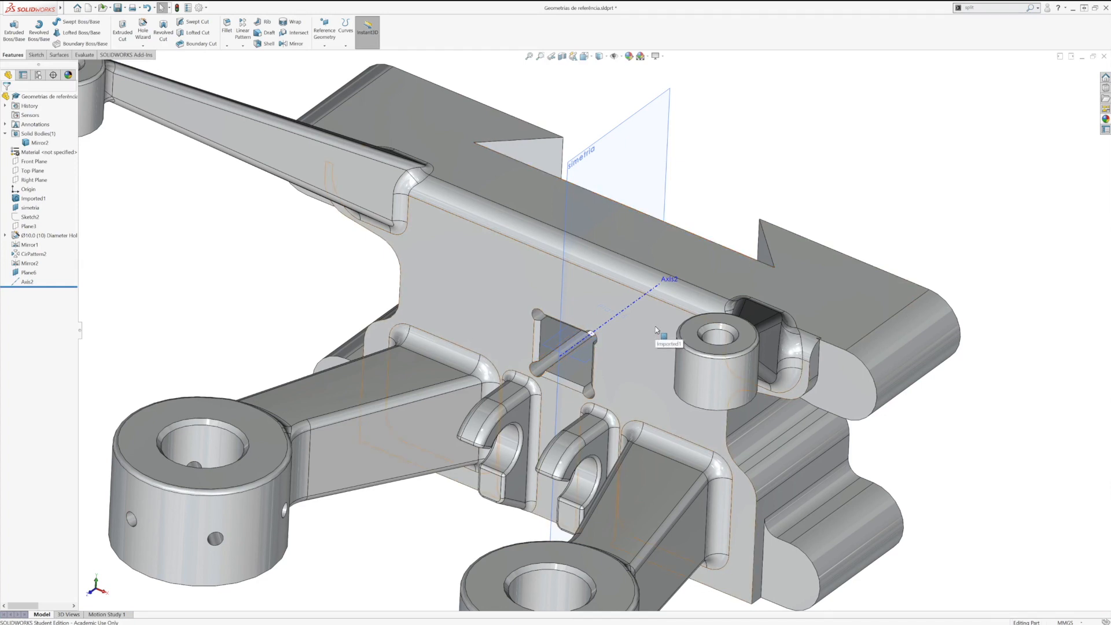
Step: On the plate's front face, sketch a vertical straight slot about 23 mm between centres, above the square window on the simetria plane
left_click(521, 288)
key("space")
left_click(596, 340)
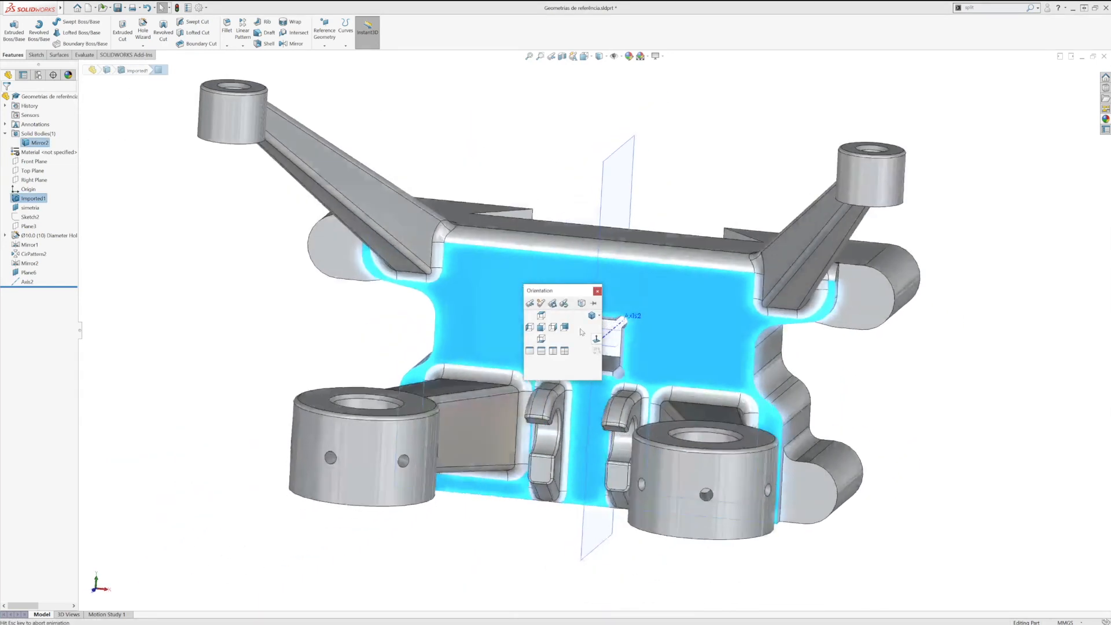
left_click(52, 44)
scroll(637, 324, "down", 5)
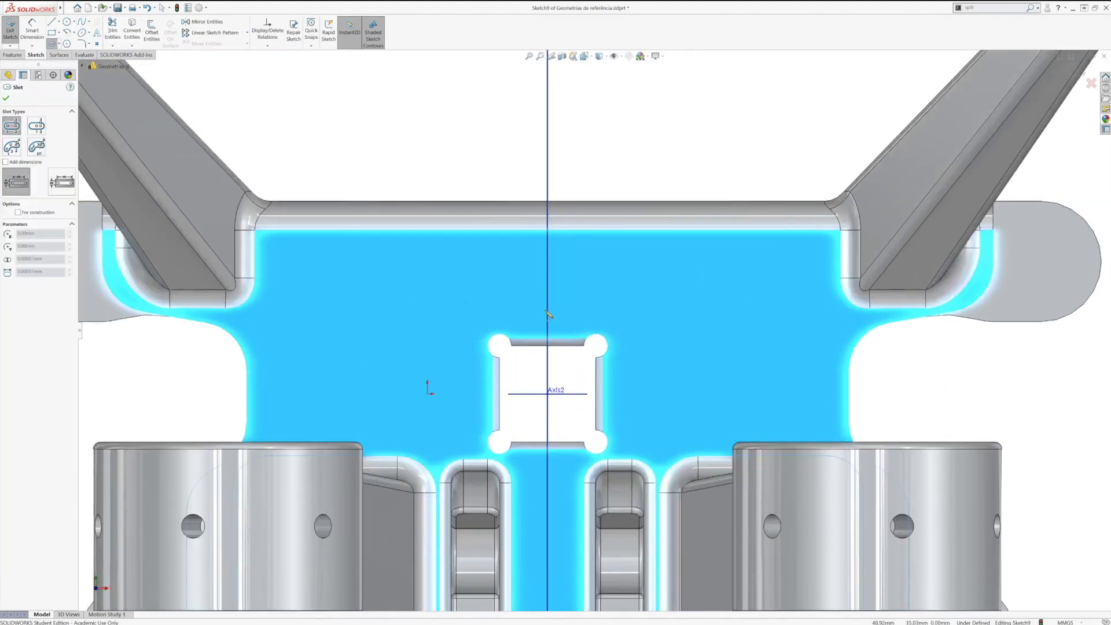
left_click(547, 313)
left_click(548, 258)
left_click(559, 286)
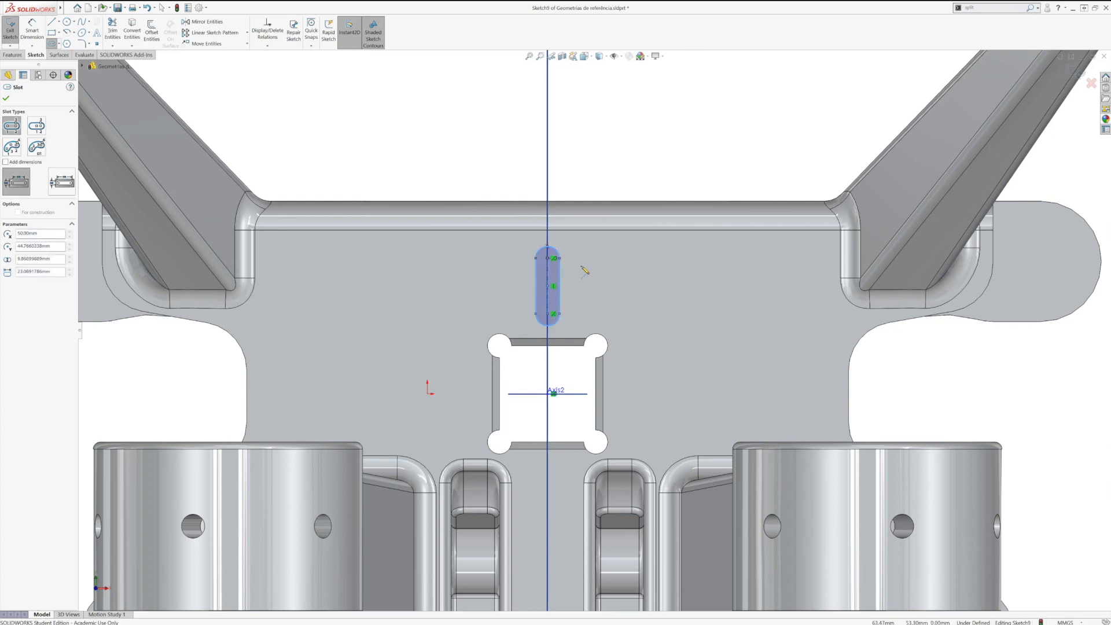
Step: Set the slot's centre-to-centre length to 25 mm
key("Escape")
key("d")
left_click(560, 283)
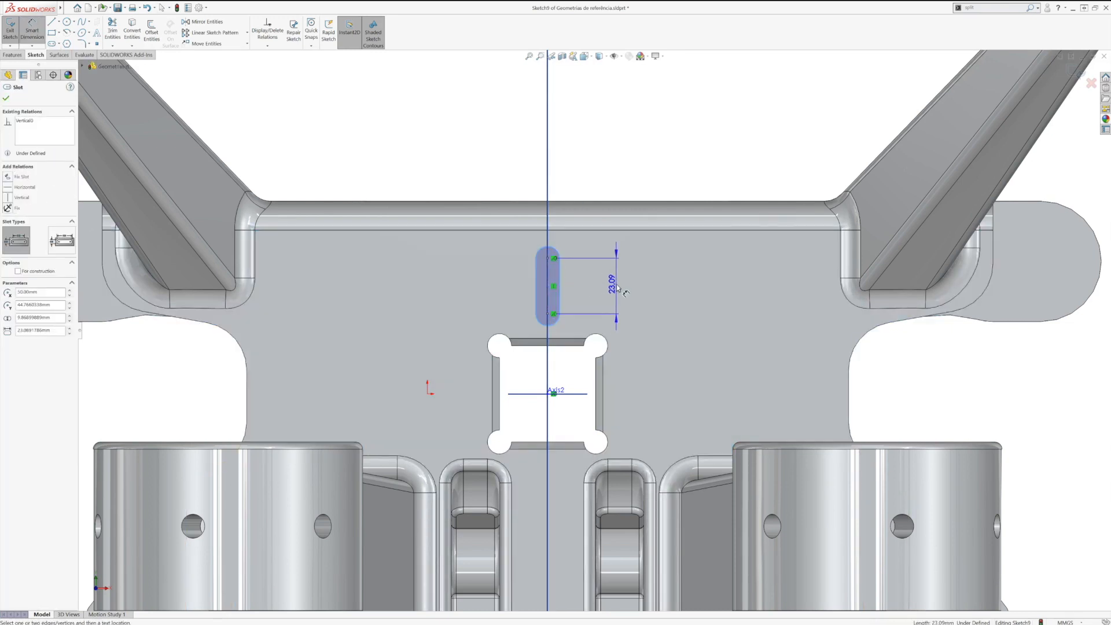
left_click(619, 289)
type("25")
key("Return")
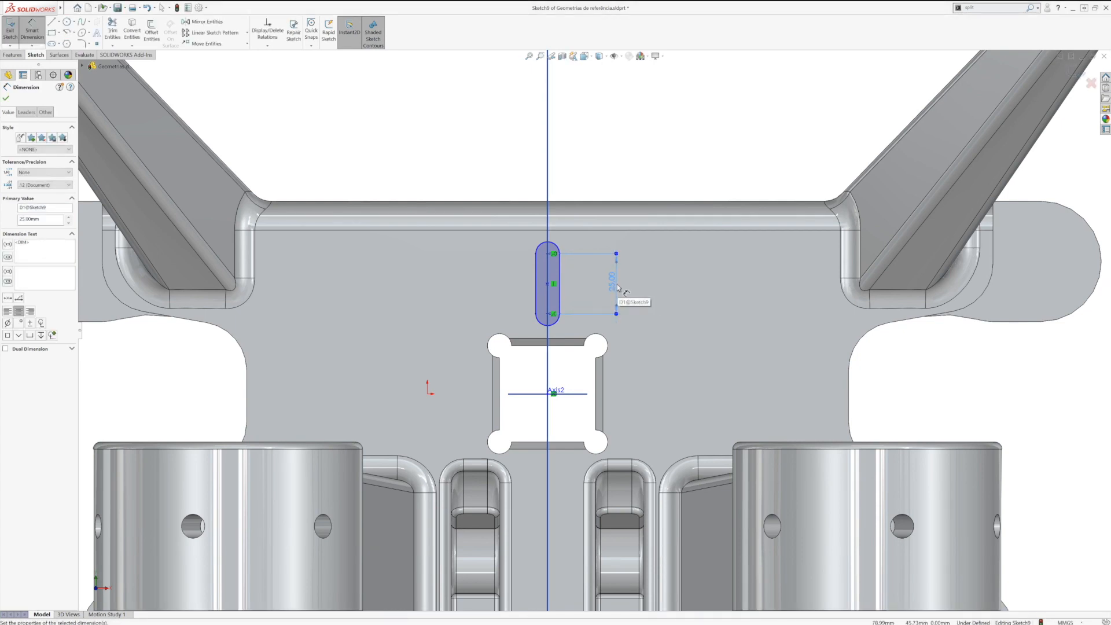
Step: Set the distance from the slot's lower arc centre to the window's central axis to 34 mm and the slot radius to 5 mm
left_click(553, 329)
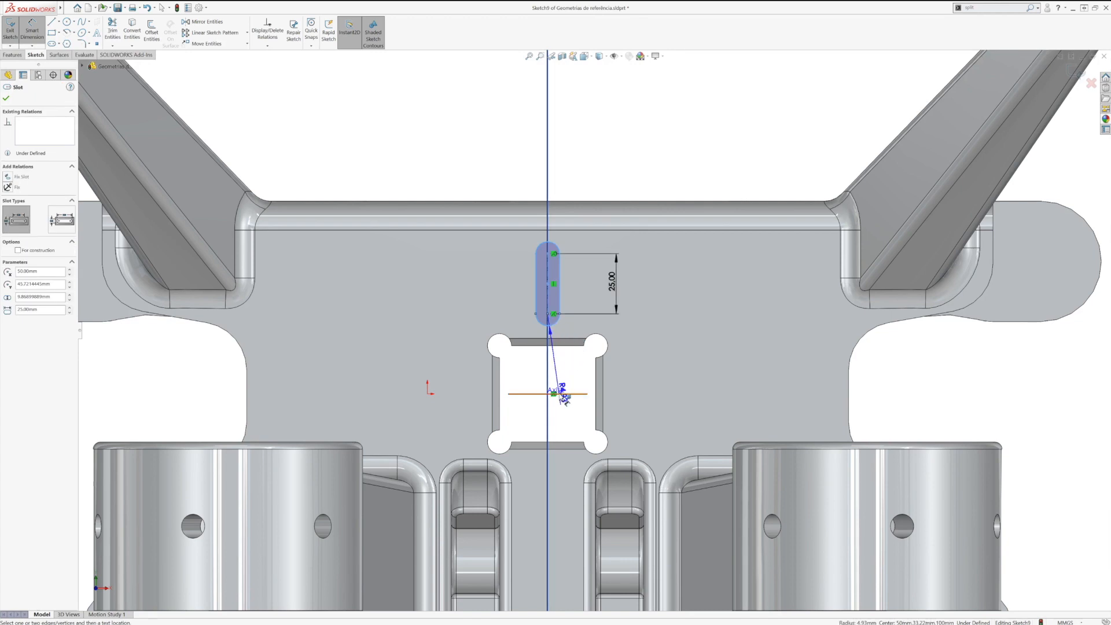
left_click(562, 396)
left_click(637, 356)
type("34")
key("Return")
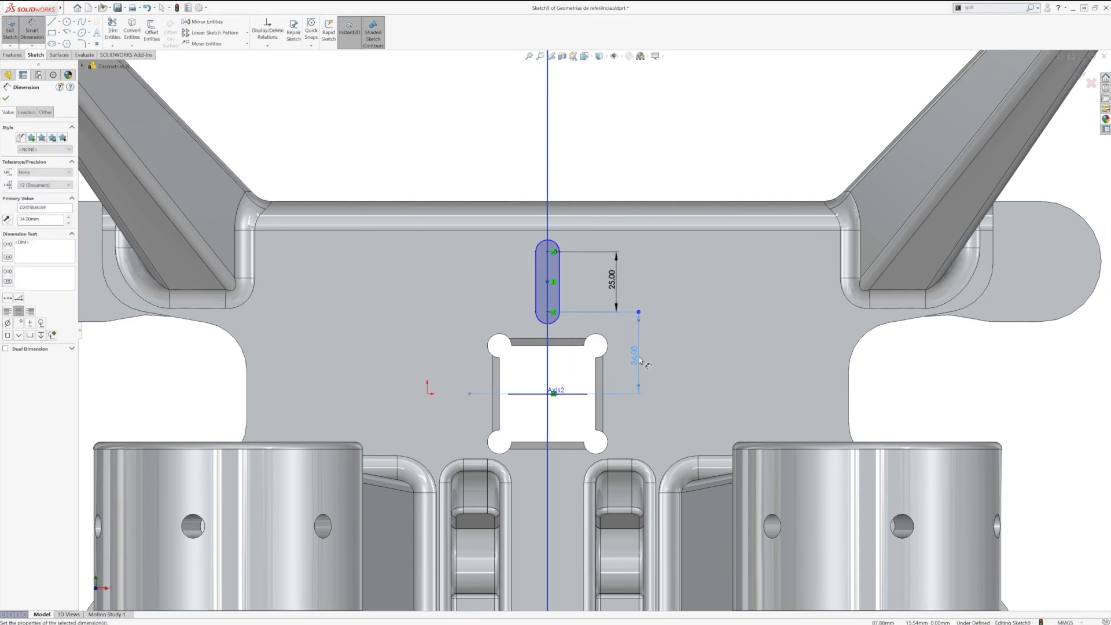
left_click(558, 243)
left_click(619, 168)
type("5")
key("Return")
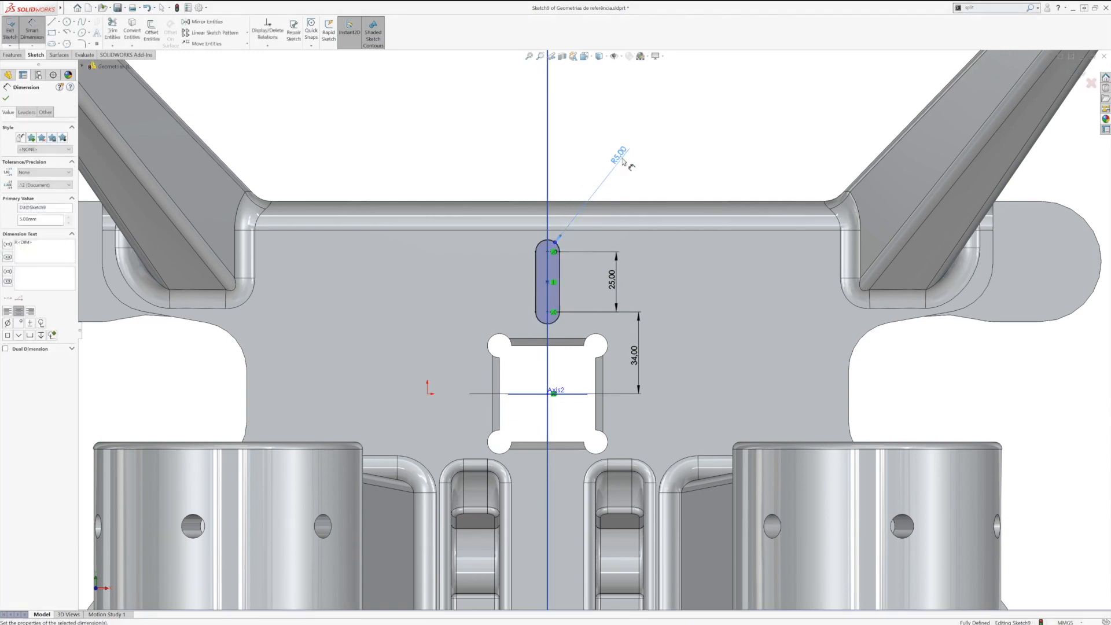
Step: Finish the slot sketch and extrude-cut it through the plate
left_click(1076, 71)
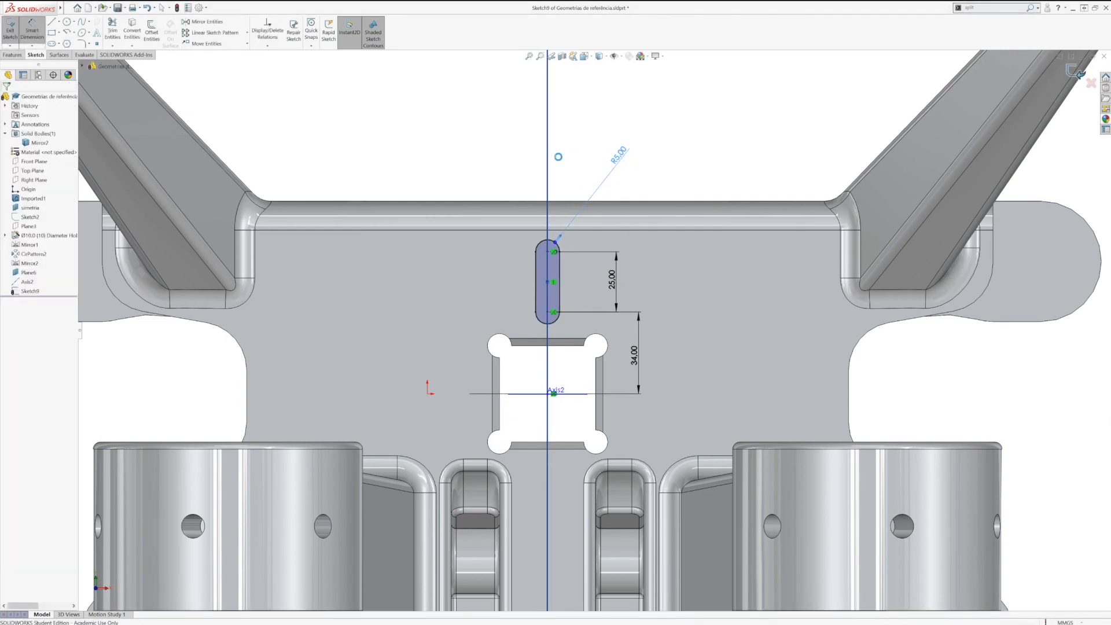
key("Return")
middle_click_drag(346, 160, 399, 222)
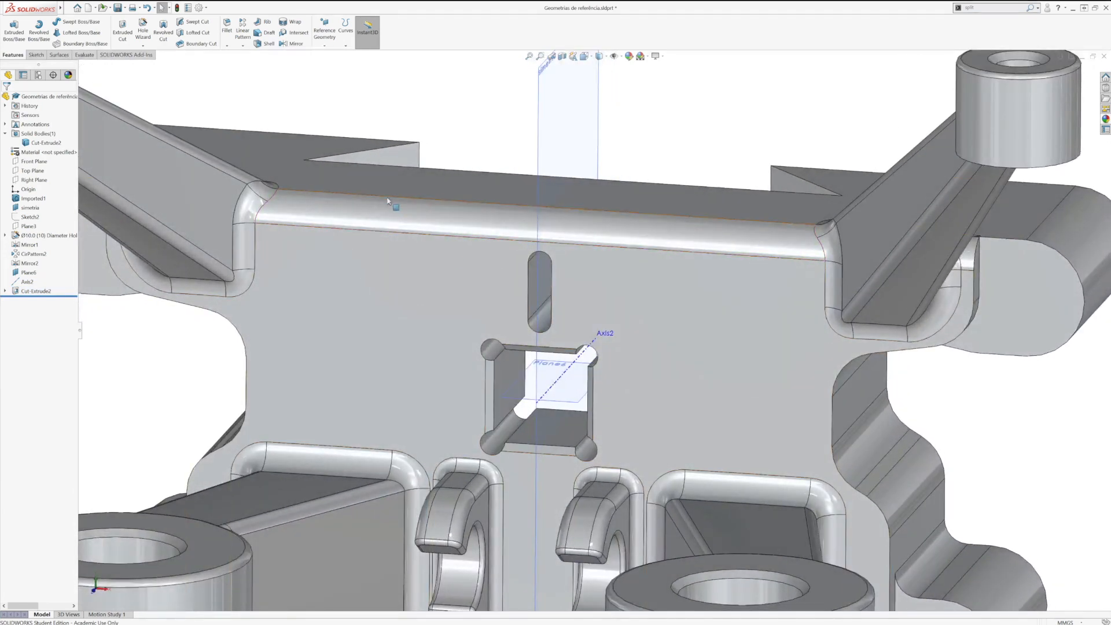
Step: Circular-pattern the slot cut around Axis2 with 4 equally spaced instances over 360 degrees
left_click(244, 46)
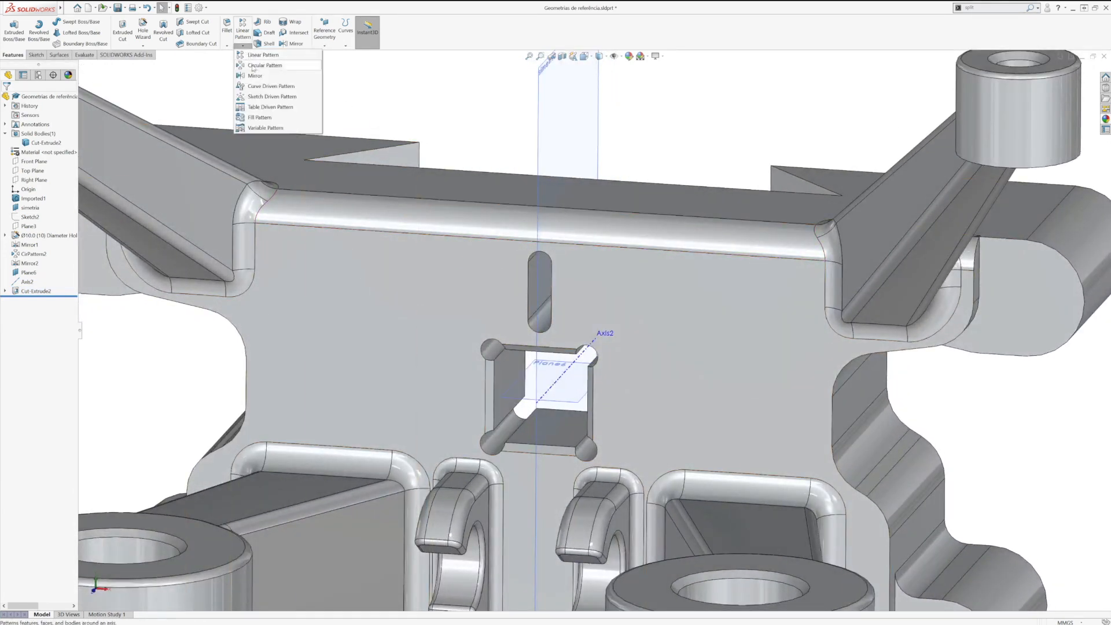
left_click(262, 66)
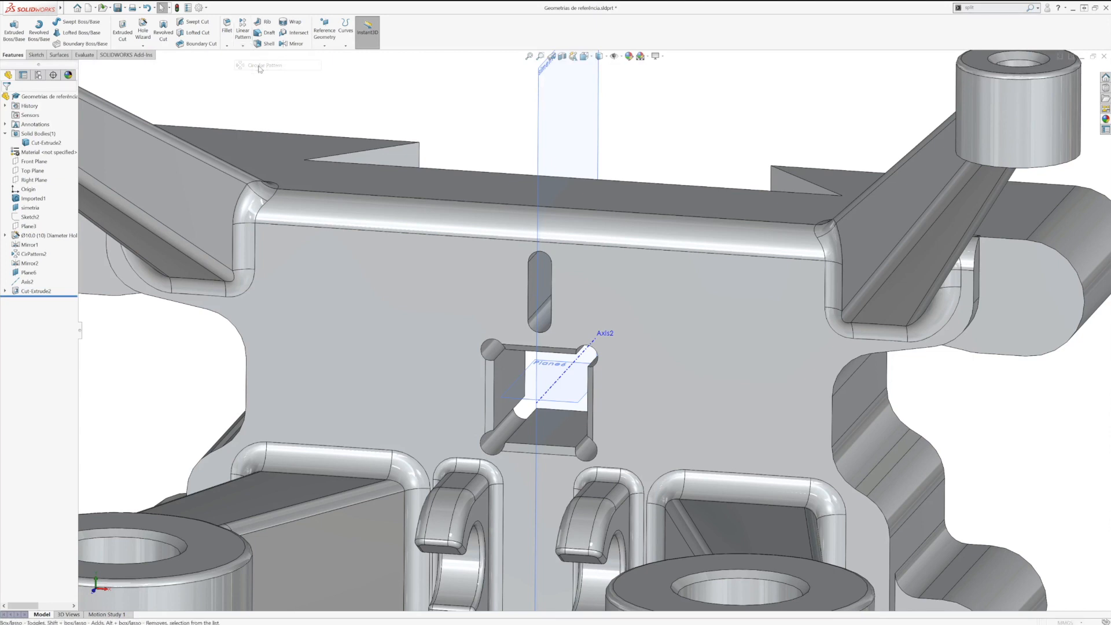
left_click(555, 390)
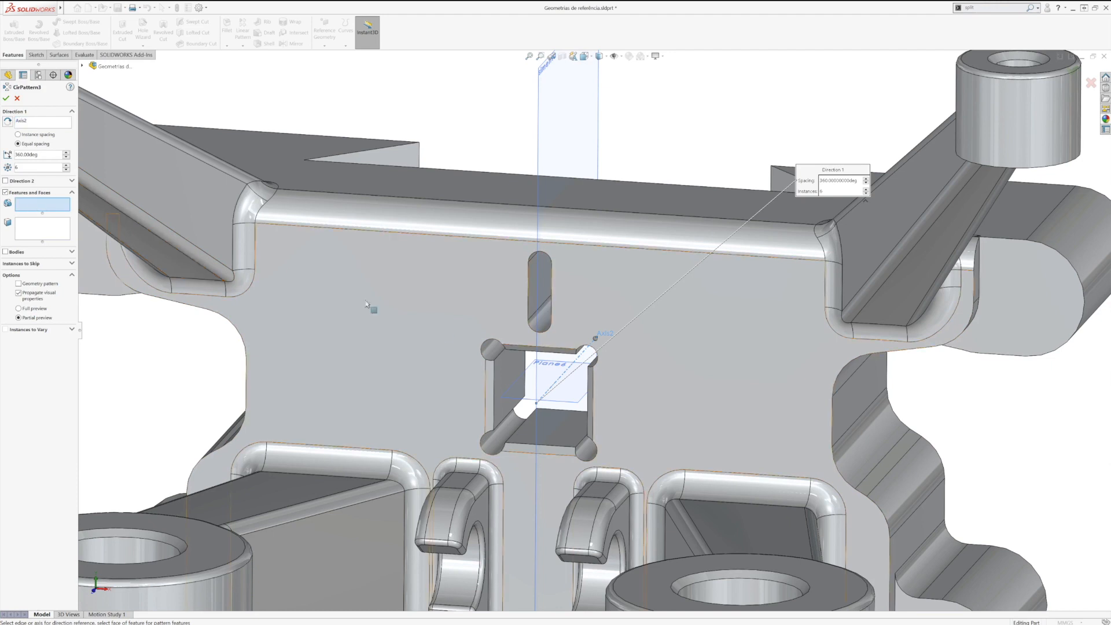
left_click(543, 295)
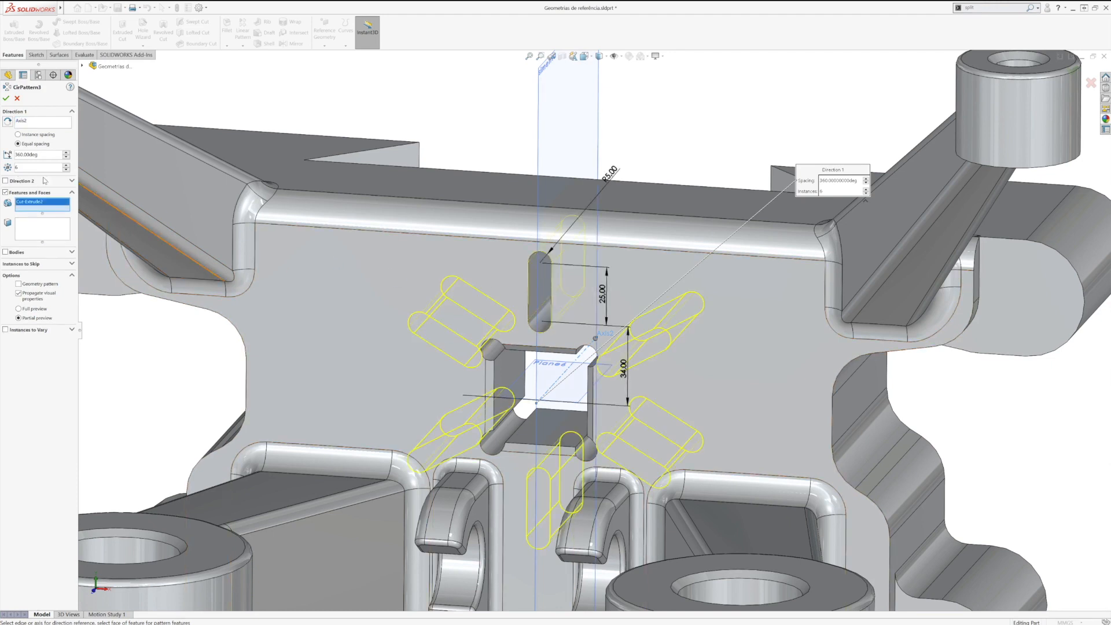
left_click(66, 171)
left_click(66, 171)
left_click(66, 171)
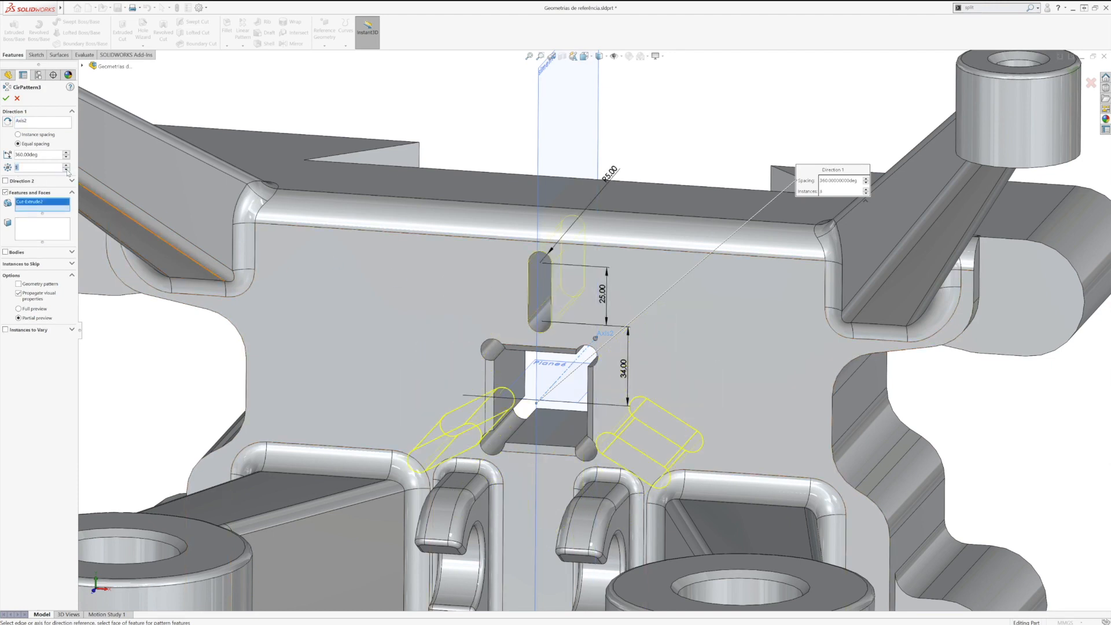
left_click(66, 165)
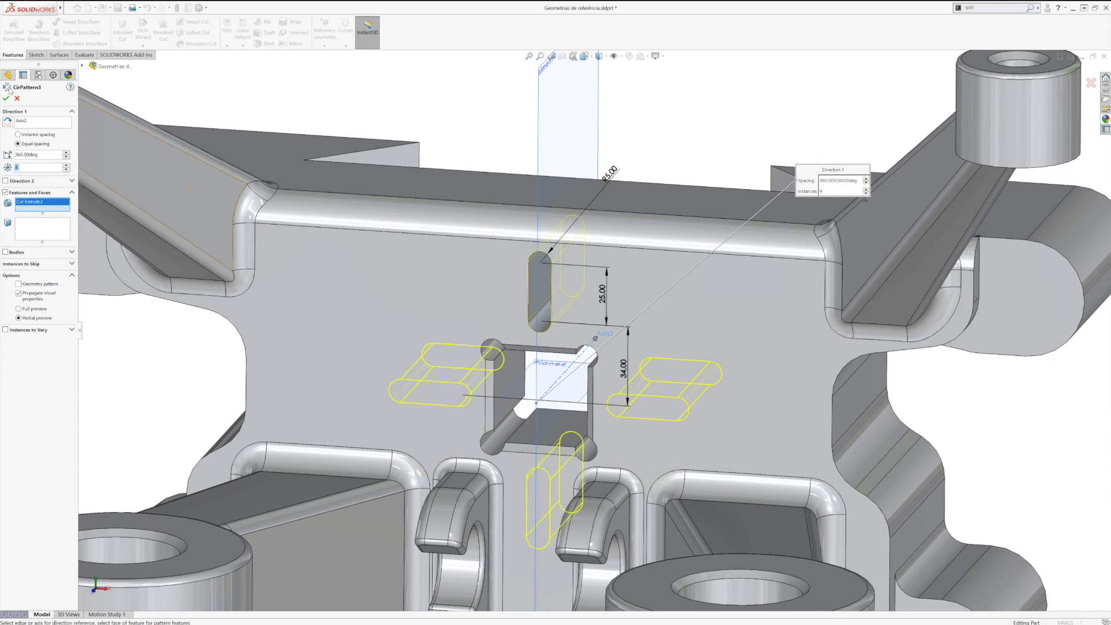
left_click(6, 99)
scroll(610, 324, "down", 3)
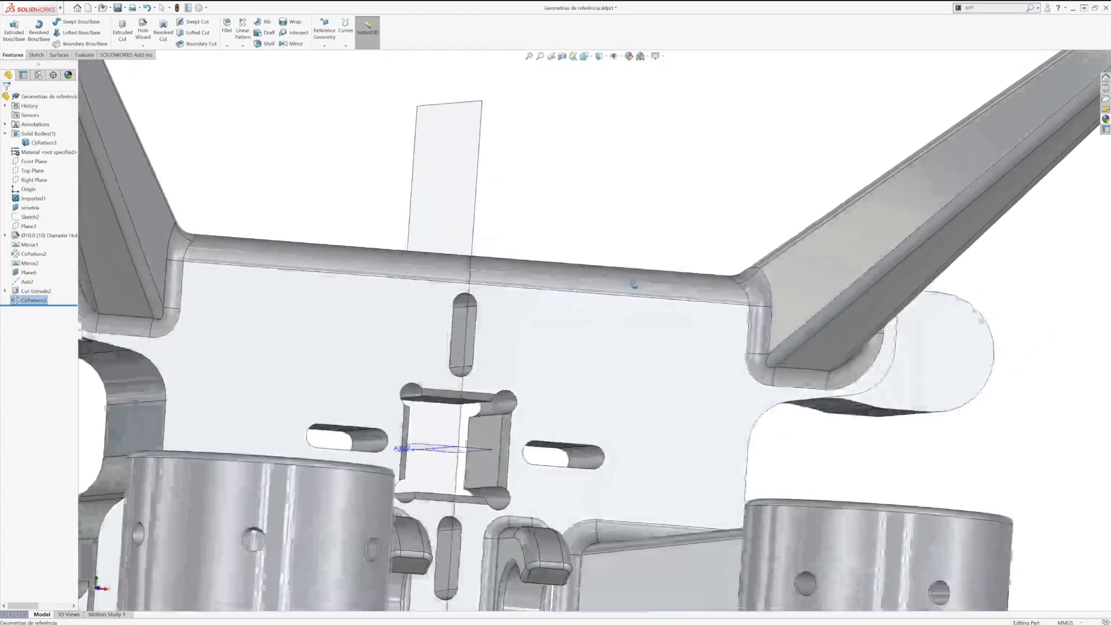
Step: Hide the central axis and the square window's mid plane, leaving the simetria plane shown
left_click(514, 177)
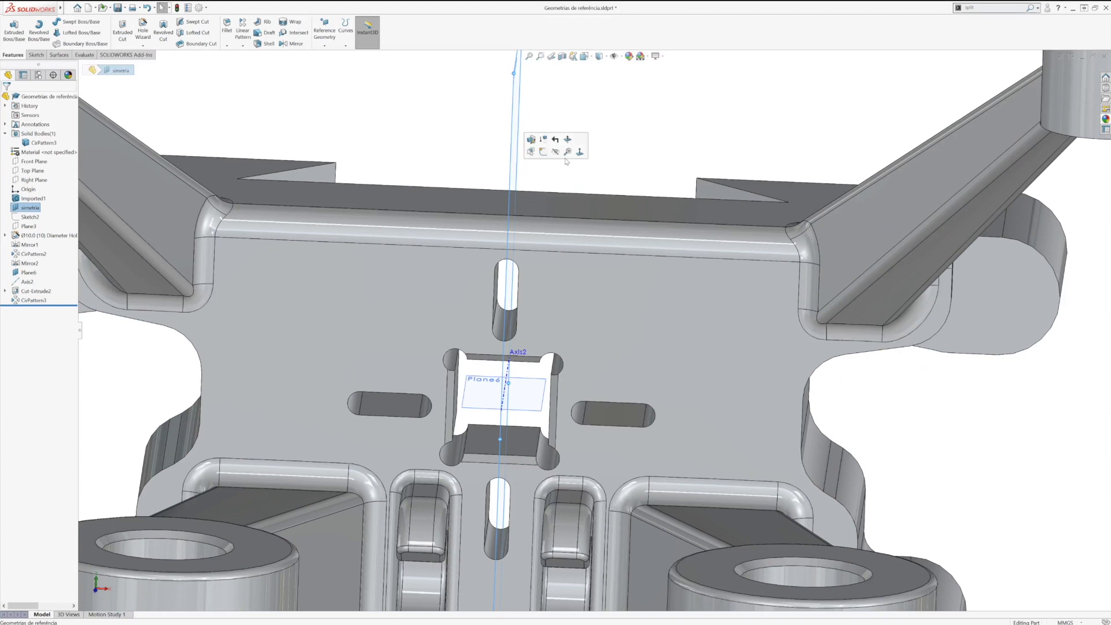
left_click(510, 378)
left_click(558, 363)
middle_click_drag(521, 389, 508, 428)
key("f")
left_click(556, 375)
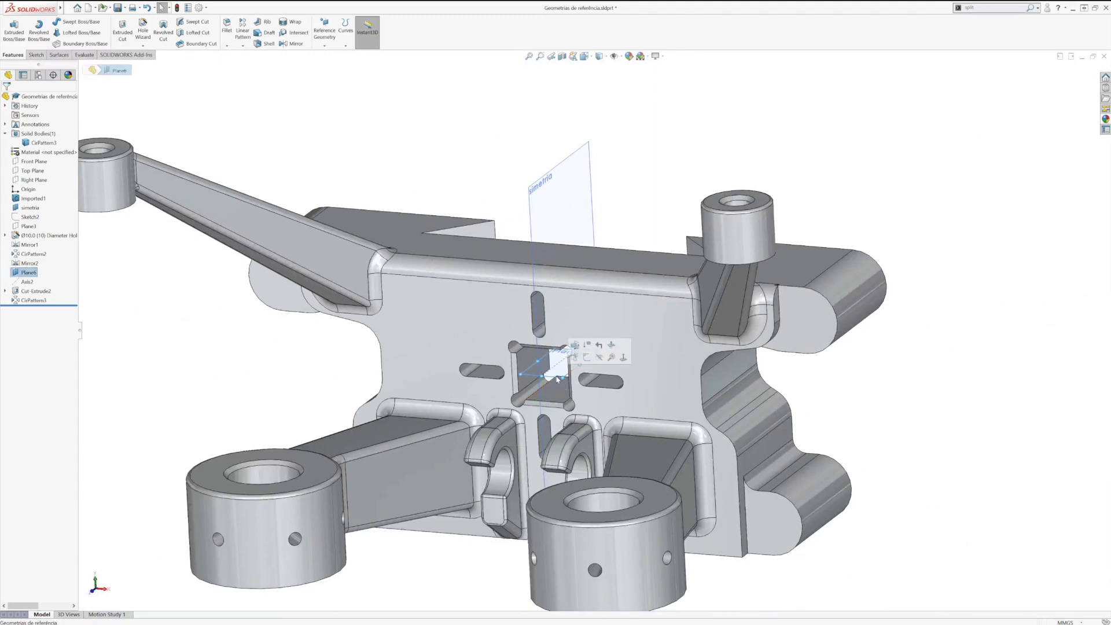
left_click(599, 357)
key("ctrl+1")
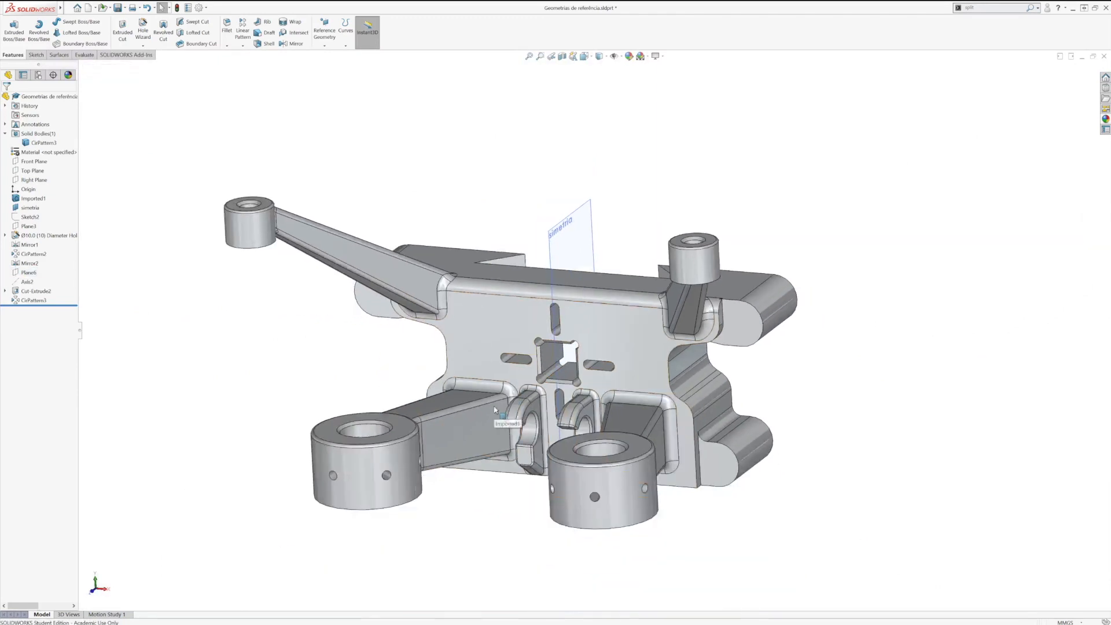
Step: Start a reference point with the Center of Face option, using the base's broad upper face with the notch
middle_click_drag(574, 396, 563, 460)
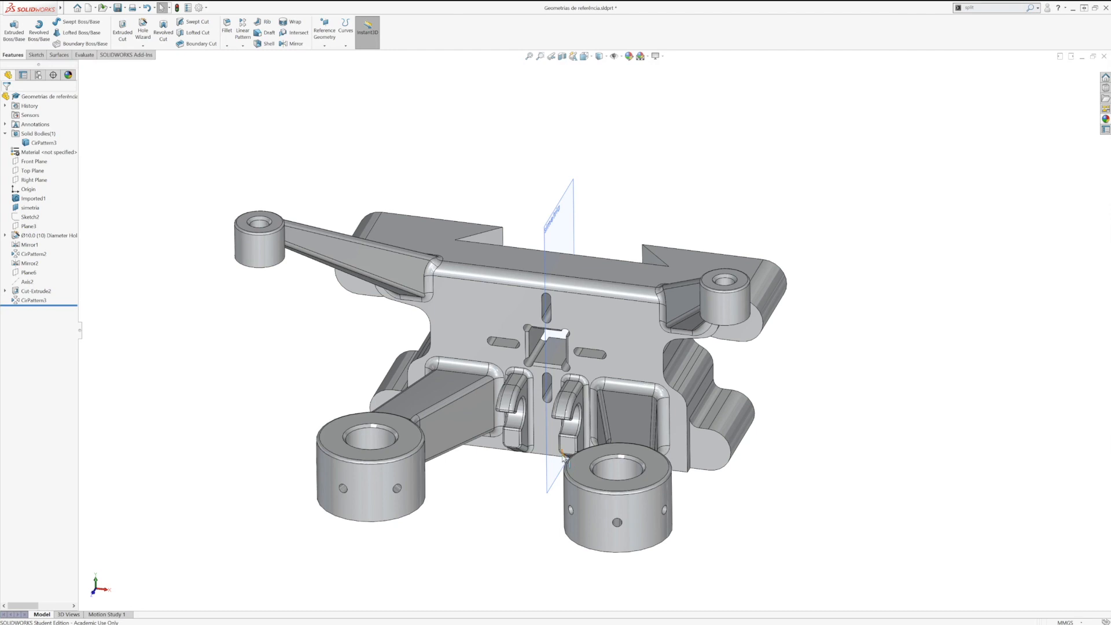
left_click(327, 48)
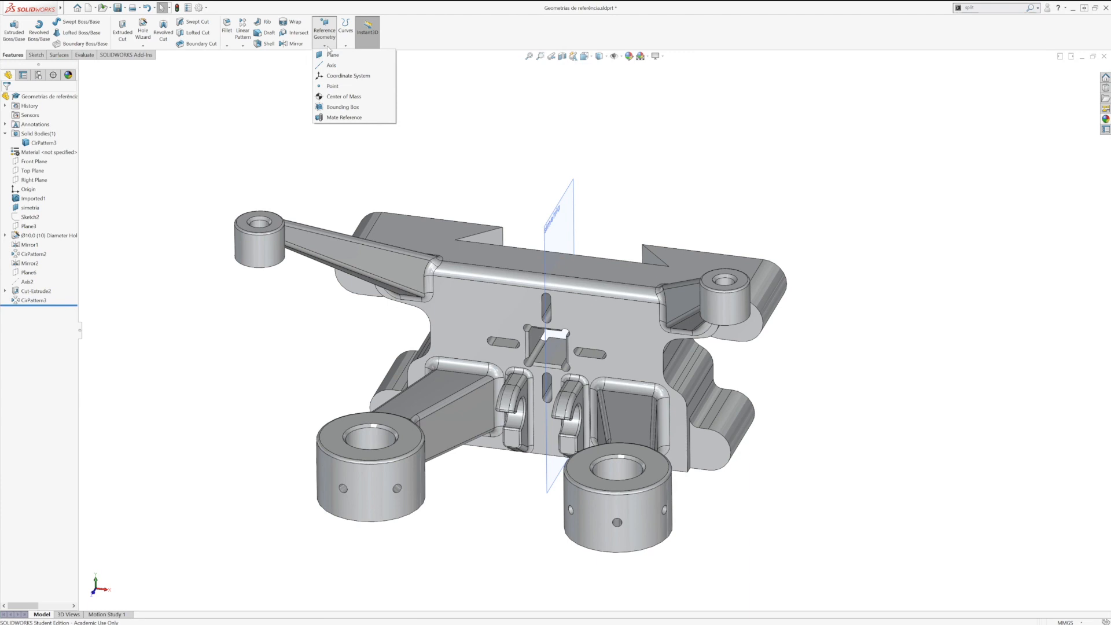
left_click(327, 86)
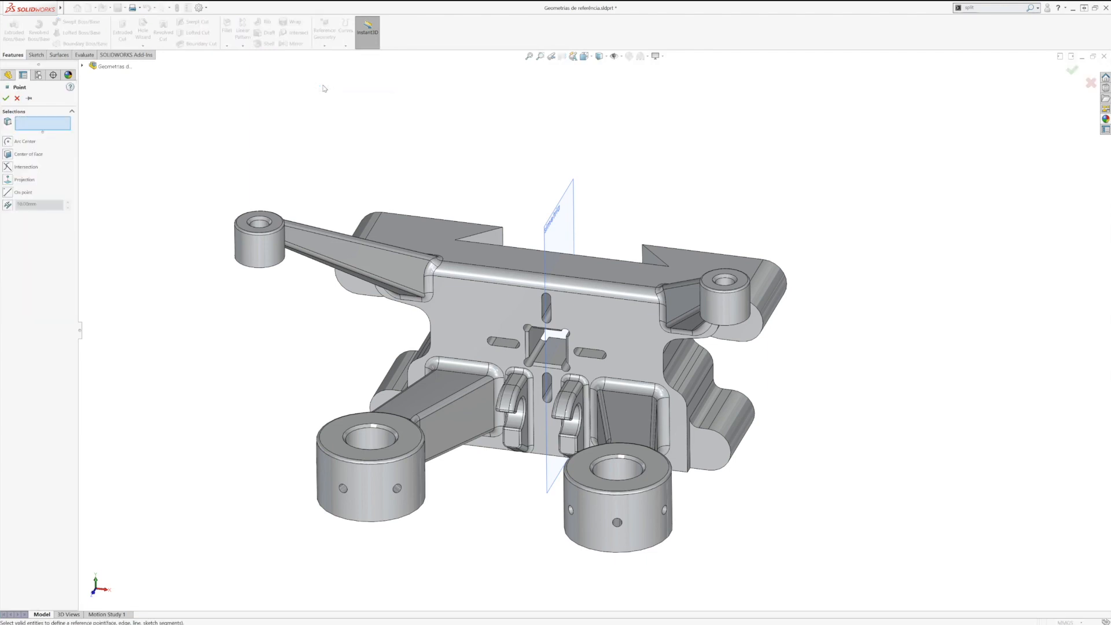
left_click(8, 154)
middle_click_drag(429, 333, 496, 241)
left_click(497, 242)
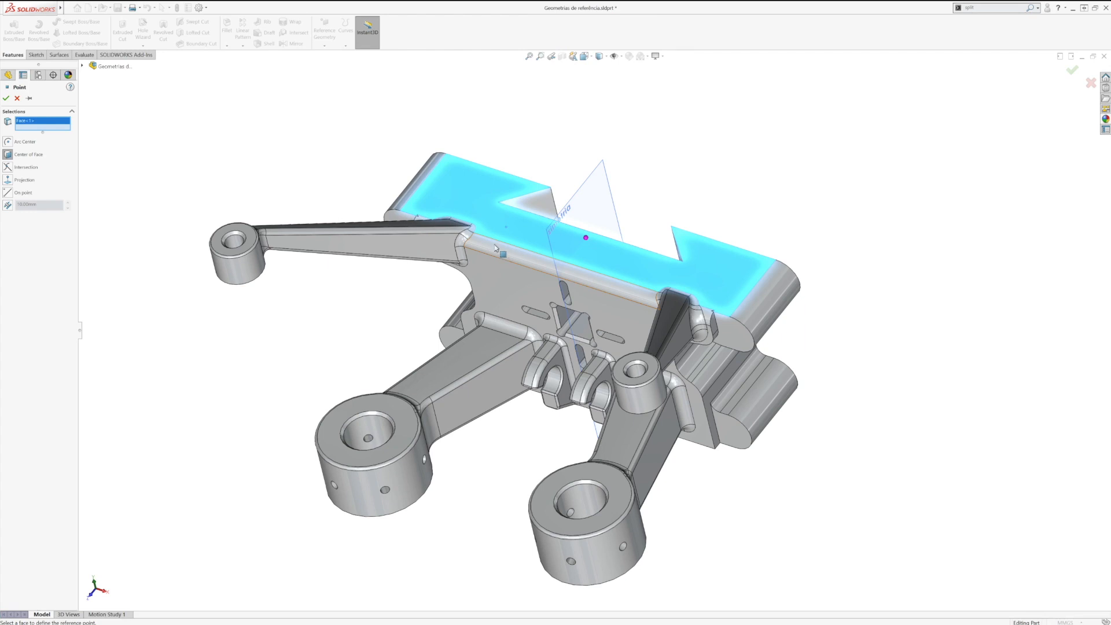
Step: Replace the selected base face with the long upper face of the slender arm and create the reference point at its center
right_click(38, 121)
left_click(55, 137)
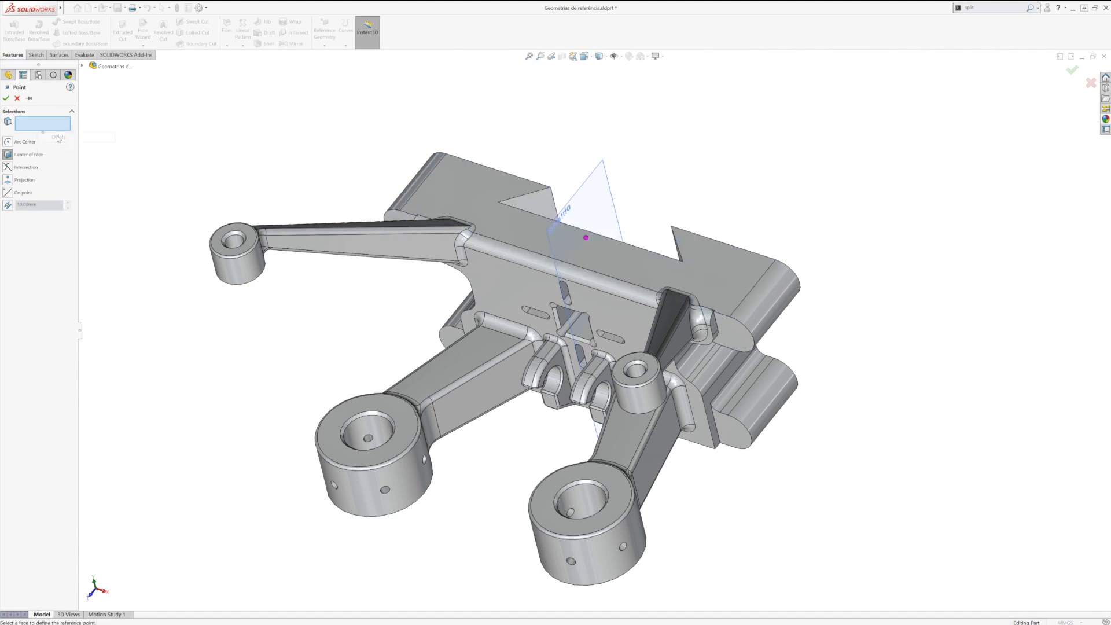
scroll(418, 235, "up", 5)
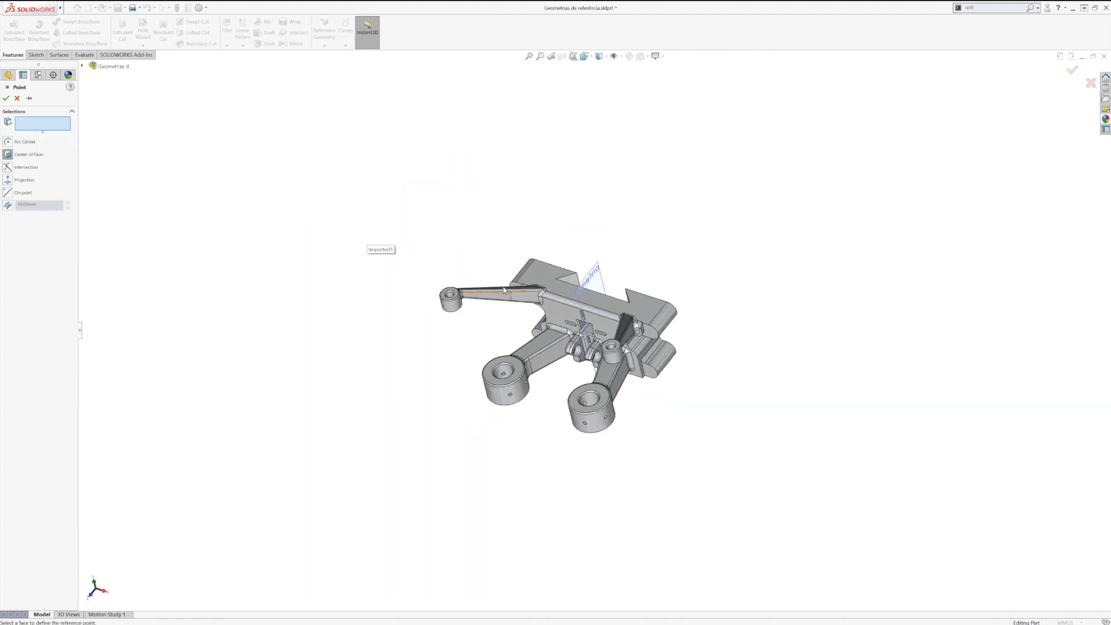
scroll(509, 291, "down", 8)
middle_click_drag(512, 285, 527, 284)
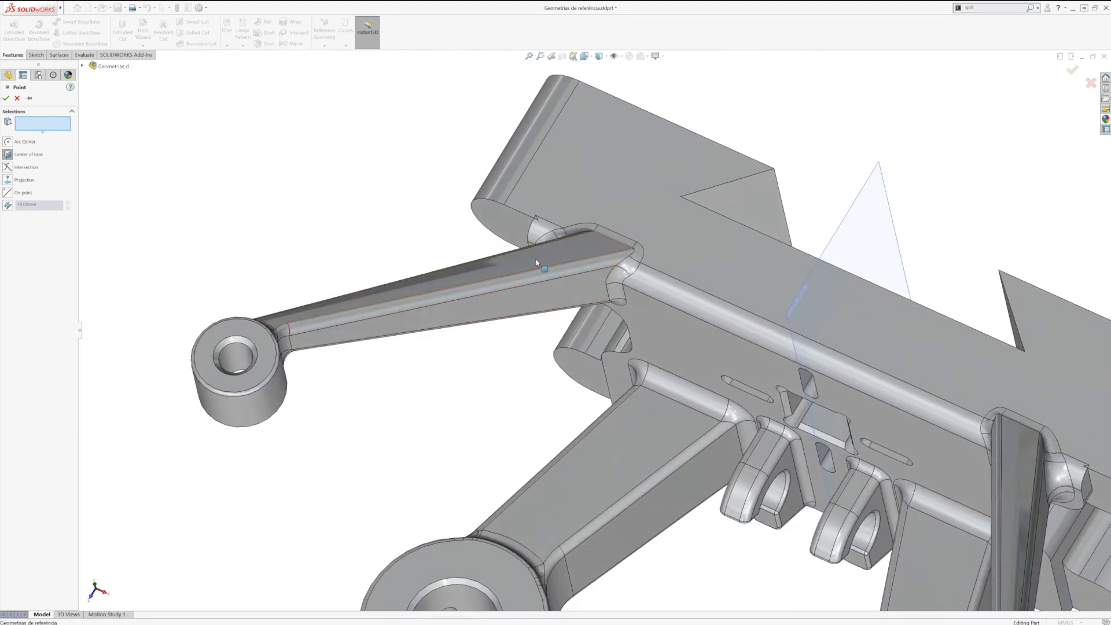
left_click(536, 262)
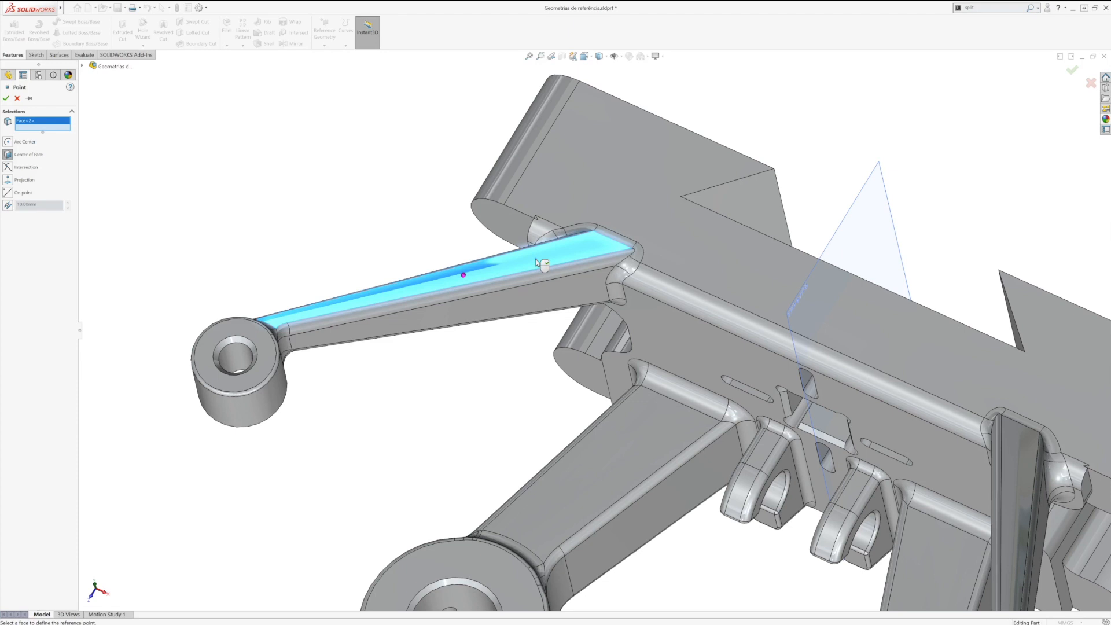
left_click(6, 97)
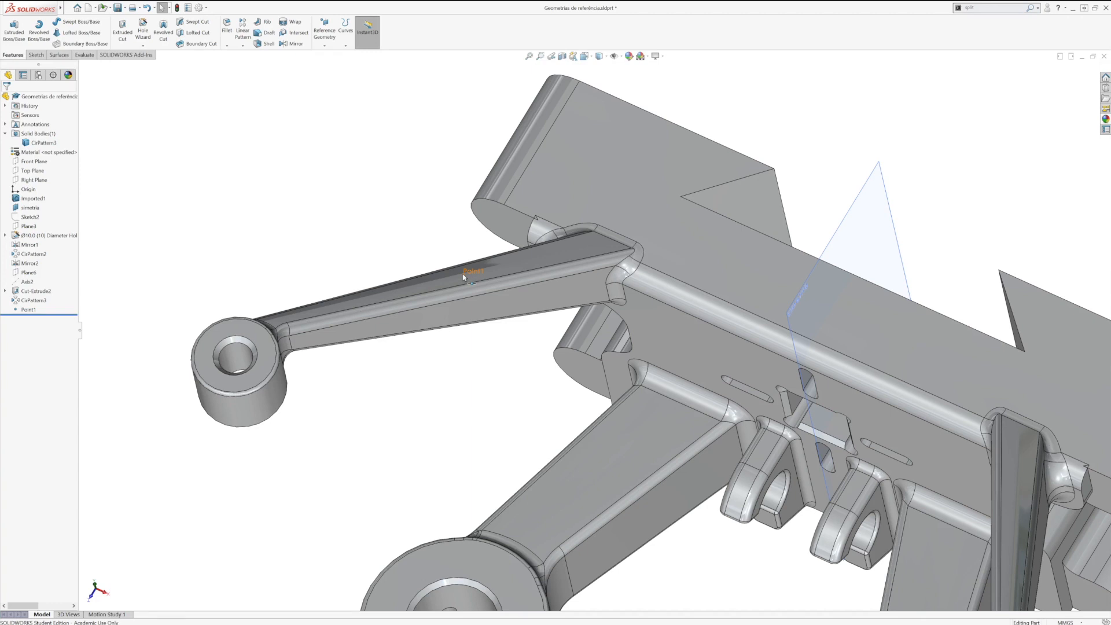
Step: Show the part from the front and add a Center of Mass reference to it
middle_click_drag(463, 276, 584, 263)
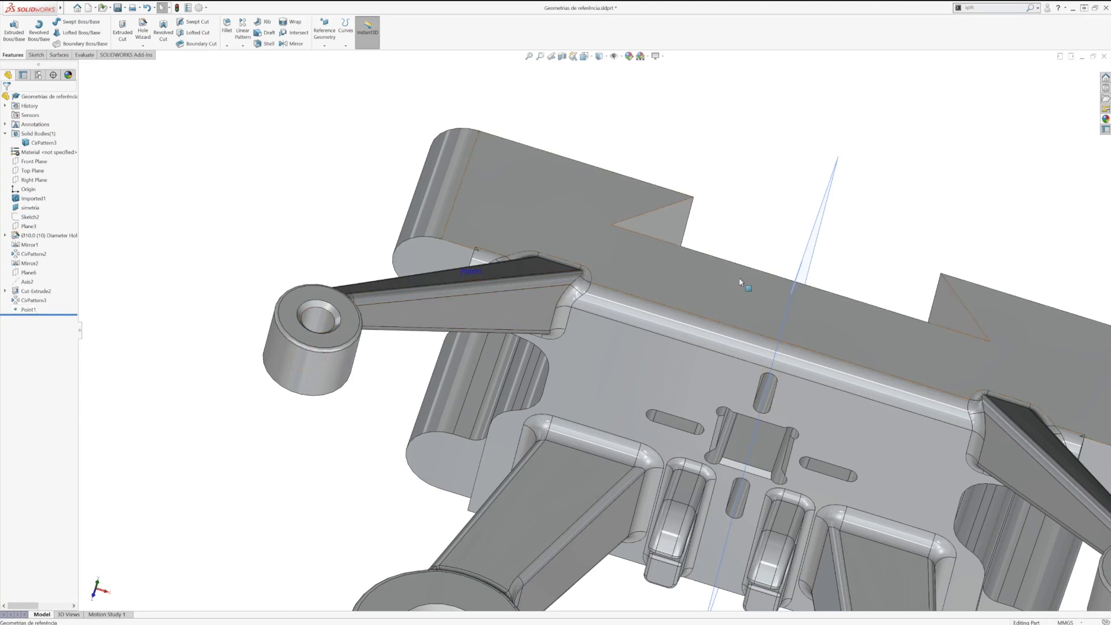
key("f")
key("space")
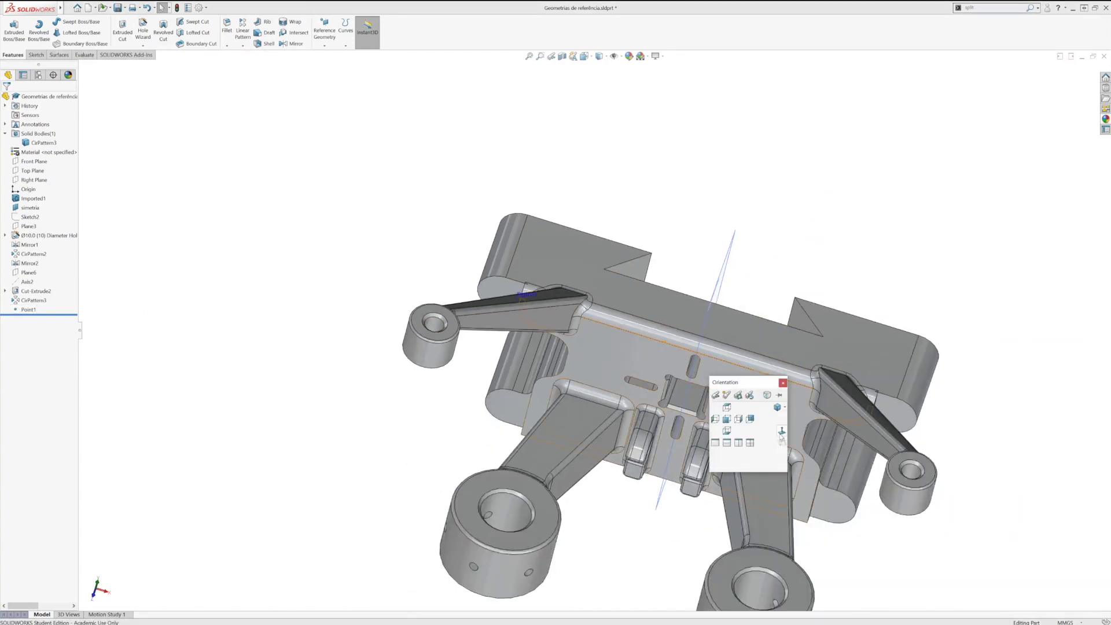
left_click(728, 420)
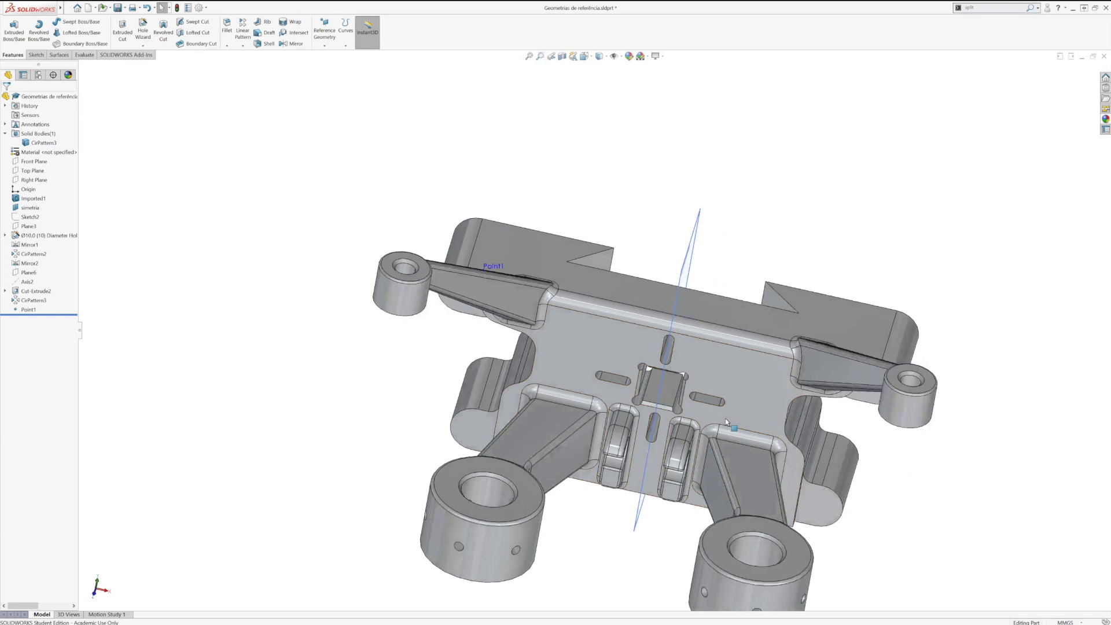
left_click(326, 45)
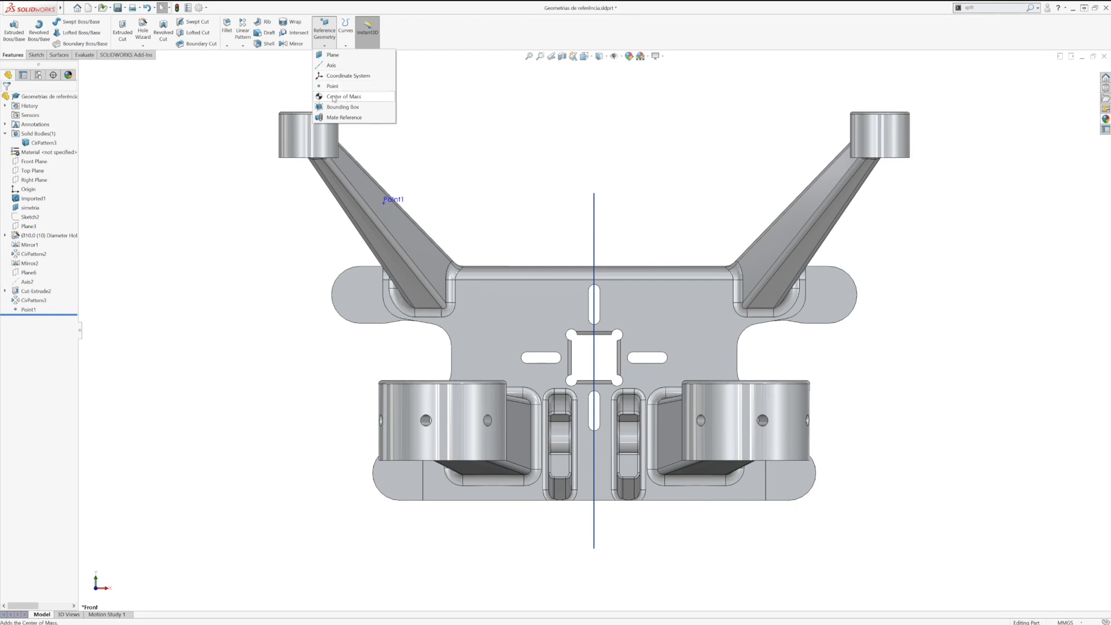
left_click(373, 102)
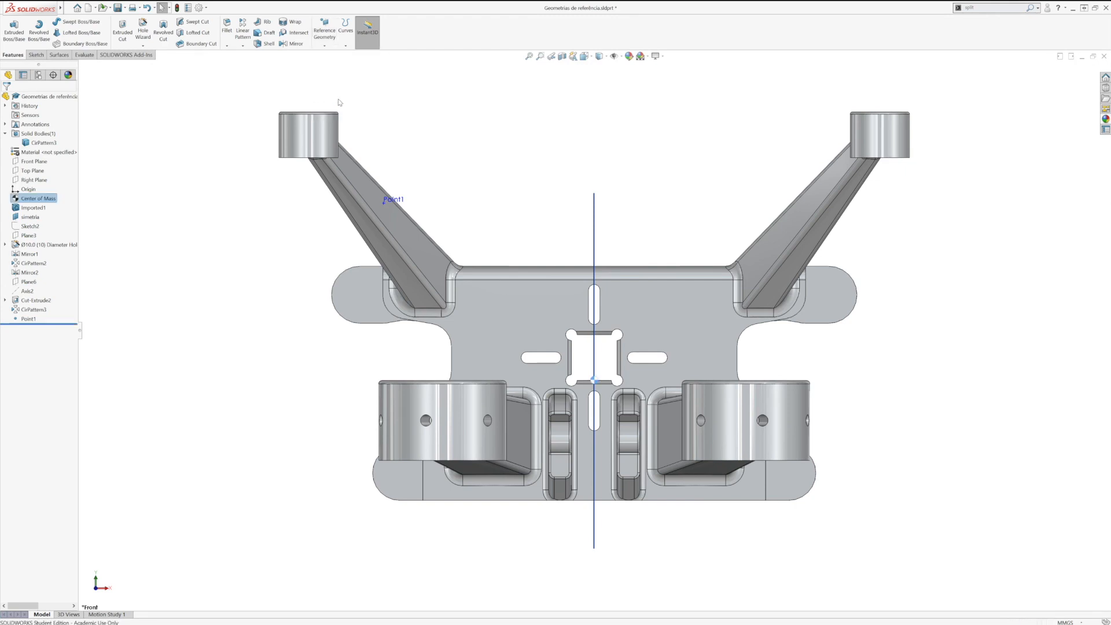
mouse_move(503, 228)
middle_mouse_down()
mouse_move(570, 354)
mouse_move(585, 429)
mouse_move(568, 316)
middle_mouse_up()
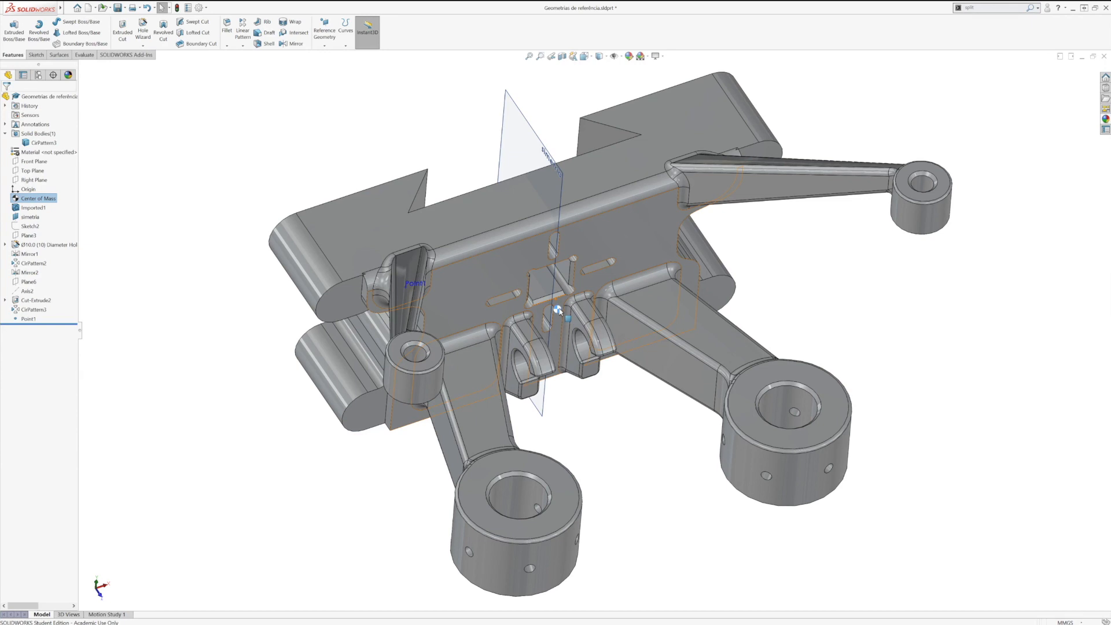
middle_click_drag(559, 313, 574, 340)
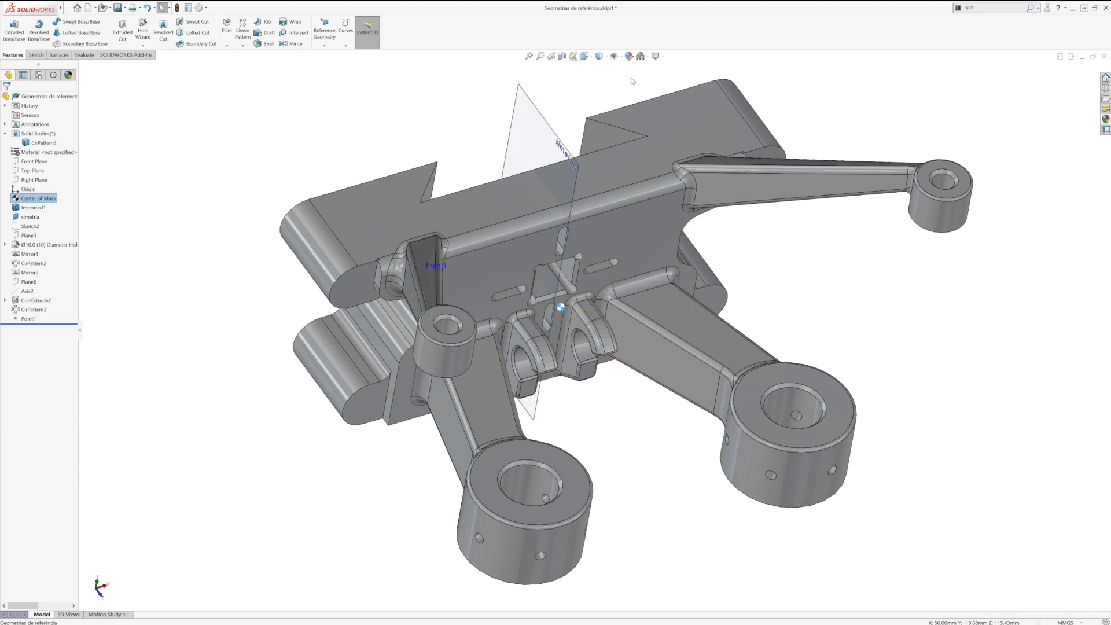
Step: Orbit the part and highlight the Center of Mass to examine where it lies in the model
middle_click_drag(619, 386, 622, 392)
left_click(625, 393)
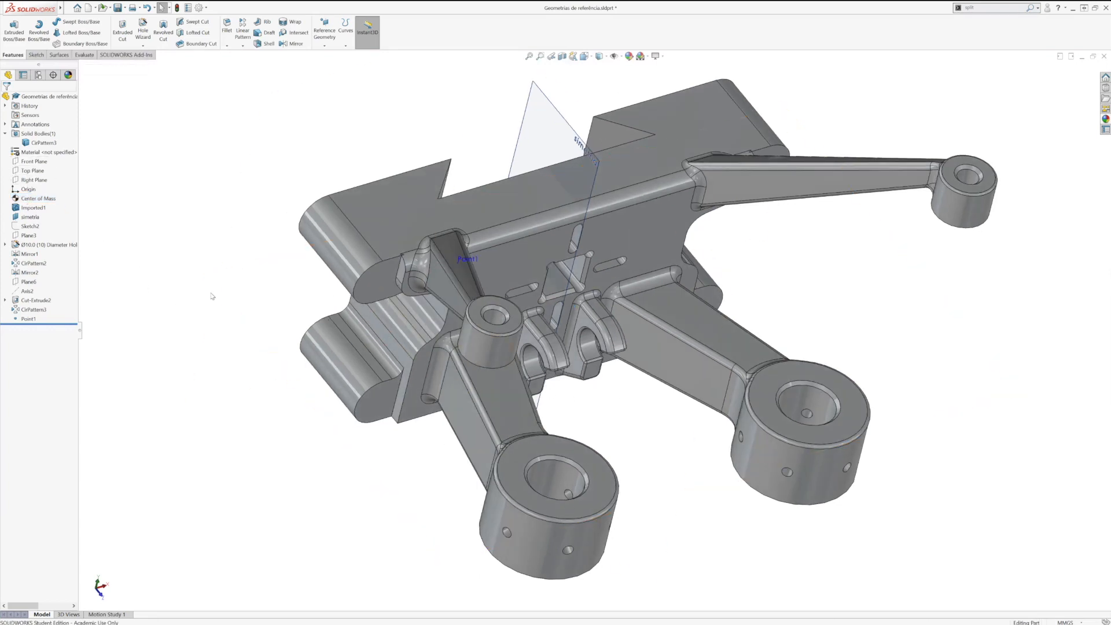
left_click(55, 200)
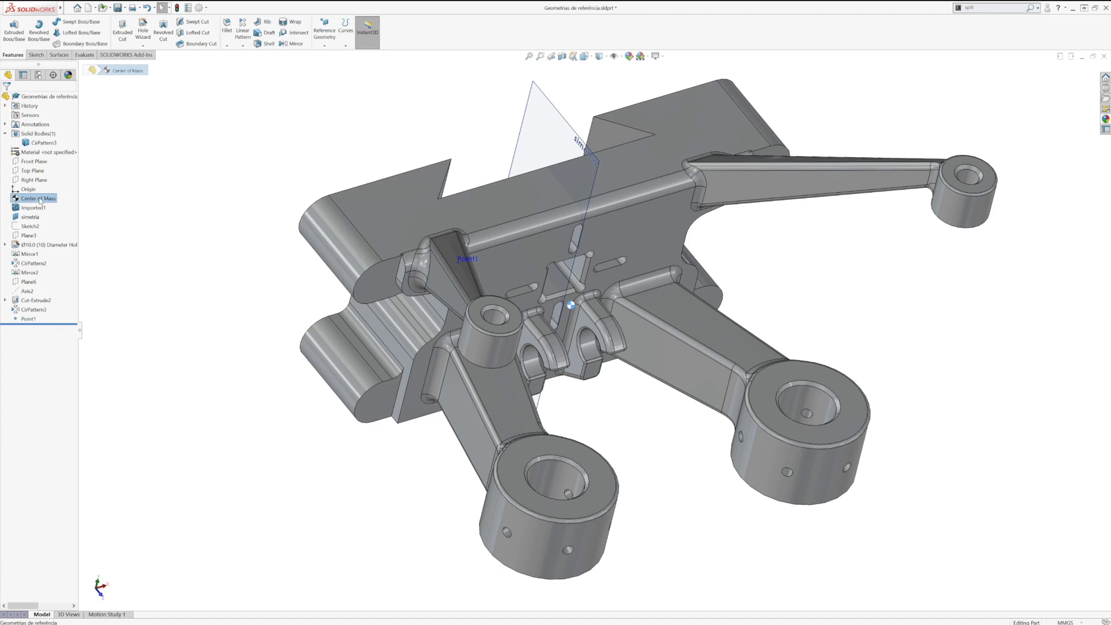
left_click(187, 247)
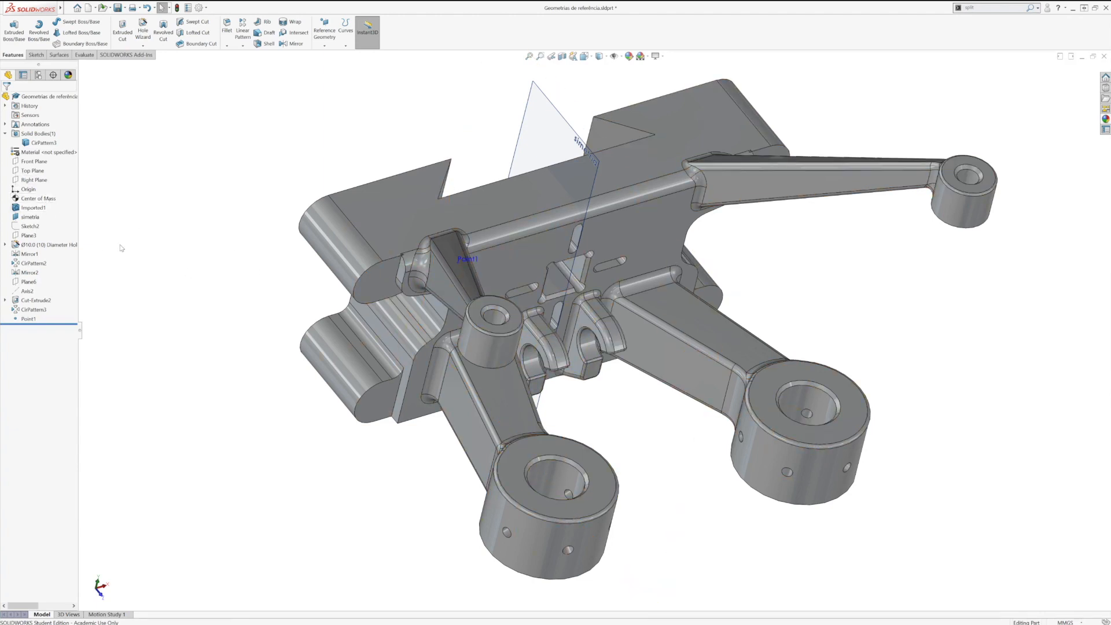
left_click(29, 200)
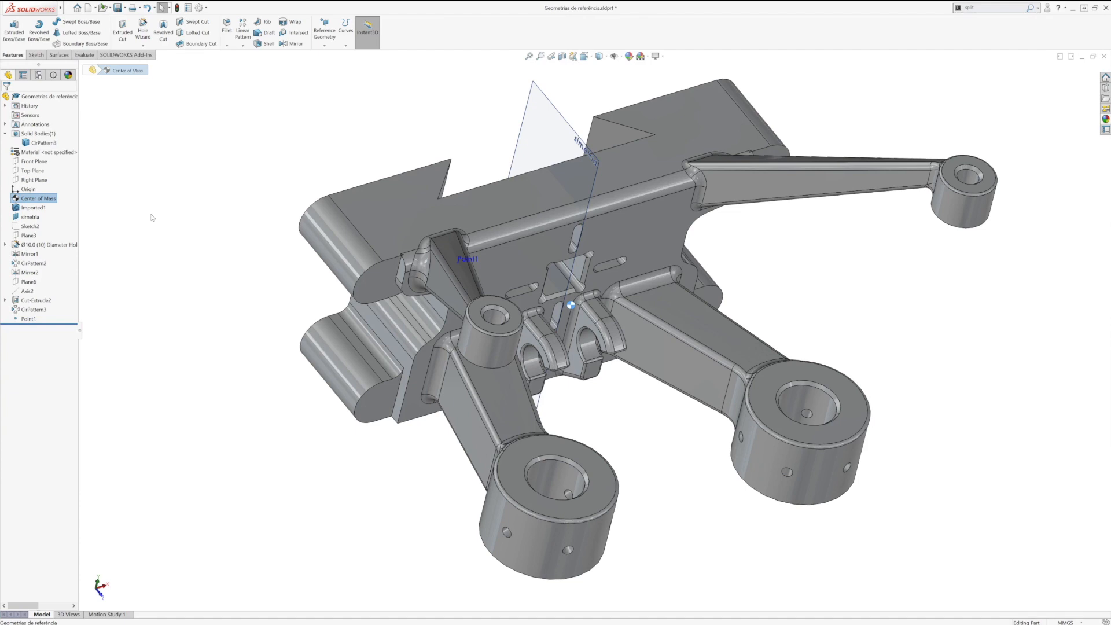
left_click(152, 217)
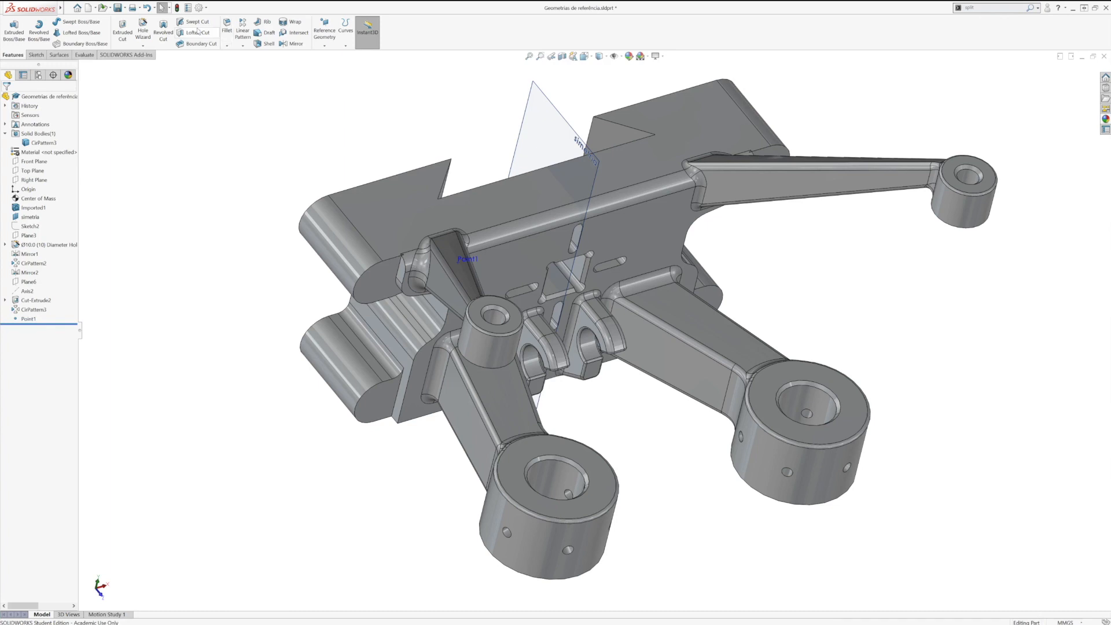
Step: Create a coordinate system at the upper face's outer corner, with X along the notched edge and reversed Y along the rounded end's edge
left_click(324, 34)
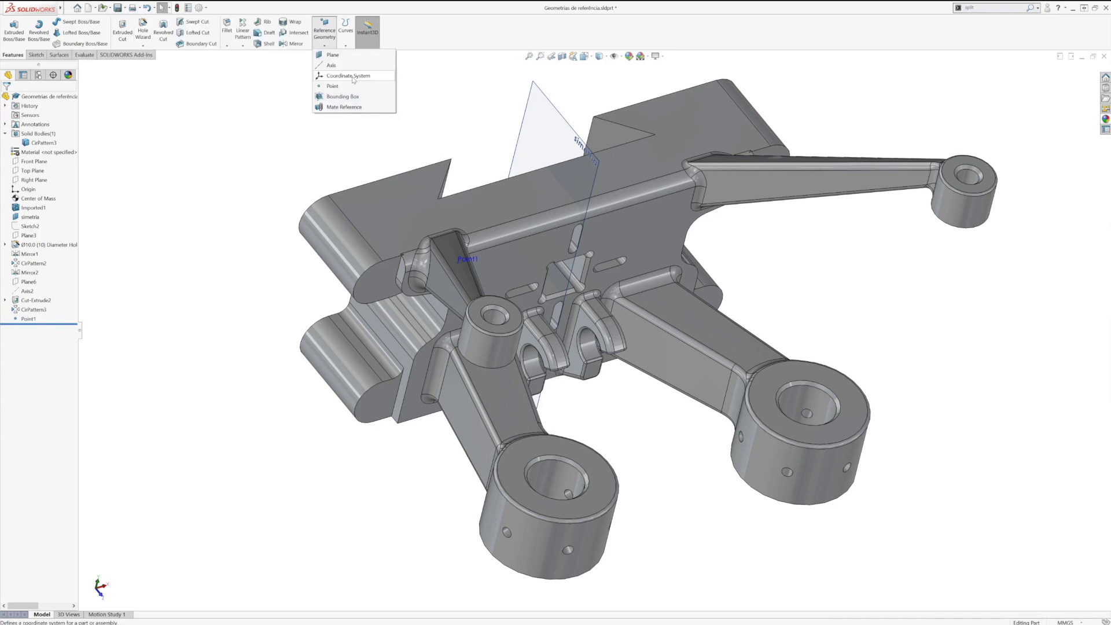
left_click(348, 76)
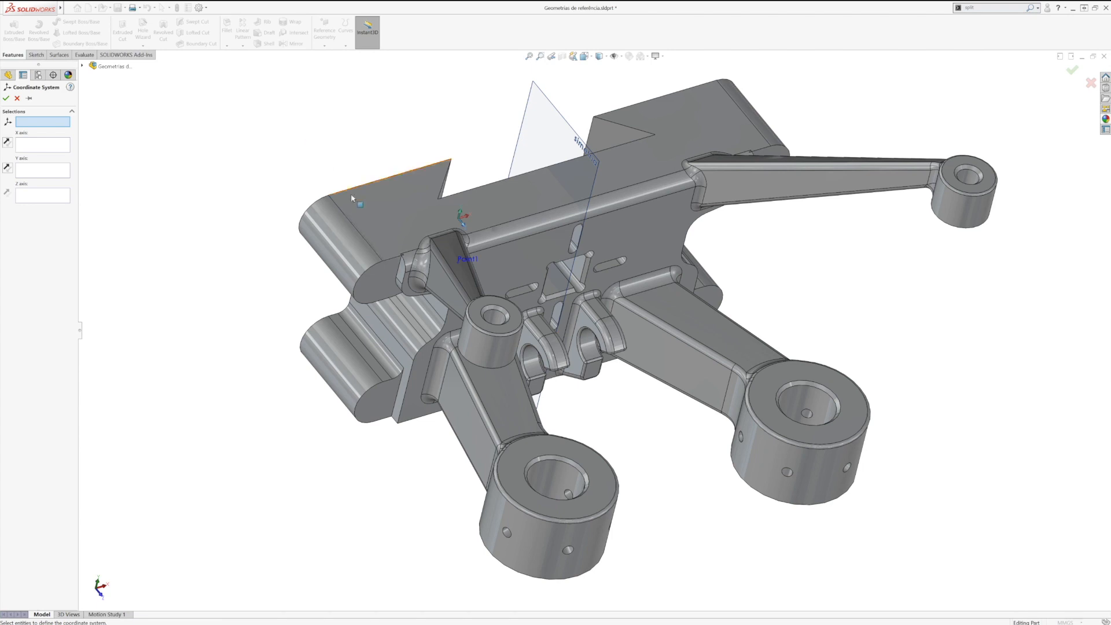
scroll(330, 166, "down", 4)
left_click(371, 229)
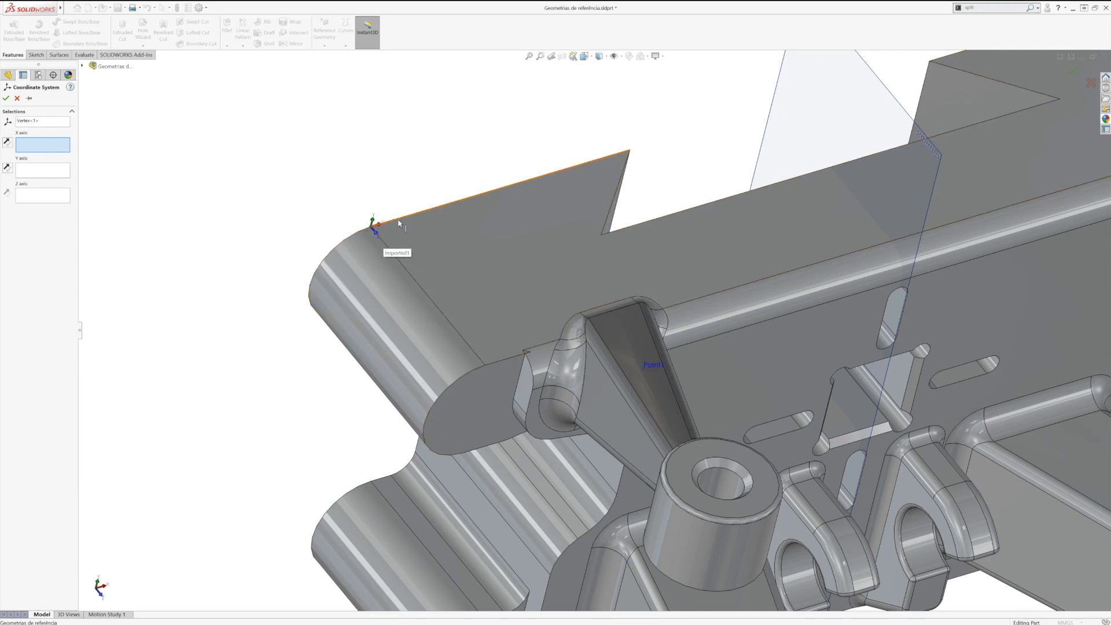
left_click(461, 204)
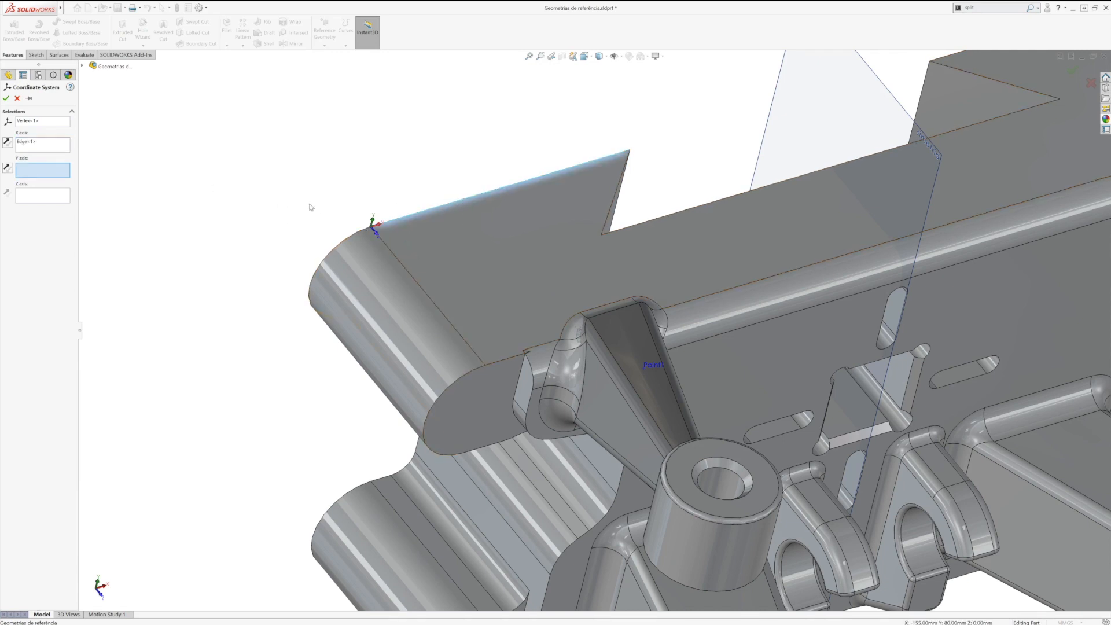
left_click(399, 259)
left_click(8, 168)
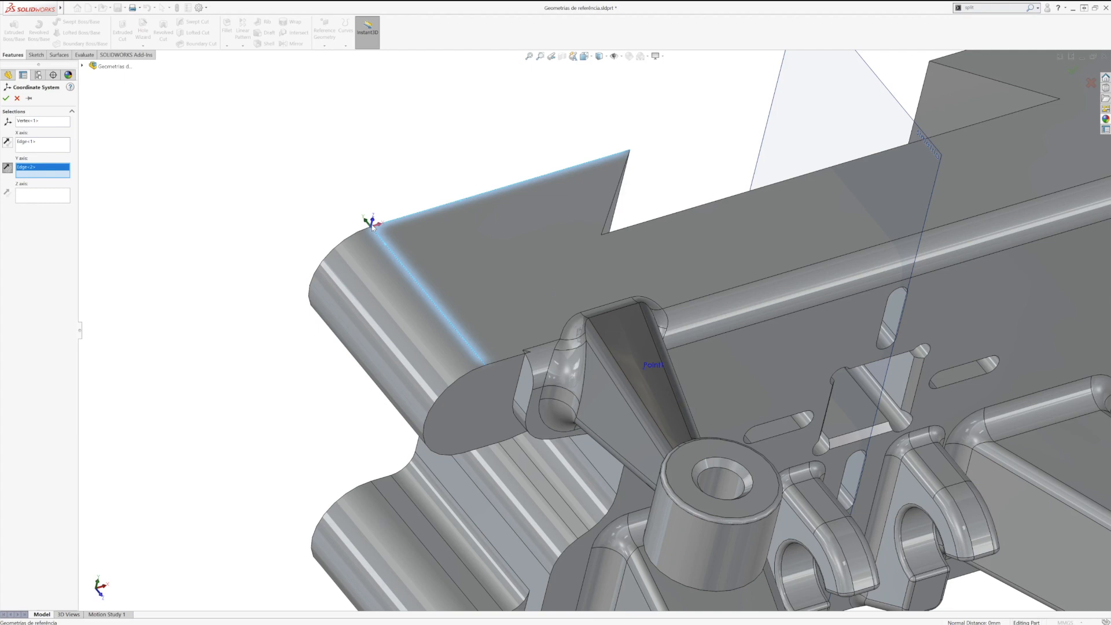
left_click(7, 98)
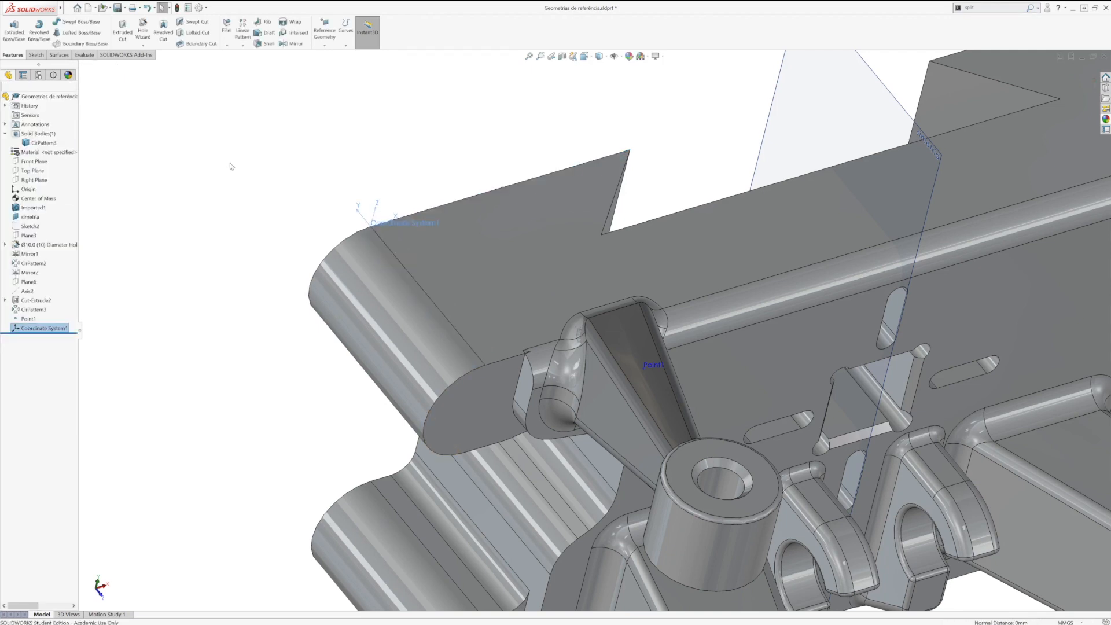
Step: Rename the new coordinate system as zero peça
left_click(389, 227)
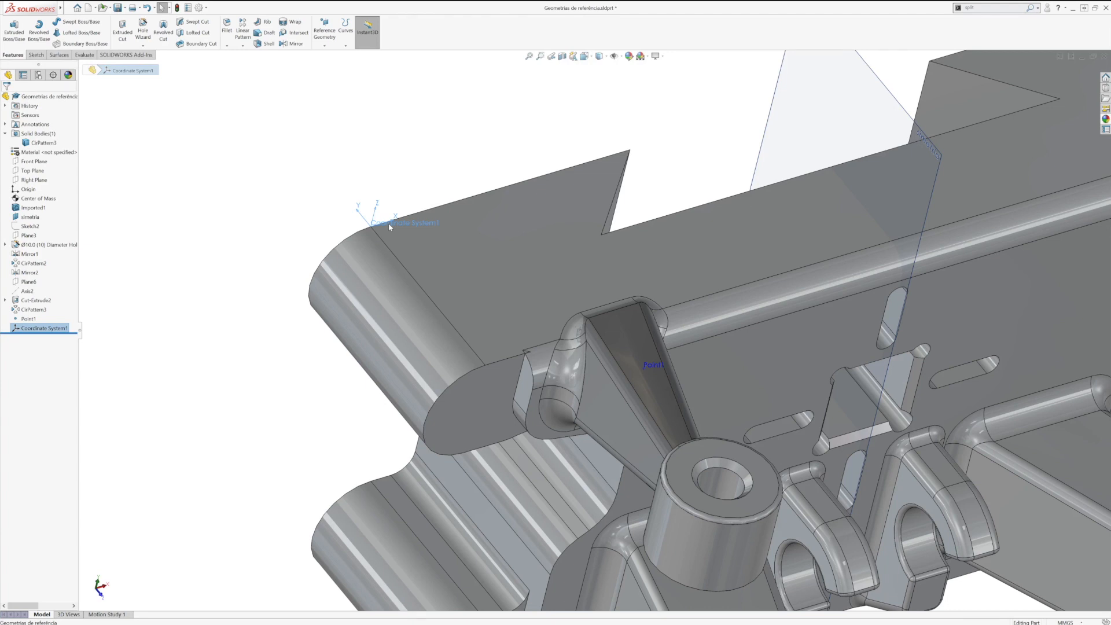
left_click(54, 329)
left_click(52, 328)
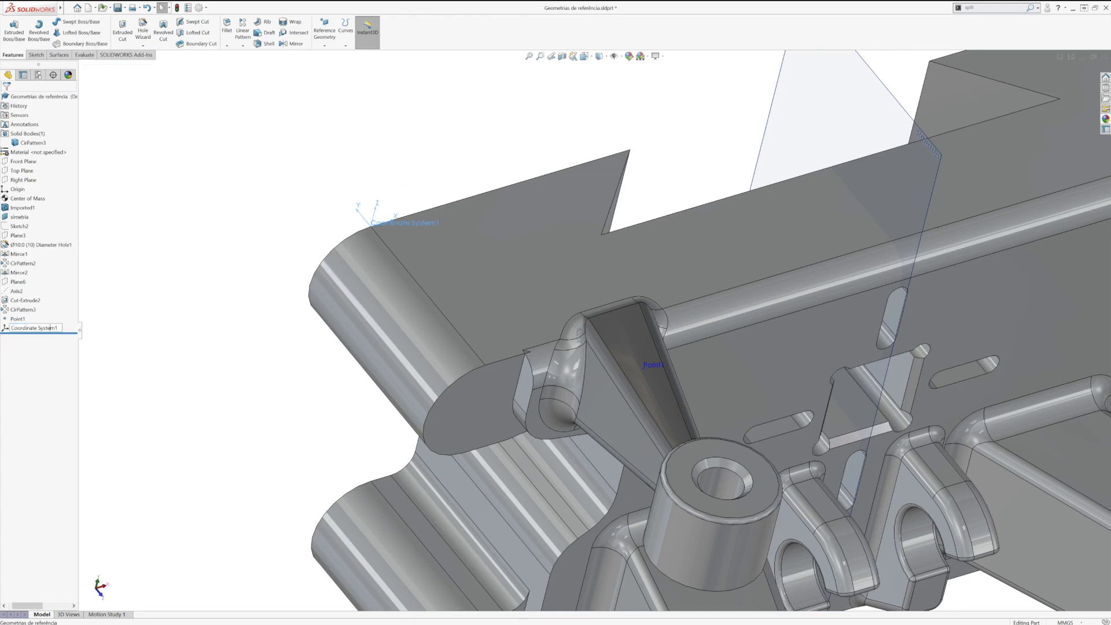
left_click_drag(58, 328, 9, 328)
type("zero peça")
key("Return")
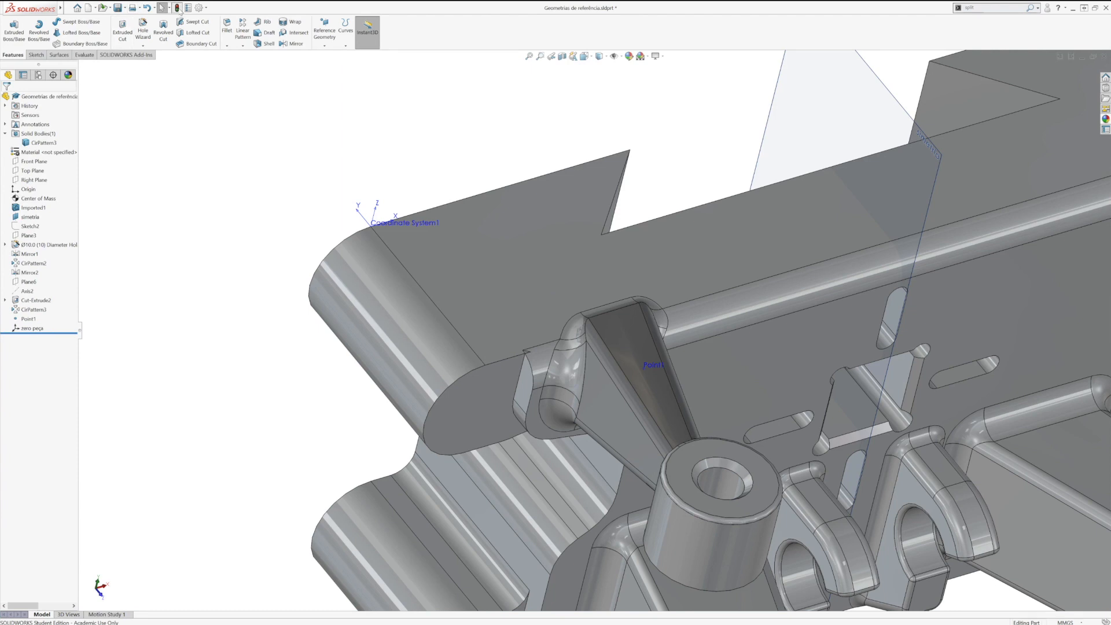
left_click(388, 223)
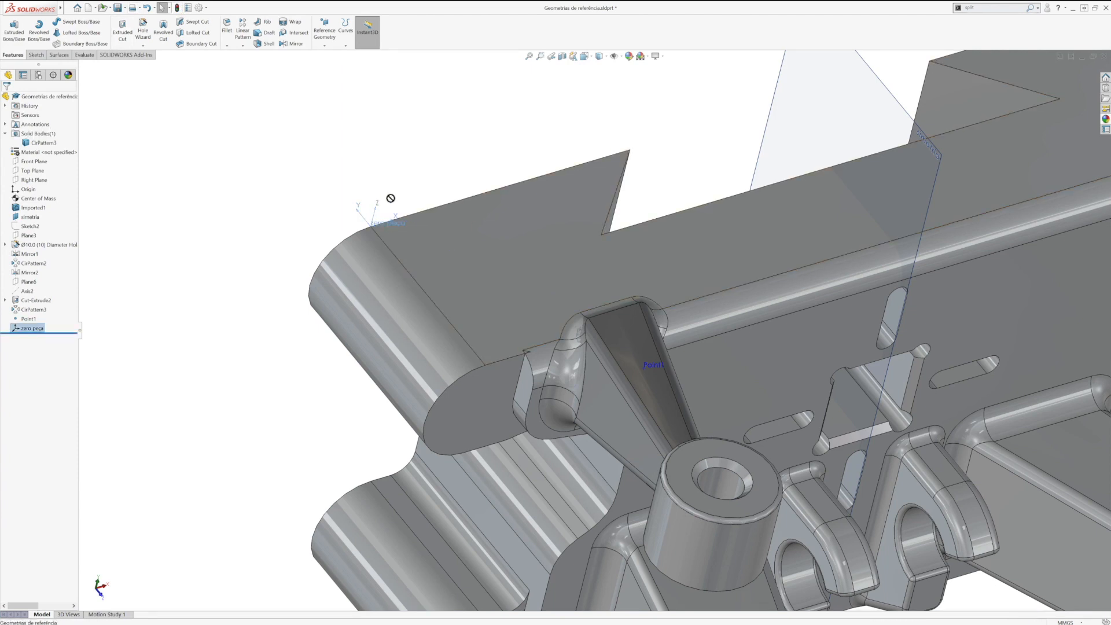
left_click(331, 228)
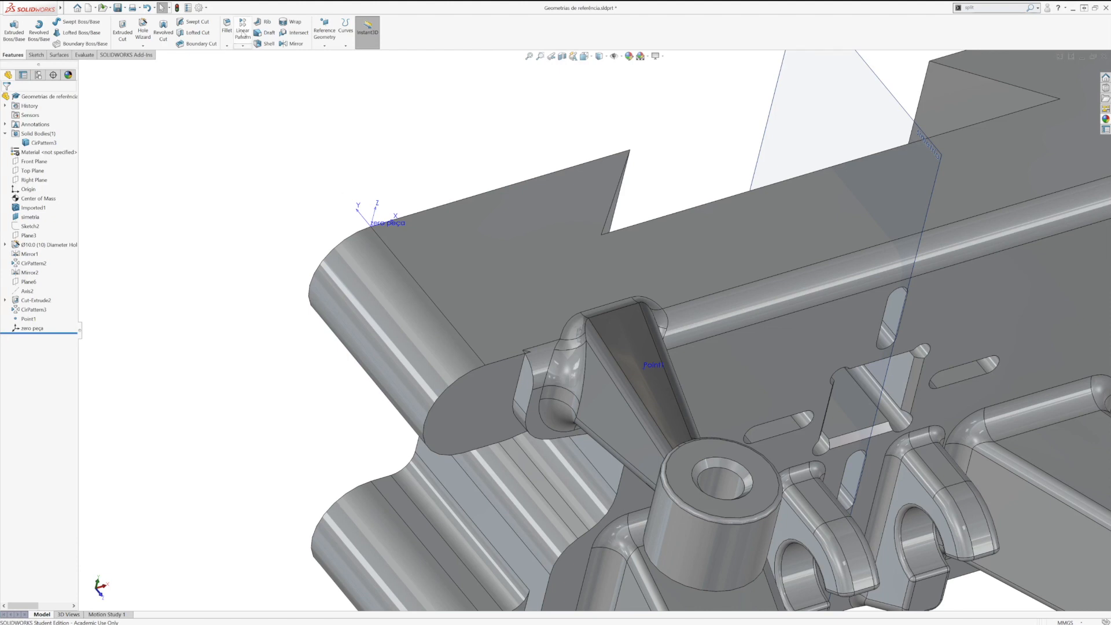
left_click(243, 46)
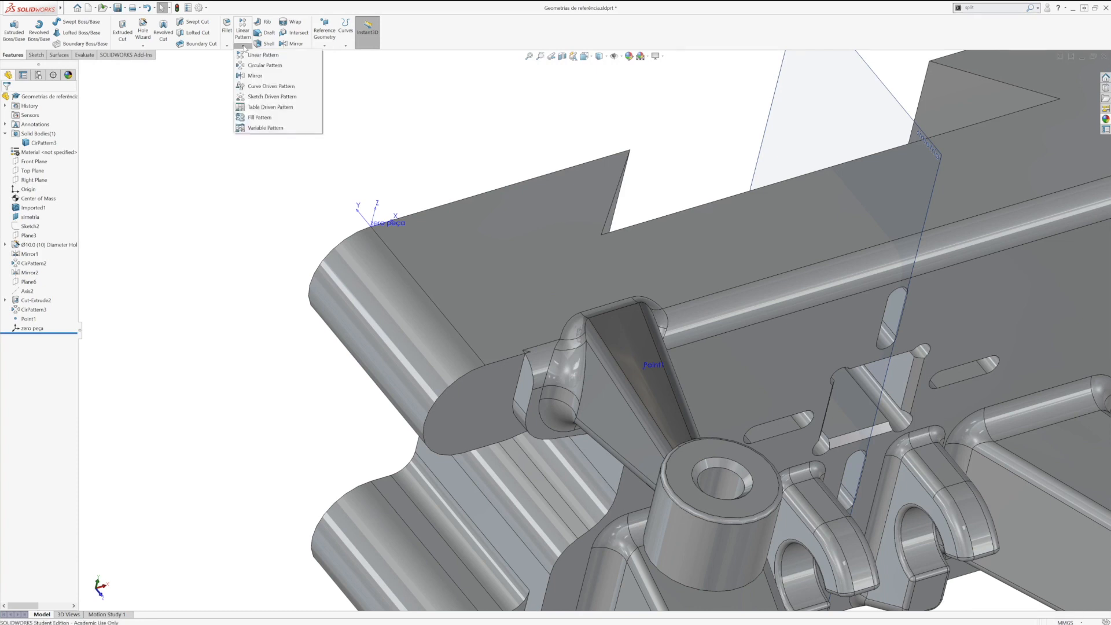
left_click(278, 108)
key("Escape")
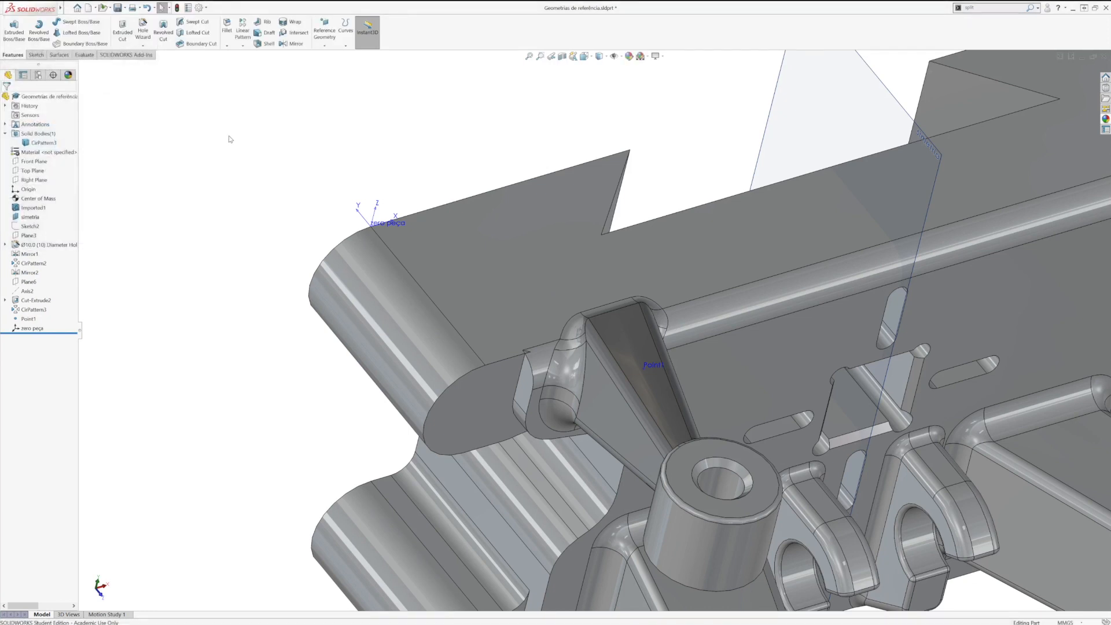
Step: Start an extruded cut on the base's broad upper face and sketch an 8 mm diameter circle near the zero peça corner
left_click(123, 35)
left_click(481, 233)
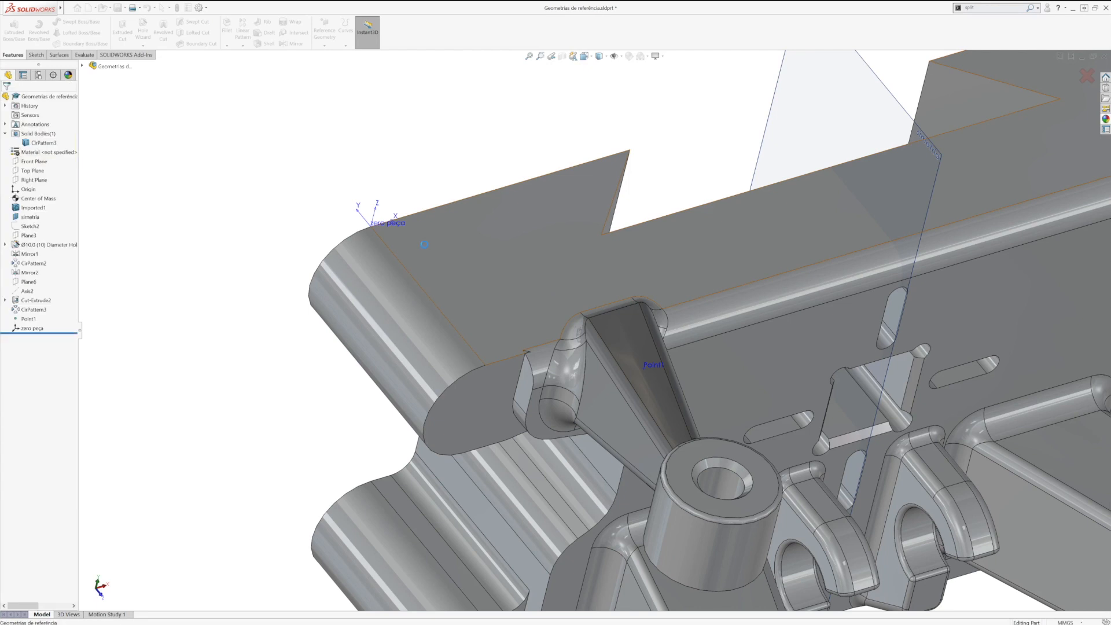
left_click(69, 22)
left_click(404, 237)
left_click(412, 241)
right_click_drag(412, 240, 421, 211)
left_click(406, 242)
left_click(489, 231)
type("8.17700388mm")
key("Return")
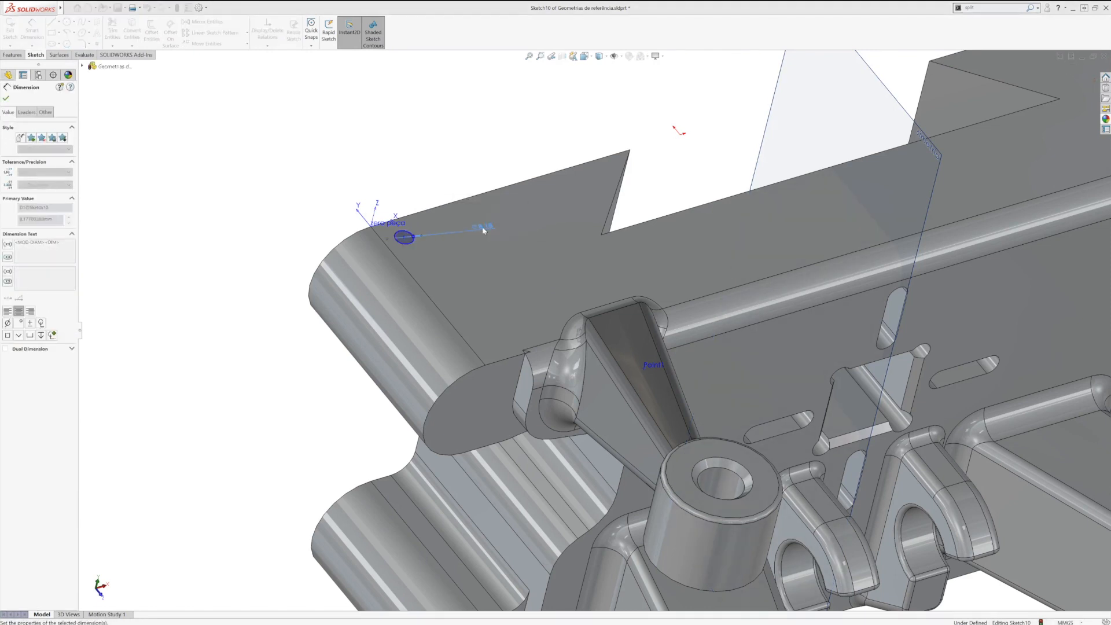
Step: Dimension the circle 10 mm from the notched outer edge and 10 mm from the rounded end's edge
left_click(415, 237)
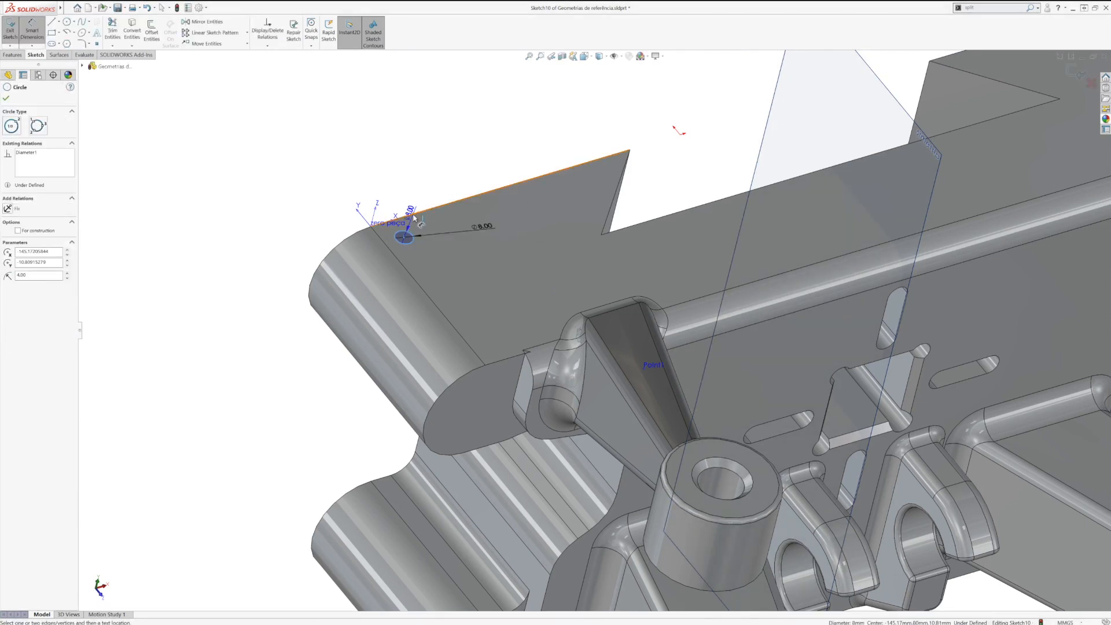
left_click(397, 222)
left_click(315, 243)
type("10")
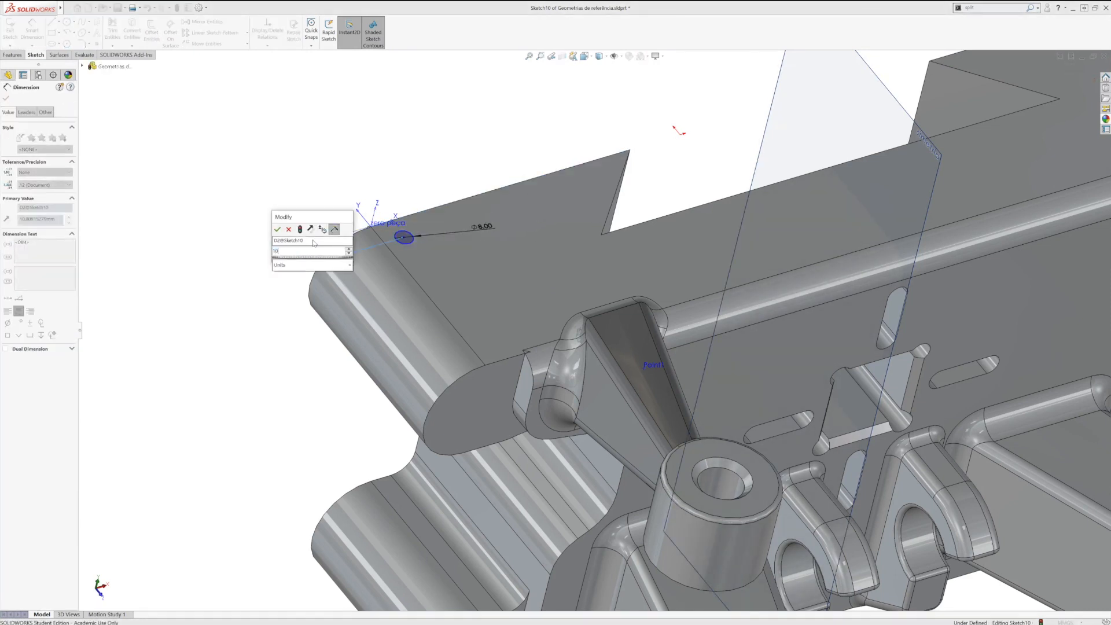
key("Return")
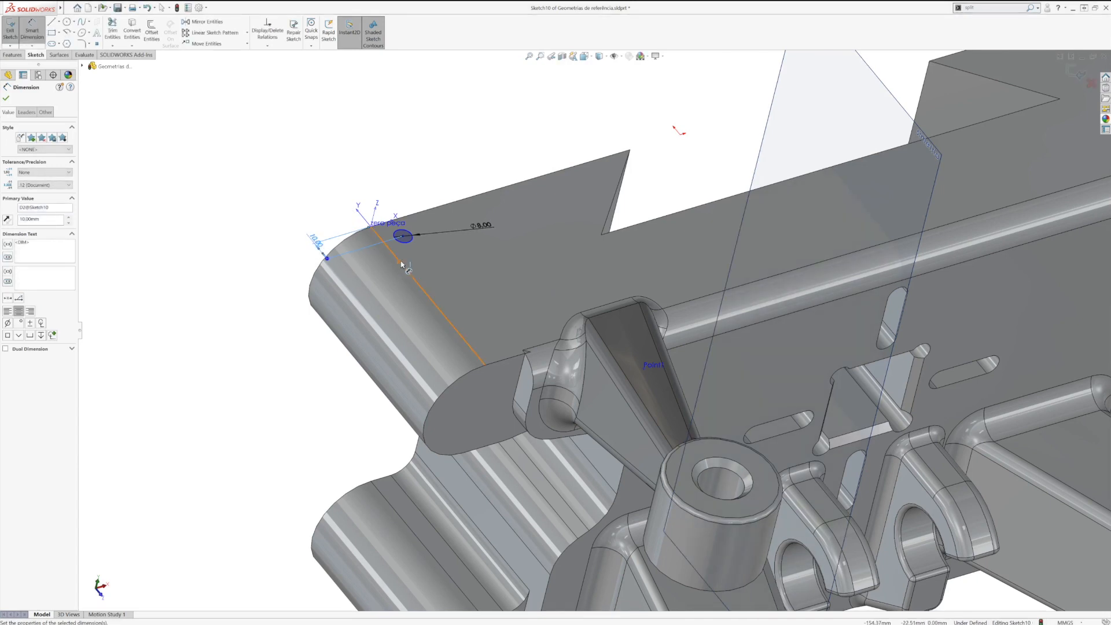
left_click(412, 237)
left_click(363, 188)
type("10")
key("Return")
right_click_drag(373, 195, 366, 194)
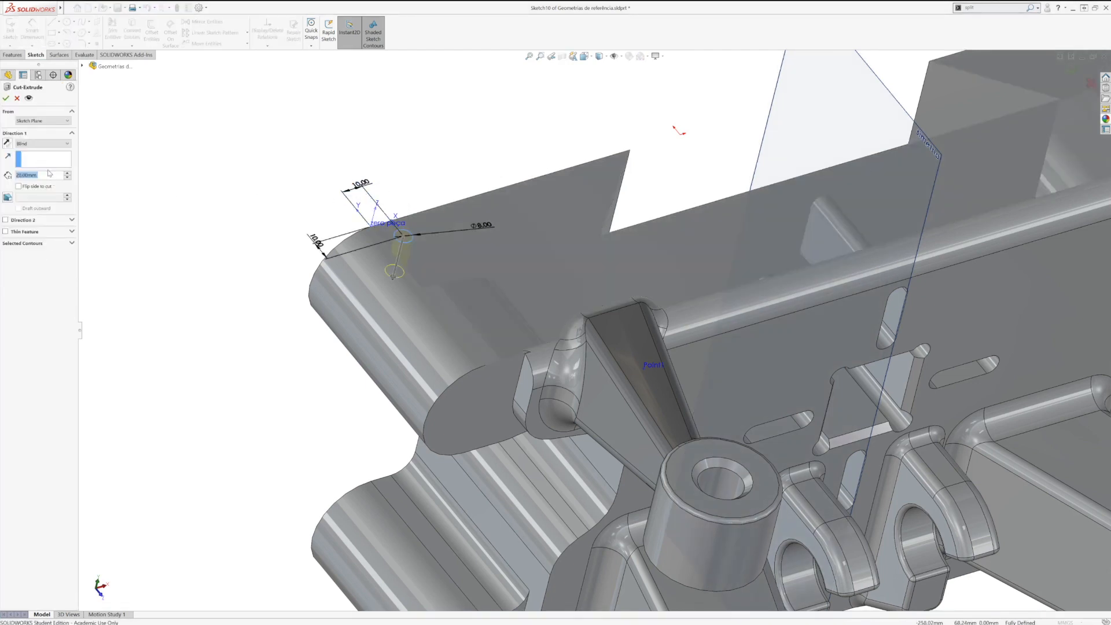
Step: Cut the circle into the base with a blind depth of 10 mm
type("10")
key("Return")
key("Return")
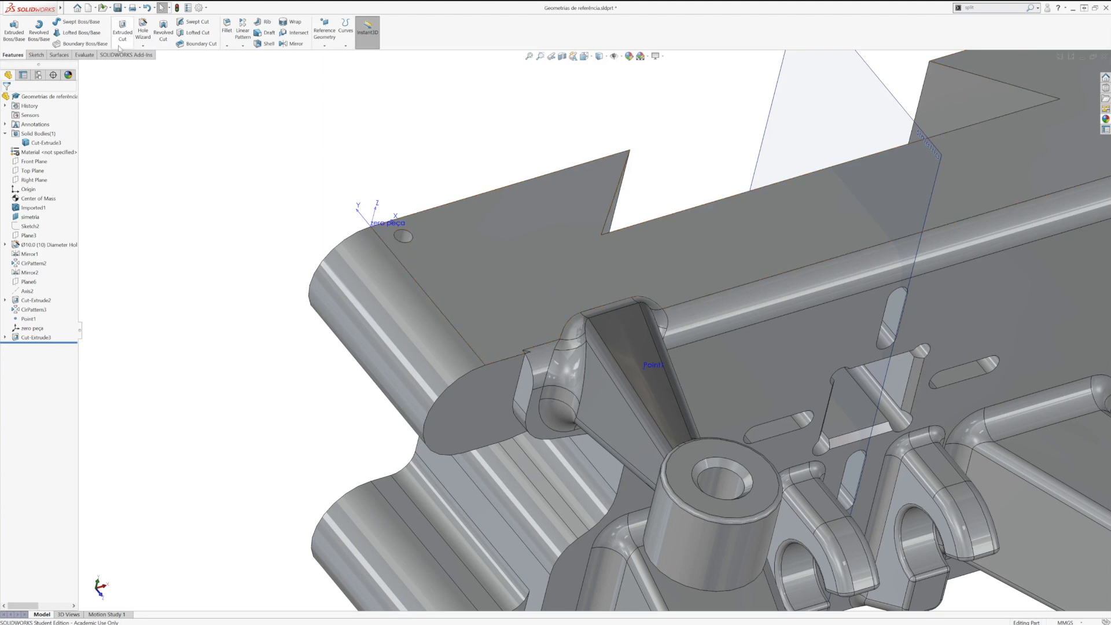
Step: Examine the zero peça coordinate system beside the small hole and compare its position with the part's origin
left_click(128, 8)
left_click(378, 227)
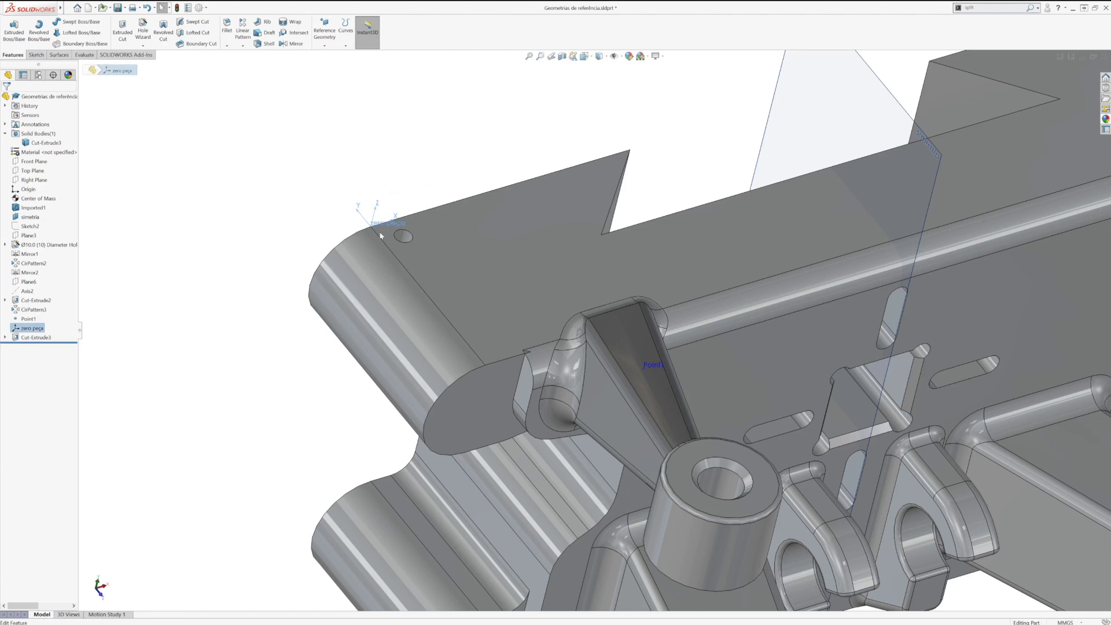
scroll(633, 372, "down", 2)
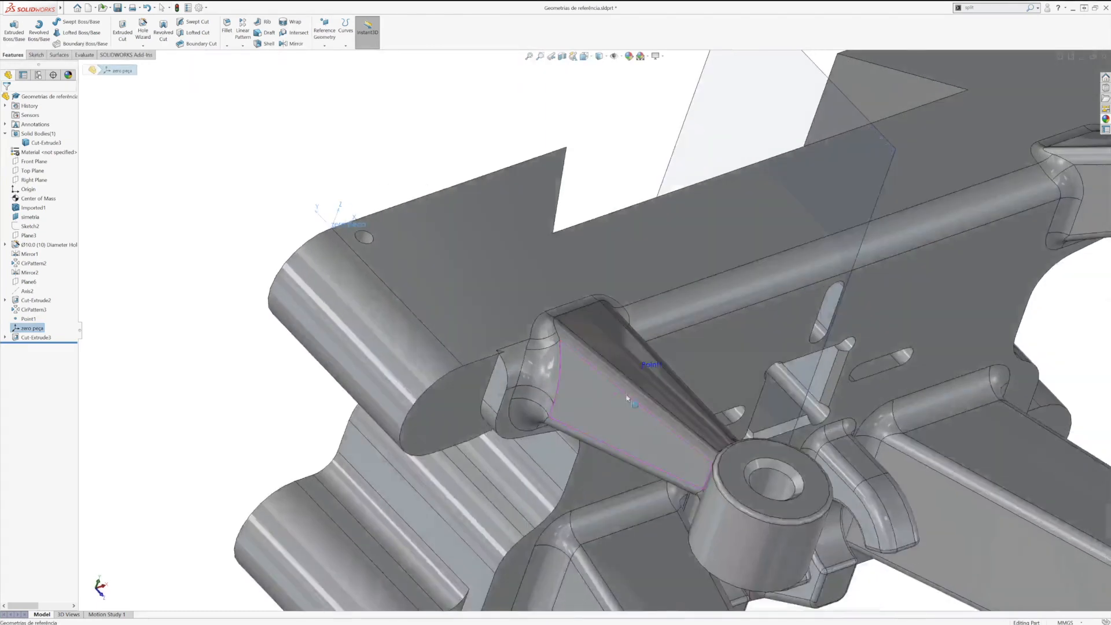
left_click(204, 253)
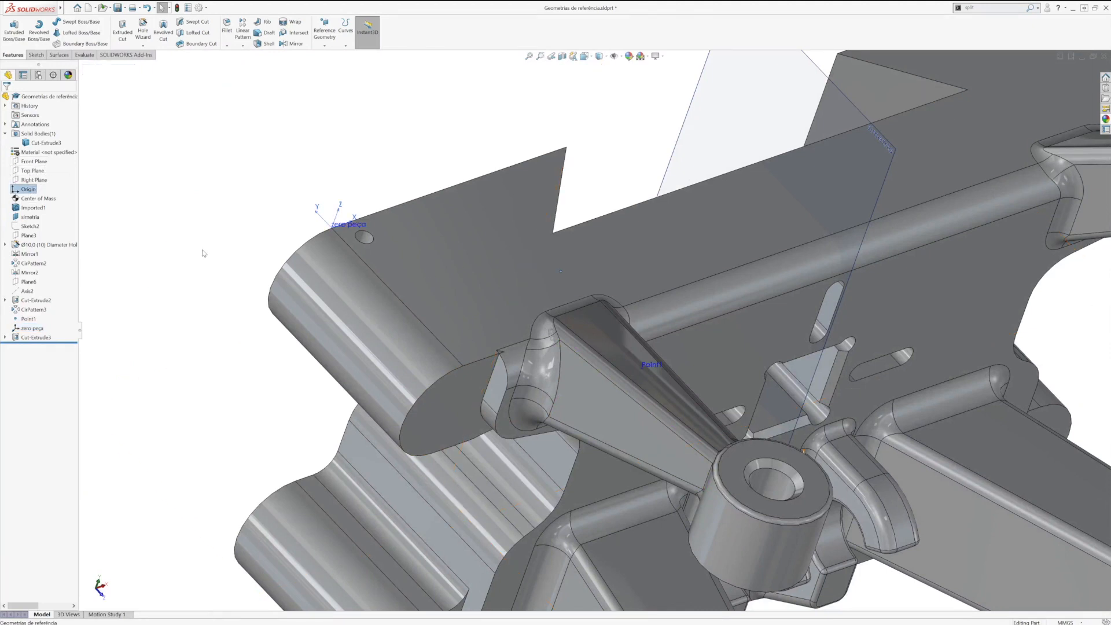
scroll(579, 384, "up", 5)
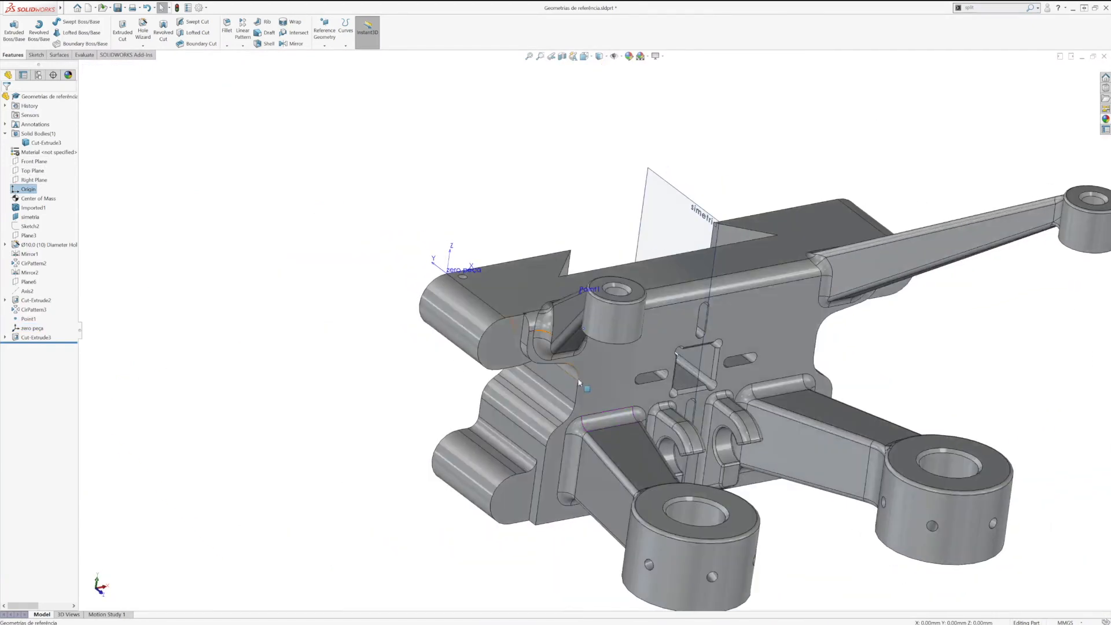
middle_click_drag(518, 417, 542, 349)
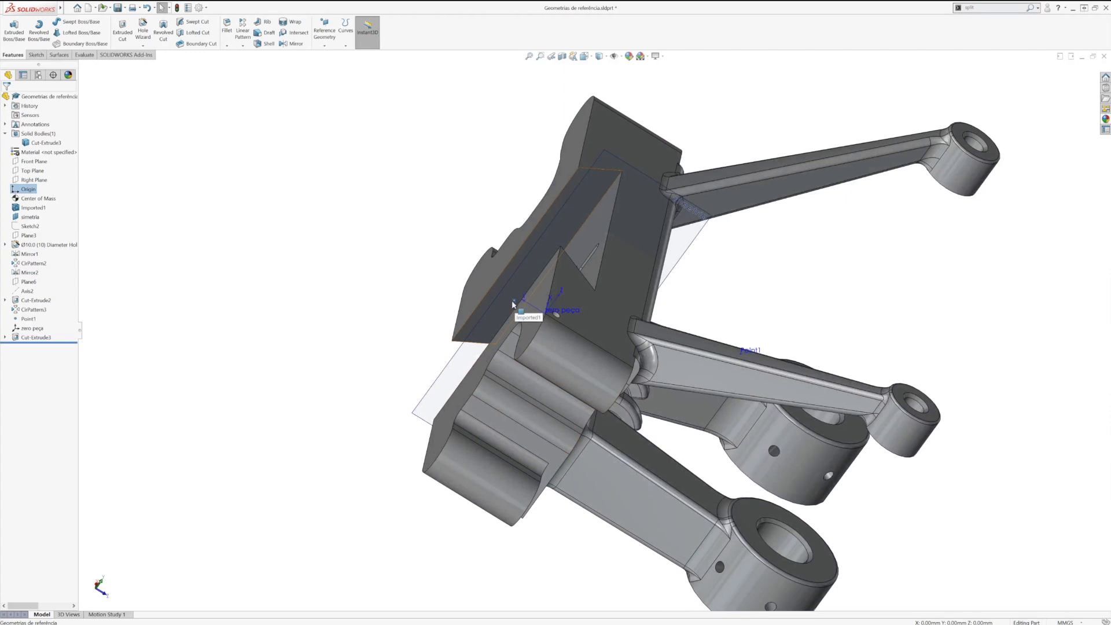
middle_click_drag(582, 370, 522, 386)
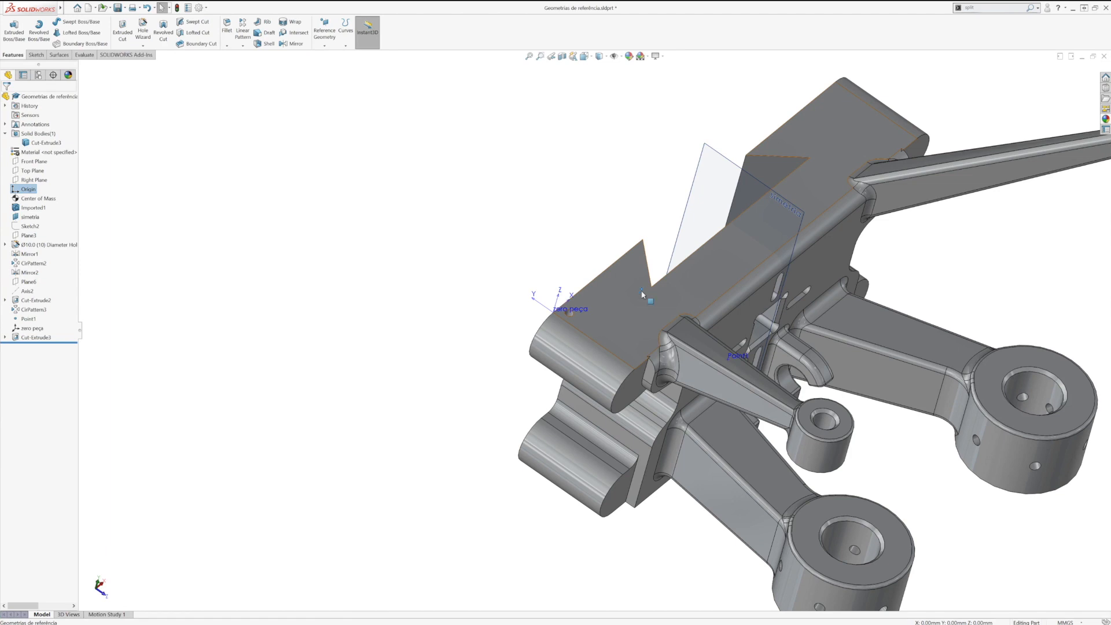
scroll(608, 326, "down", 3)
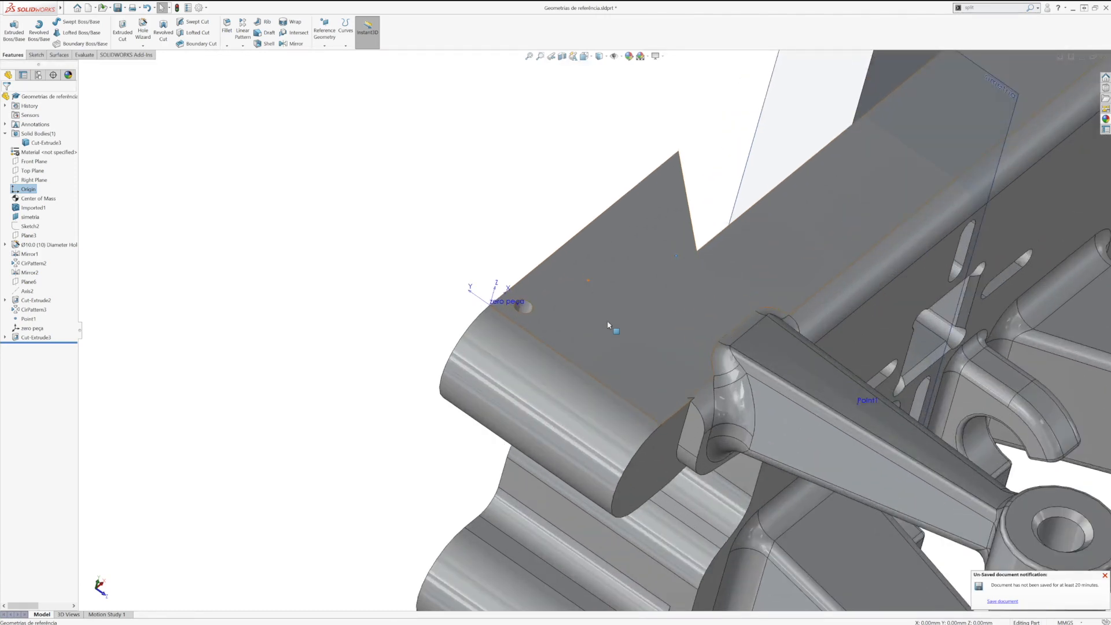
left_click(248, 115)
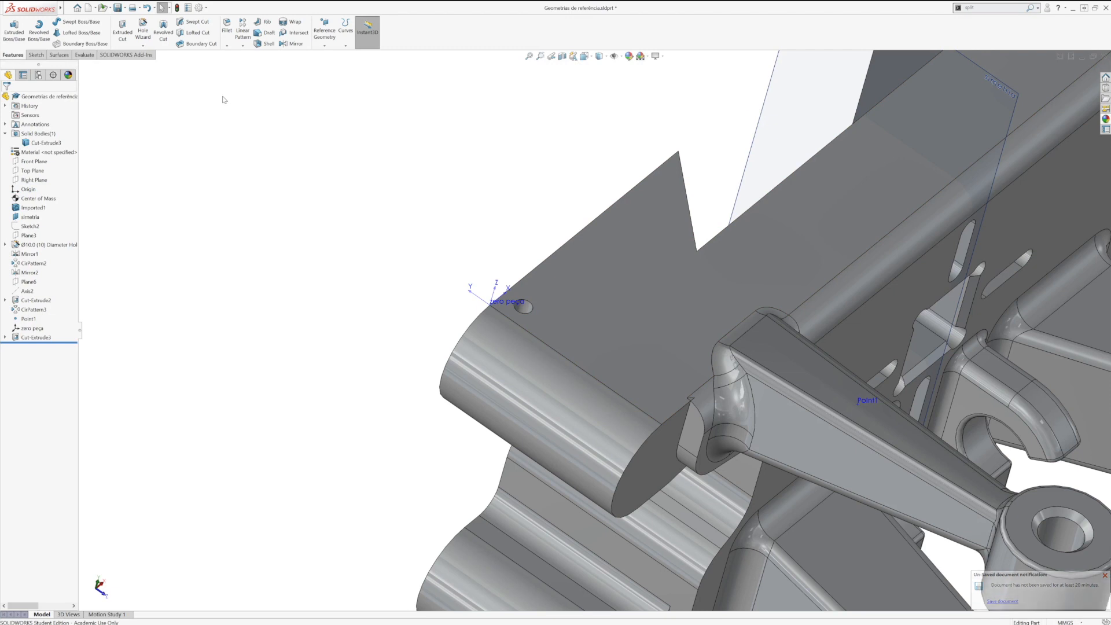
Step: Start a Table Driven Pattern using the zero peça coordinate system, with the small hole cut as the feature to copy
mouse_move(56, 8)
left_click(147, 8)
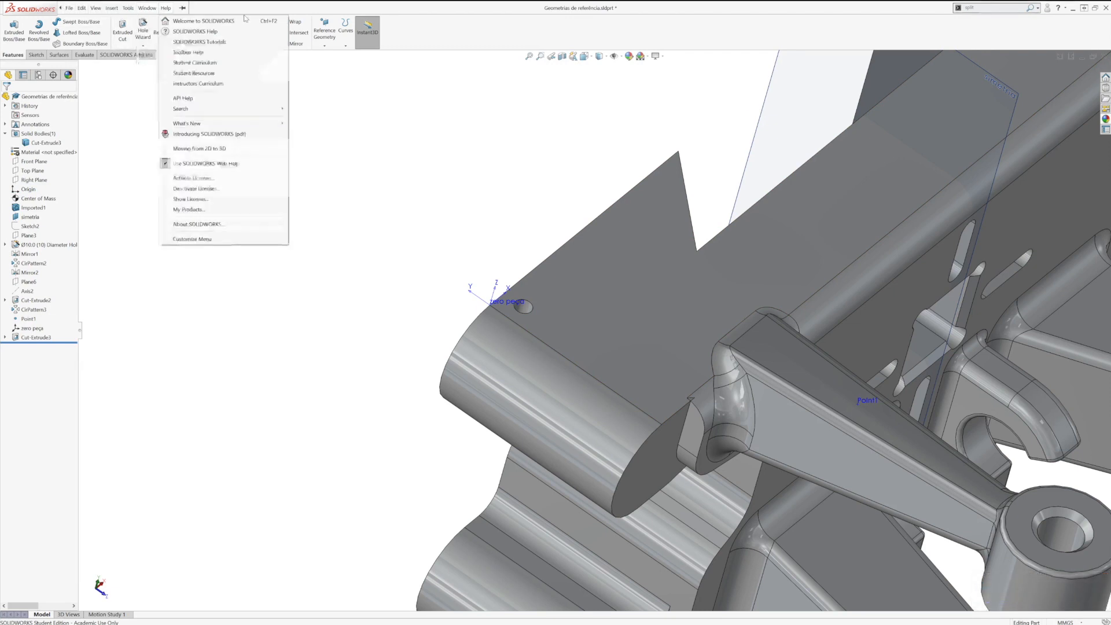
left_click(243, 46)
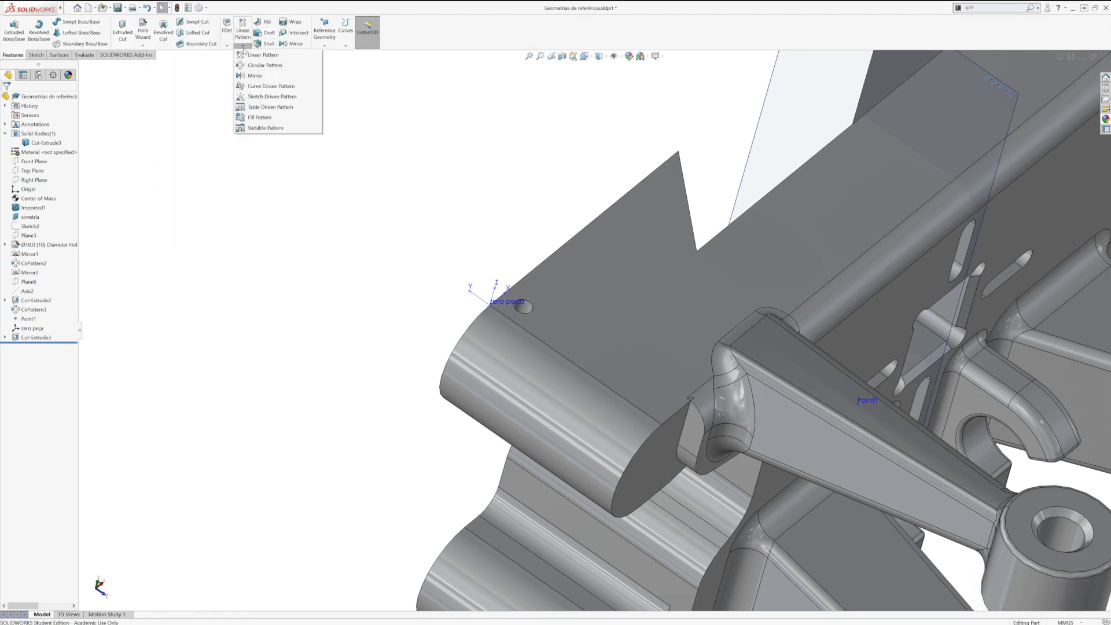
left_click(275, 108)
left_click(30, 98)
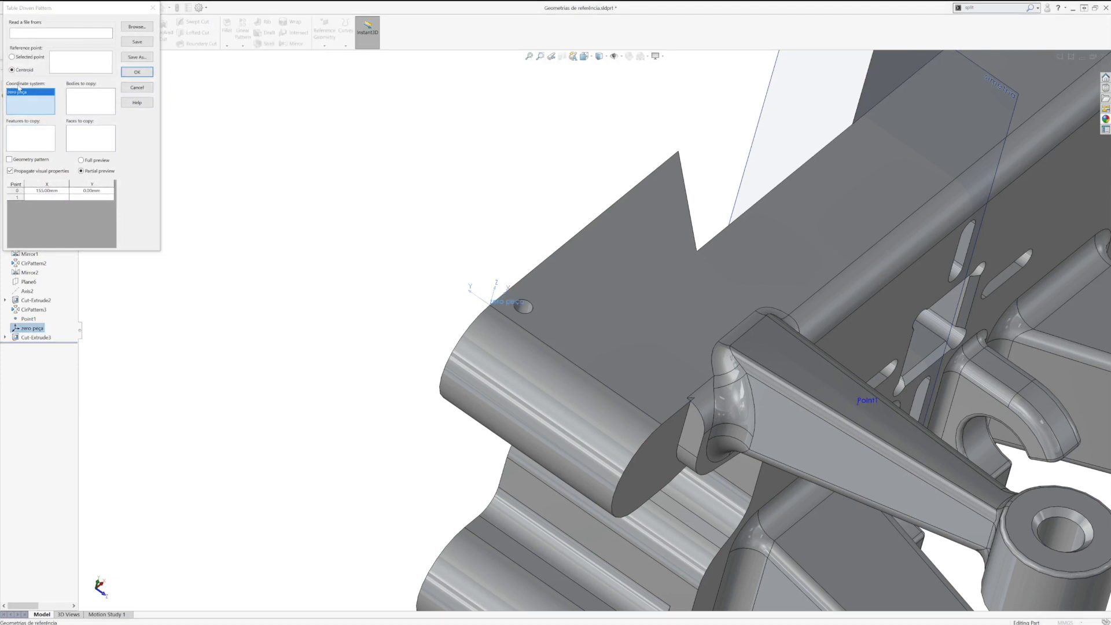
left_click(27, 140)
left_click(522, 304)
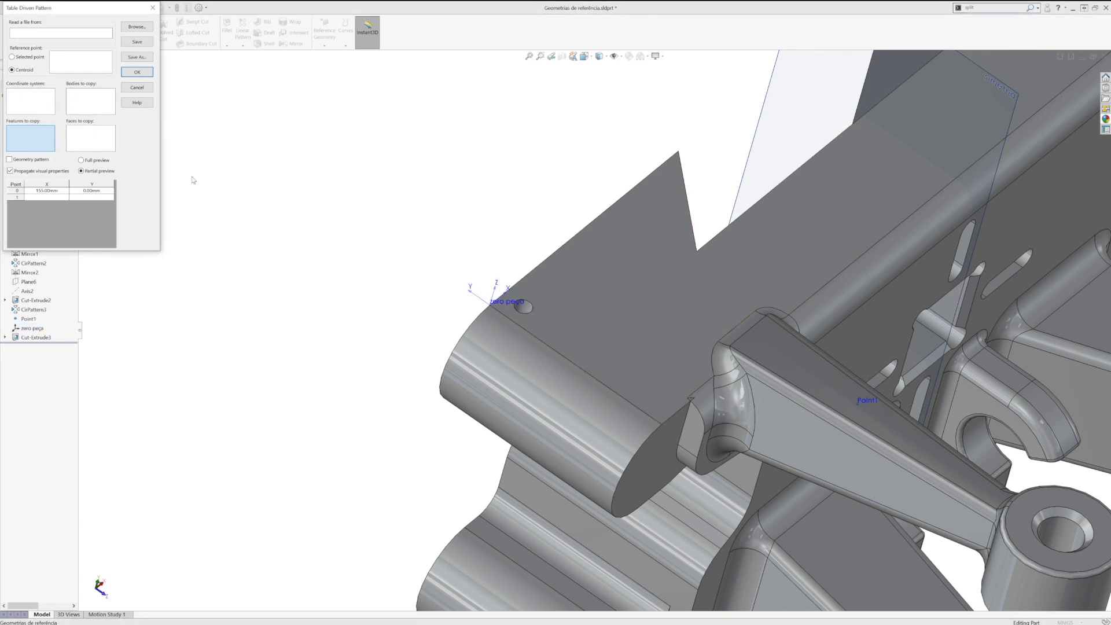
scroll(529, 312, "down", 3)
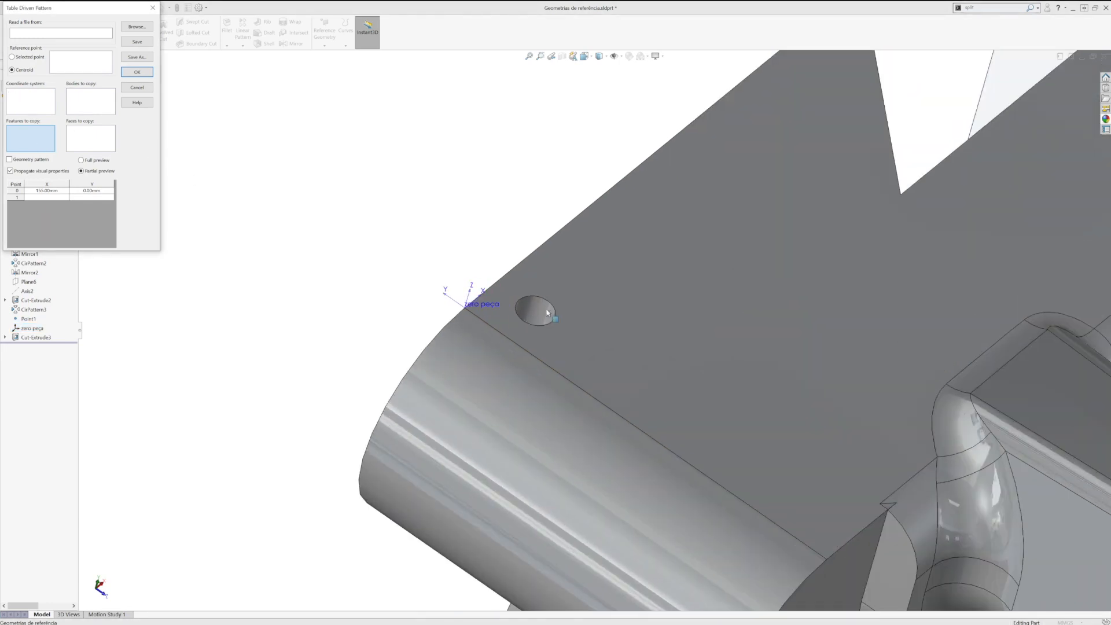
left_click(529, 311)
scroll(538, 313, "up", 3)
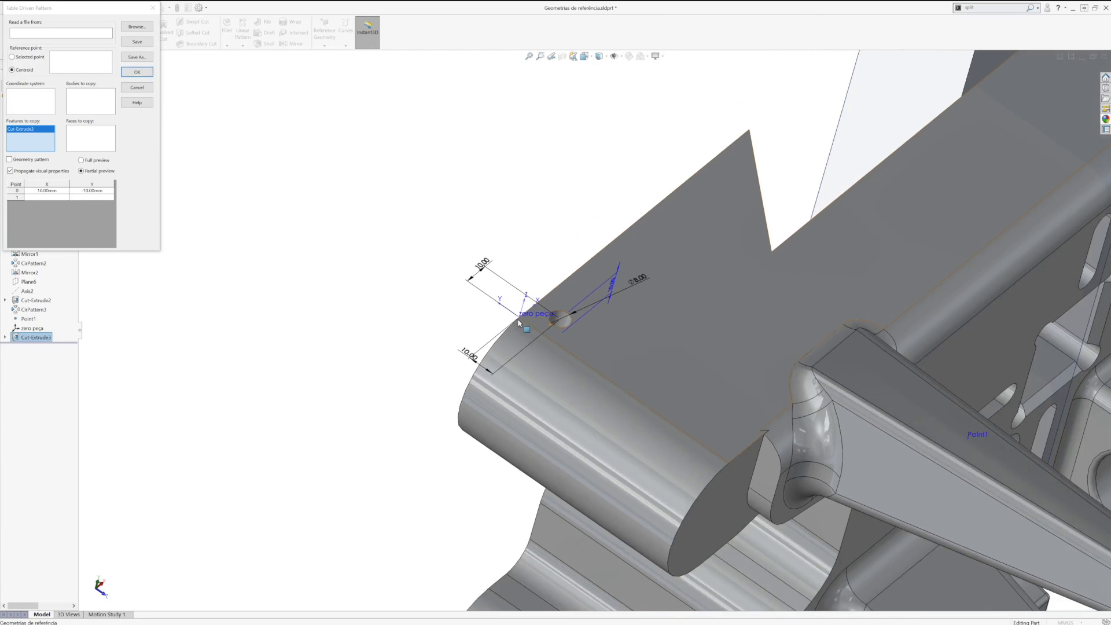
Step: Enter the pattern points (20, -10), (30, -10), (40, -10) and (10, -20) mm and create the hole pattern
double_click(53, 197)
type("20")
key("Tab")
type("-10")
key("Tab")
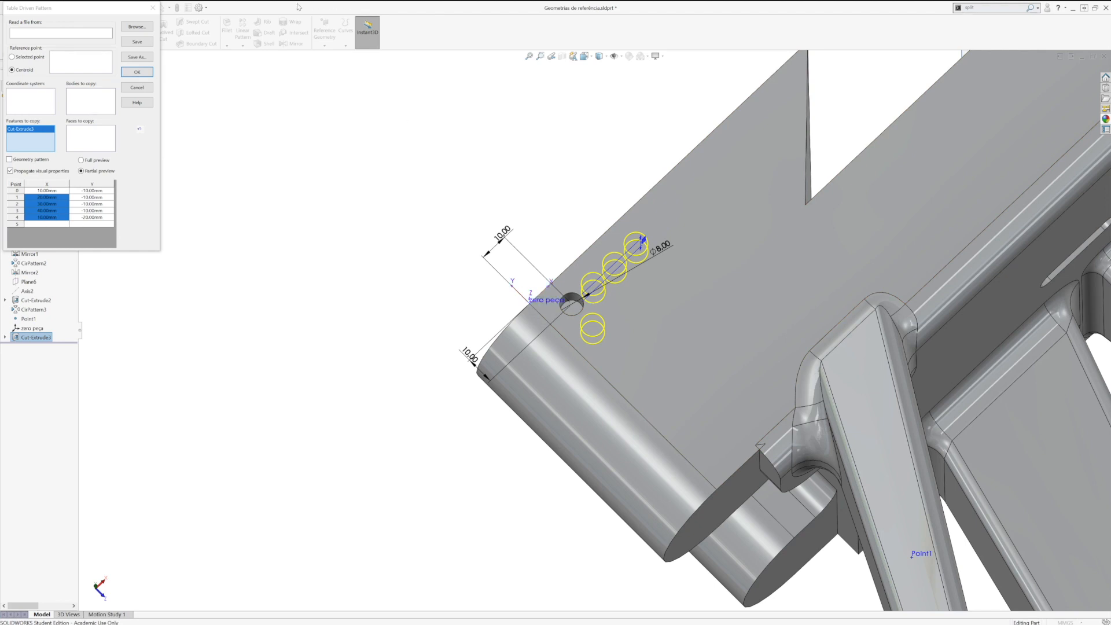
left_click(147, 73)
middle_click_drag(511, 280, 629, 298)
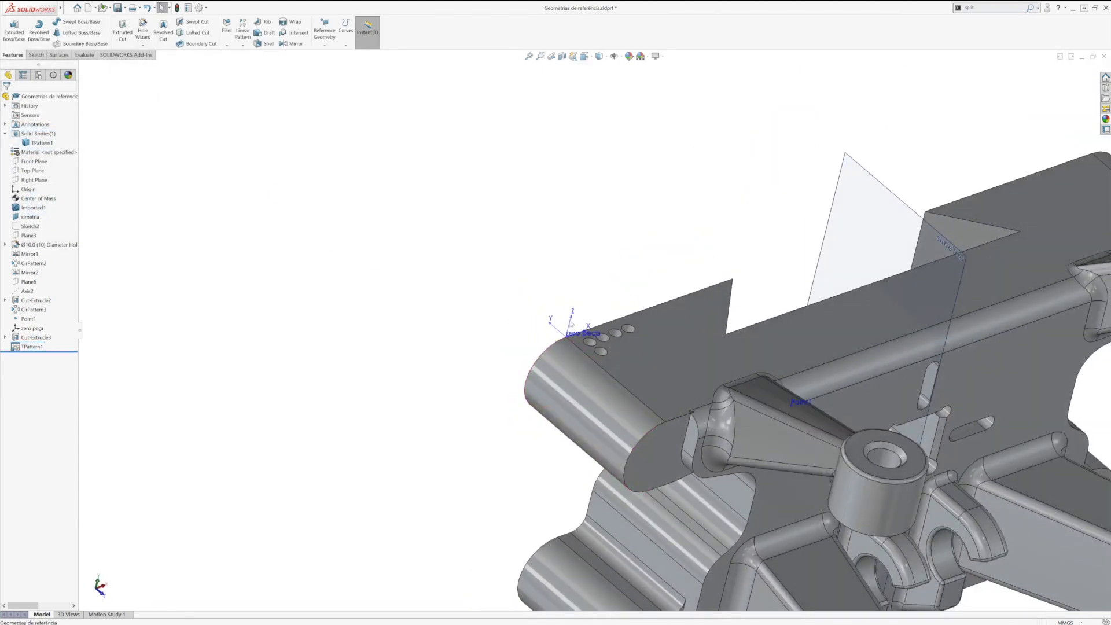
Step: Show the whole part in isometric view and hide the simetria plane
mouse_move(50, 11)
left_click(165, 7)
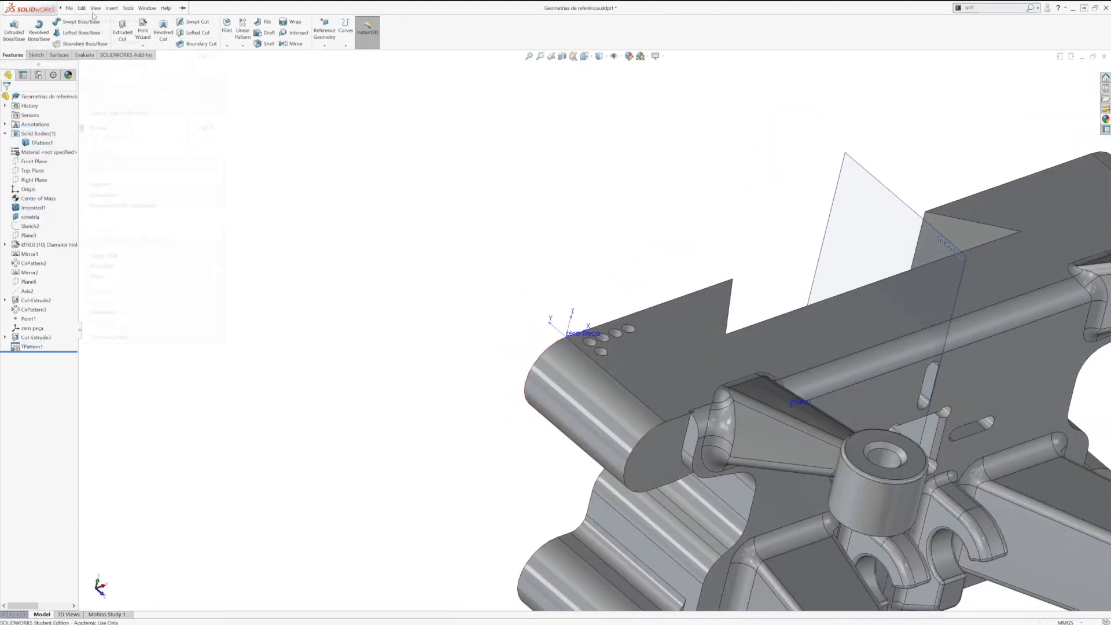
left_click(321, 46)
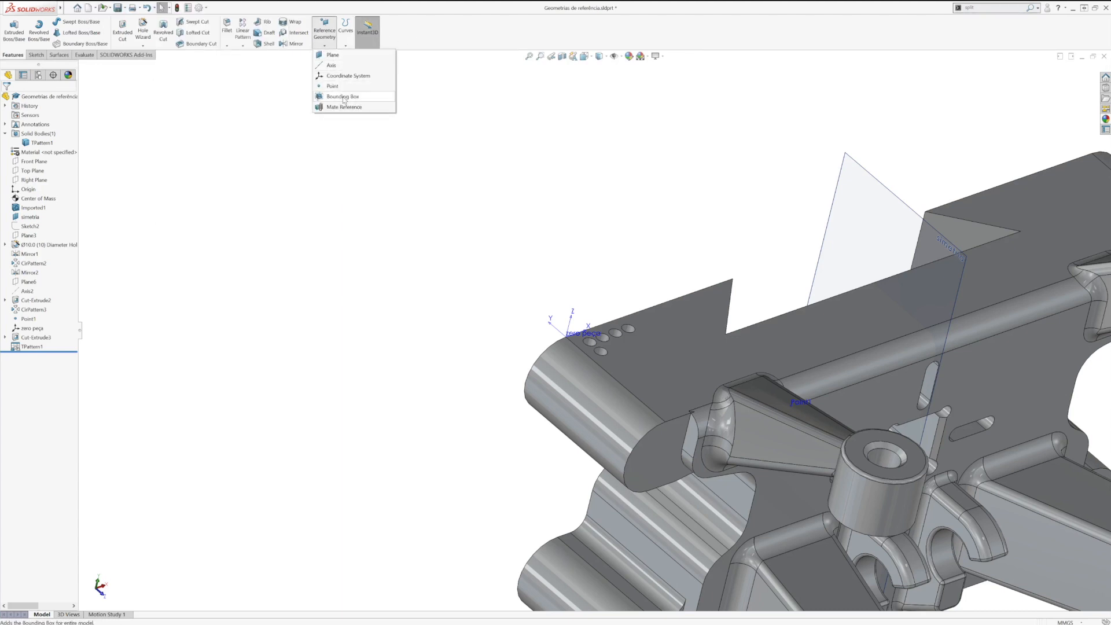
key("space")
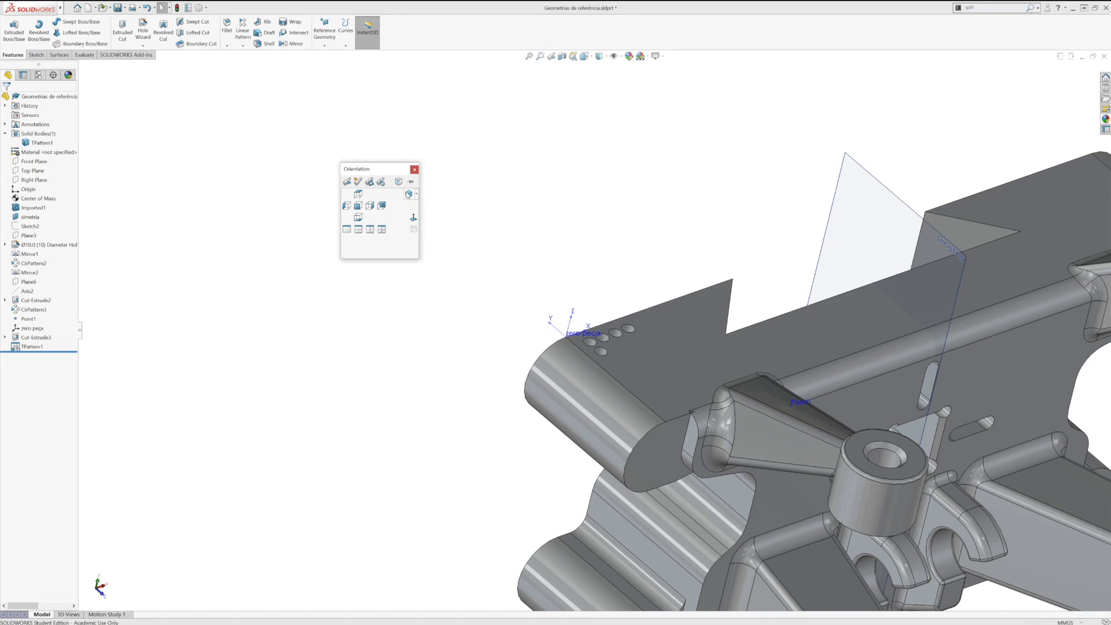
left_click(409, 194)
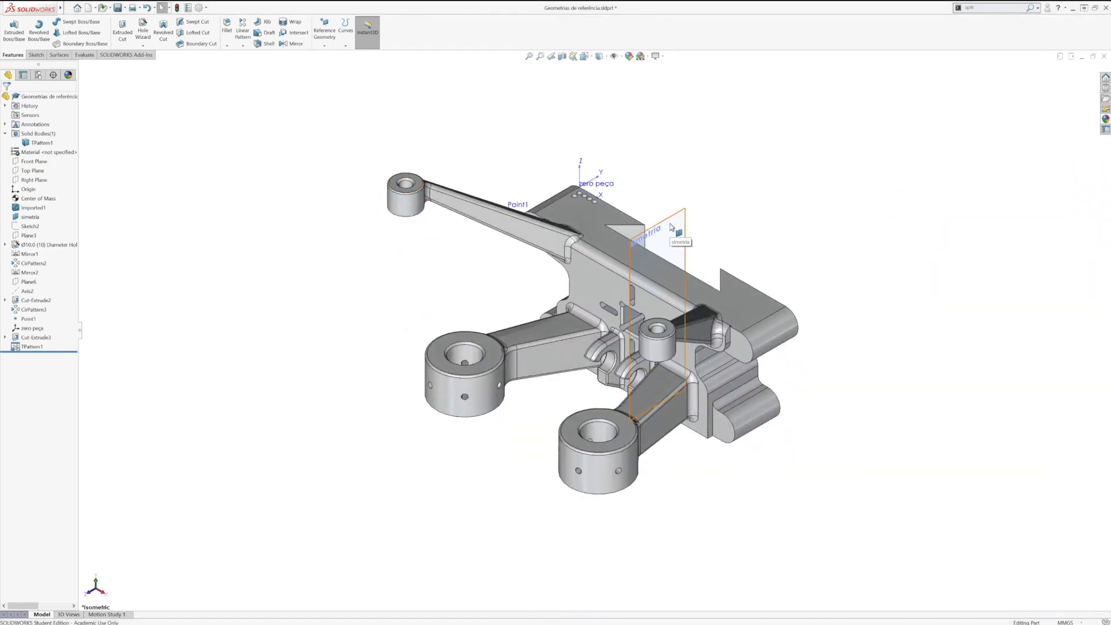
left_click(674, 242)
left_click(714, 206)
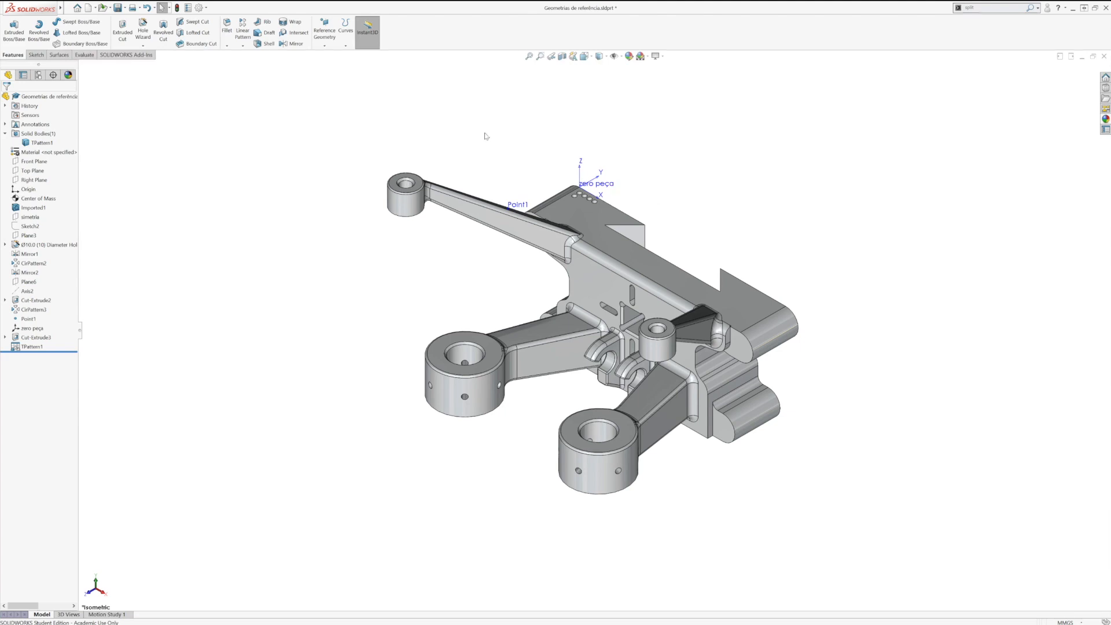
Step: Create a Best Fit bounding box around the part and check its orientation from the side
left_click(324, 46)
left_click(343, 98)
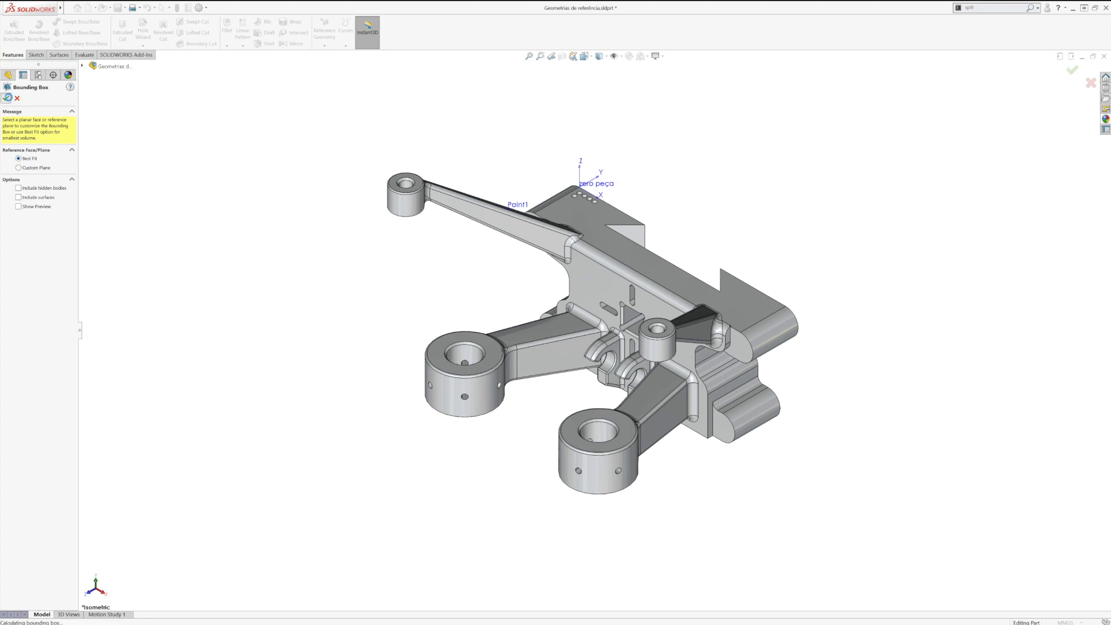
left_click(6, 98)
key("space")
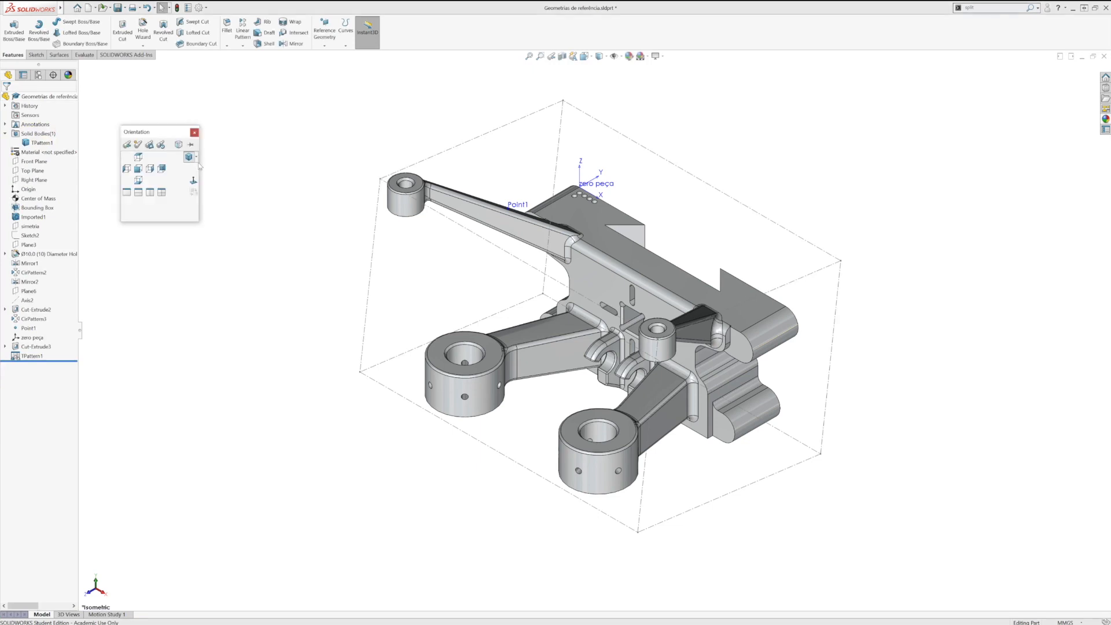
left_click(138, 169)
key("shift+Right")
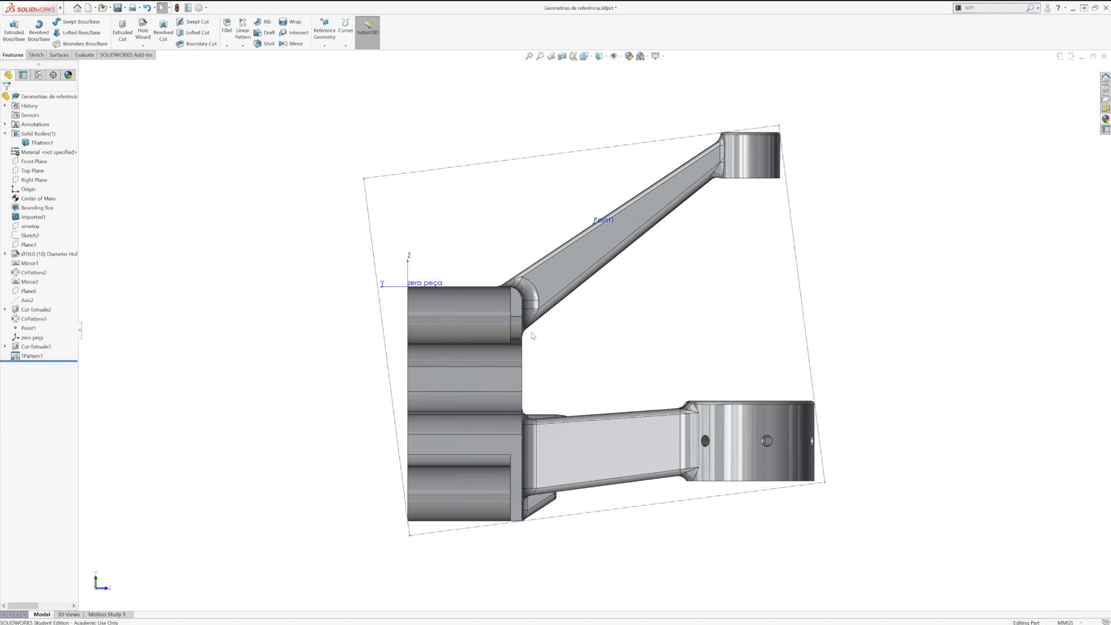
key("space")
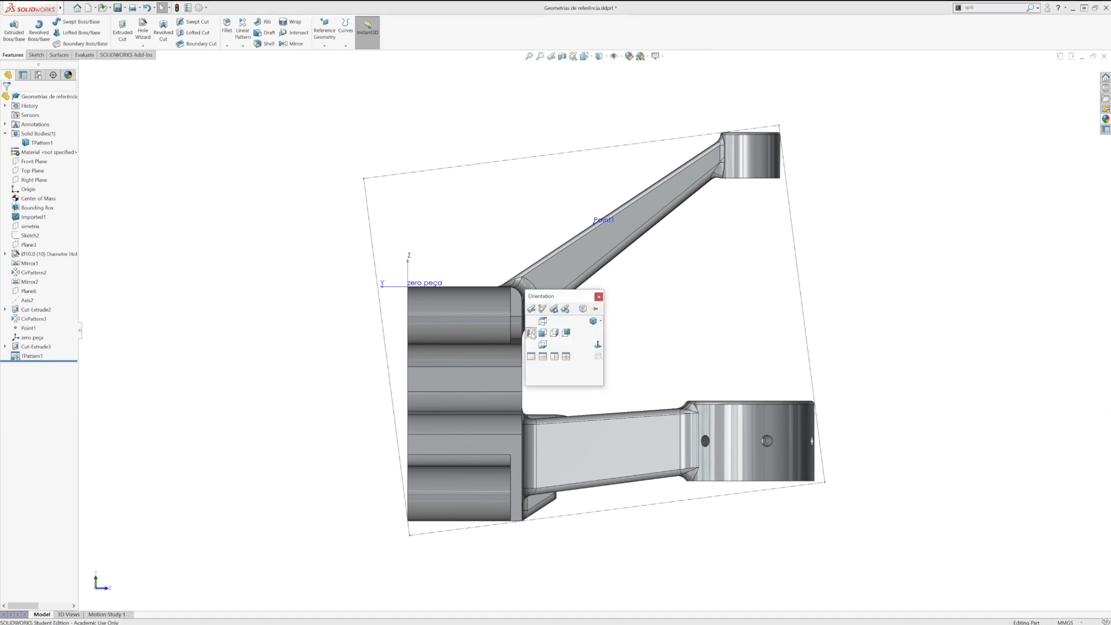
left_click(593, 326)
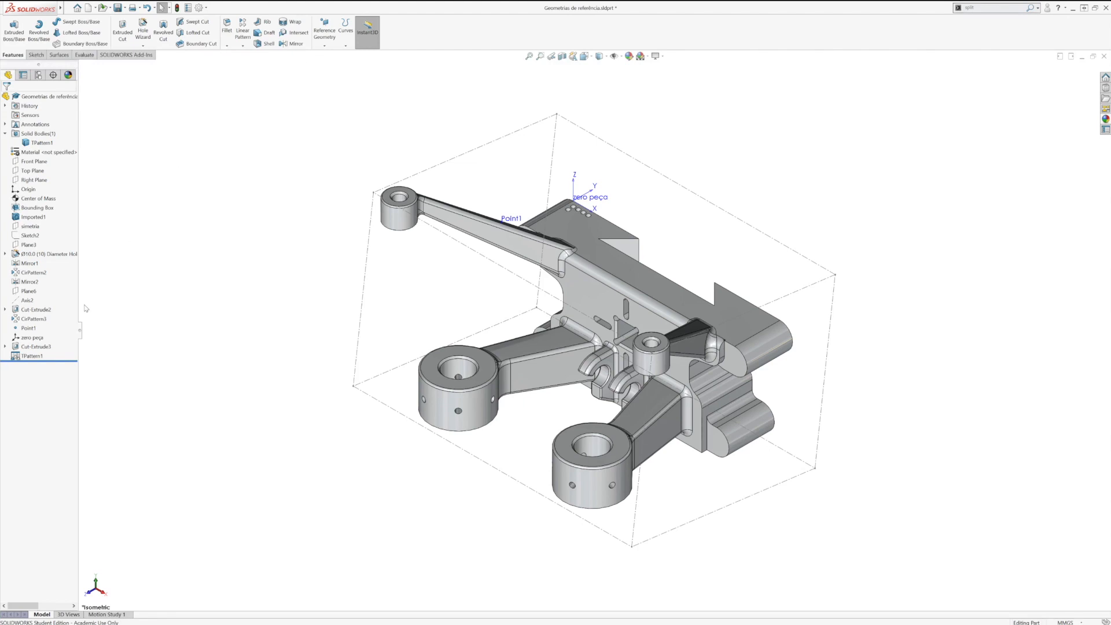
Step: Redefine the bounding box with a Custom Plane, using the base's broad upper face as reference
right_click(39, 208)
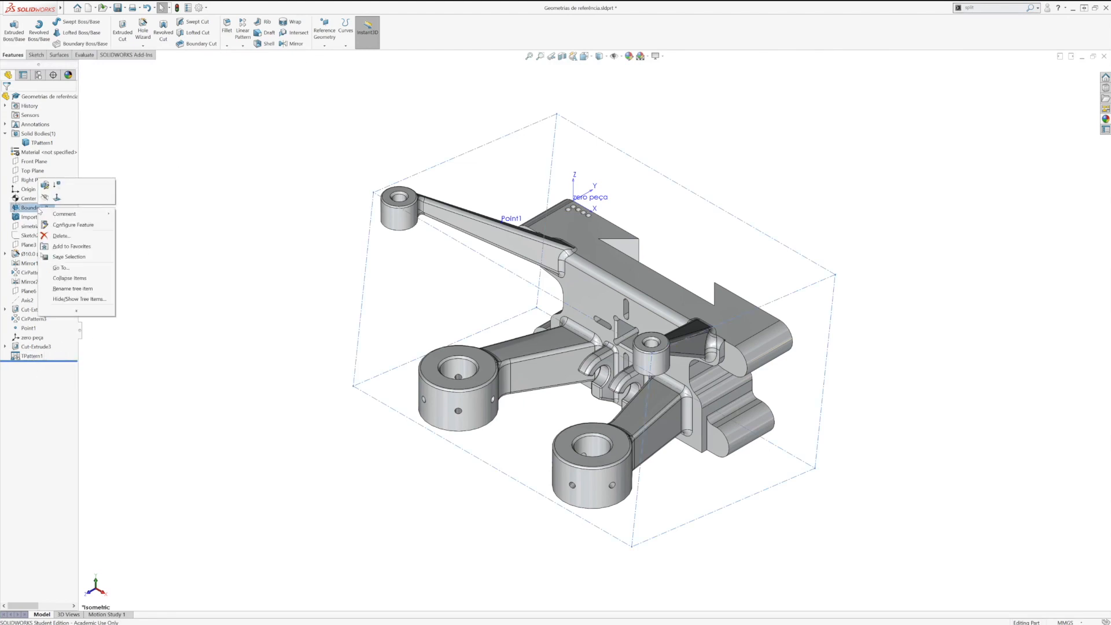
left_click(45, 185)
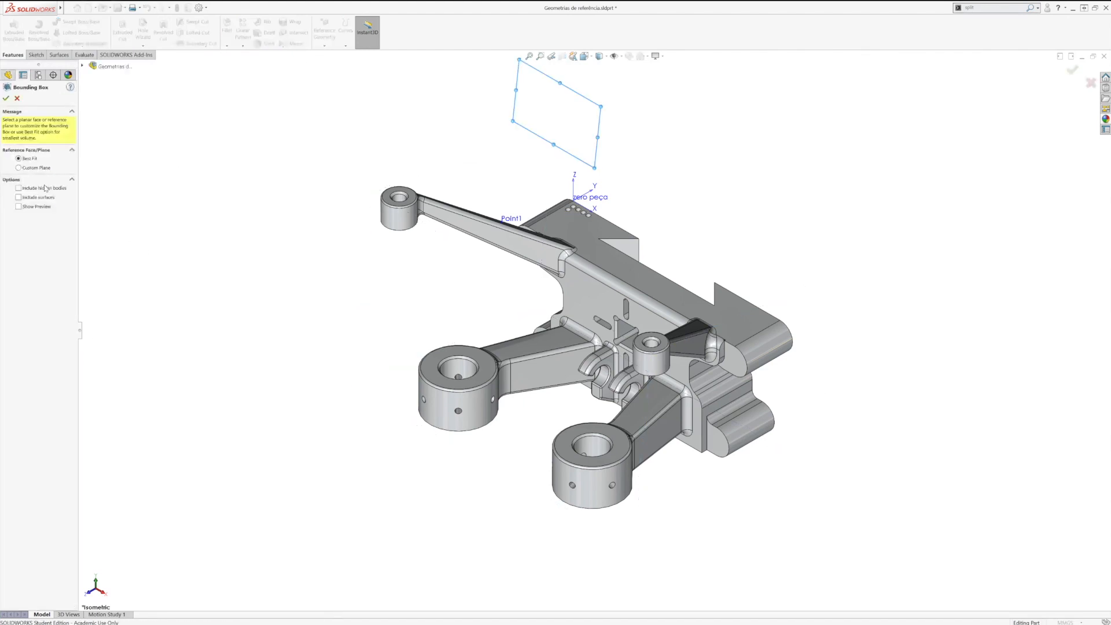
left_click(35, 169)
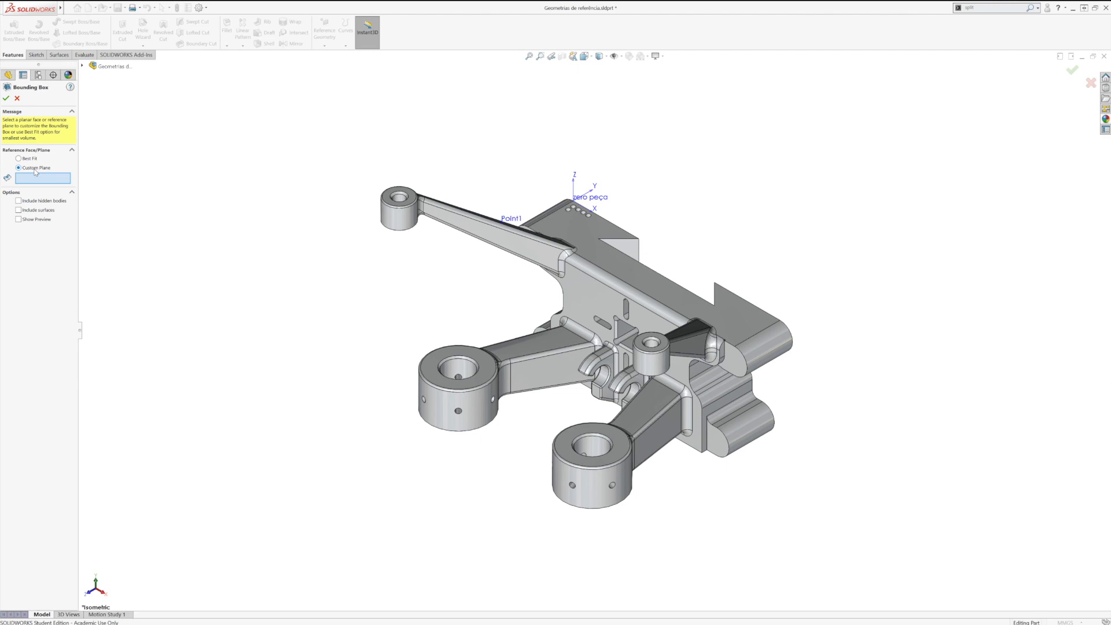
left_click(622, 265)
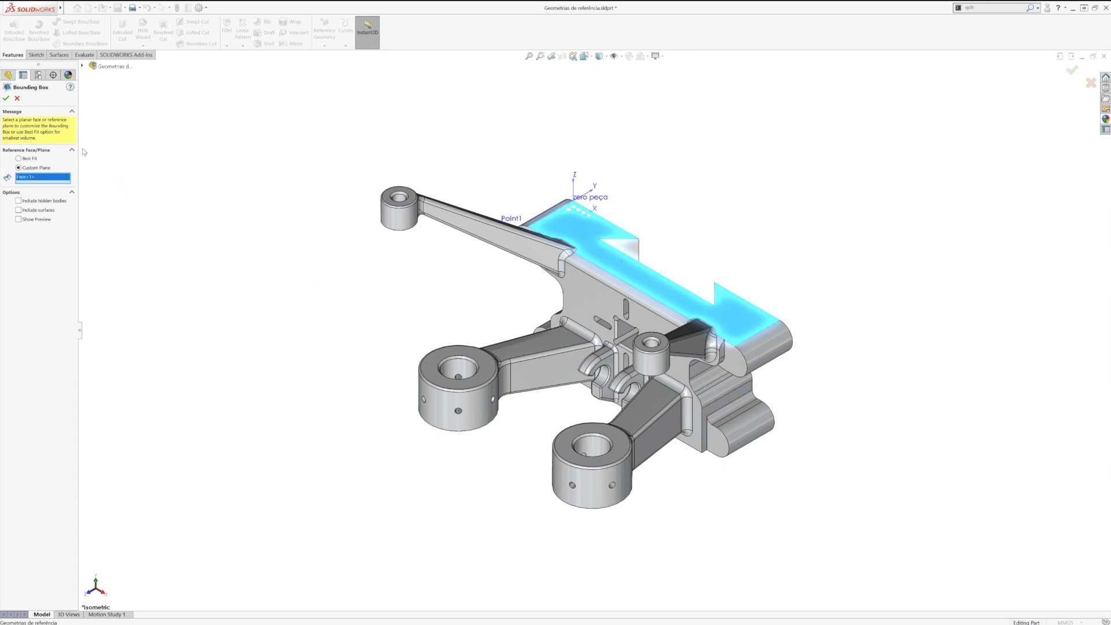
left_click(6, 98)
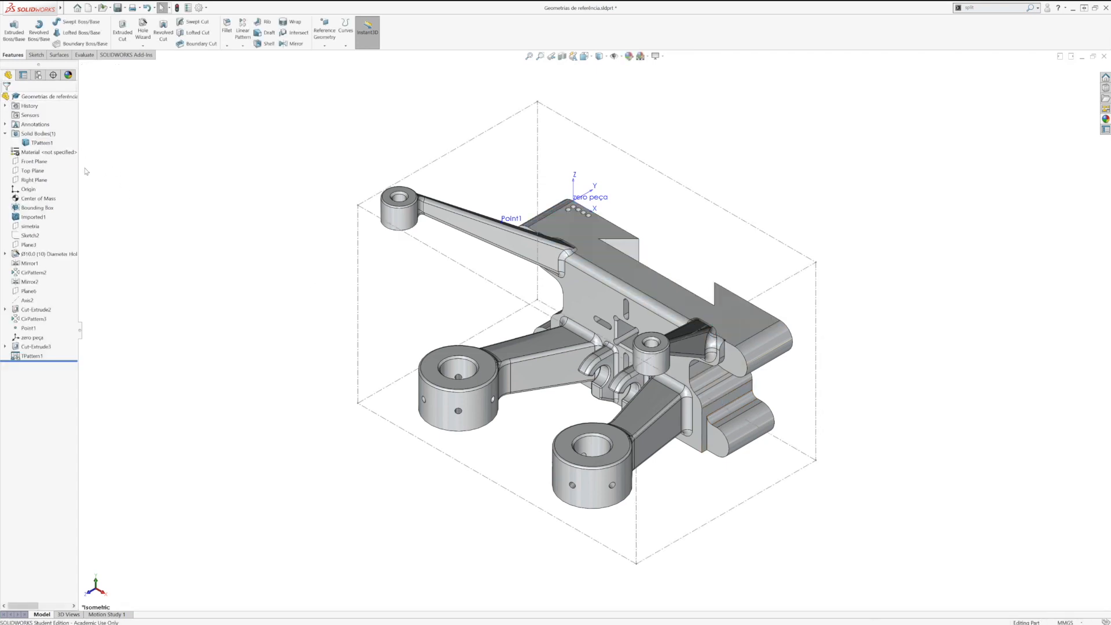
Step: Examine the bounding box's alignment from both sides of the part and review its configuration-specific file properties
key("space")
left_click(34, 181)
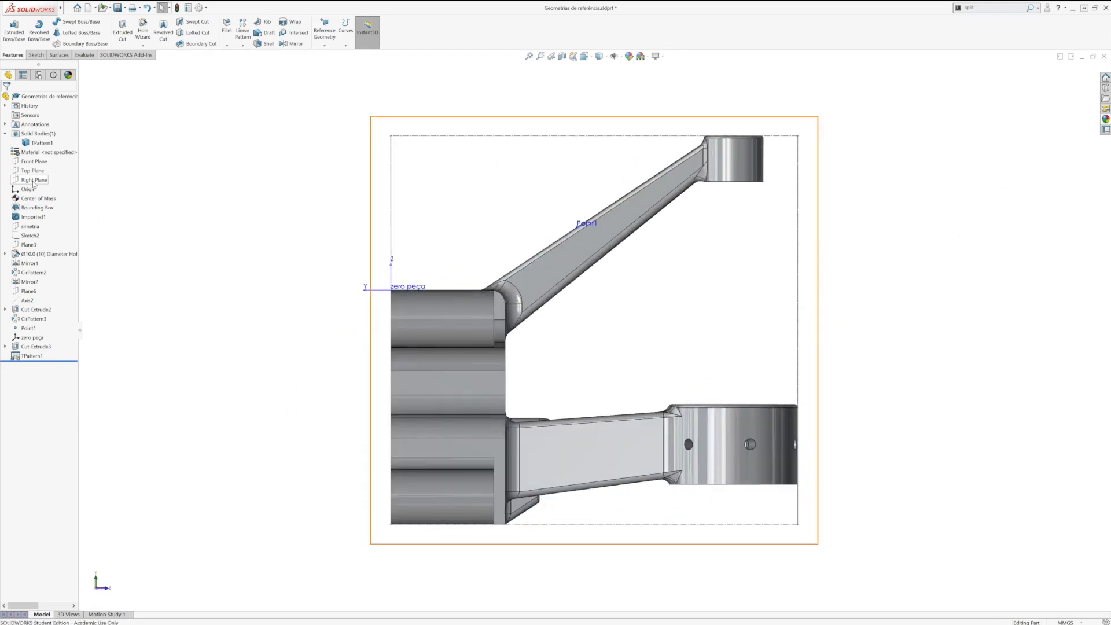
key("ctrl+4")
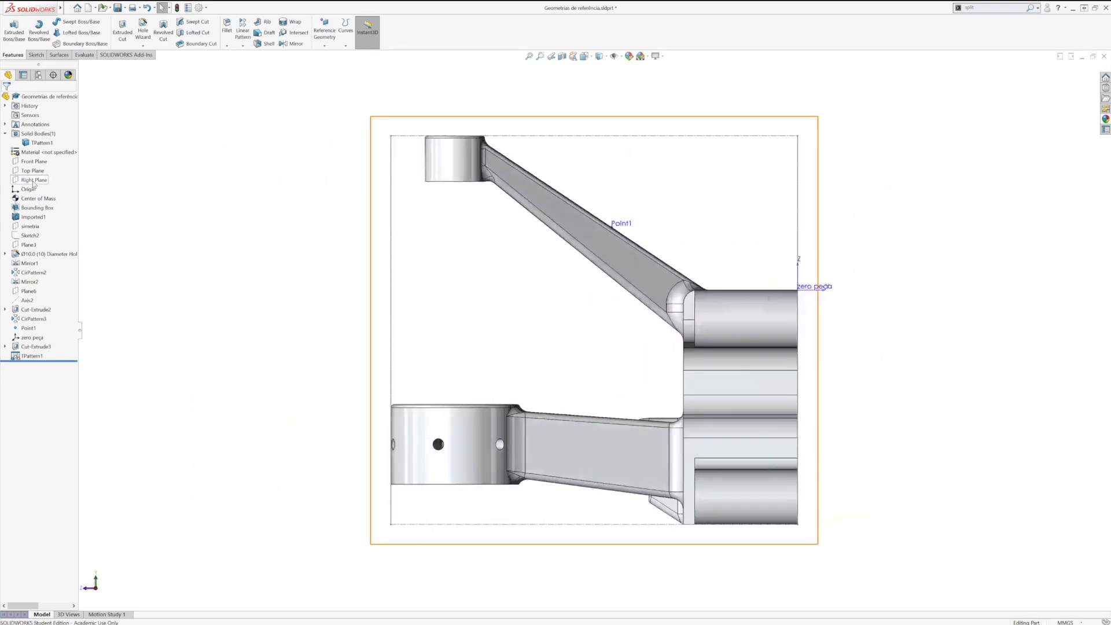
key("space")
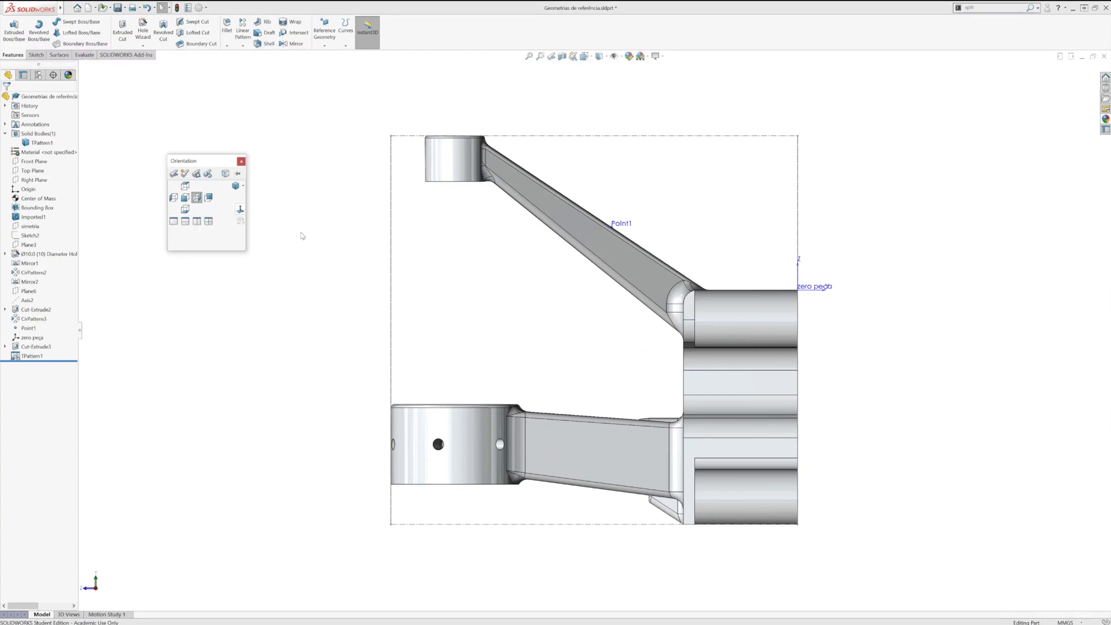
left_click(238, 191)
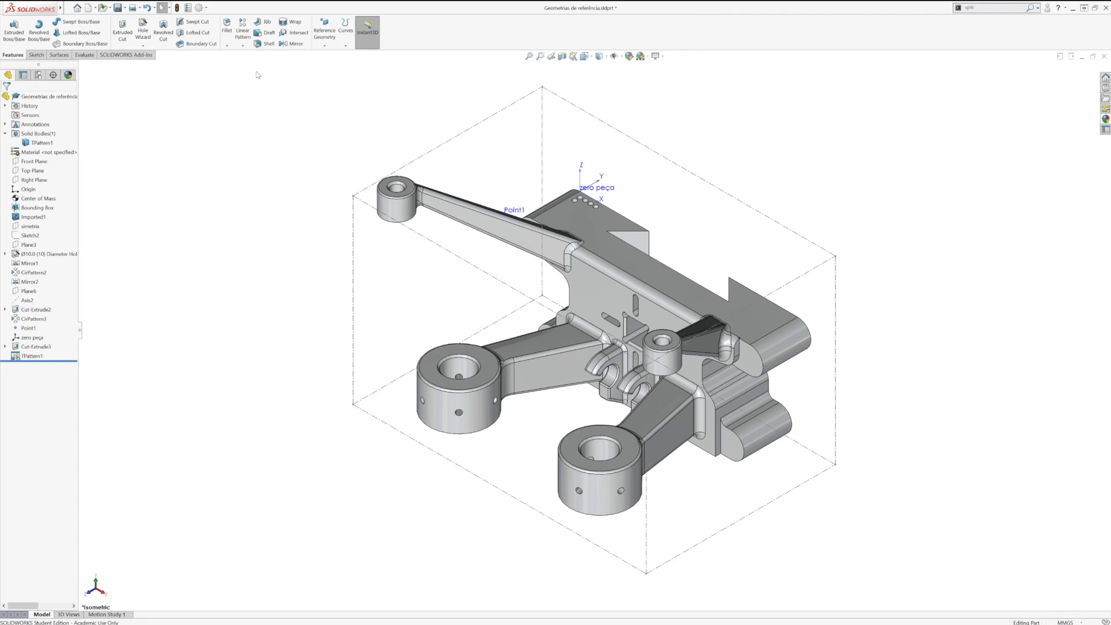
left_click(188, 8)
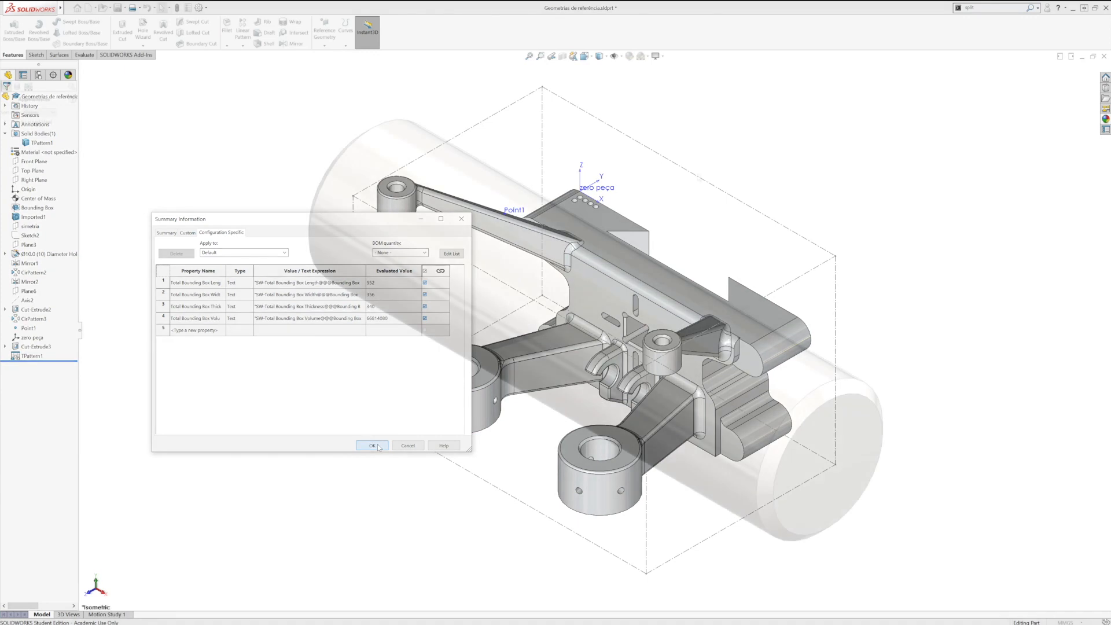
left_click(372, 445)
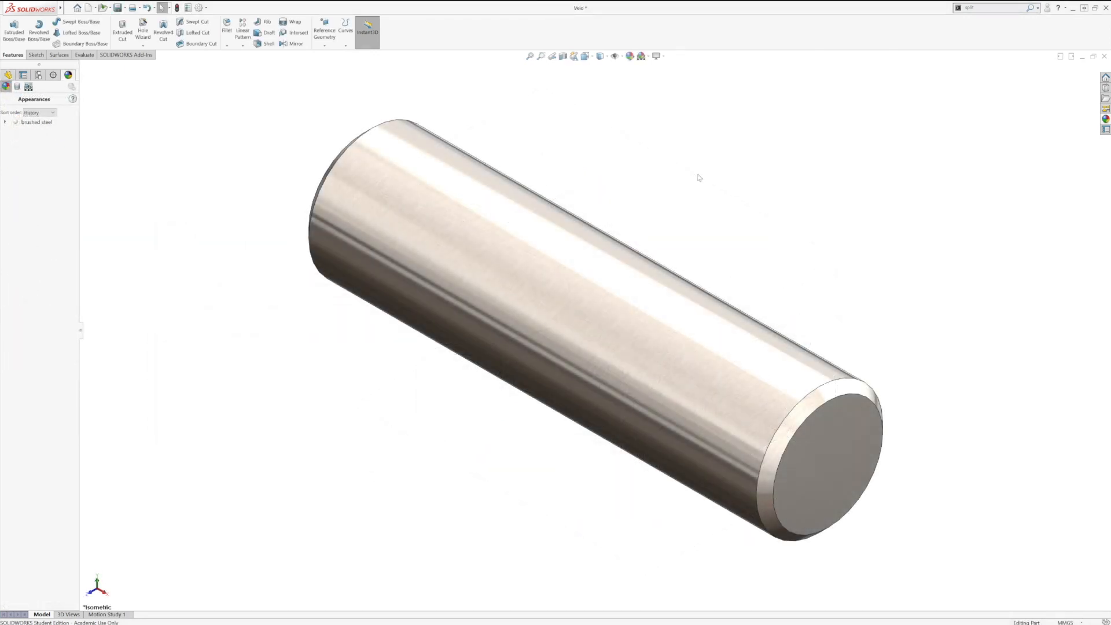
Step: In the shaft part, add a mate reference with the long cylindrical face as primary entity and Concentric as its type
left_click(323, 46)
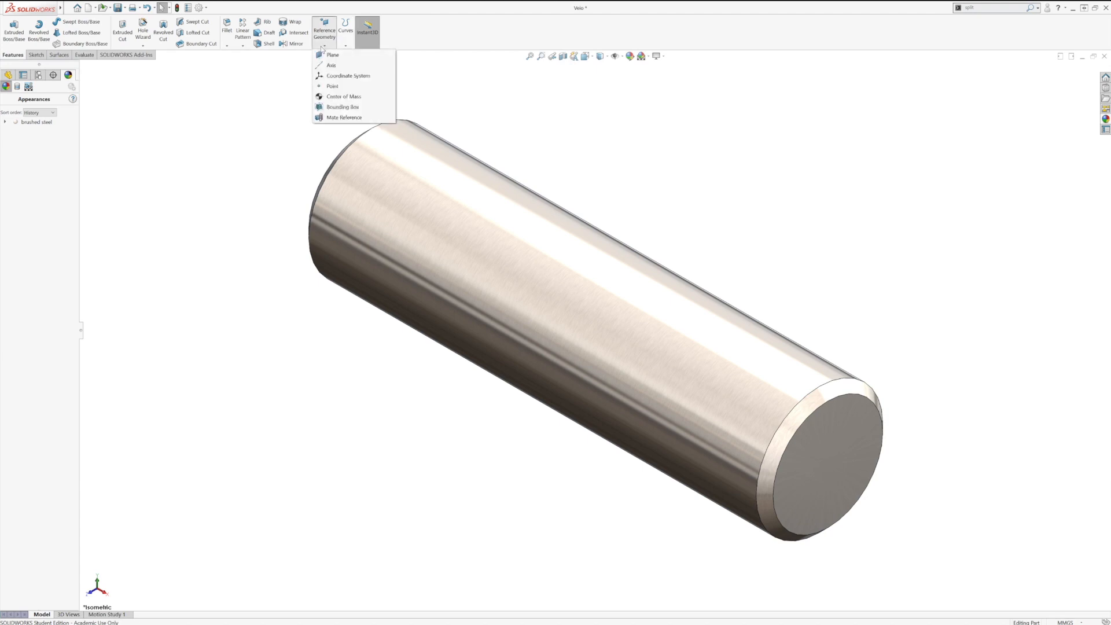
left_click(344, 117)
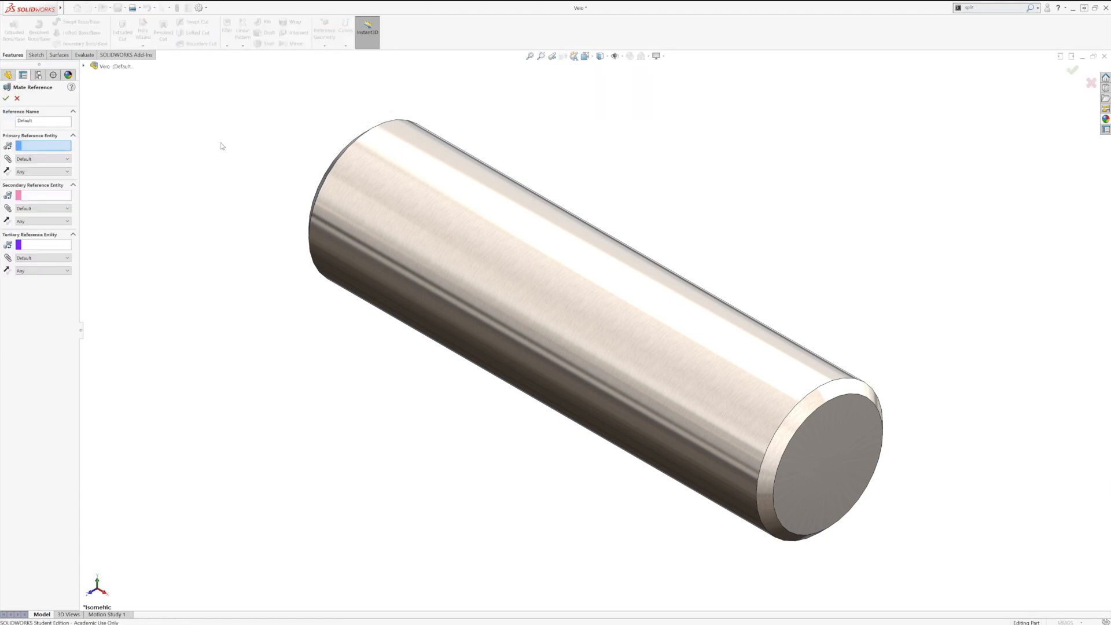
left_click(515, 248)
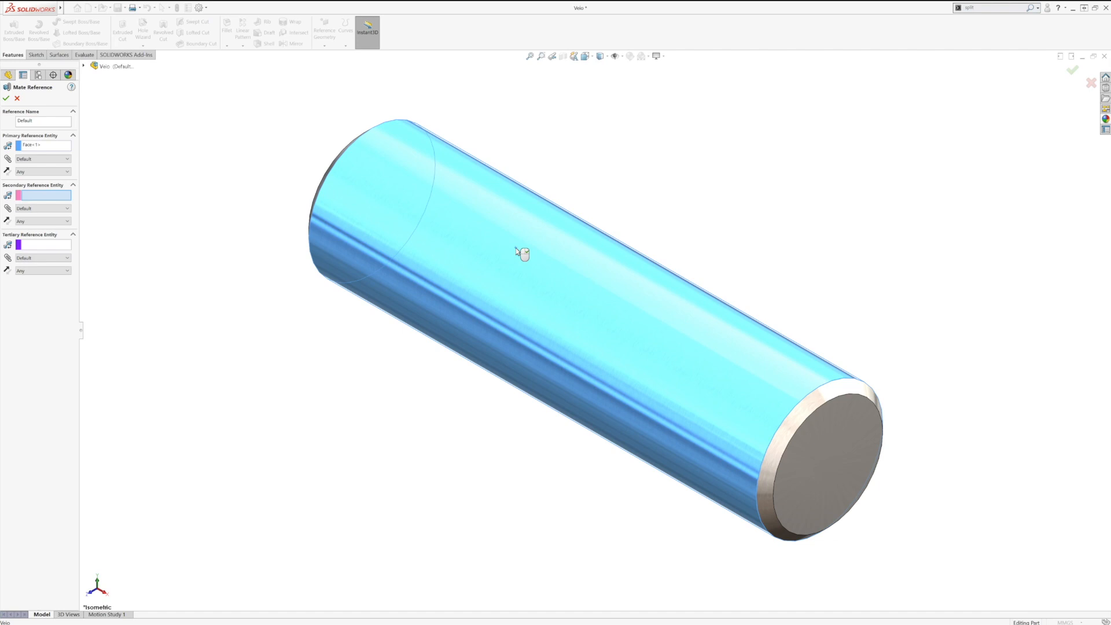
left_click(44, 159)
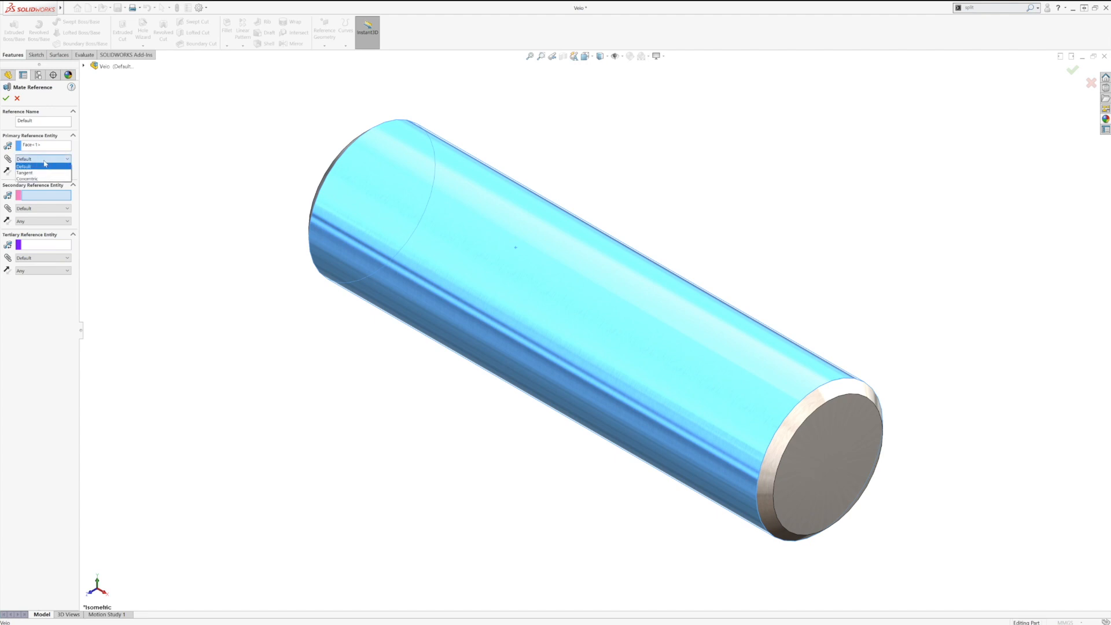
left_click(40, 177)
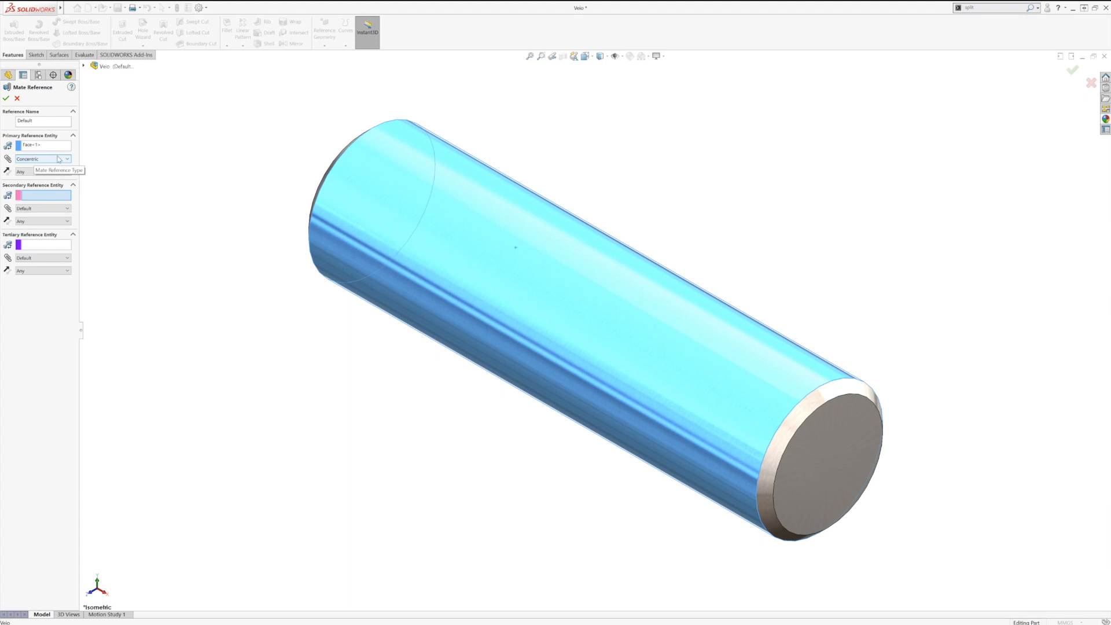
left_click(6, 99)
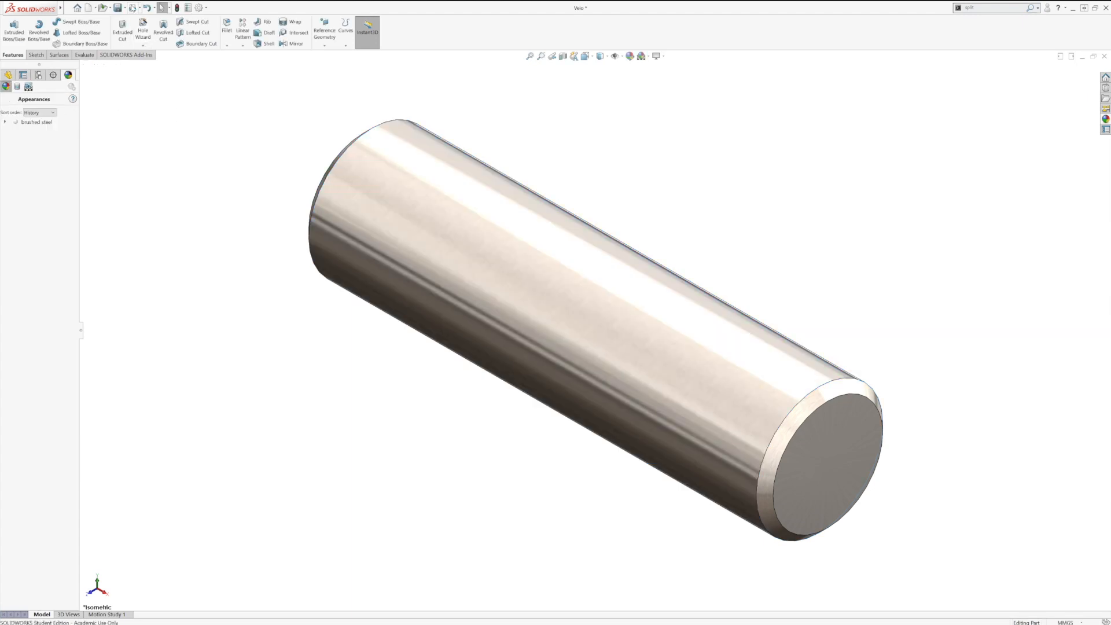
Step: Save the shaft part, then create a new assembly from it and place the Geometrias de referência part as its first component
left_click(117, 7)
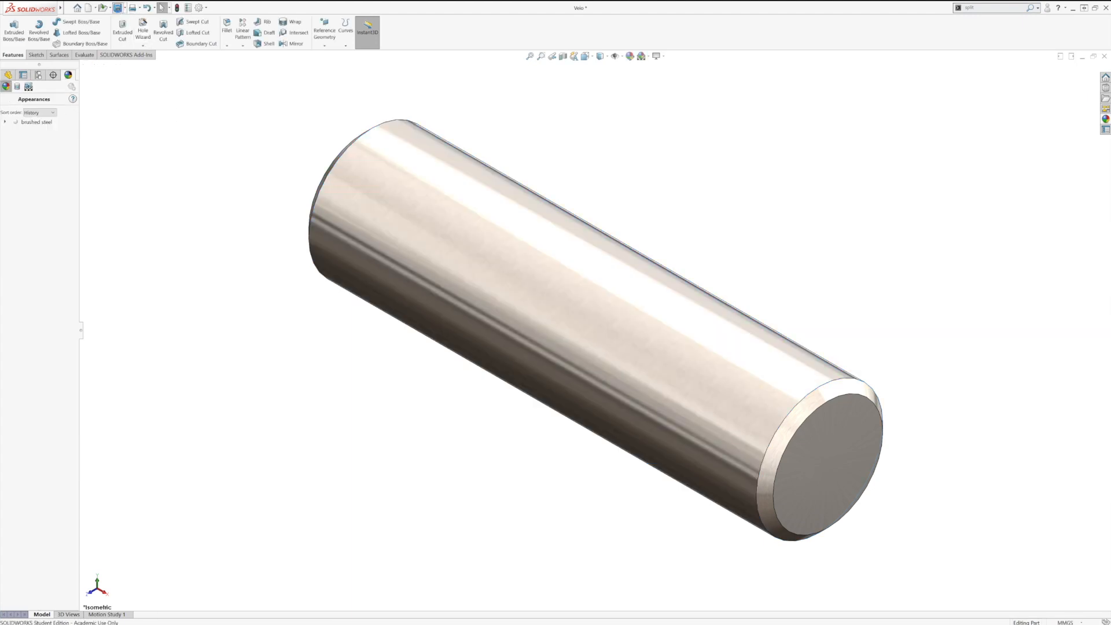
left_click(95, 7)
left_click(102, 40)
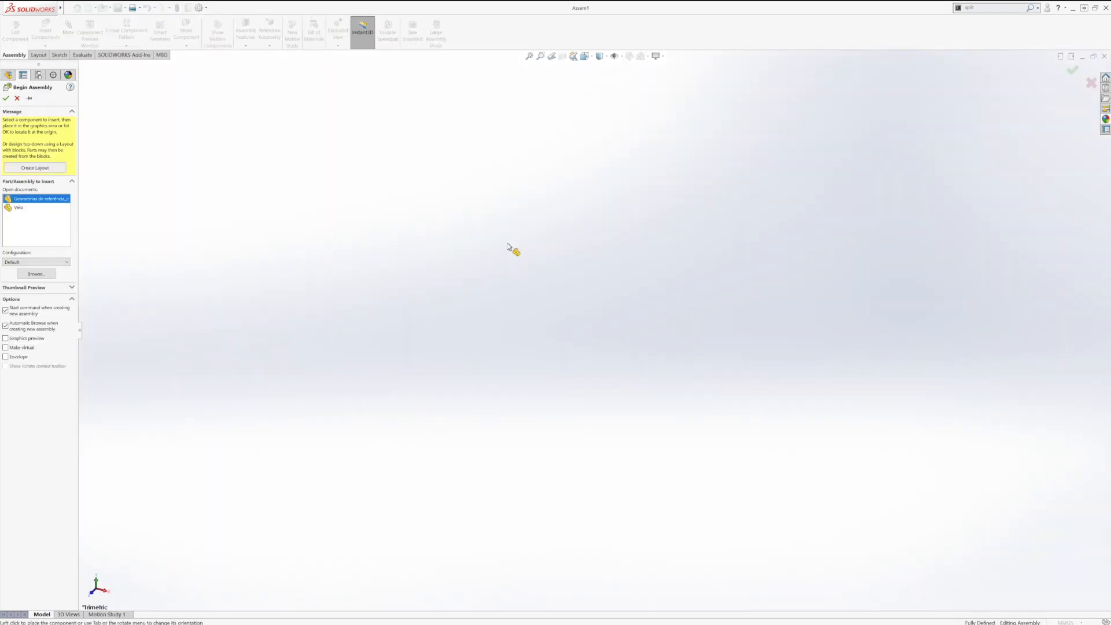
left_click(551, 266)
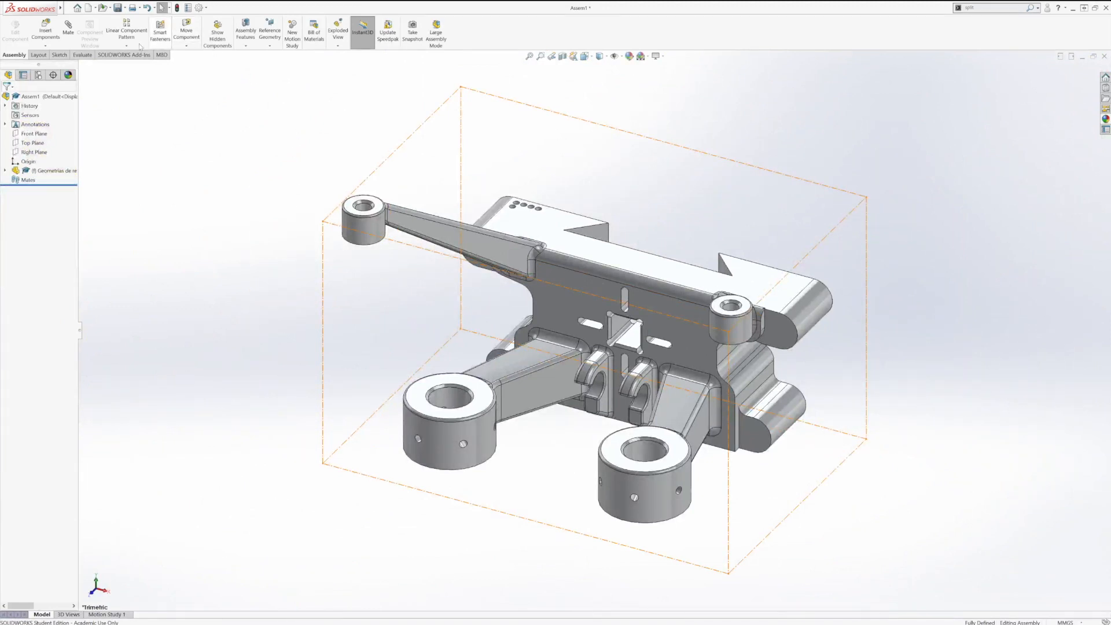
Step: Insert the Veio shaft into the two hooked lugs at the base's center, accepting the concentric mate from its mate reference
left_click(55, 38)
left_click(26, 203)
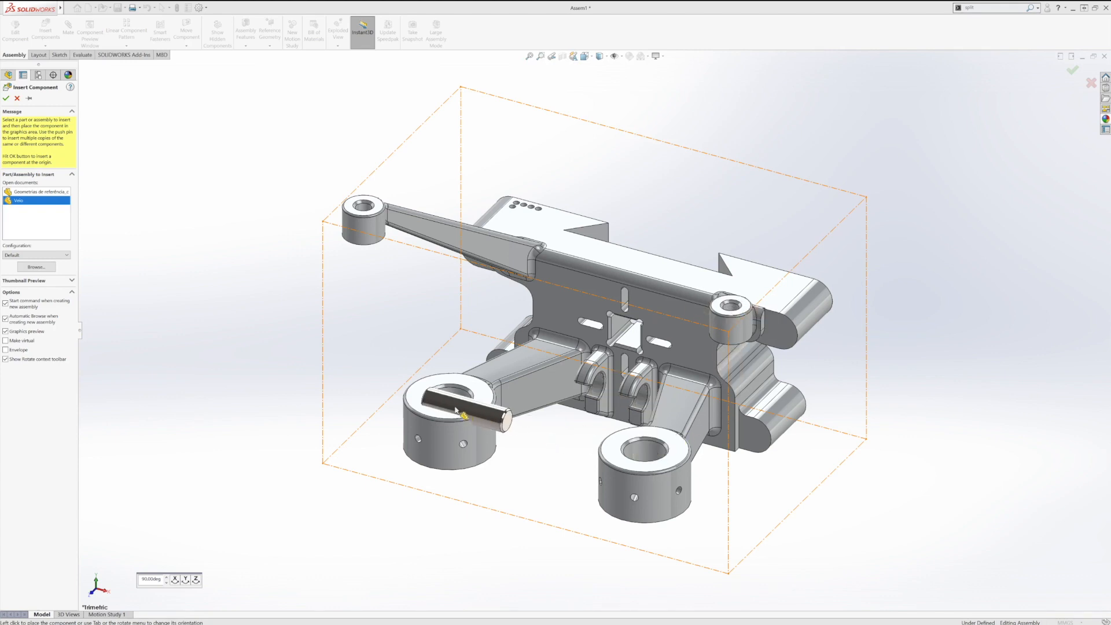
left_click(641, 401)
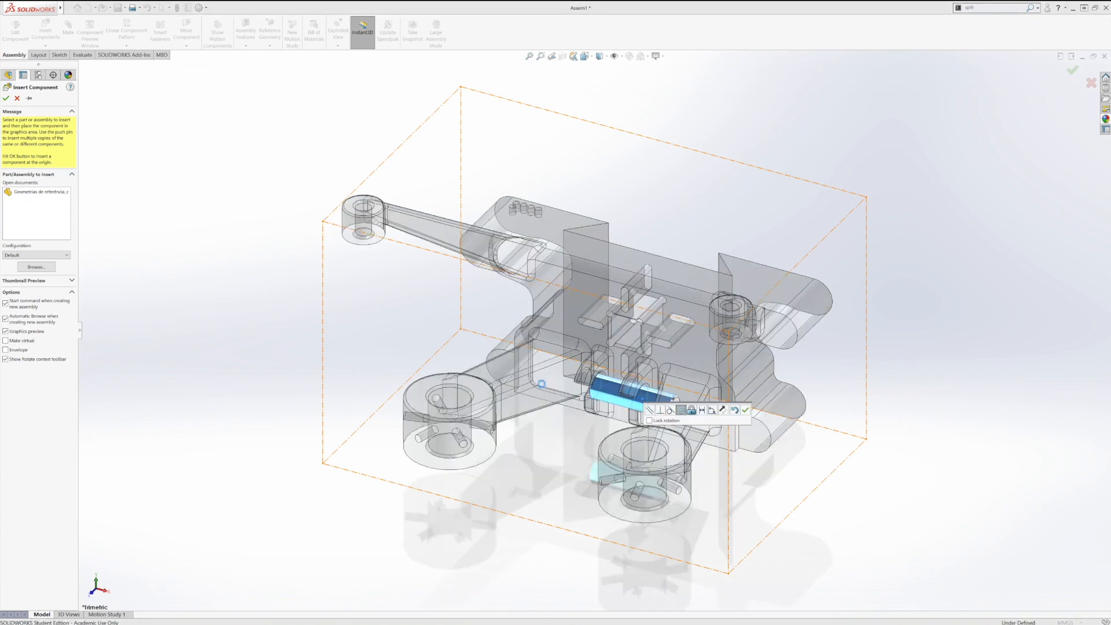
left_click(745, 410)
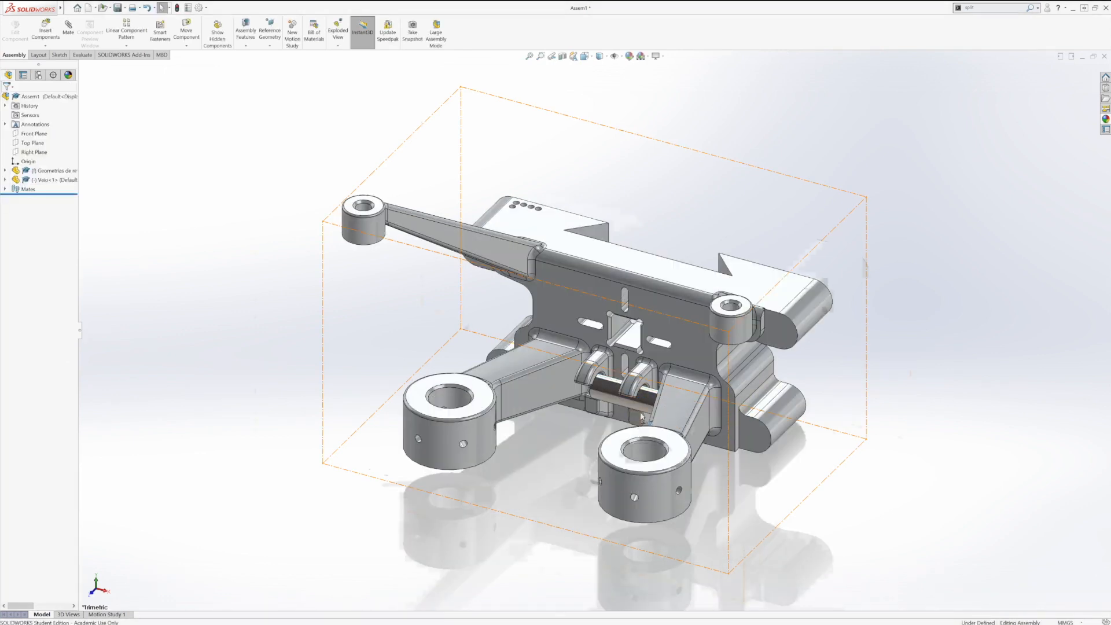
Step: Slide the shaft along its axis through the two hooked lugs to test its remaining freedom
scroll(600, 375, "down", 5)
middle_click_drag(600, 375, 570, 360)
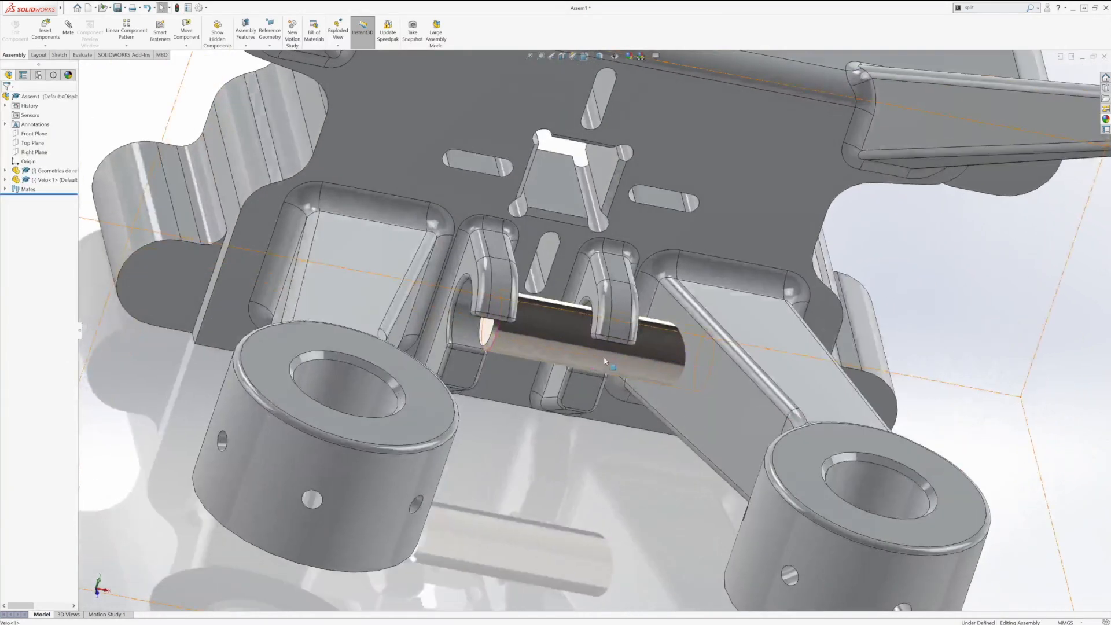
left_click(568, 358)
left_click_drag(568, 359, 543, 375)
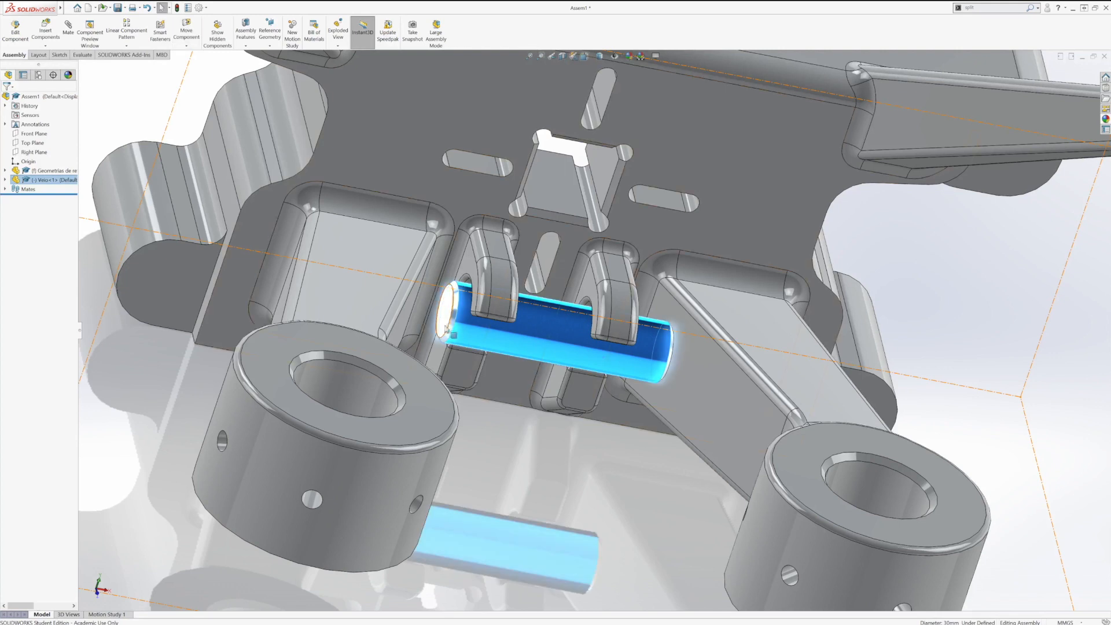
key("Escape")
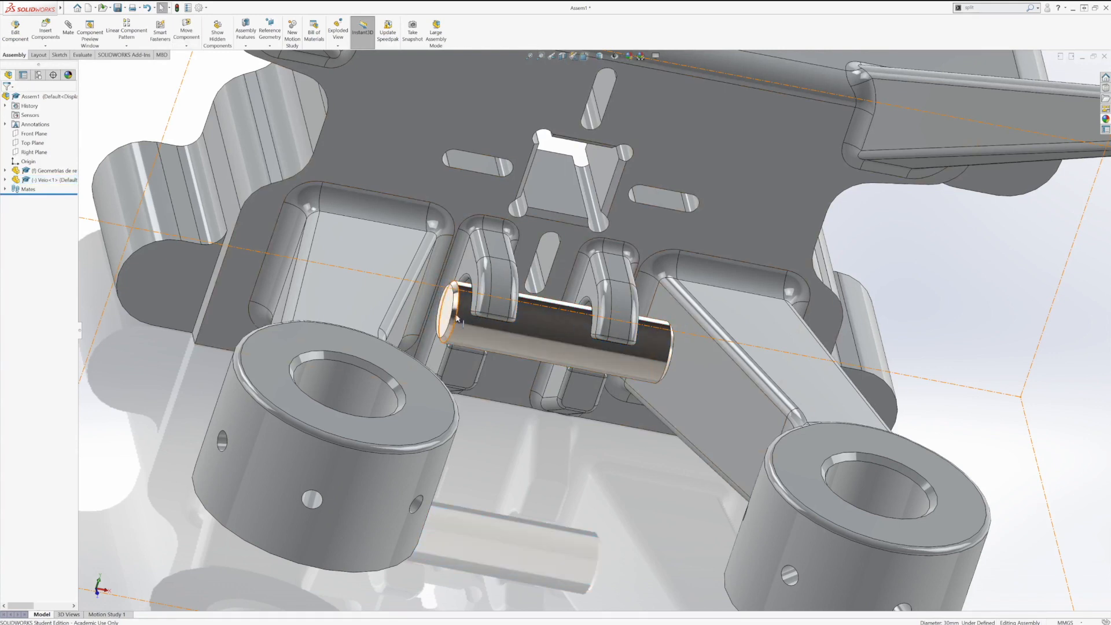
Step: Select both end faces of the shaft and the outer side faces of the two hooked lugs, then clear the selection
left_click(446, 317)
middle_click_drag(764, 338, 669, 366)
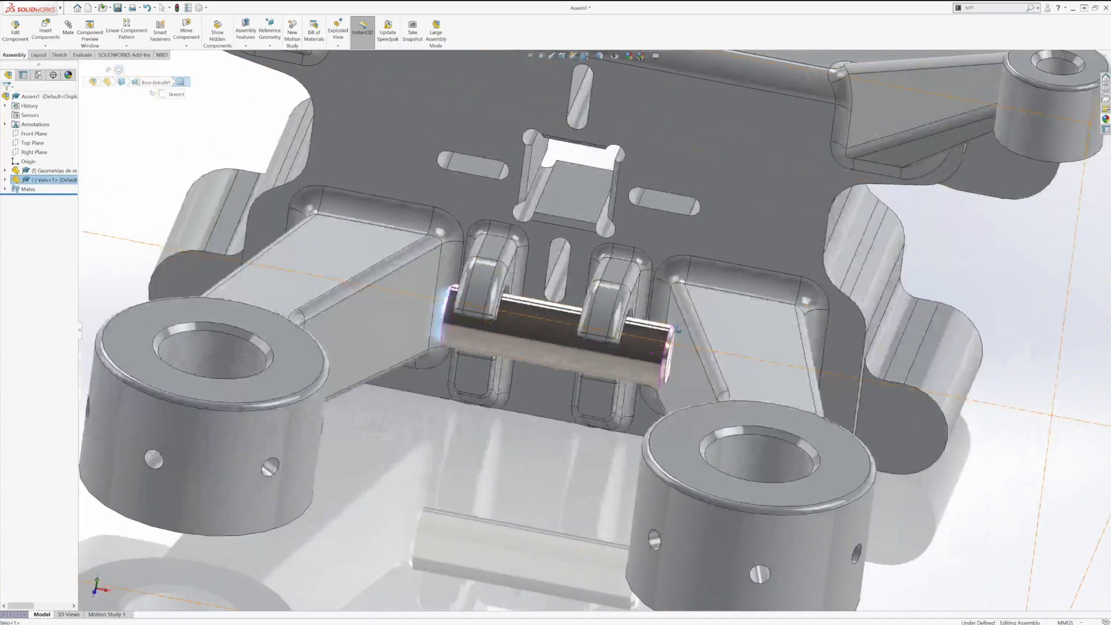
left_click(670, 366, "ctrl")
left_click(636, 294, "ctrl")
middle_click_drag(593, 310, 454, 269)
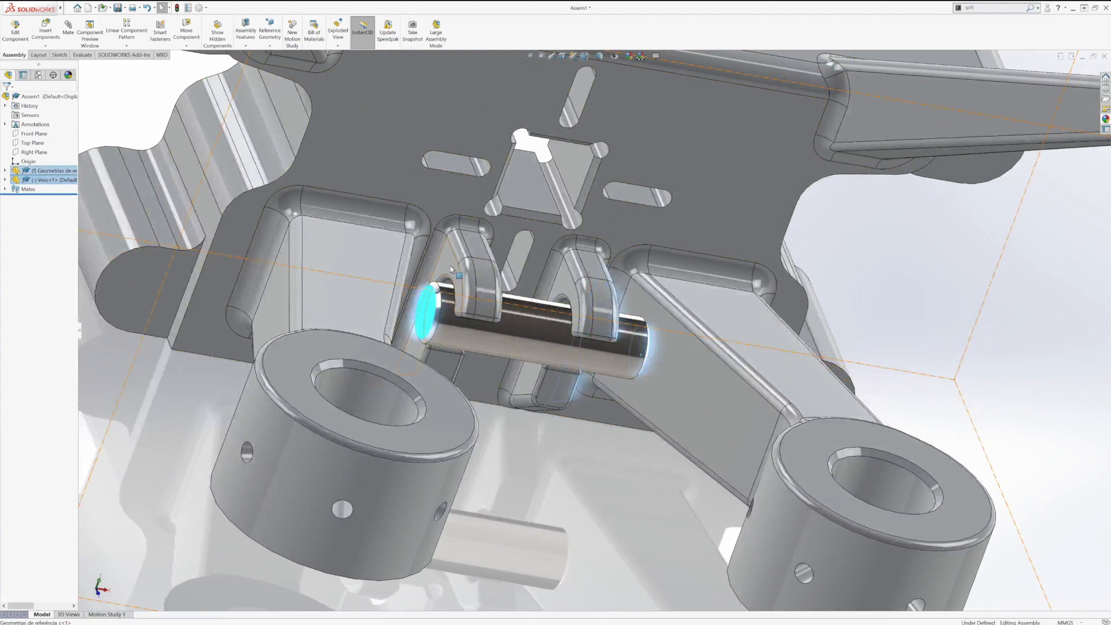
left_click(451, 268, "ctrl")
left_click(469, 263)
left_click(496, 276)
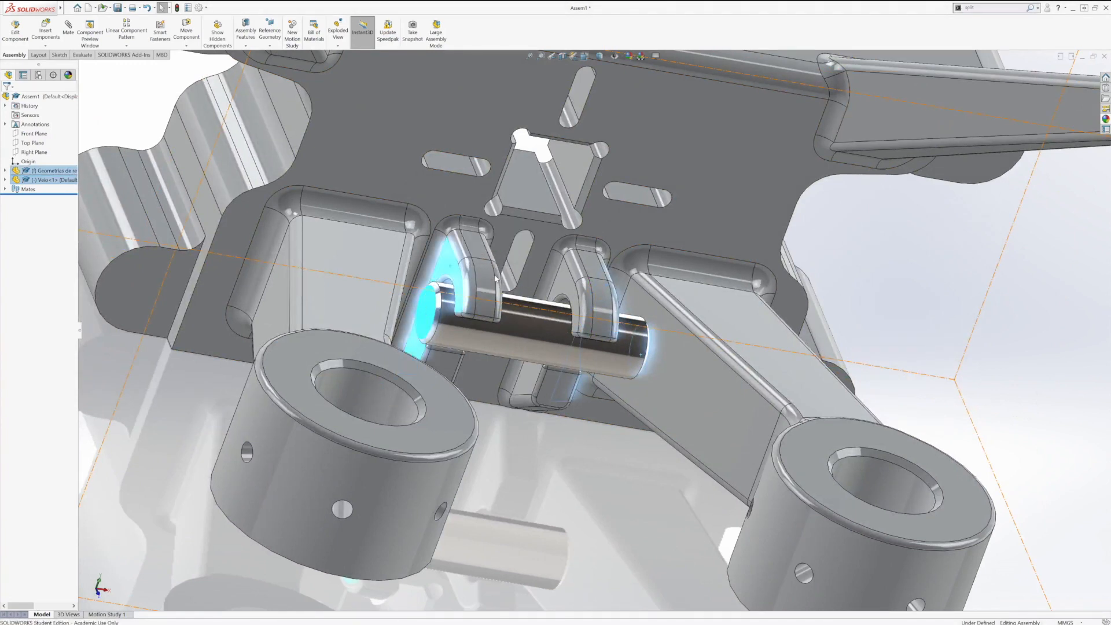
middle_click_drag(527, 335, 465, 292)
scroll(514, 296, "down", 1)
scroll(512, 296, "up", 3)
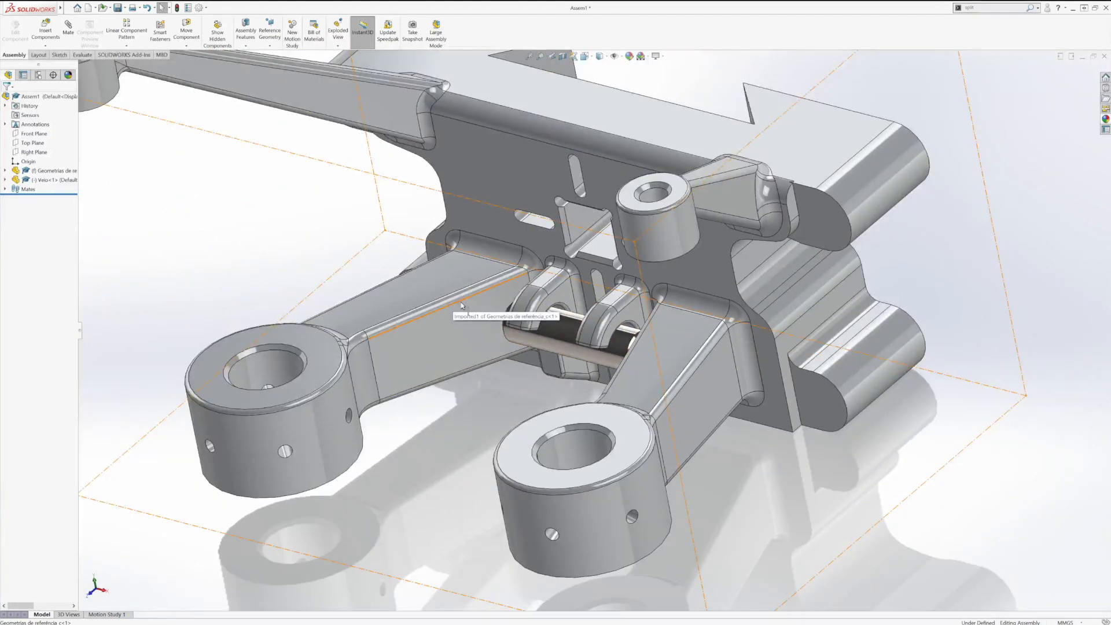
Step: Open the Geometrias de referência part from the assembly and bring up its reference geometry options
right_click(461, 301)
left_click(467, 267)
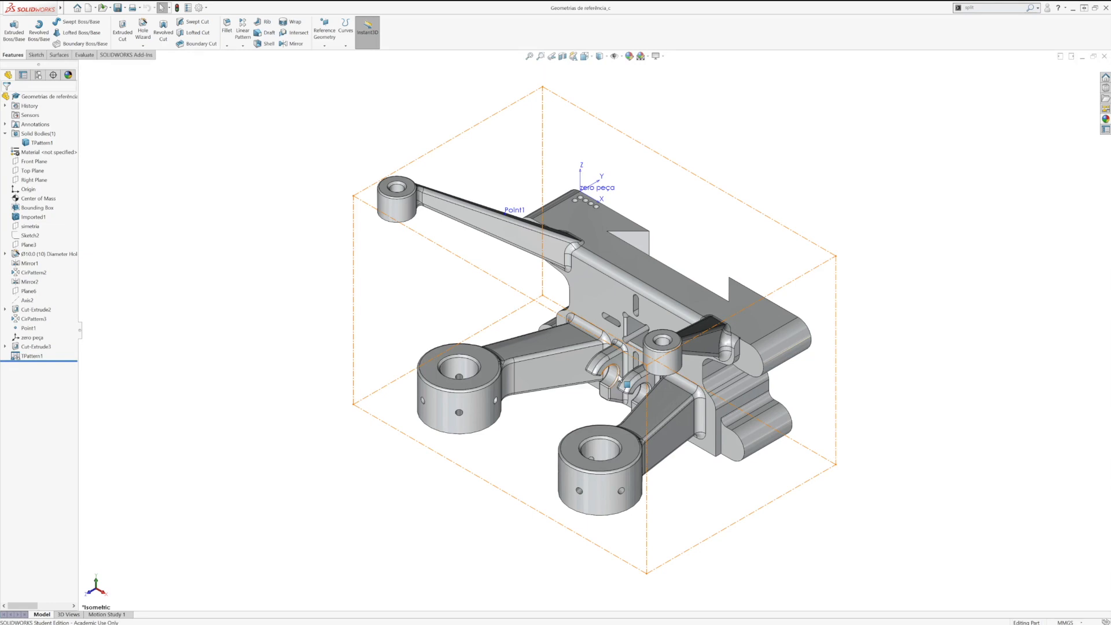
key("ctrl+Tab")
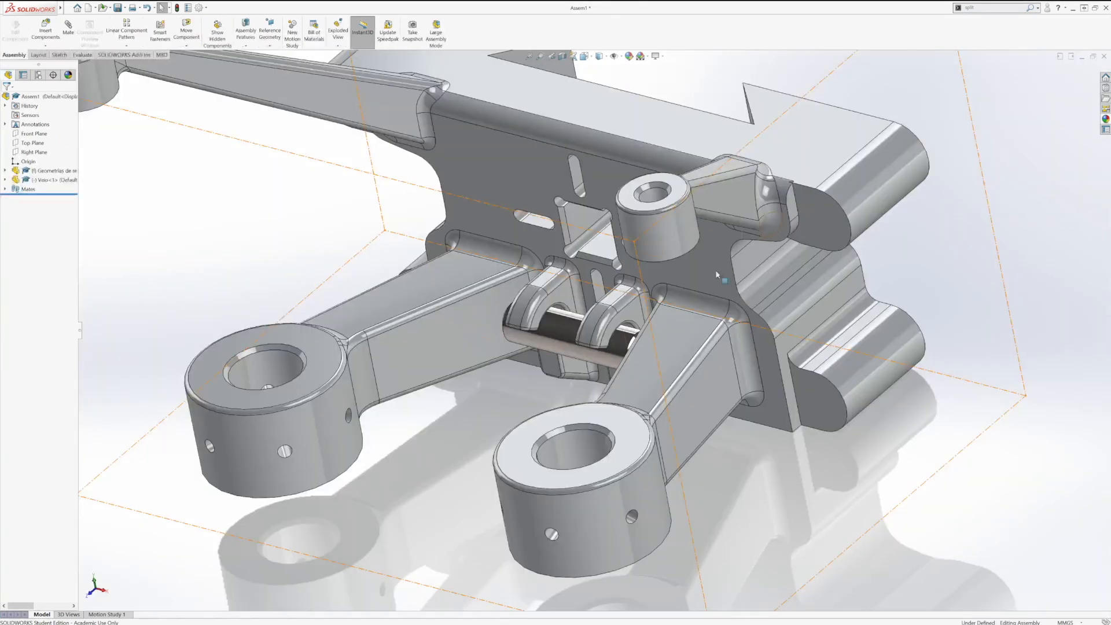
key("space")
left_click(555, 445)
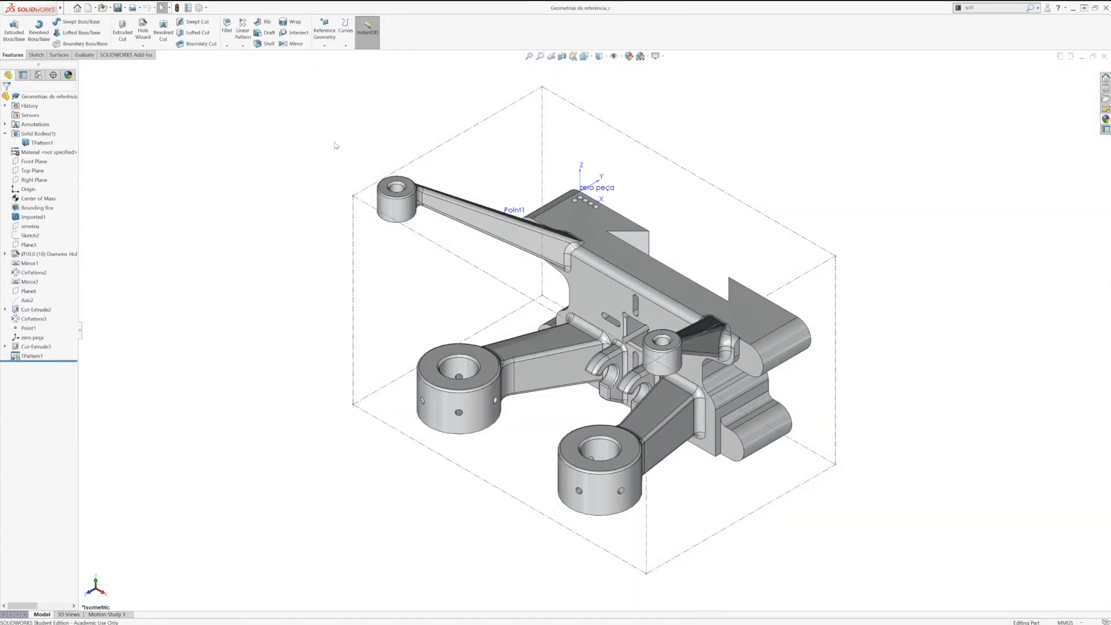
left_click(325, 47)
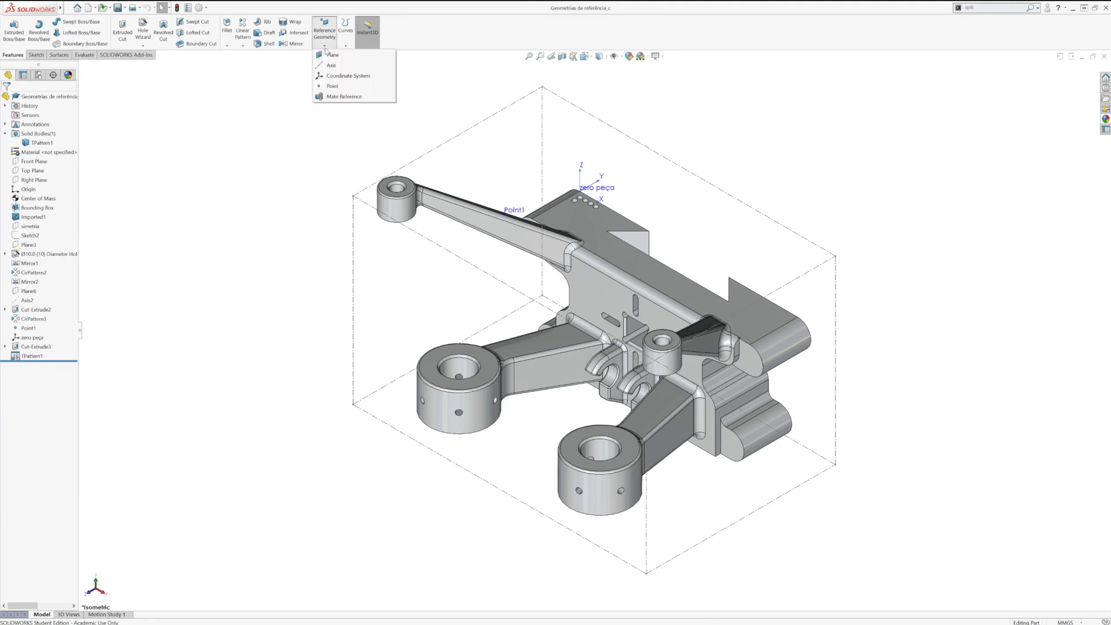